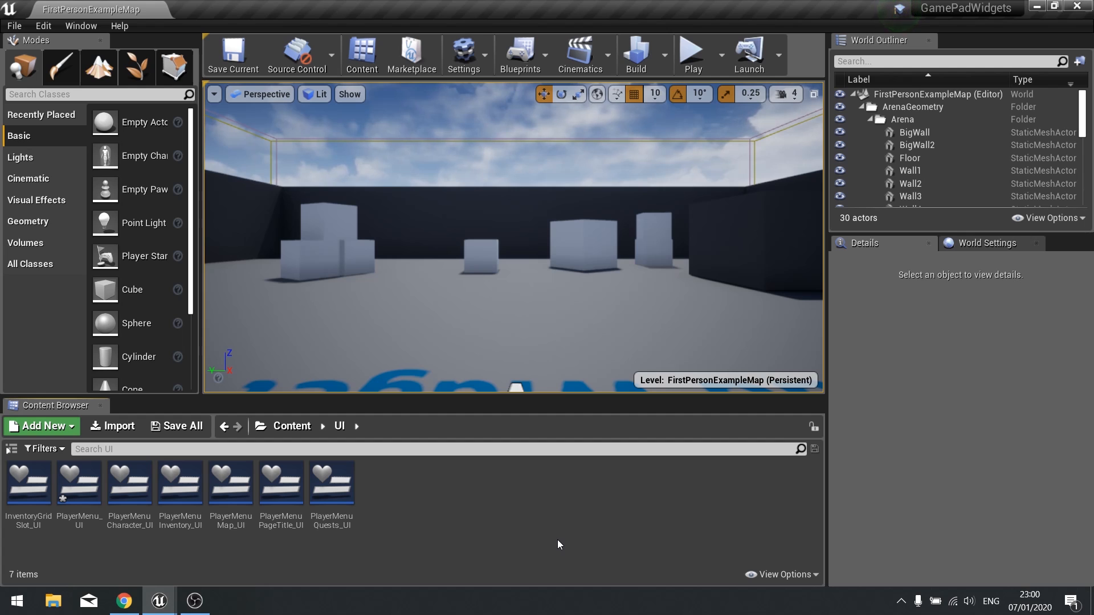
# Play the level, open the player menu and spend one skill point on Strength and two on Arcane.
pyautogui.click(699, 70)
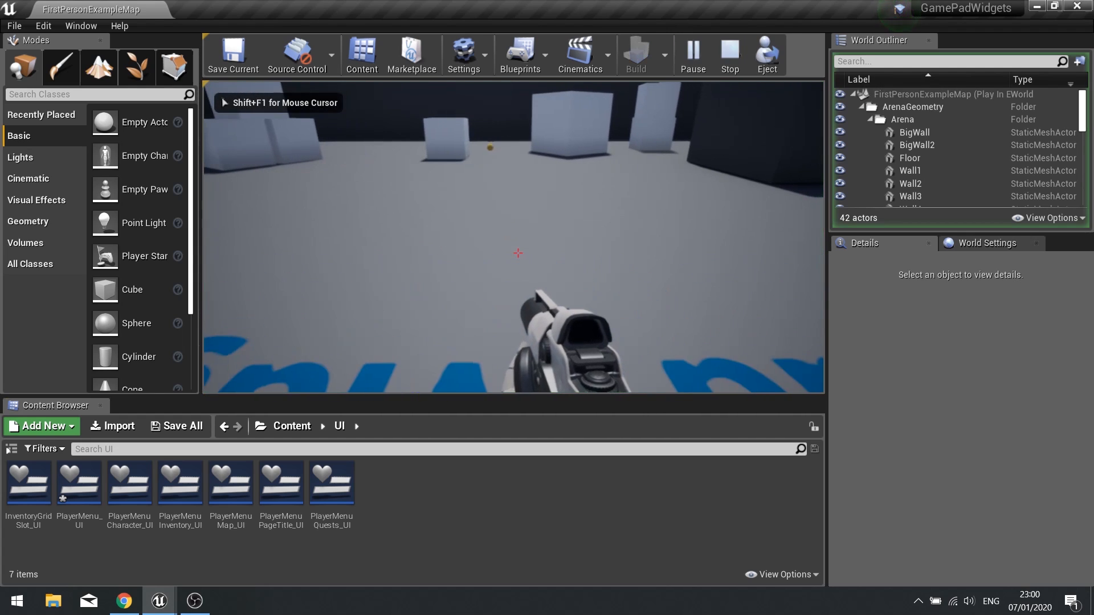
pyautogui.press('Tab')
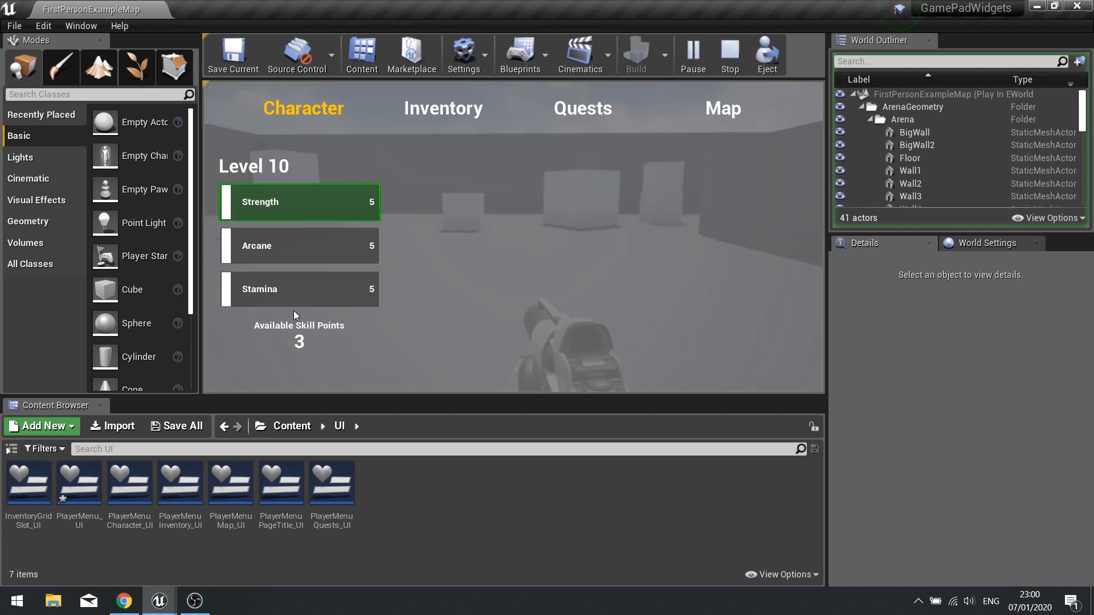
pyautogui.click(282, 204)
pyautogui.click(300, 259)
pyautogui.click(297, 260)
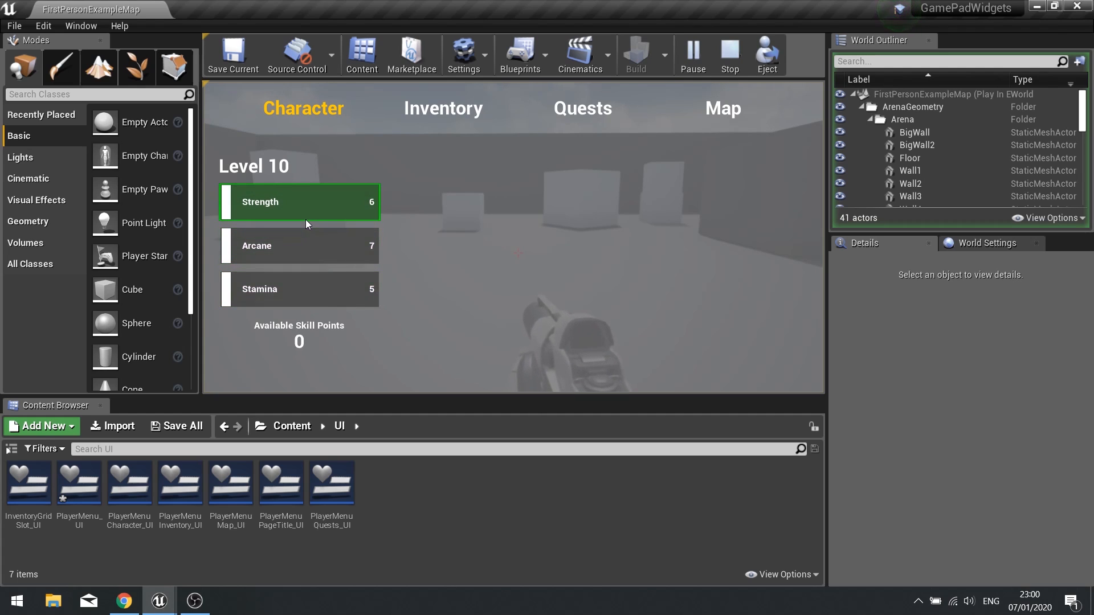
# Test navigation on the Character page by moving the highlight between Strength and Arcane.
pyautogui.press('Down')
pyautogui.press('Up')
pyautogui.press('Down')
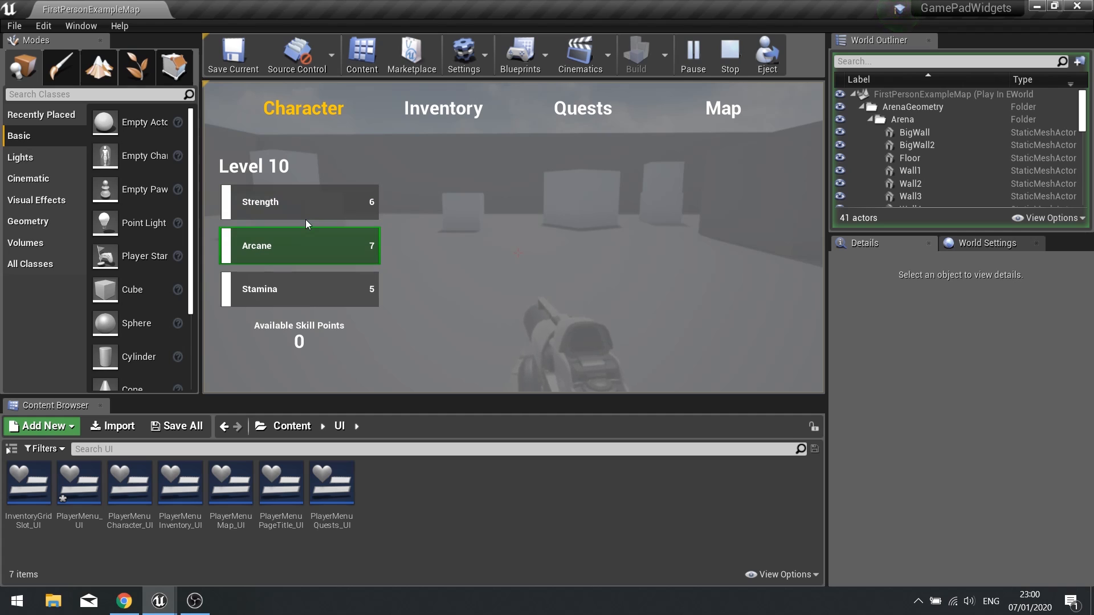
# Cycle through the player menu pages from Character to Map and return to the Inventory page.
pyautogui.press('e')
pyautogui.press('q')
pyautogui.press('e')
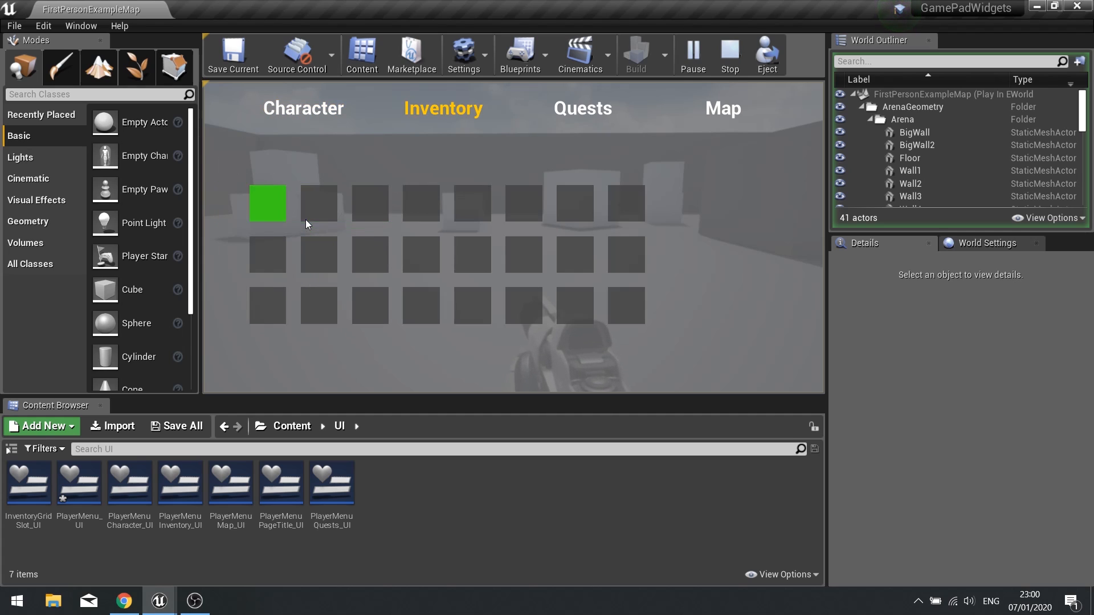
pyautogui.press('e')
pyautogui.press('e')
pyautogui.press('q')
pyautogui.press('q')
# Test the inventory grid navigation by moving the highlighted slot across its rows and columns.
pyautogui.press('Right')
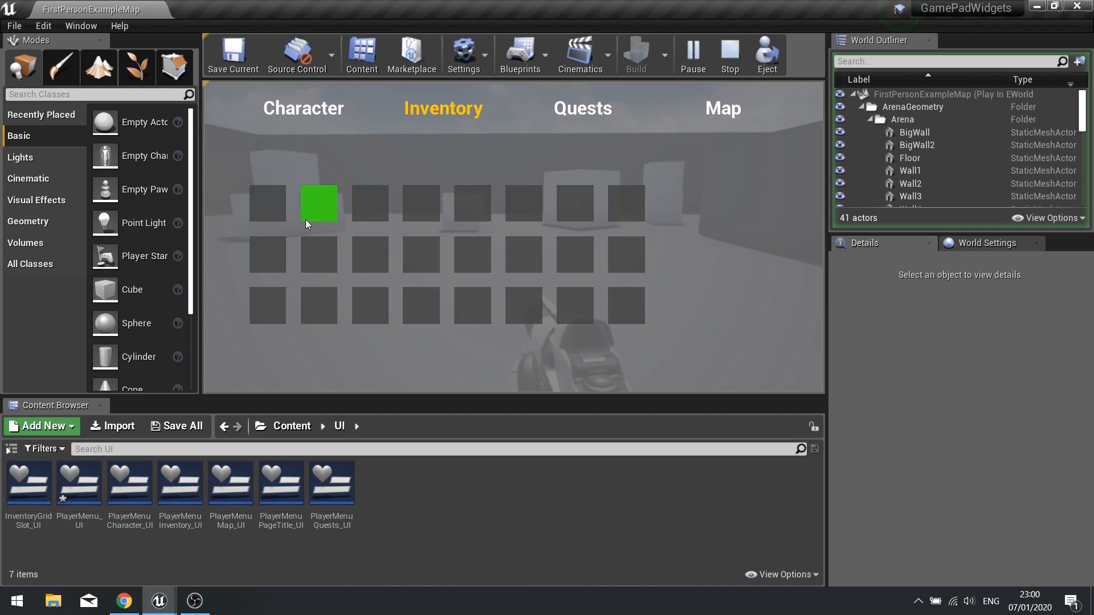
pyautogui.press('Down')
pyautogui.press('Right')
pyautogui.press('Up')
pyautogui.press('Left')
pyautogui.press('Down')
pyautogui.press('Down')
pyautogui.press('Right')
pyautogui.press('Right')
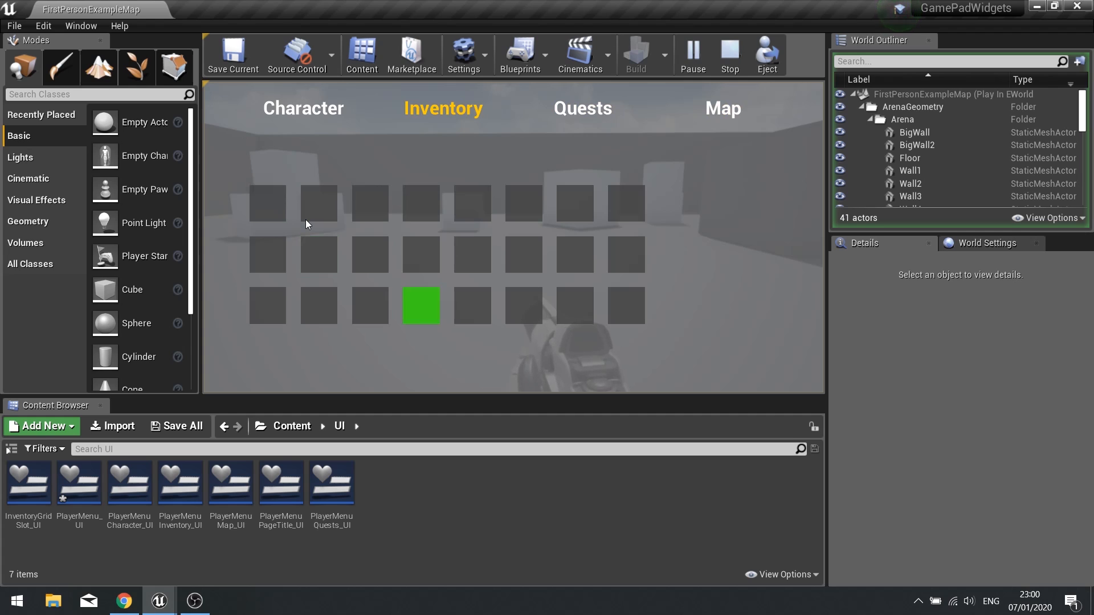
pyautogui.press('Up')
pyautogui.press('Left')
pyautogui.press('Right')
pyautogui.press('Up')
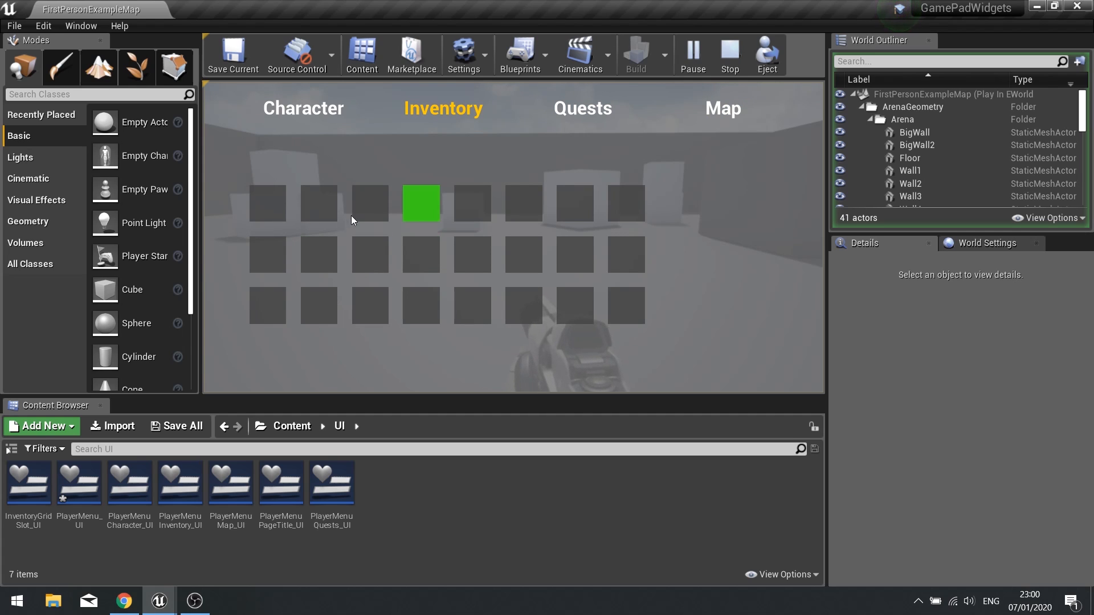
pyautogui.press('Left')
pyautogui.press('Down')
pyautogui.press('Up')
pyautogui.press('Right')
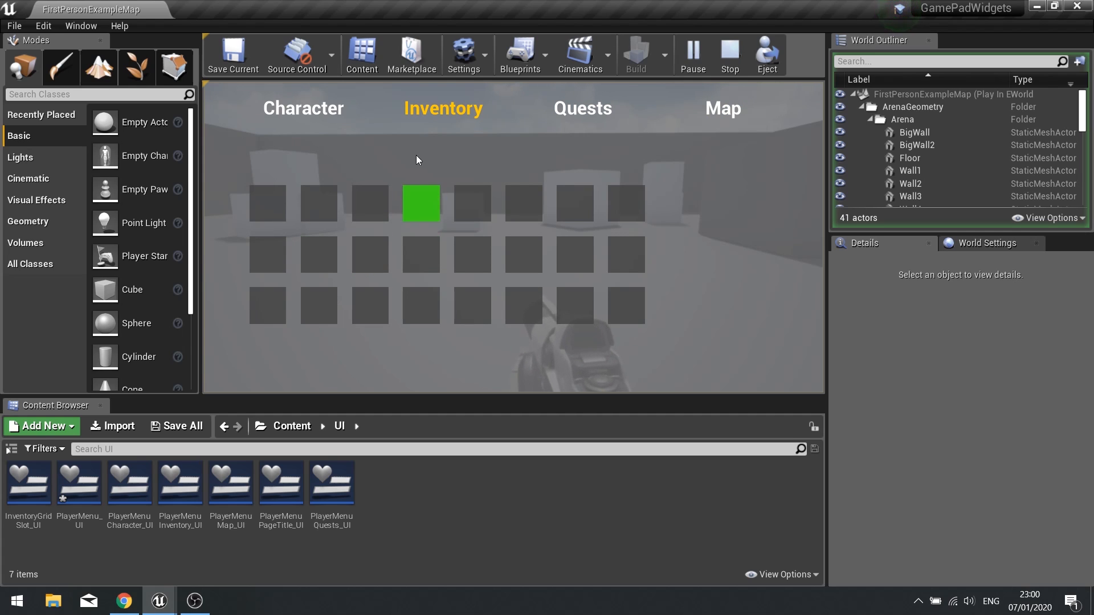
# Show the Quests page of the player menu and stop the play session.
pyautogui.press('e')
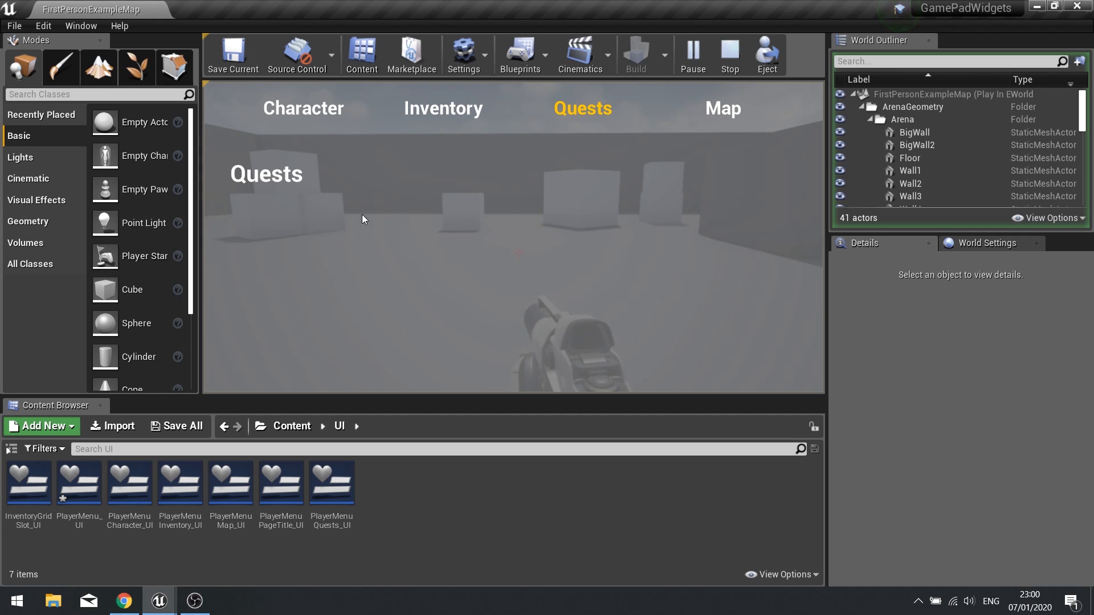
pyautogui.click(729, 55)
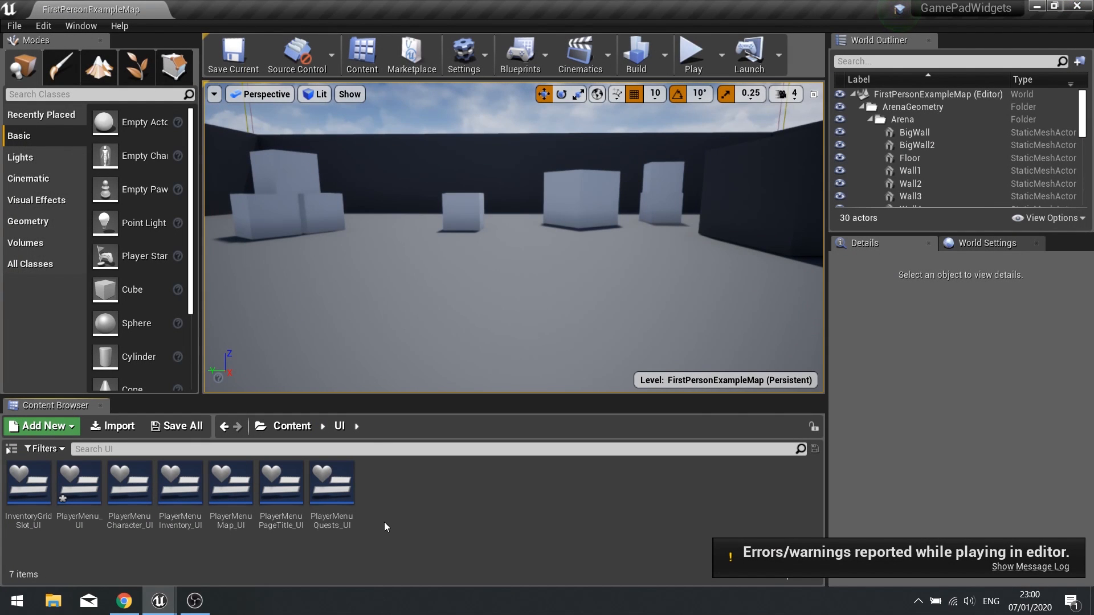
# Open the PlayerMenuQuests_UI widget and delete the "Quests" text from its Canvas Panel.
pyautogui.doubleClick(349, 503)
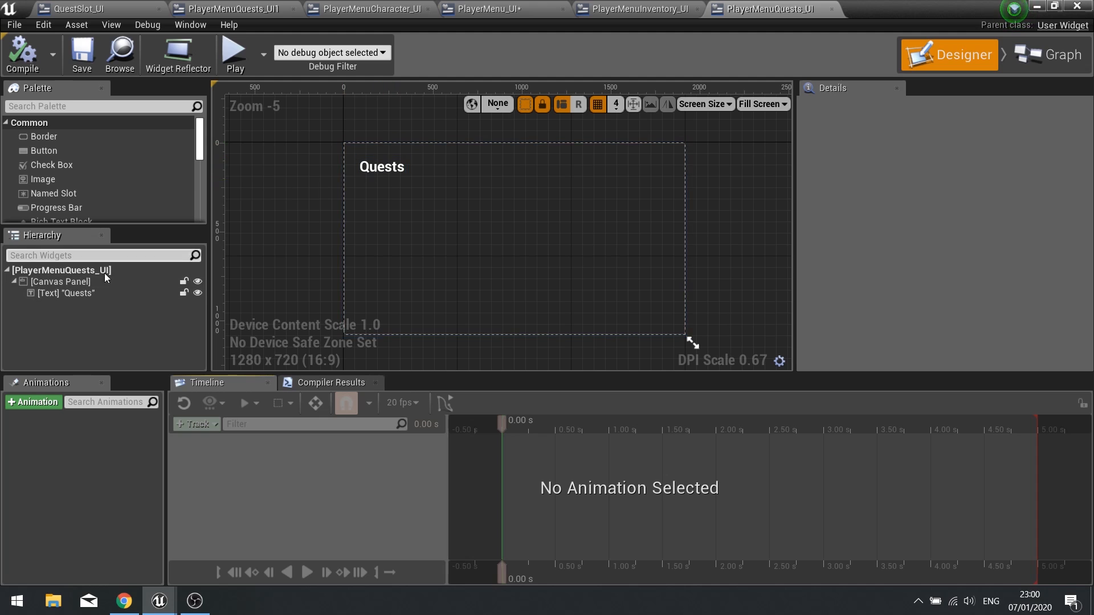
pyautogui.click(80, 294)
pyautogui.press('Delete')
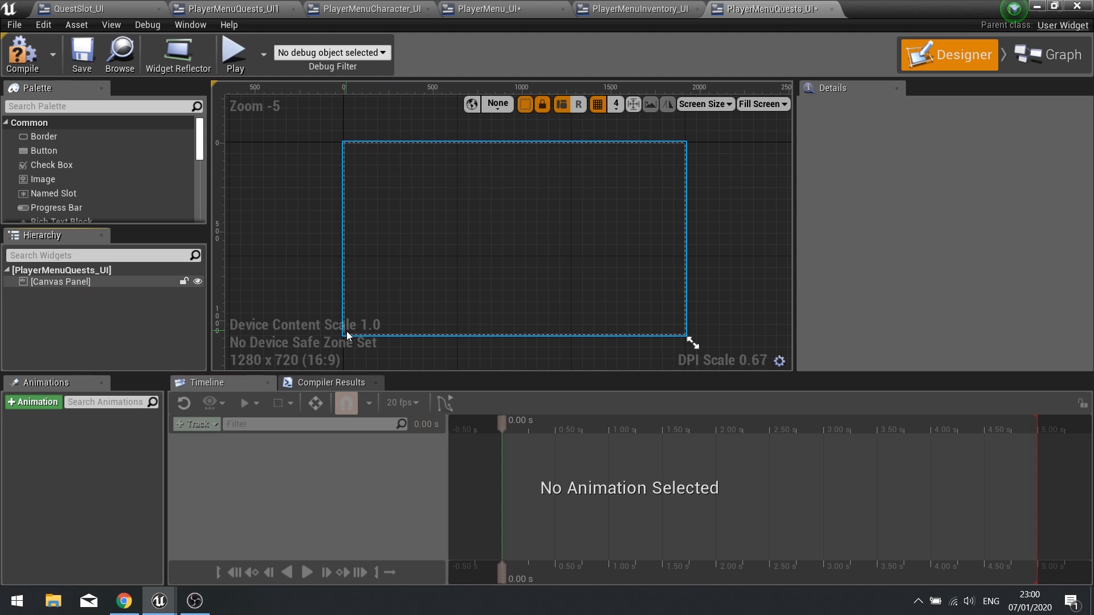
# Find the Horizontal Box widget and add it to the Canvas Panel.
pyautogui.scroll(-1, 98, 181)
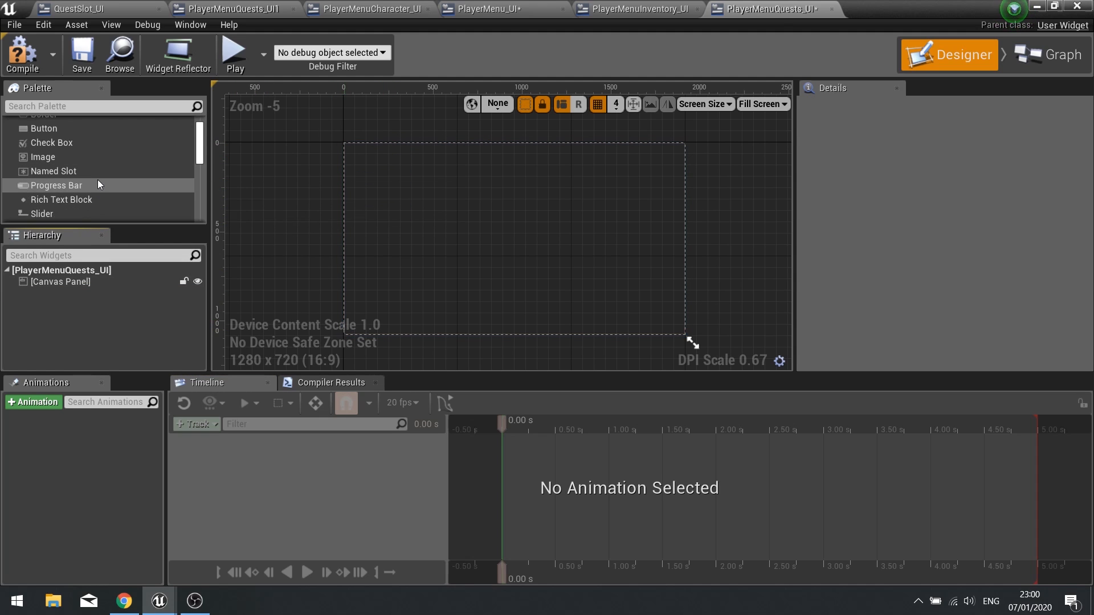
pyautogui.scroll(2, 97, 180)
pyautogui.click(49, 107)
pyautogui.write('horizon')
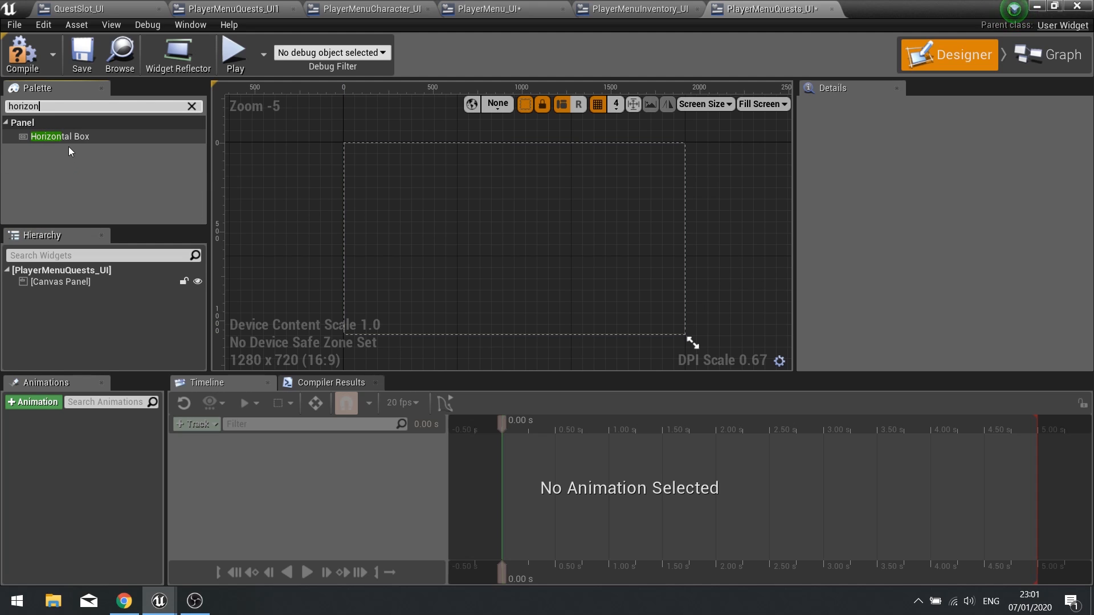
pyautogui.moveTo(69, 150); pyautogui.dragTo(53, 281)
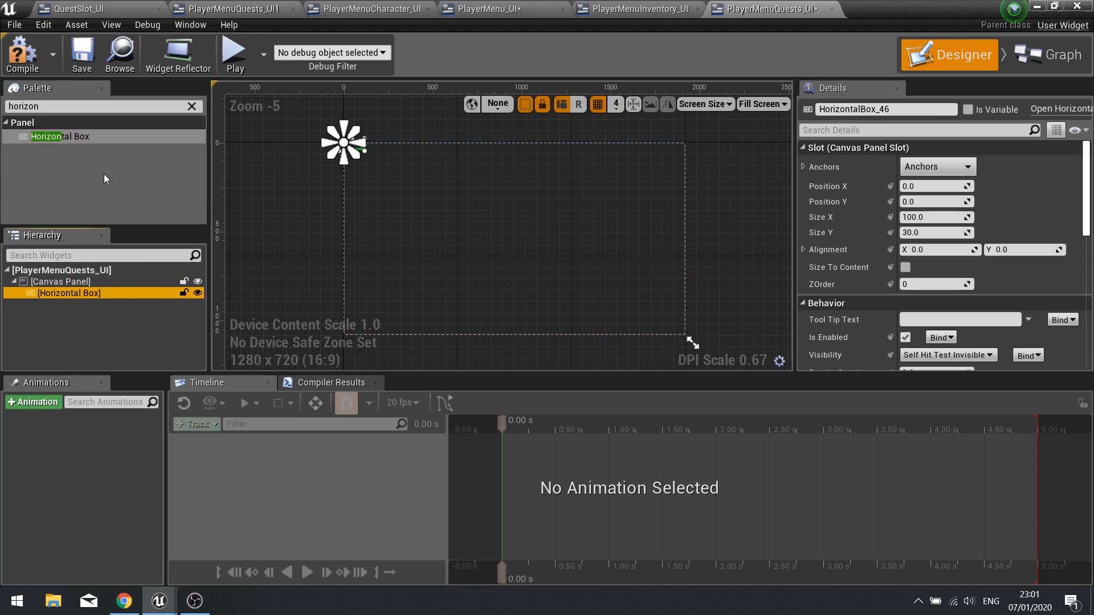
# Anchor the Horizontal Box to stretch over the full canvas and set its right and bottom offsets to 0.
pyautogui.click(937, 166)
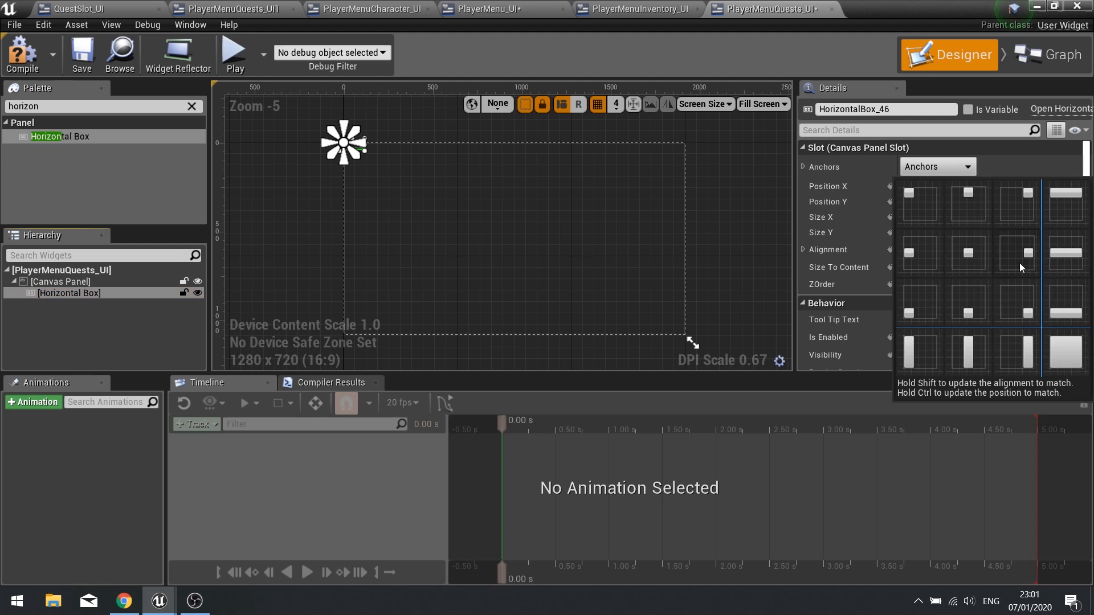
pyautogui.click(1058, 346)
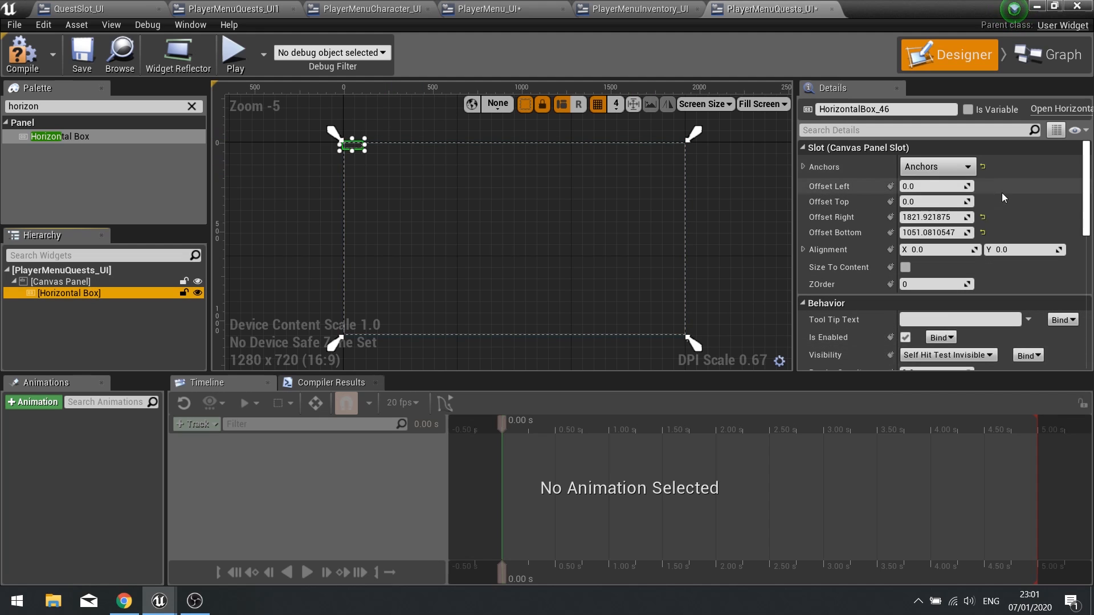
pyautogui.click(983, 217)
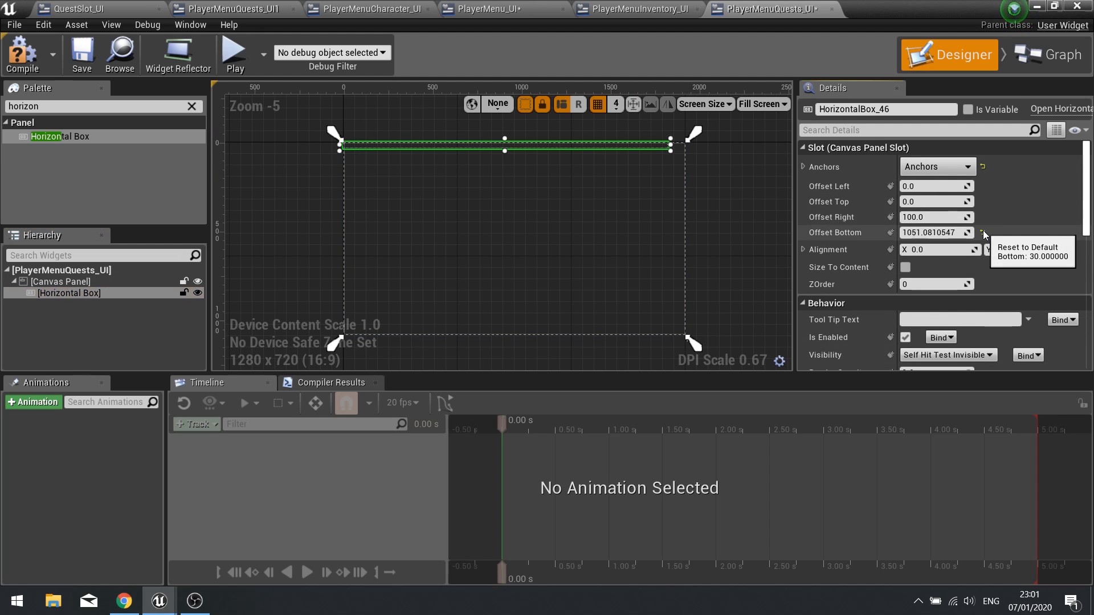
pyautogui.click(983, 232)
pyautogui.click(935, 217)
pyautogui.write('0')
pyautogui.click(958, 233)
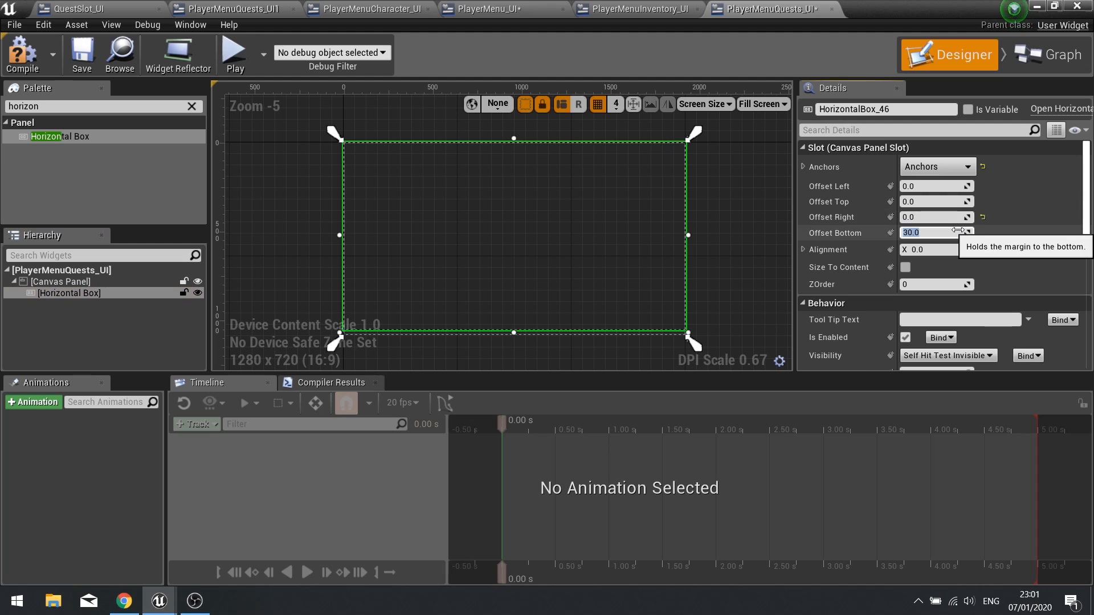
pyautogui.write('0')
pyautogui.press('Return')
pyautogui.click(948, 166)
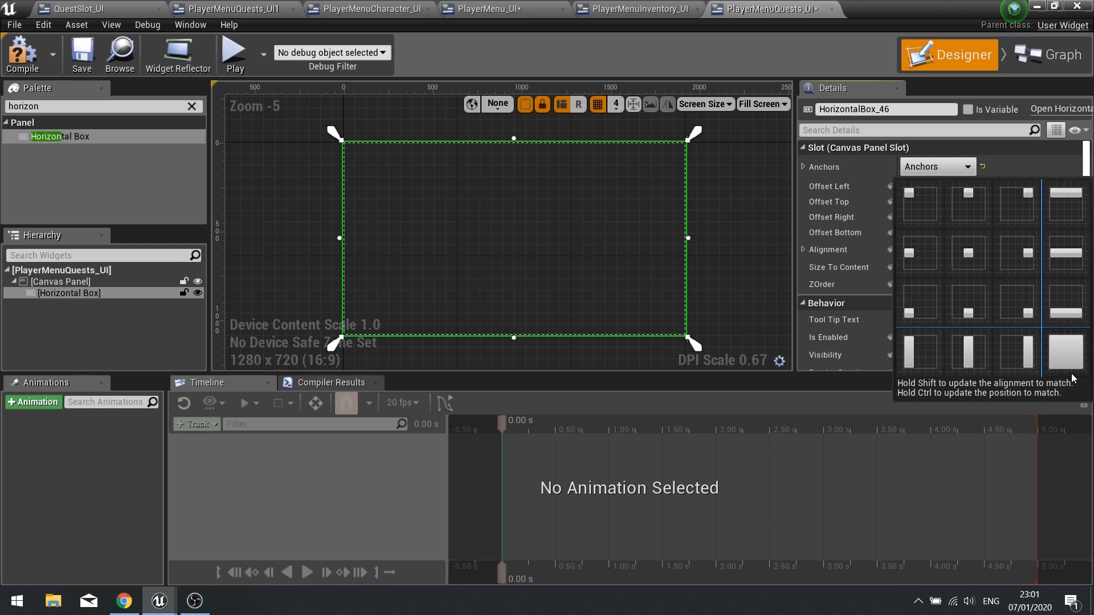
pyautogui.click(967, 167)
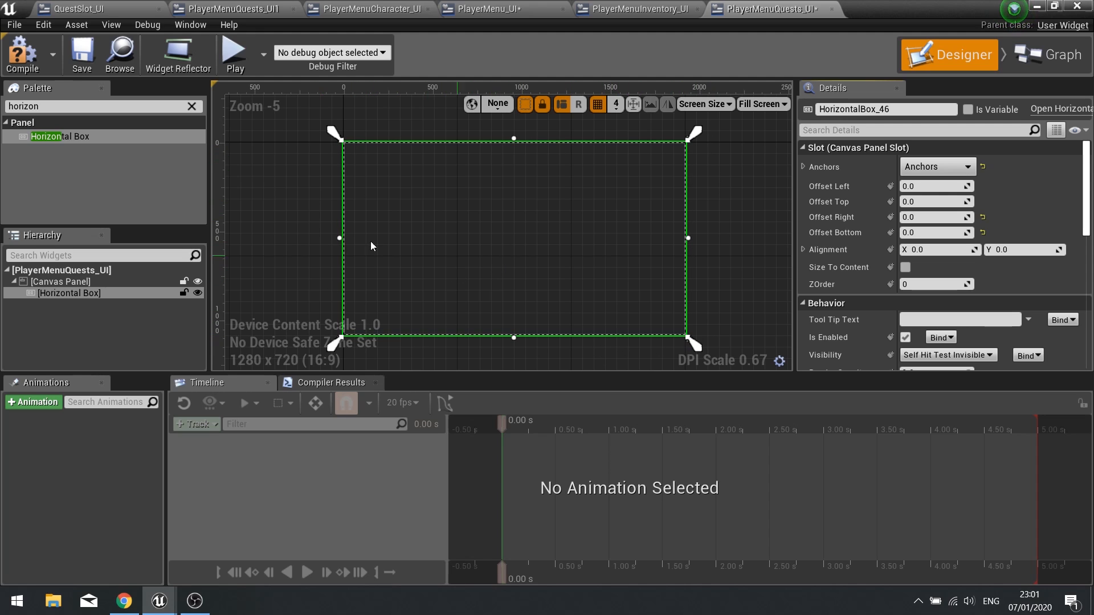
# Find the Vertical Box widget and add two of them inside the Horizontal Box.
pyautogui.click(192, 107)
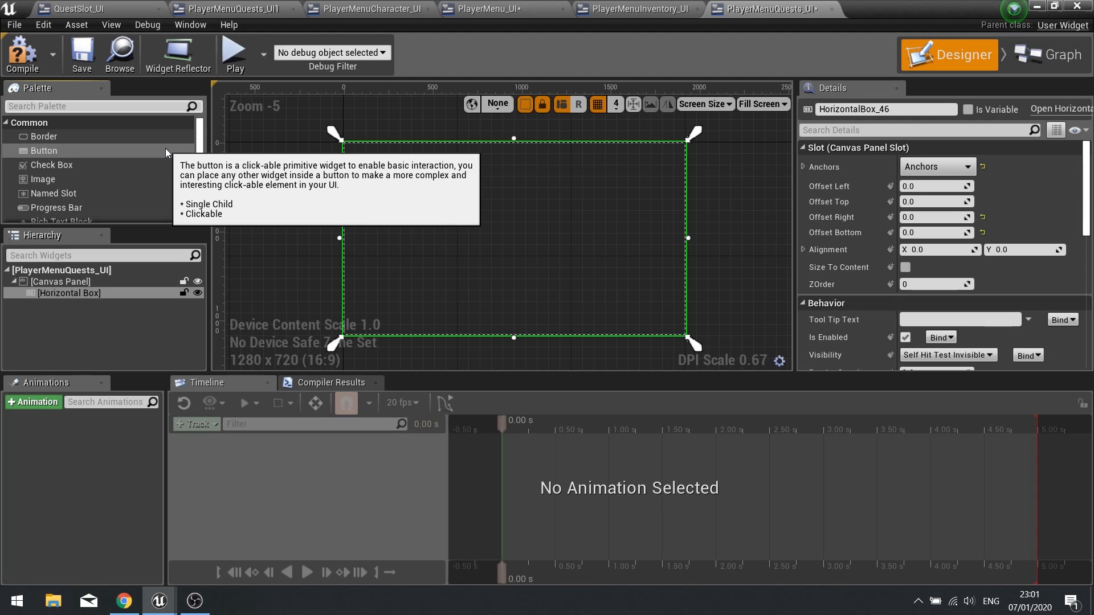
pyautogui.write('v')
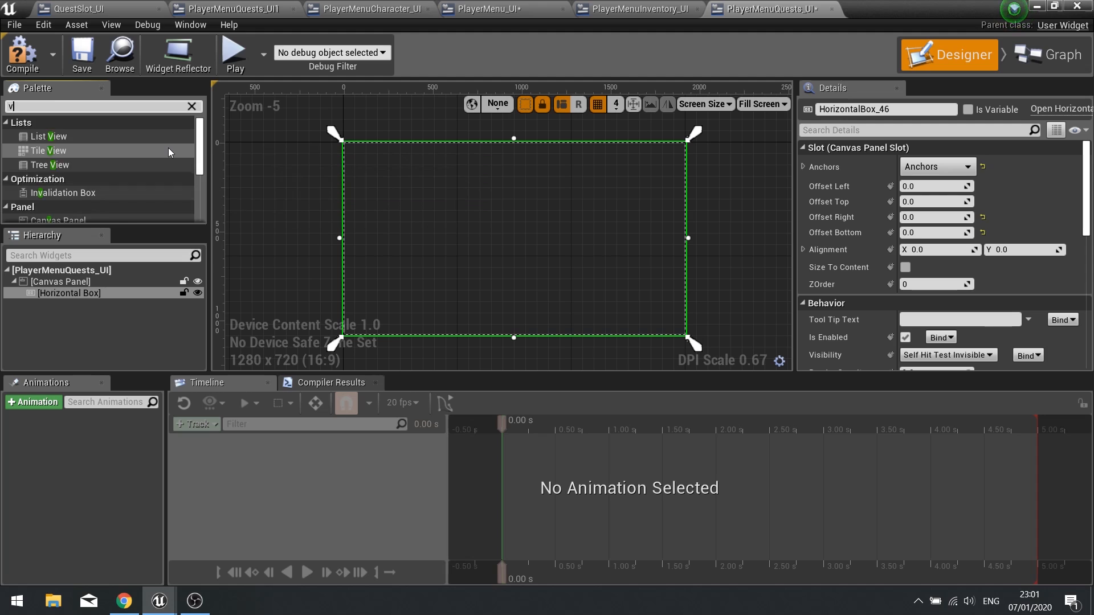
pyautogui.write('ertic')
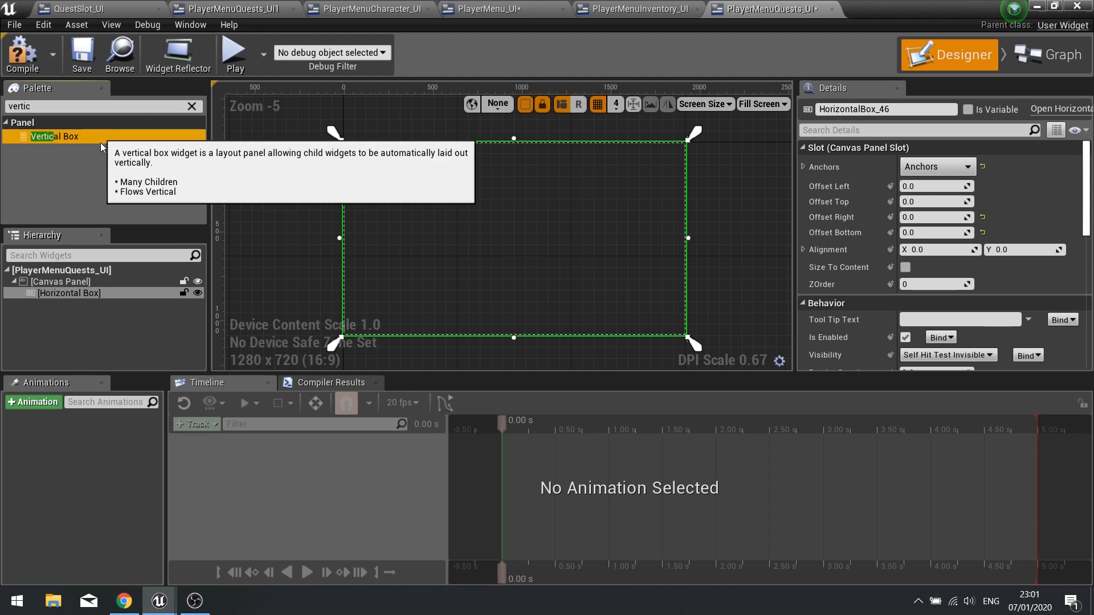
pyautogui.moveTo(101, 138); pyautogui.dragTo(71, 292)
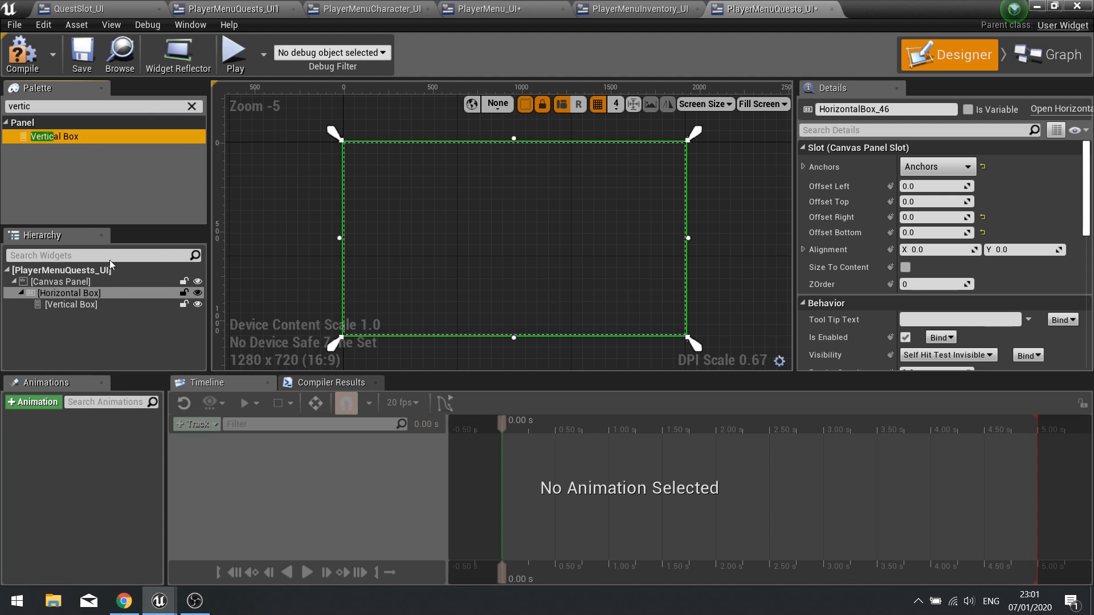
pyautogui.moveTo(67, 138); pyautogui.dragTo(82, 292)
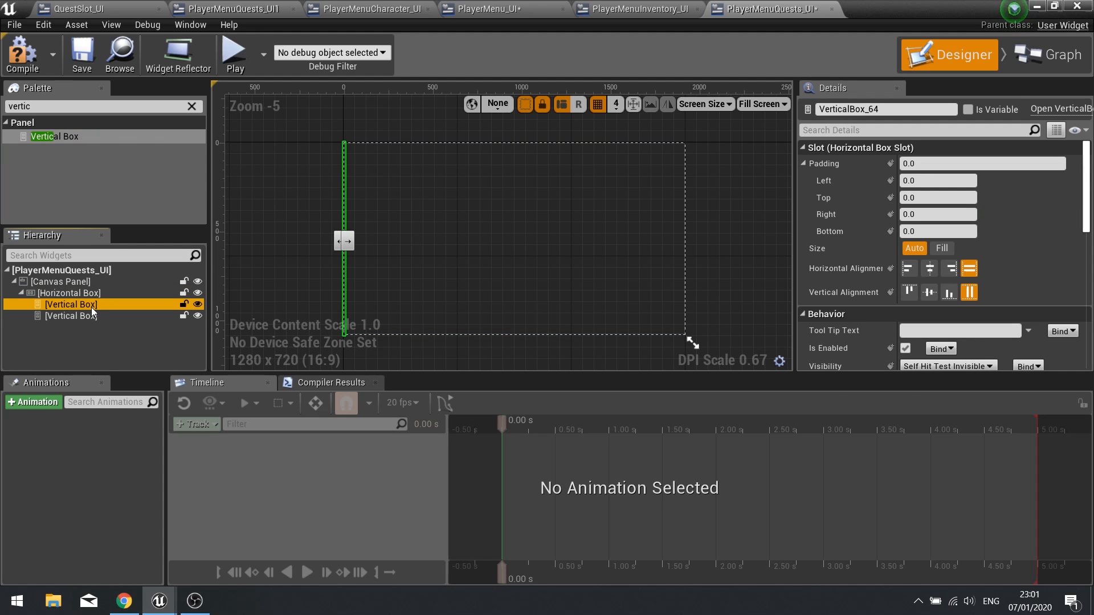
# Set the slot size of both Vertical Boxes to Fill.
pyautogui.click(85, 304)
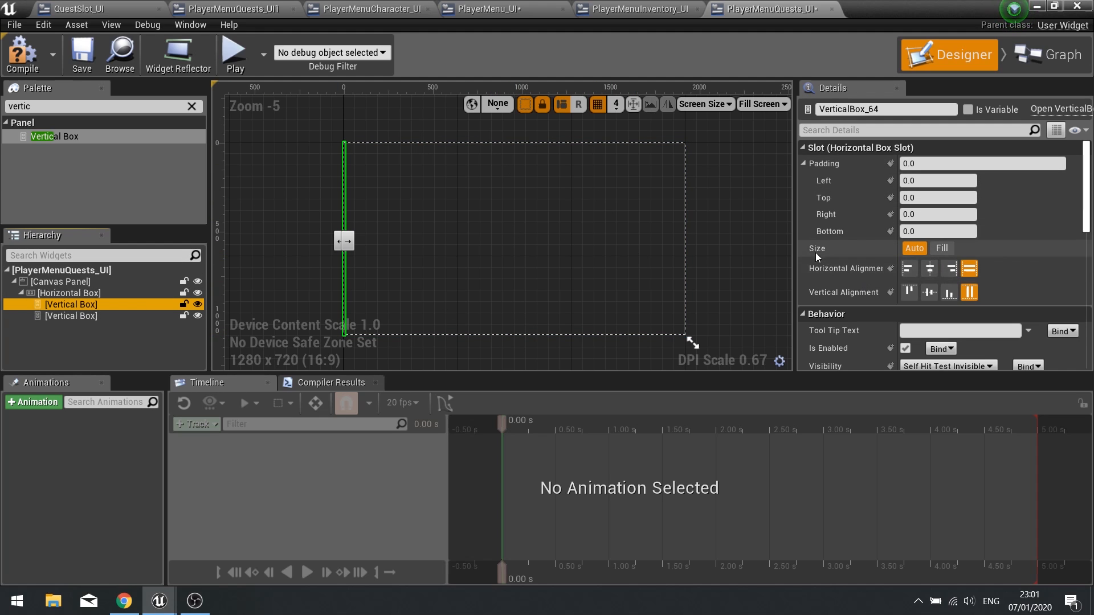
pyautogui.click(942, 248)
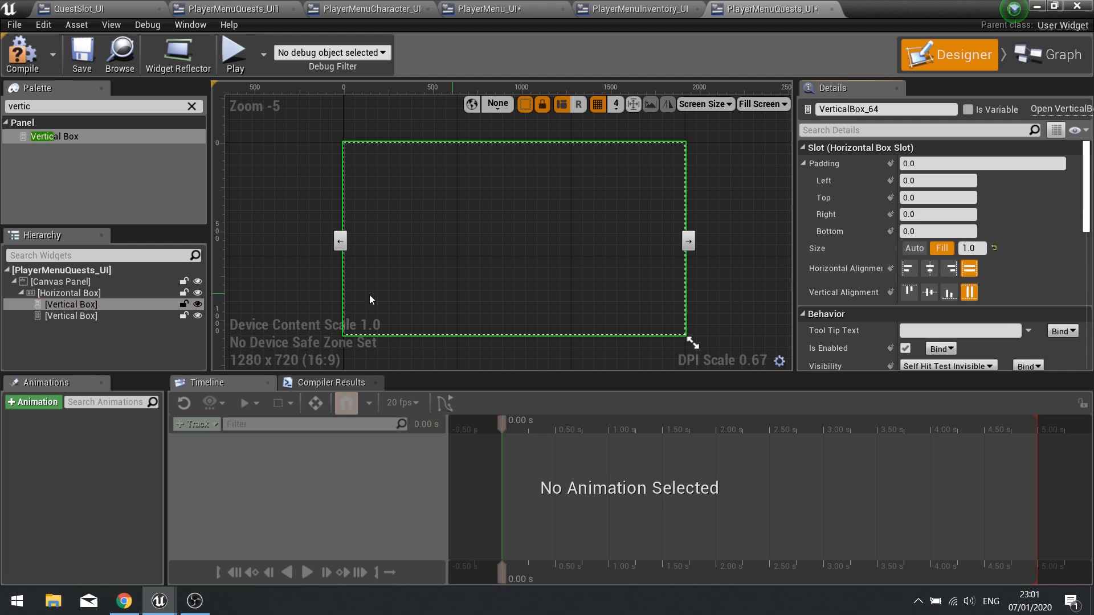
pyautogui.click(67, 317)
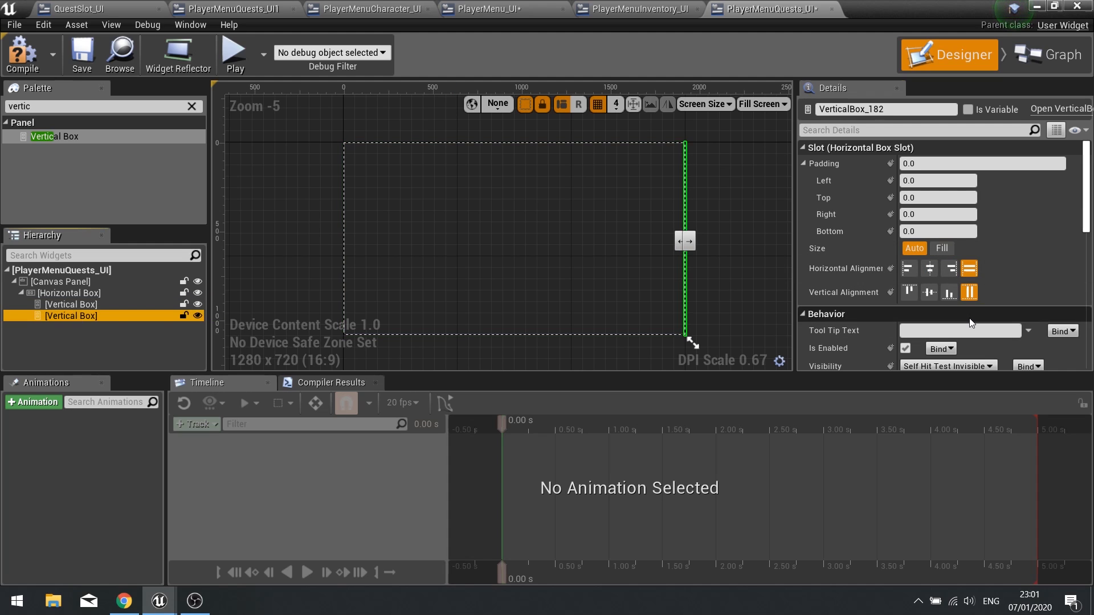
pyautogui.click(943, 249)
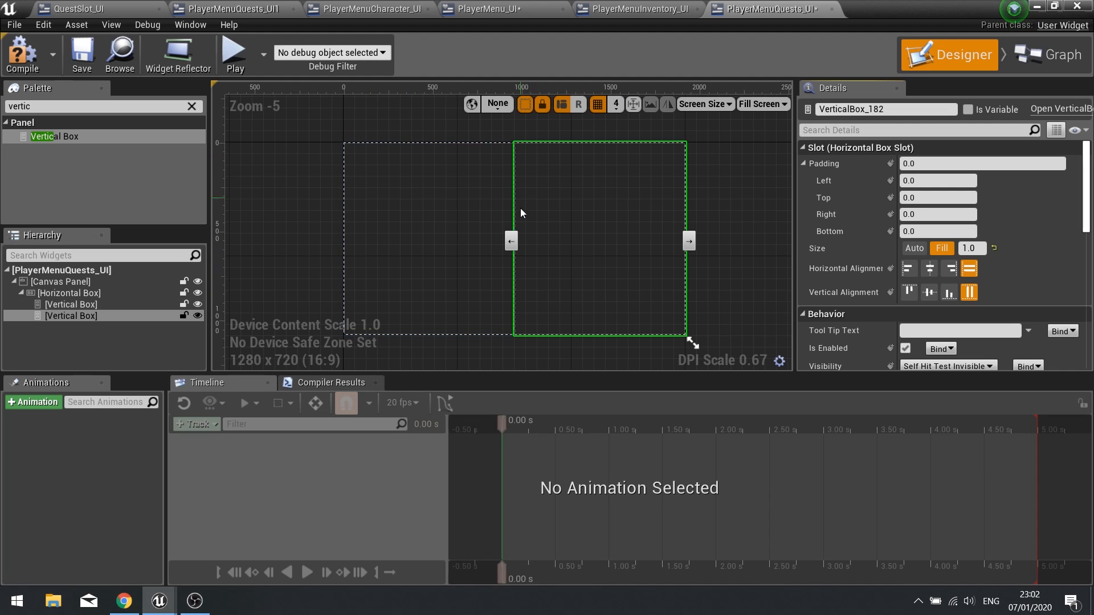
# Set the Horizontal Box's left, top, right and bottom offsets to 100.
pyautogui.click(91, 293)
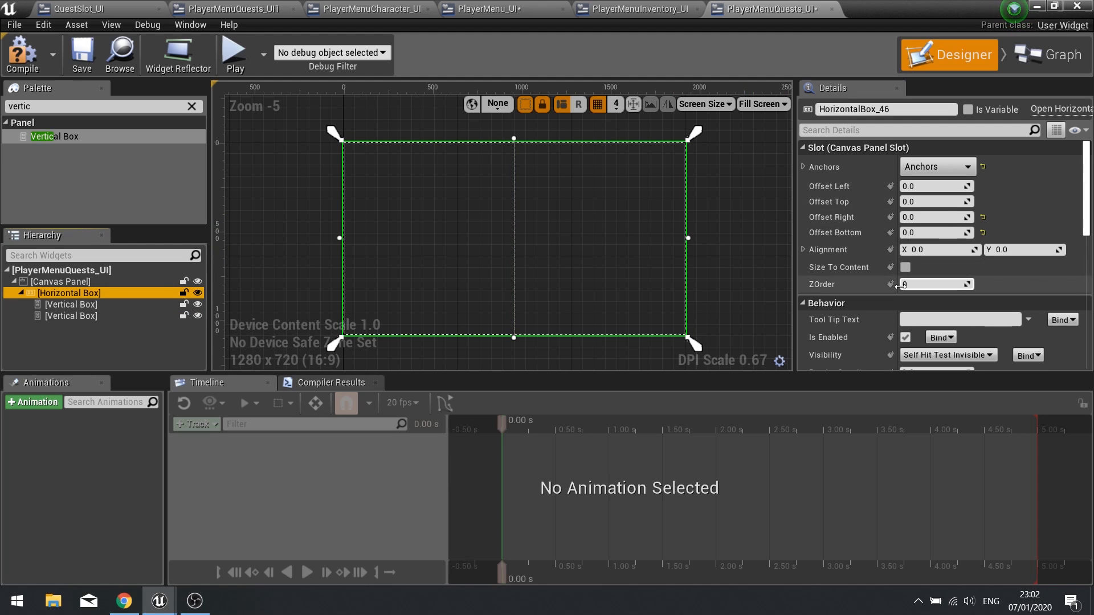
pyautogui.scroll(-5, 860, 300)
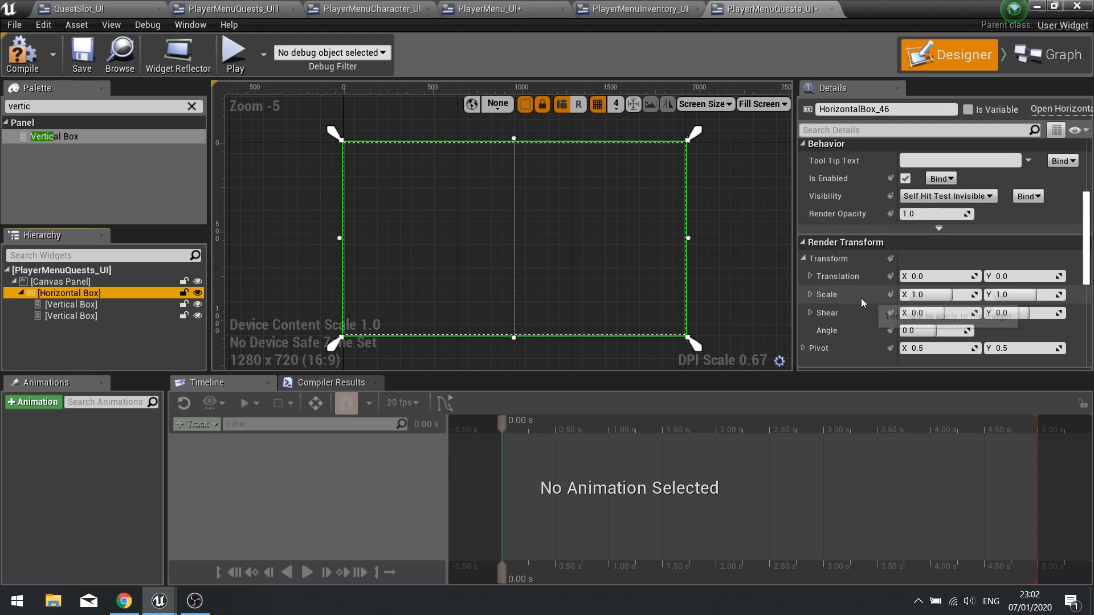
pyautogui.scroll(5, 860, 299)
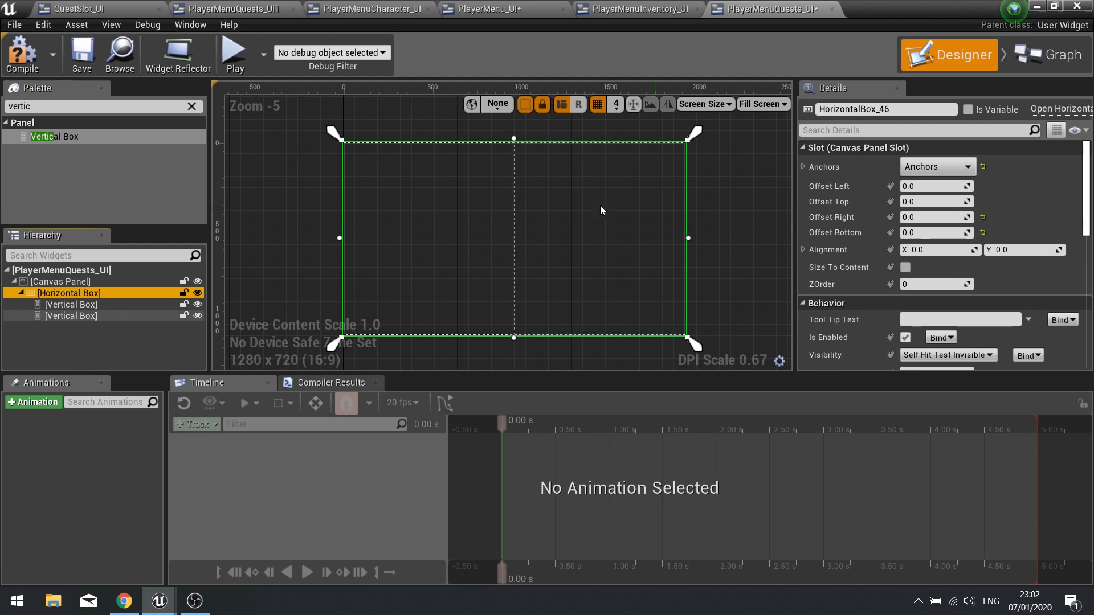
pyautogui.click(935, 188)
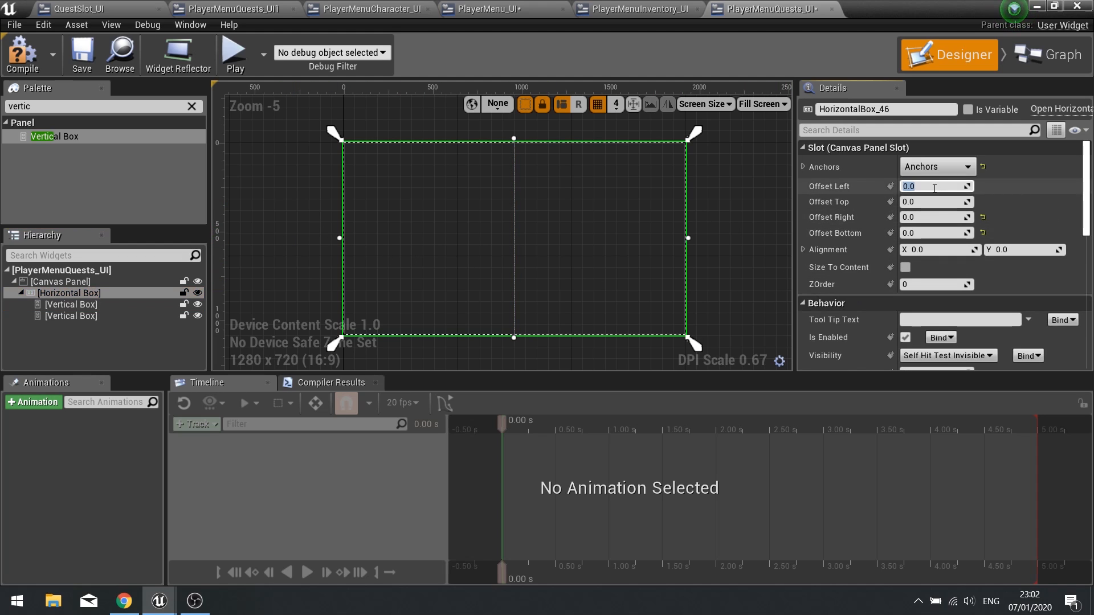
pyautogui.write('50')
pyautogui.press('Tab')
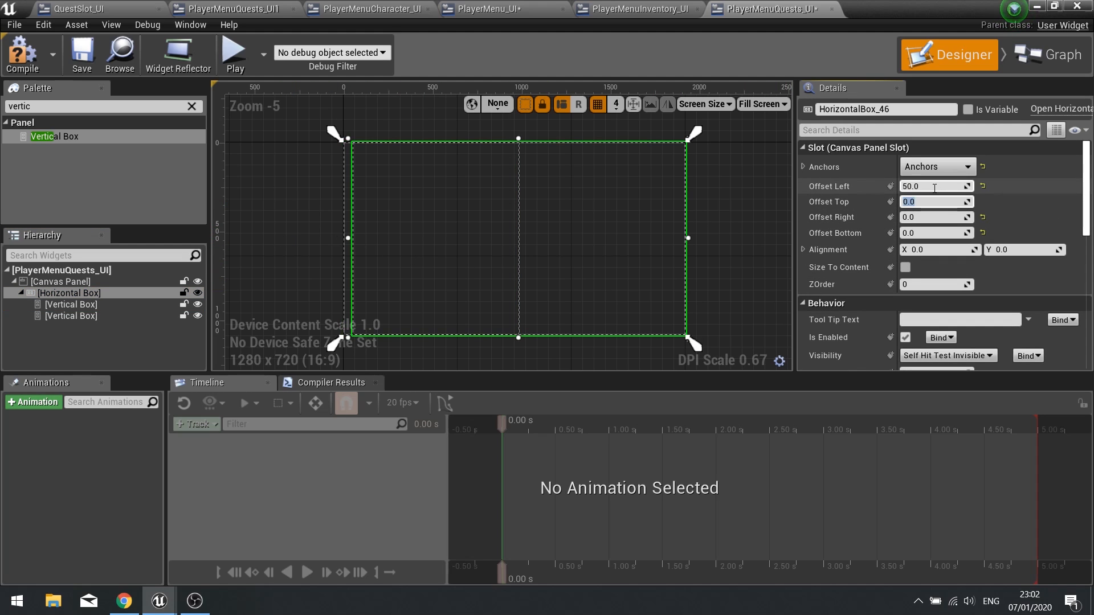
pyautogui.click(934, 188)
pyautogui.write('100')
pyautogui.press('Tab')
pyautogui.write('100')
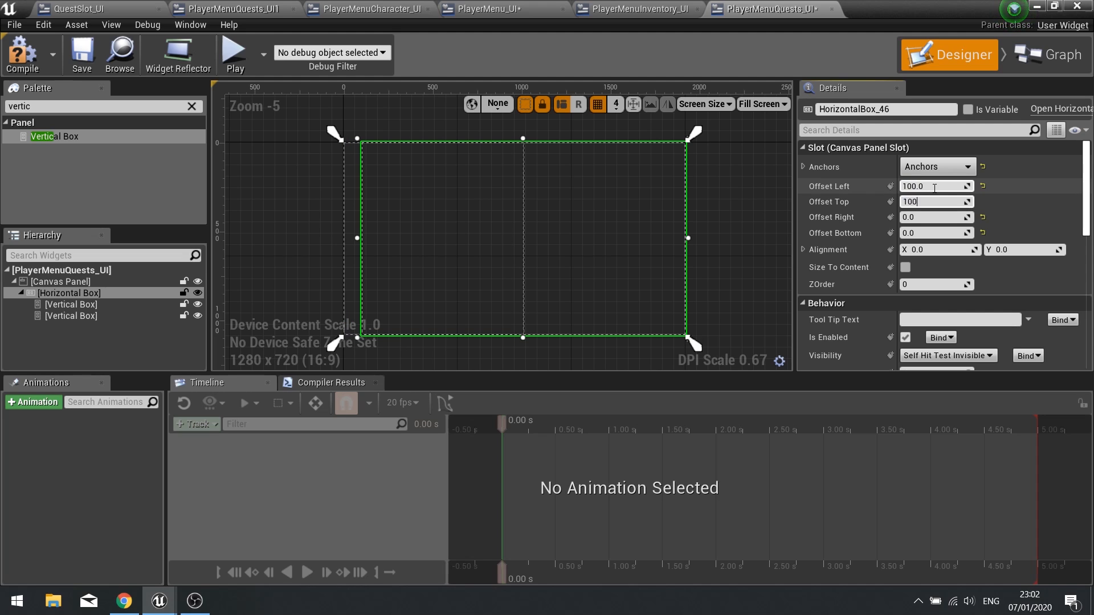
pyautogui.press('Tab')
pyautogui.write('100')
pyautogui.press('Tab')
pyautogui.write('100')
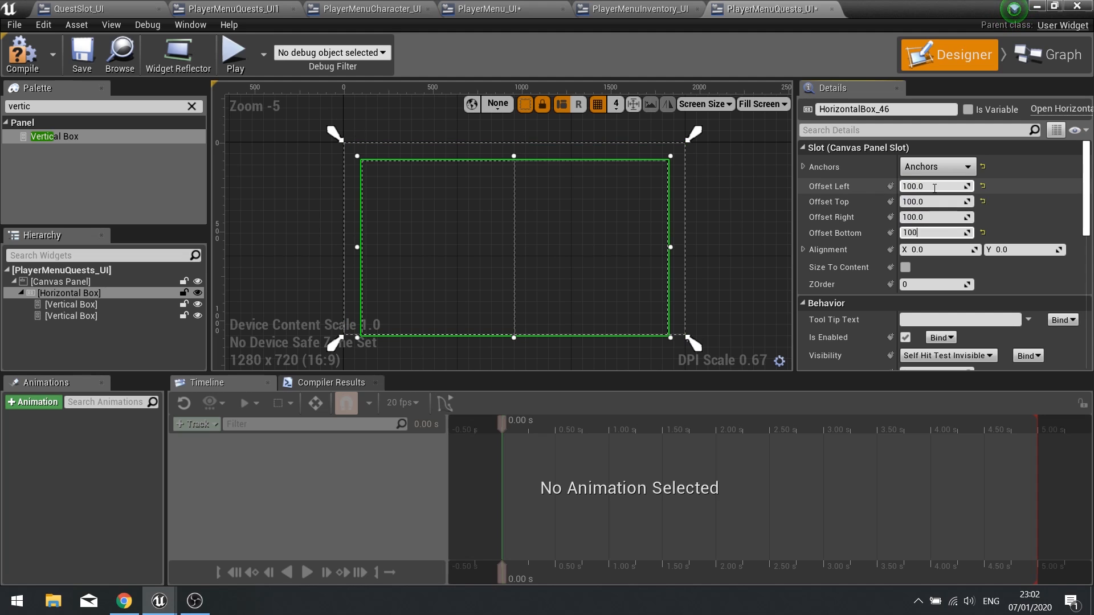
pyautogui.press('Tab')
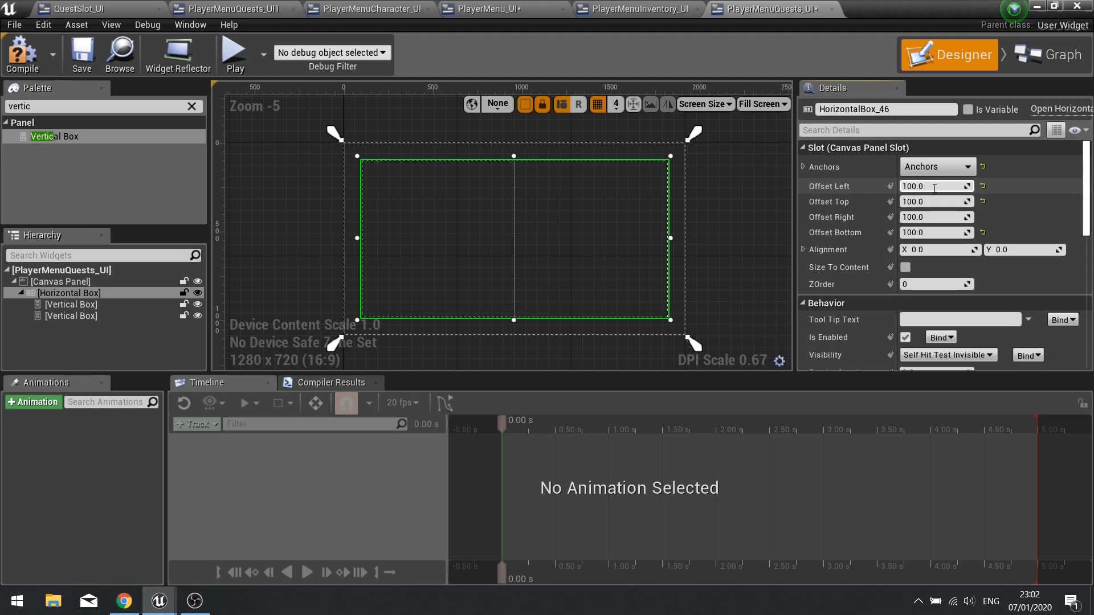
# Set the first Vertical Box's right padding to 50 and the second Vertical Box's left padding to 50.
pyautogui.click(94, 303)
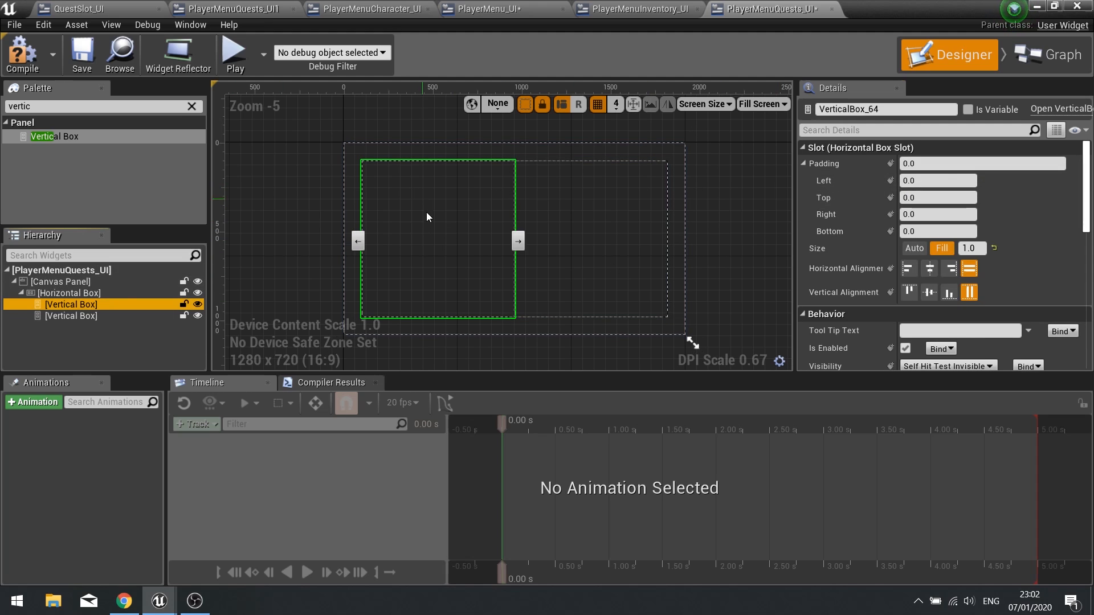
pyautogui.click(933, 214)
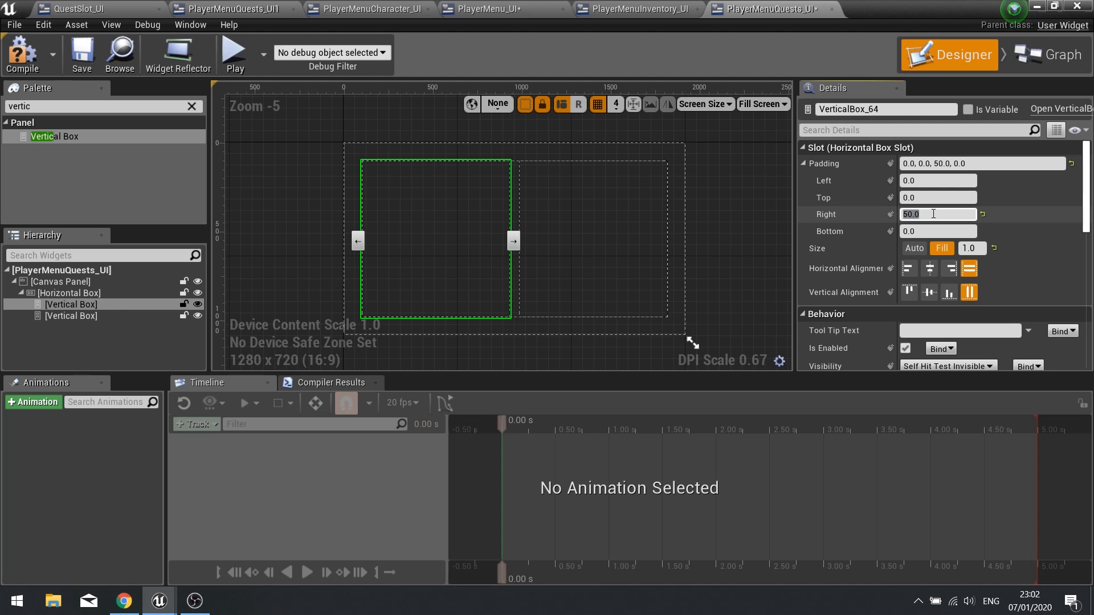
pyautogui.click(592, 239)
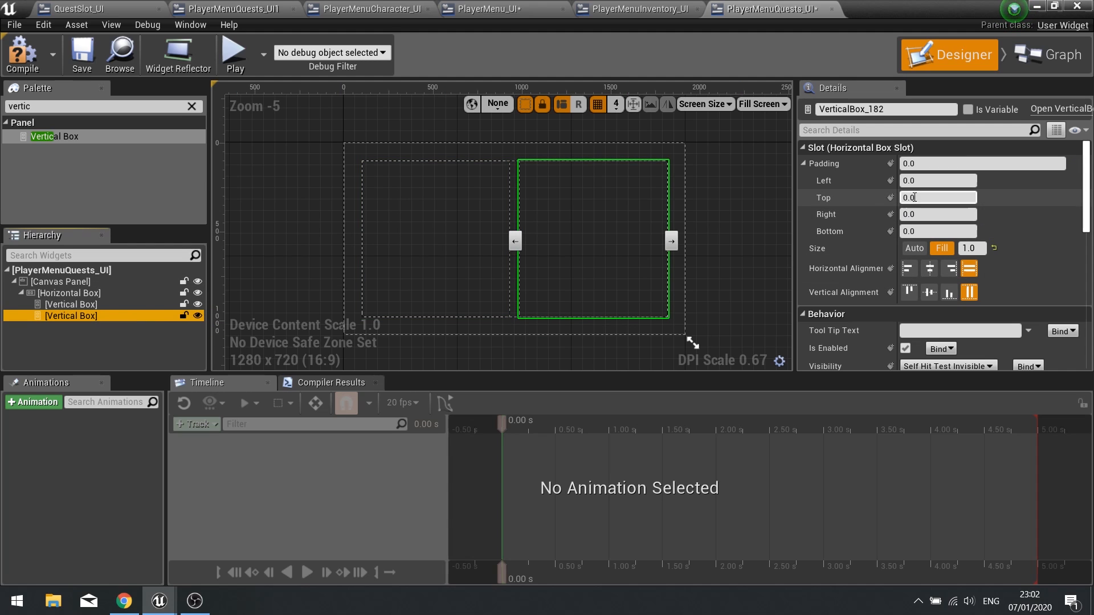
pyautogui.click(935, 180)
pyautogui.write('50')
pyautogui.press('Return')
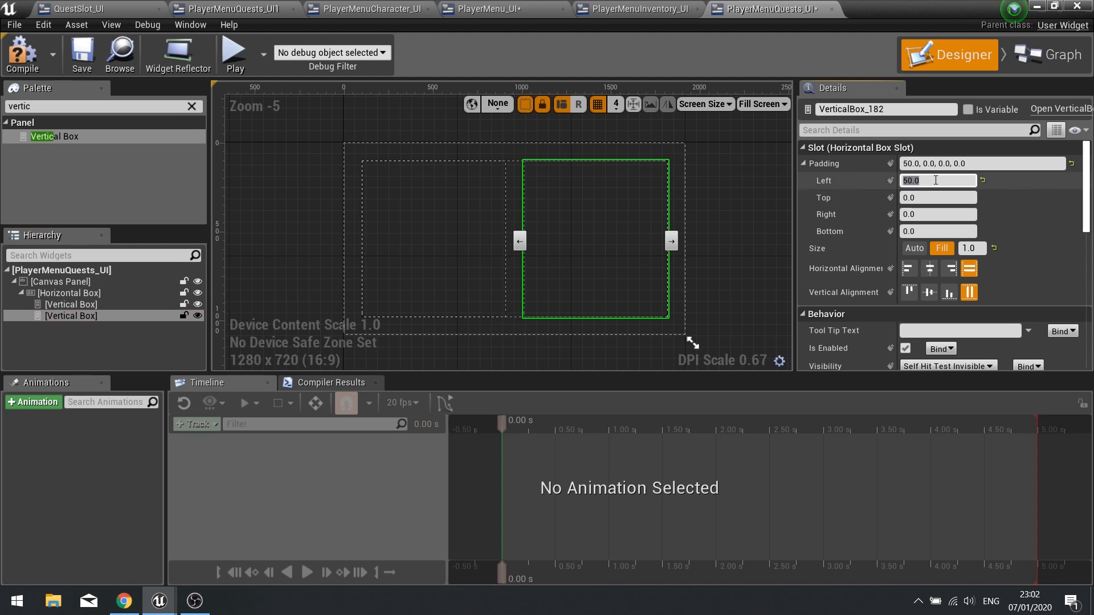
pyautogui.click(70, 330)
pyautogui.click(78, 305)
pyautogui.click(78, 317)
pyautogui.click(83, 306)
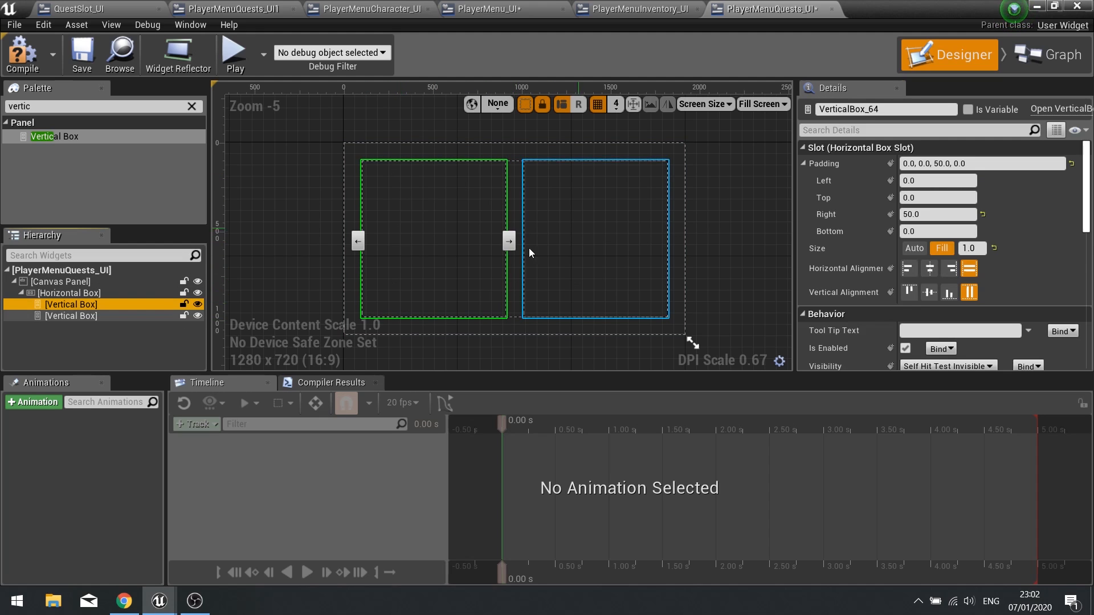
pyautogui.click(604, 194)
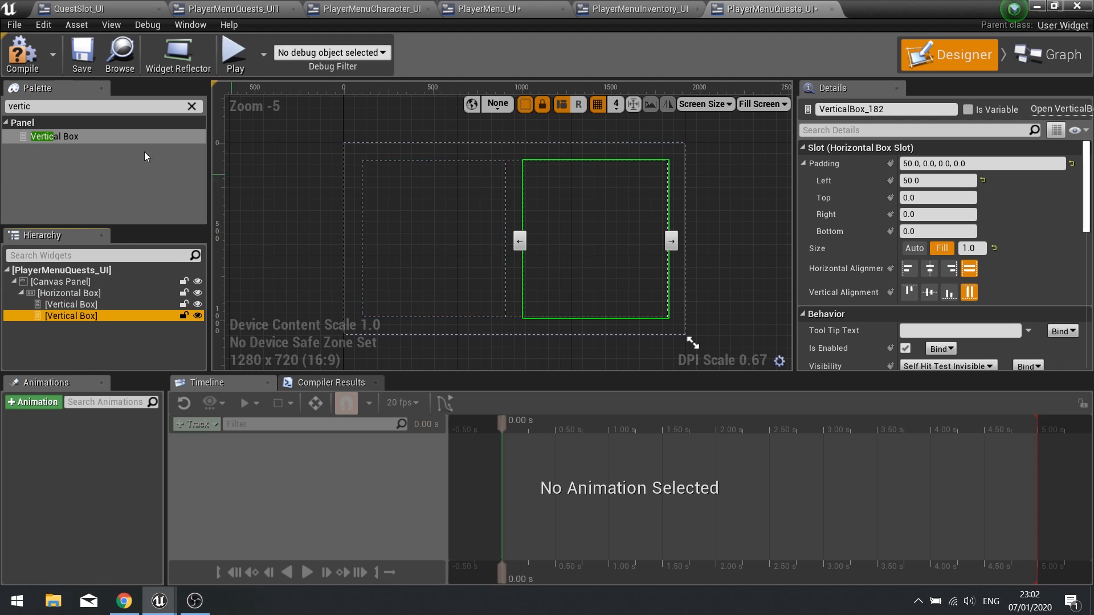
# Add a Text widget to the first Vertical Box and set its text to "Available Quests".
pyautogui.click(86, 305)
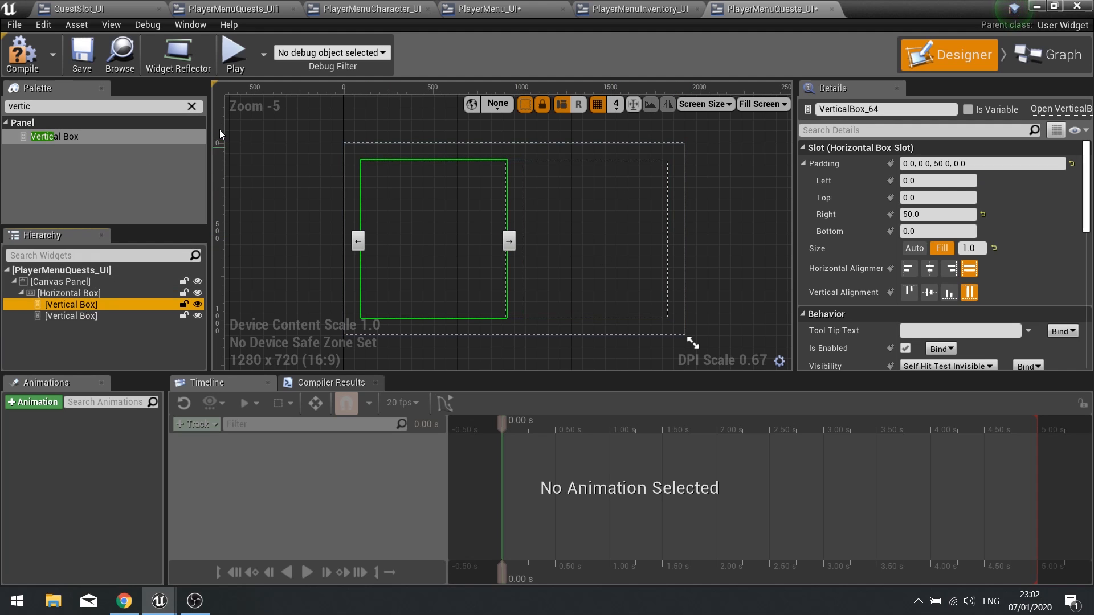
pyautogui.click(190, 107)
pyautogui.scroll(-4, 68, 171)
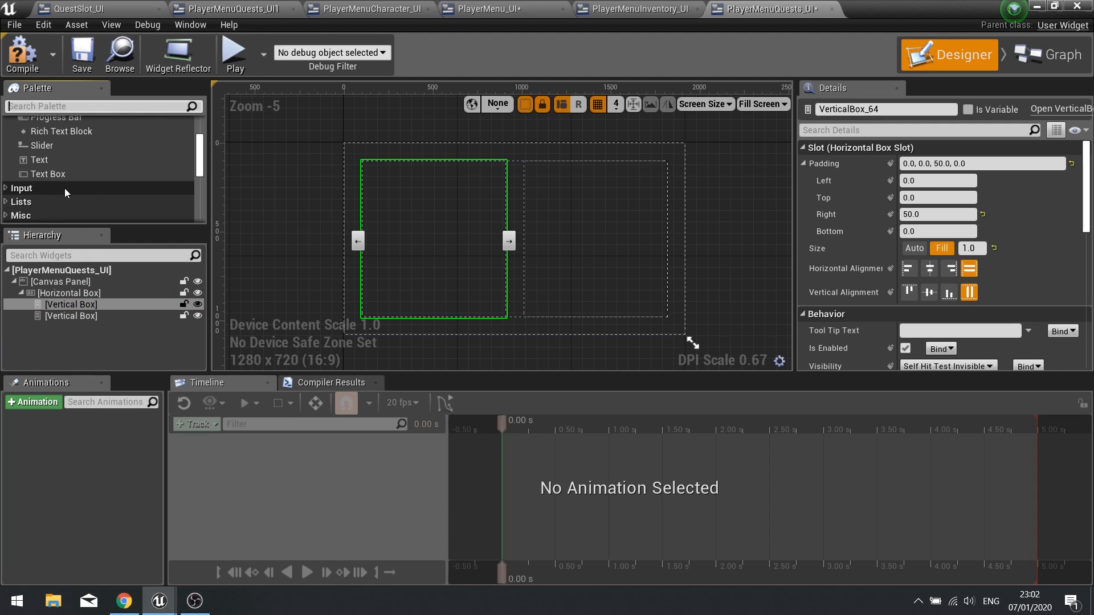
pyautogui.moveTo(44, 159); pyautogui.dragTo(94, 304)
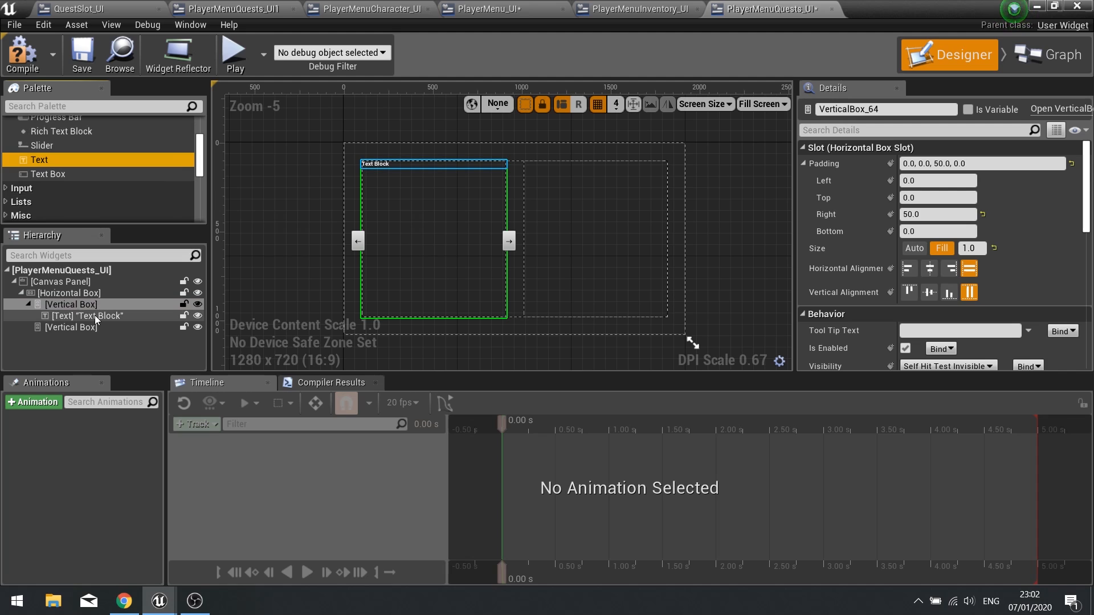
pyautogui.click(95, 316)
pyautogui.moveTo(956, 263); pyautogui.dragTo(767, 265)
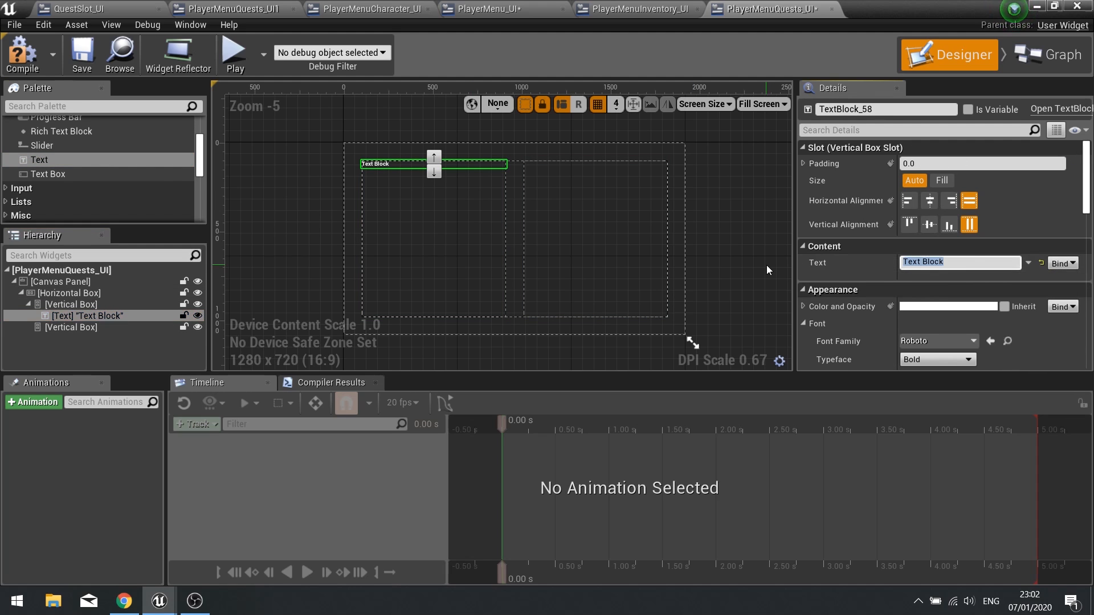
pyautogui.write('Available Quests')
pyautogui.press('Return')
# Set the font size of the "Available Quests" text to 35.
pyautogui.scroll(-3, 864, 299)
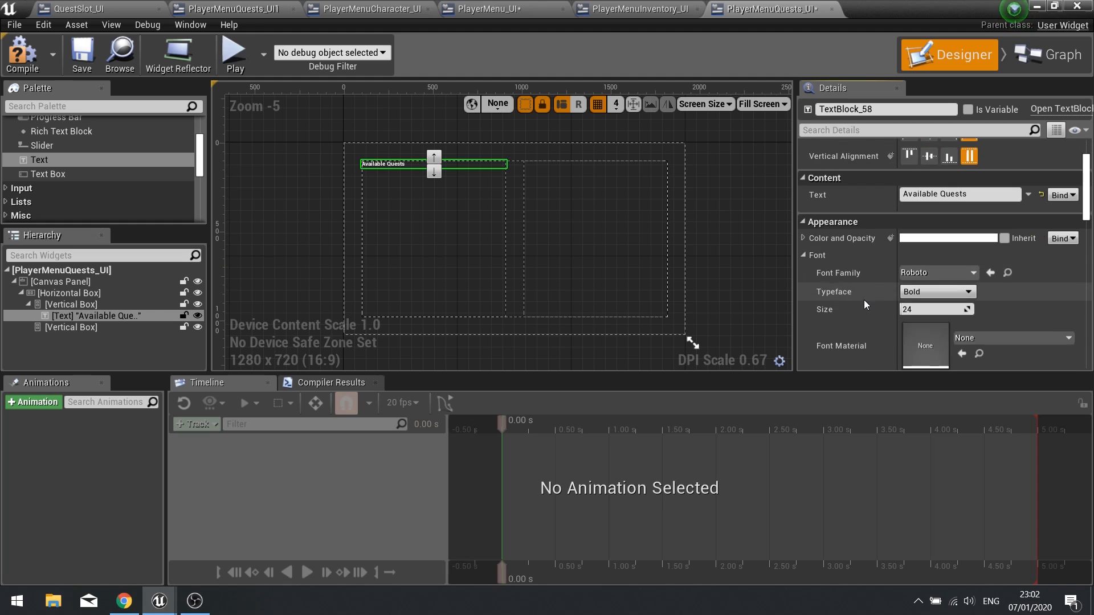
pyautogui.click(934, 309)
pyautogui.write('3')
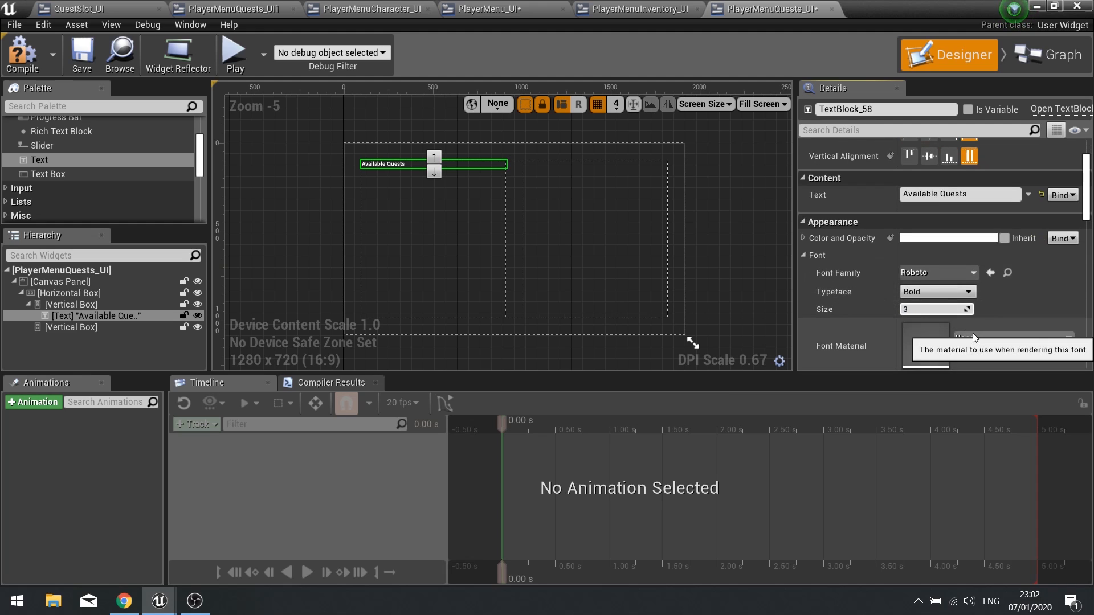
pyautogui.write('5')
pyautogui.press('Return')
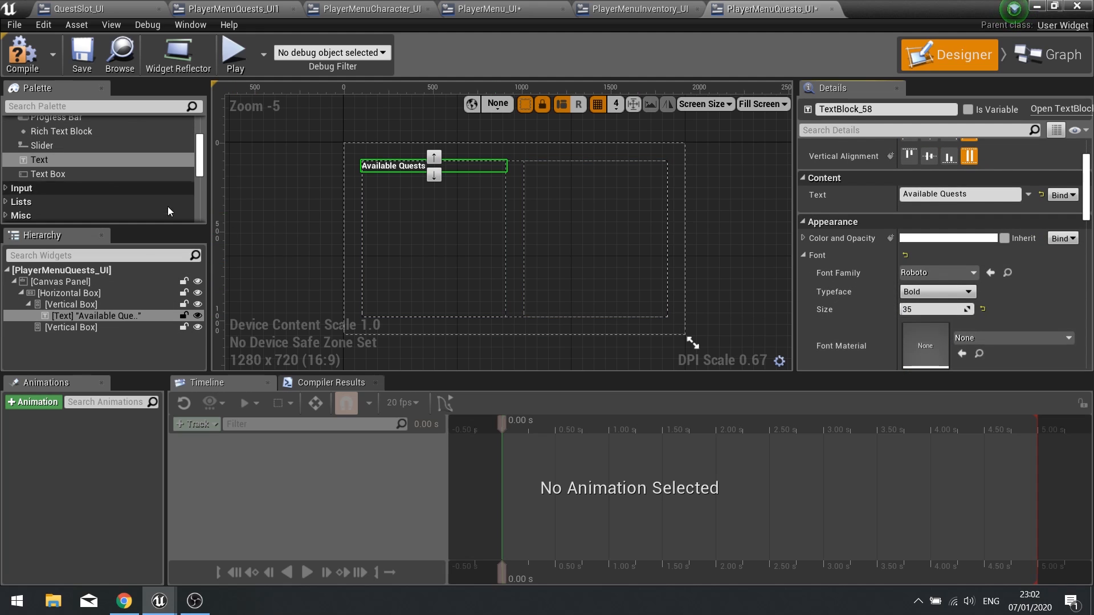
# Find the Scroll Box widget and add it to the first Vertical Box below the "Available Quests" text.
pyautogui.scroll(2, 83, 182)
pyautogui.scroll(-2, 84, 182)
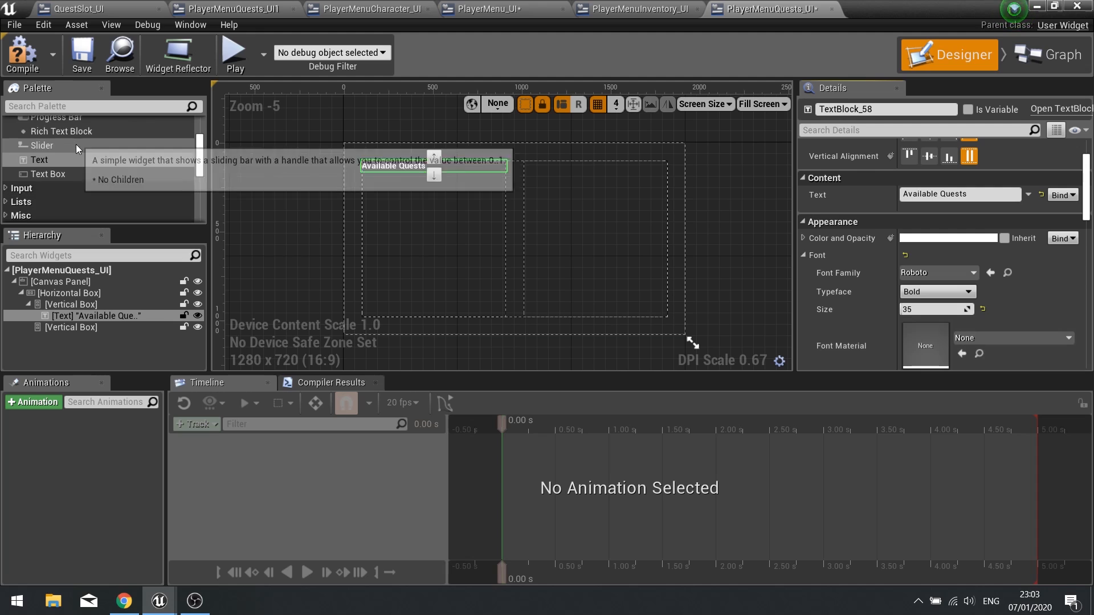
pyautogui.click(81, 107)
pyautogui.write('scroll')
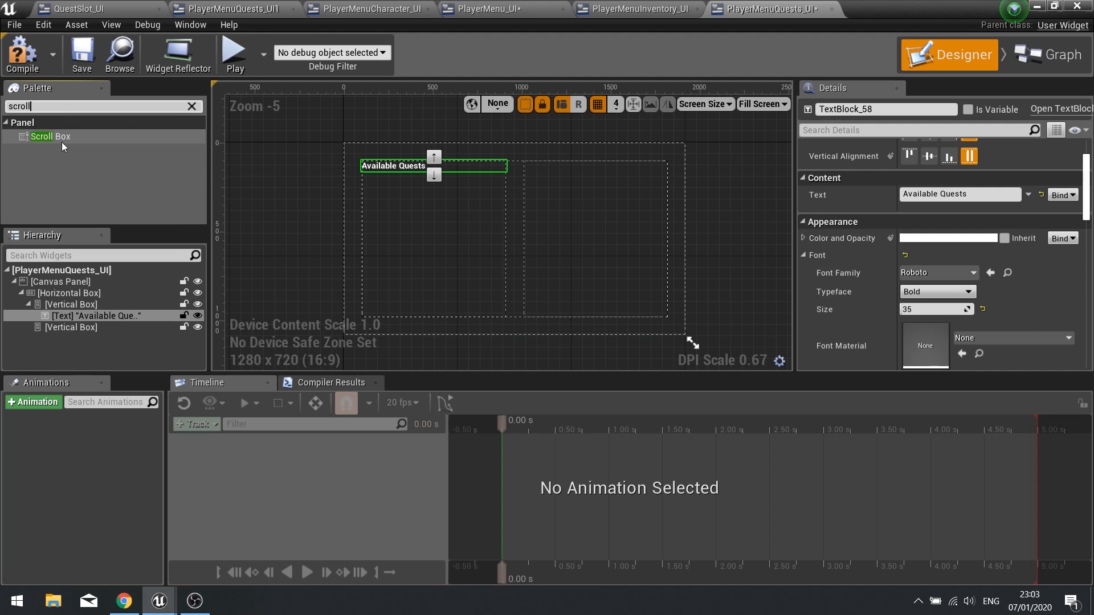
pyautogui.moveTo(62, 139); pyautogui.dragTo(68, 305)
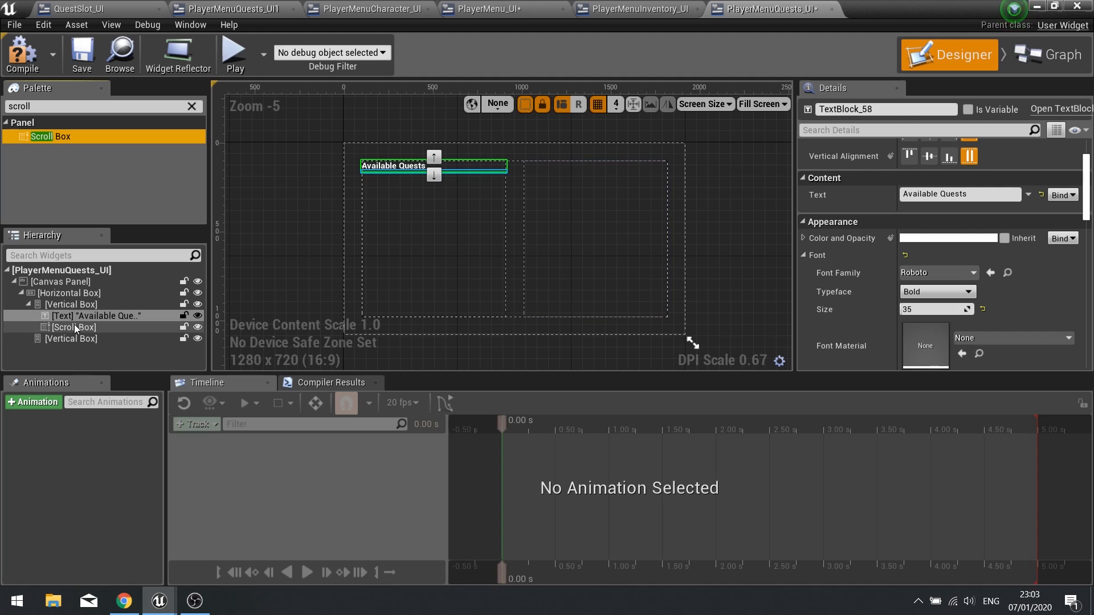
# Set the Scroll Box's slot size to Fill.
pyautogui.click(77, 314)
pyautogui.click(90, 326)
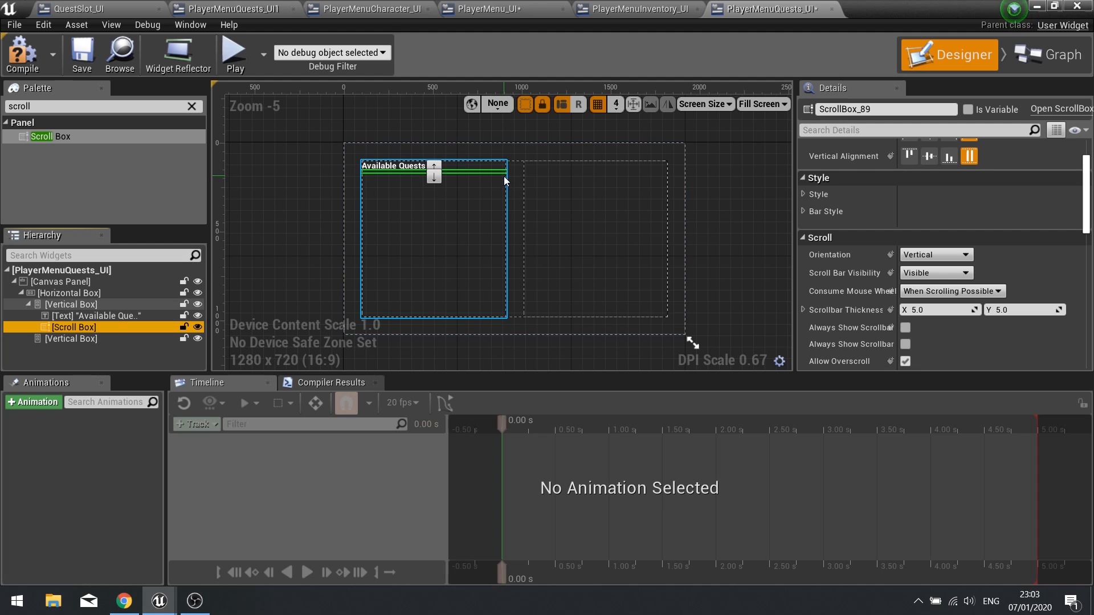
pyautogui.scroll(2, 856, 230)
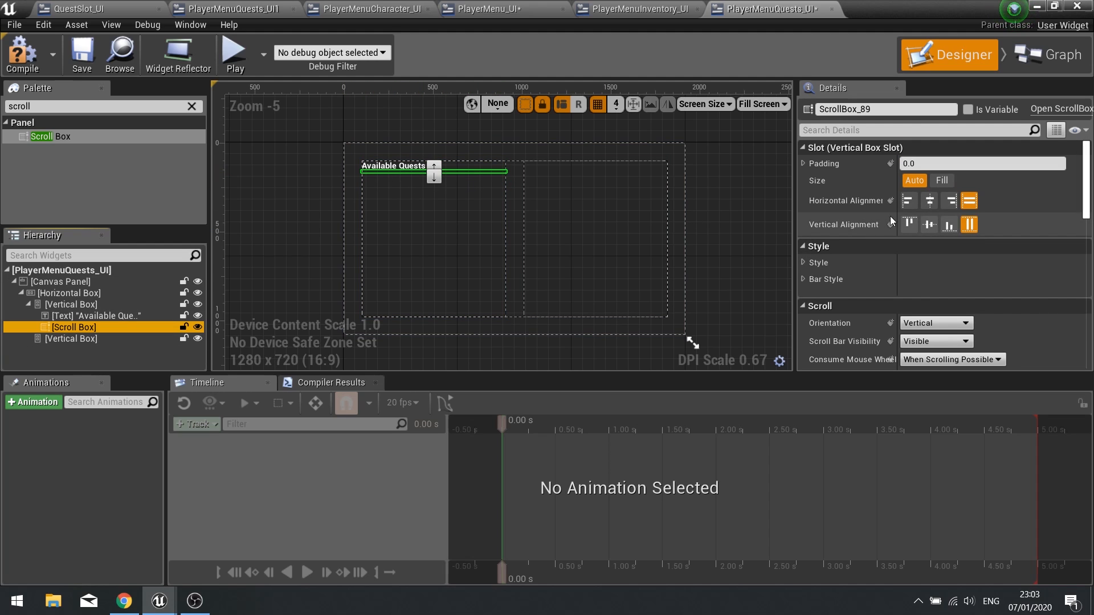
pyautogui.click(942, 180)
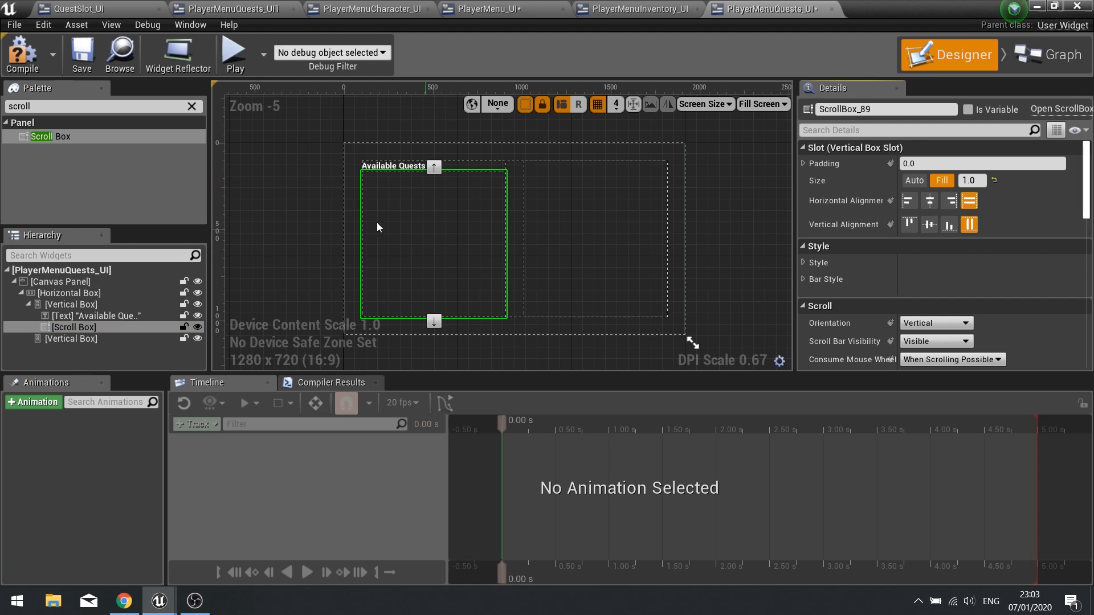
# Add a Text widget to the second Vertical Box and set its text to "QuestTitle".
pyautogui.click(192, 106)
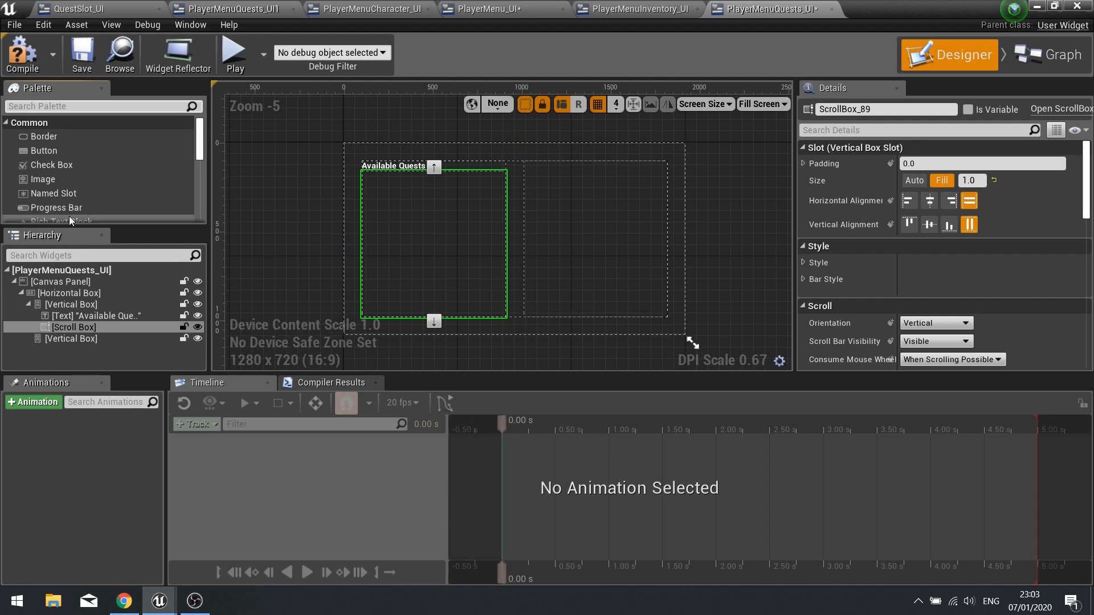
pyautogui.scroll(-2, 77, 214)
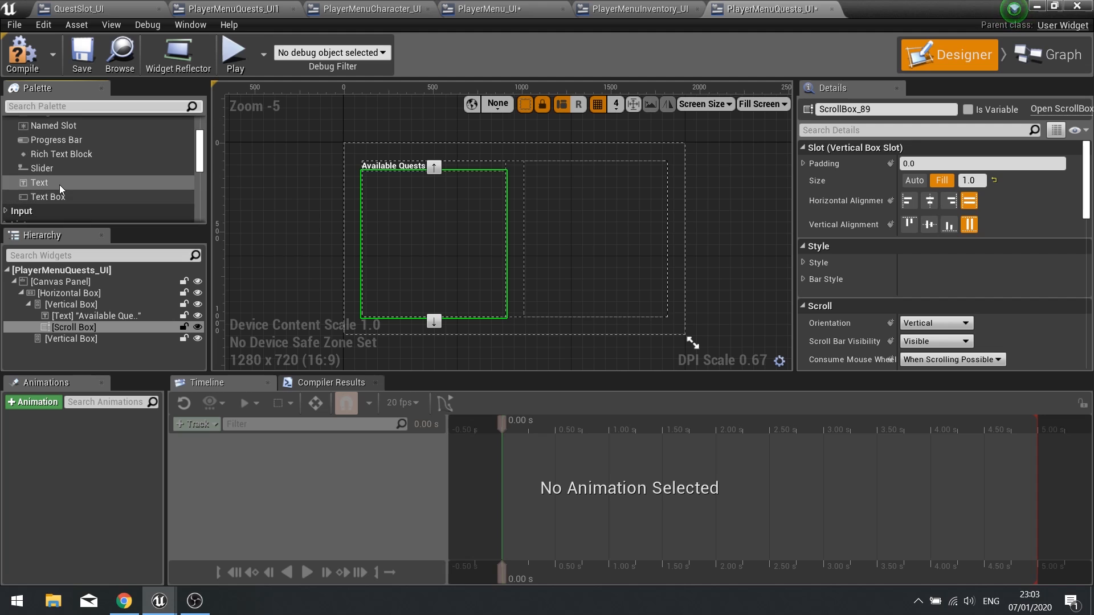
pyautogui.moveTo(59, 185); pyautogui.dragTo(65, 338)
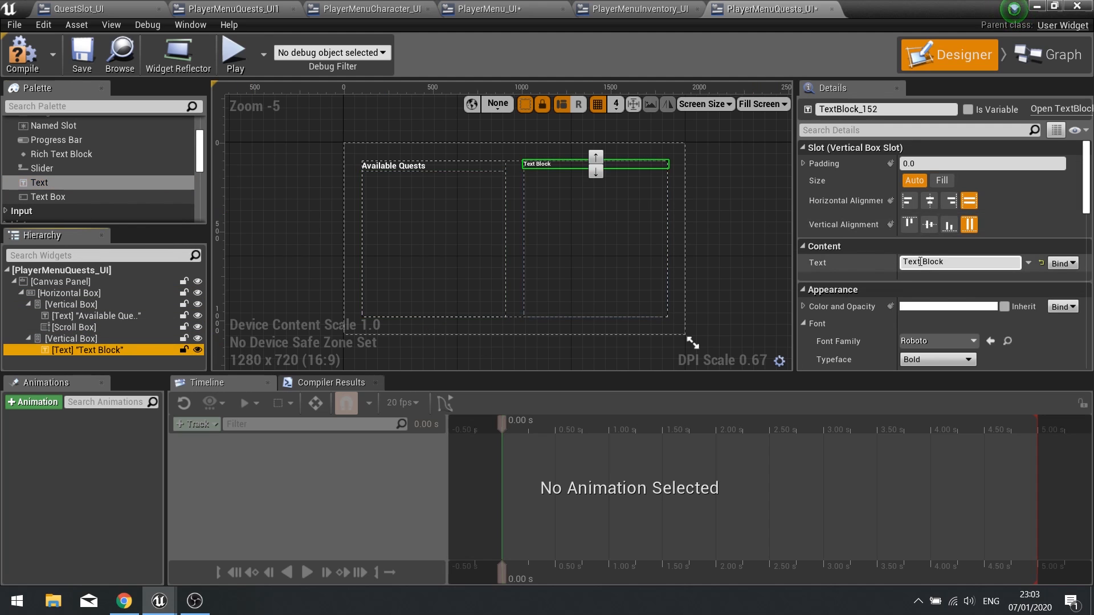
pyautogui.click(920, 261)
pyautogui.write('QuestTitle')
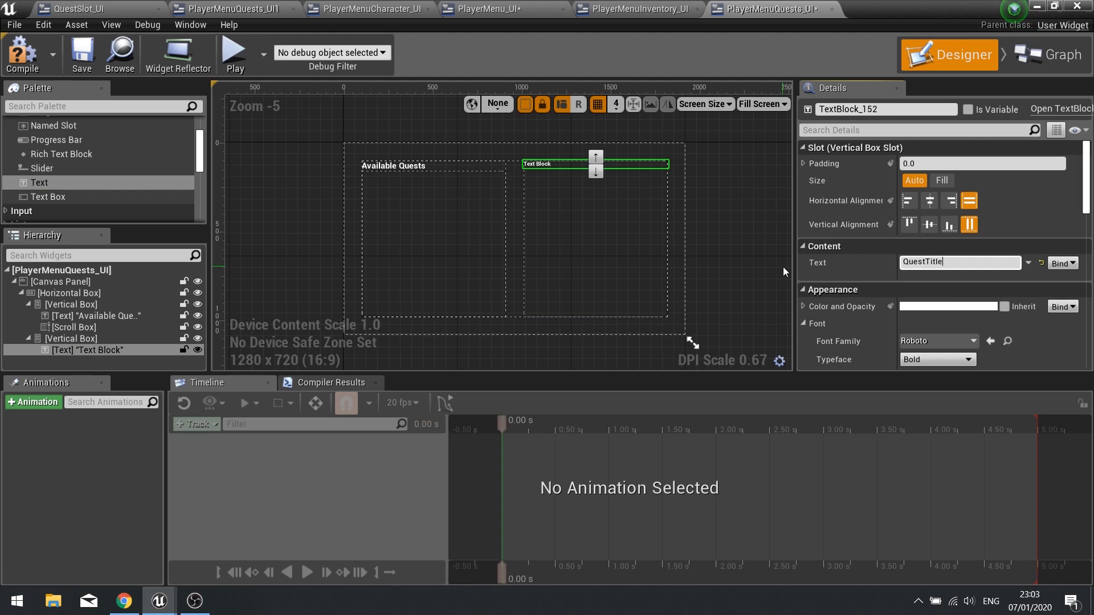
pyautogui.press('Return')
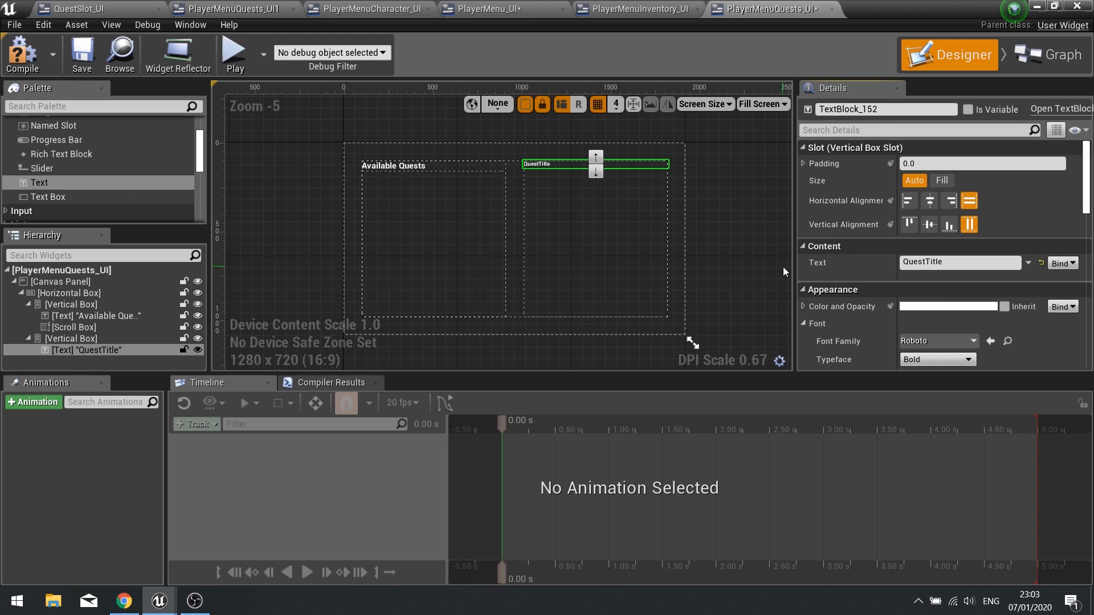
# Set the font size of the "QuestTitle" text to 35.
pyautogui.scroll(-2, 941, 354)
pyautogui.click(919, 332)
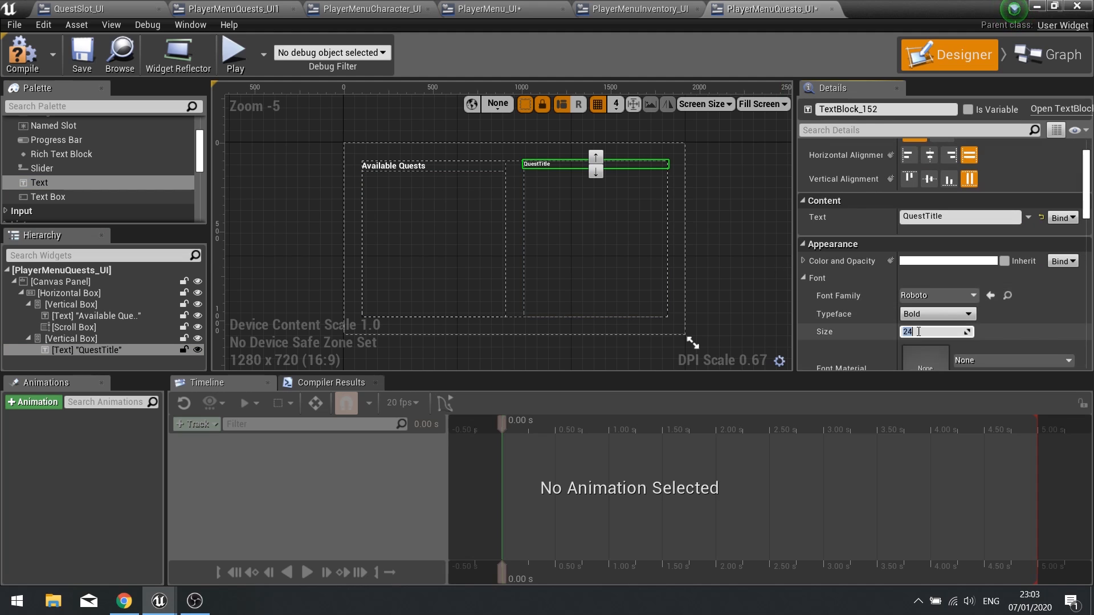
pyautogui.press('Return')
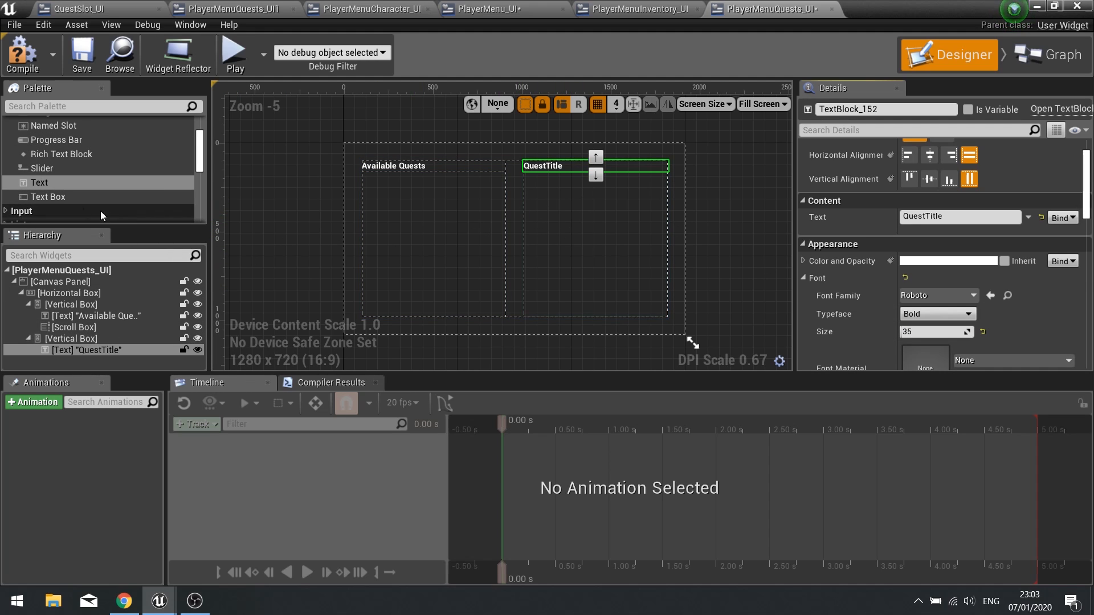
# Add a Scroll Box to the second Vertical Box below the "QuestTitle" text and set its slot size to Fill.
pyautogui.scroll(-5, 53, 186)
pyautogui.click(25, 107)
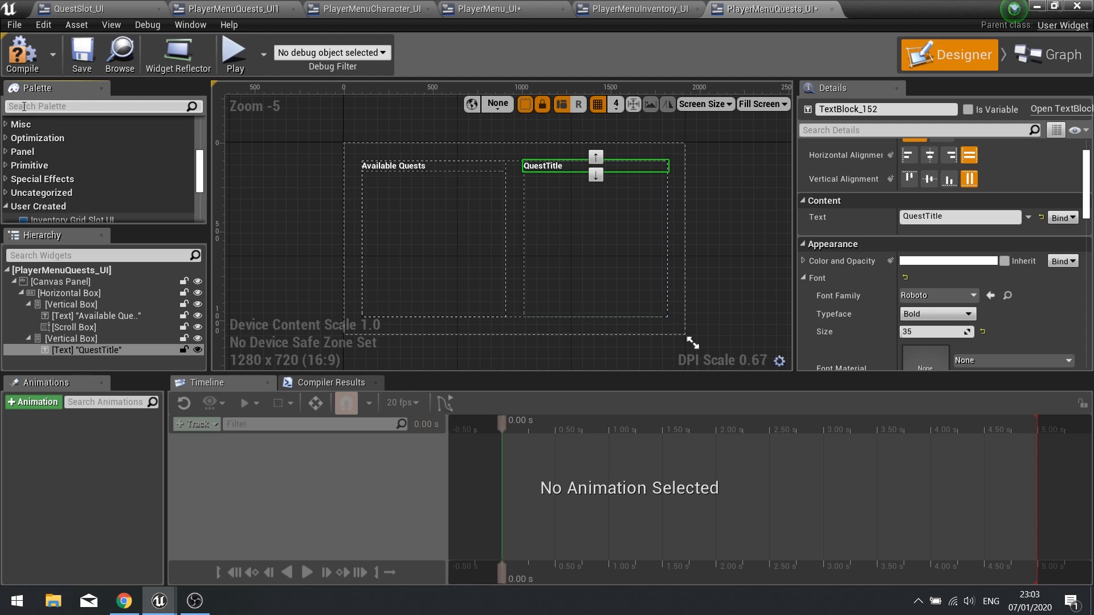
pyautogui.write('scroll')
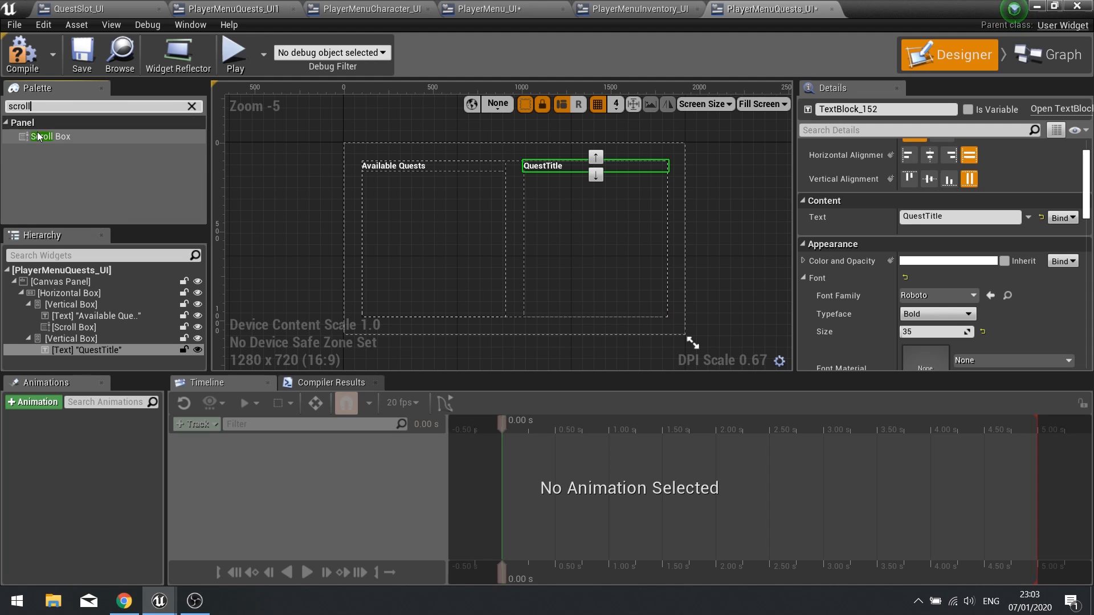
pyautogui.moveTo(50, 136); pyautogui.dragTo(71, 338)
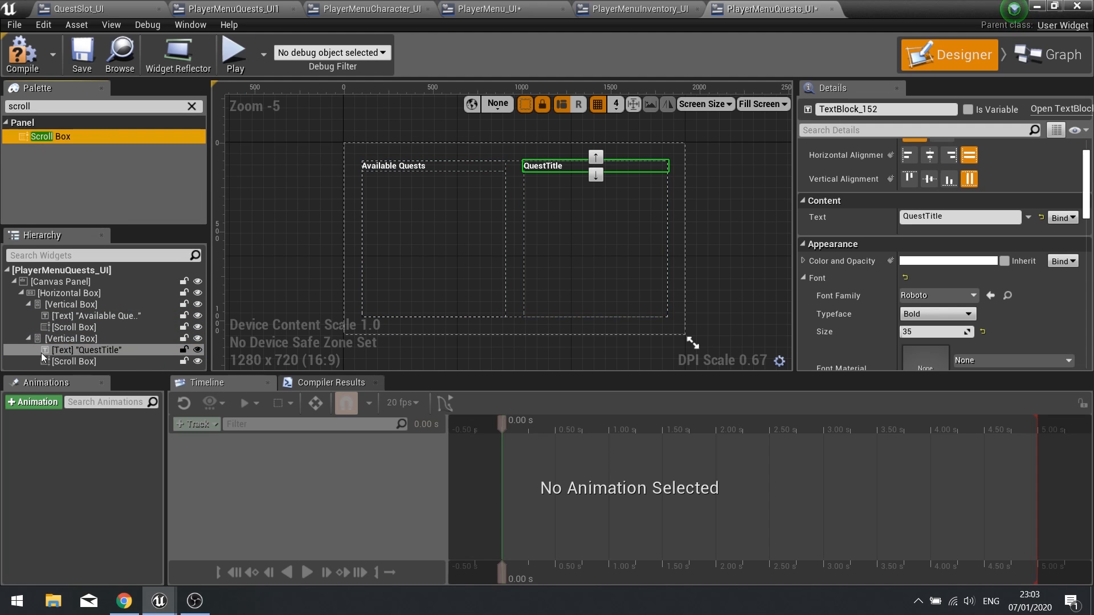
pyautogui.click(67, 361)
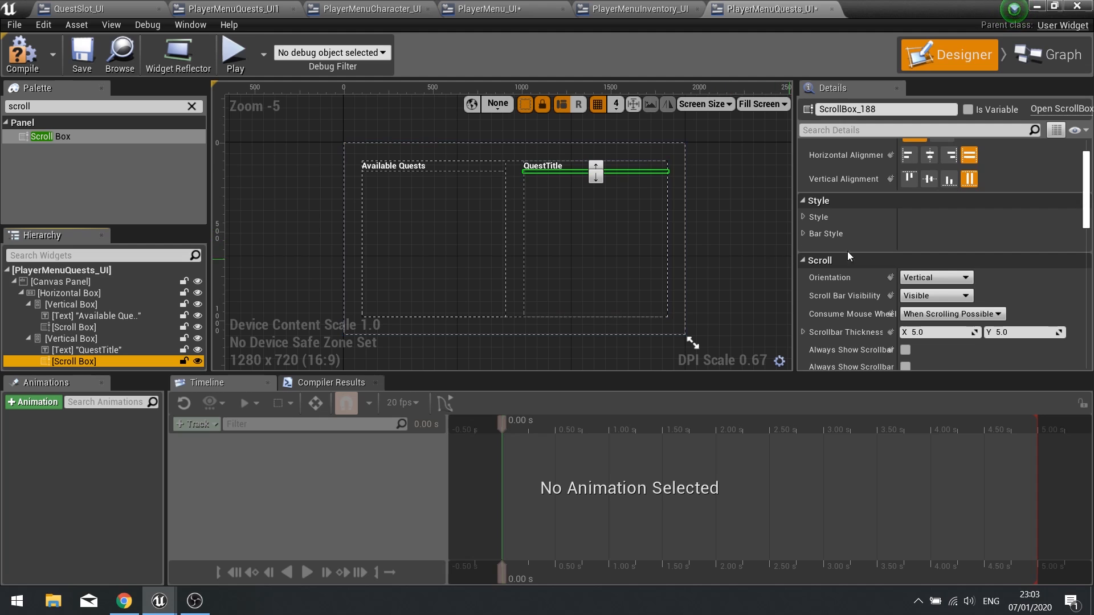
pyautogui.scroll(2, 863, 249)
pyautogui.click(941, 180)
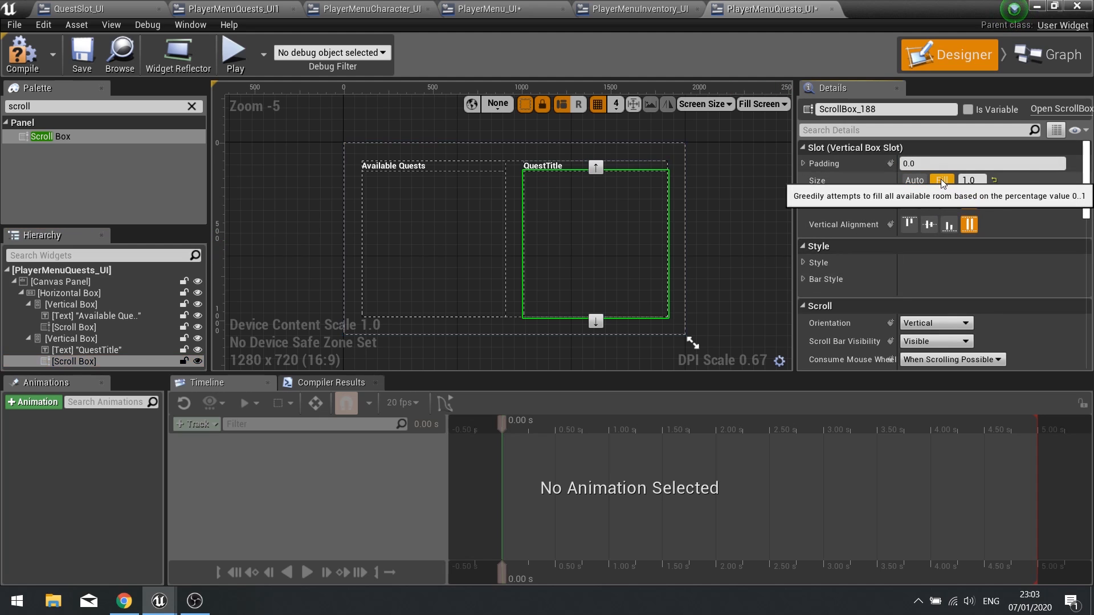
# Add a Text widget inside the second Scroll Box and set its text to "QuestDescription".
pyautogui.click(191, 106)
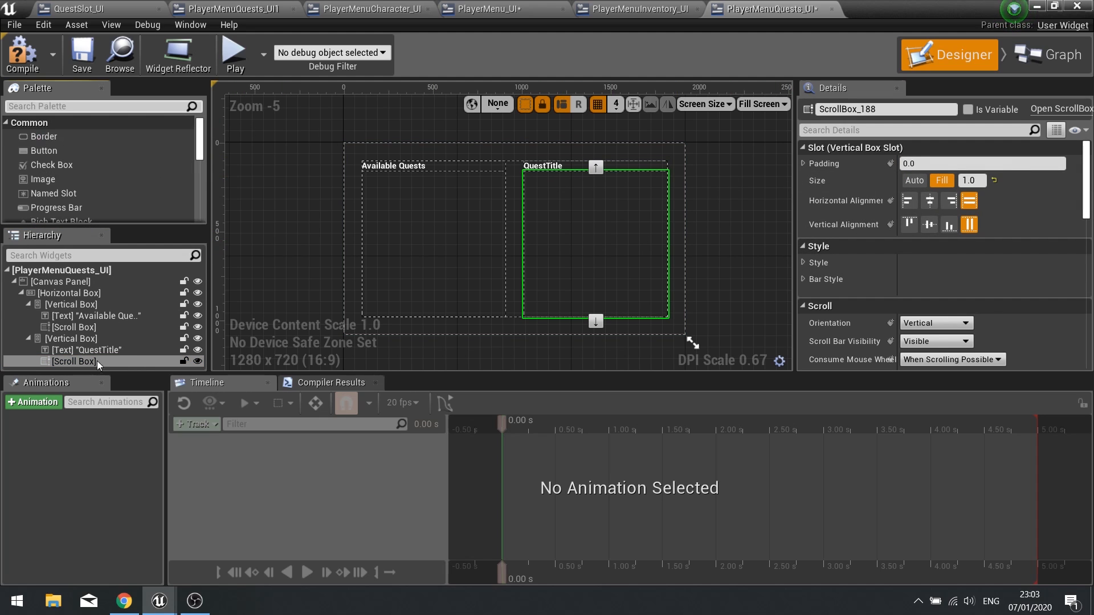
pyautogui.scroll(-5, 53, 161)
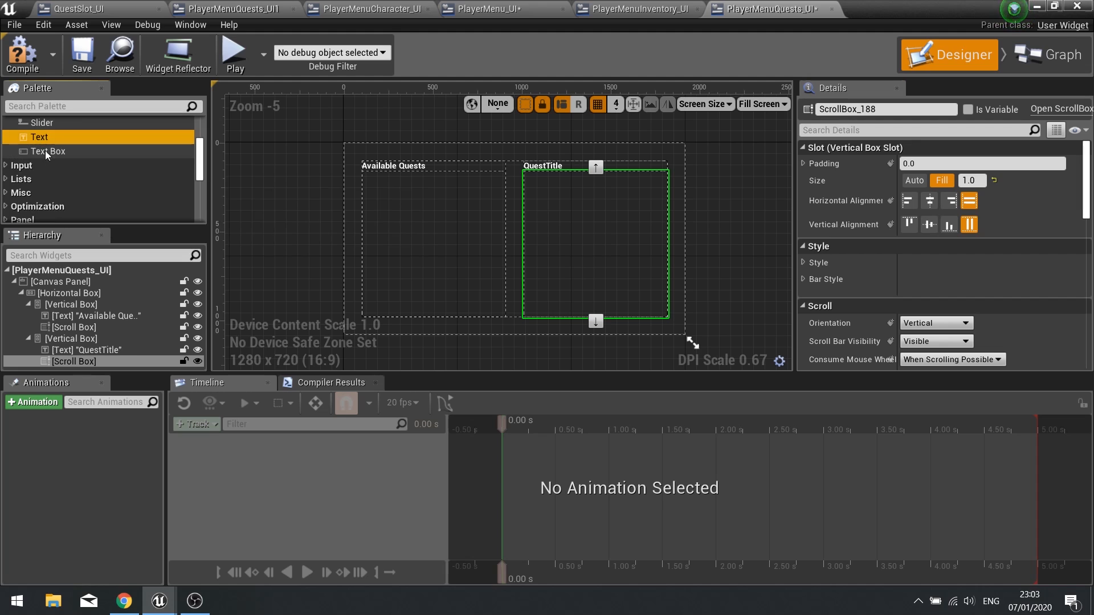
pyautogui.moveTo(40, 138); pyautogui.dragTo(86, 361)
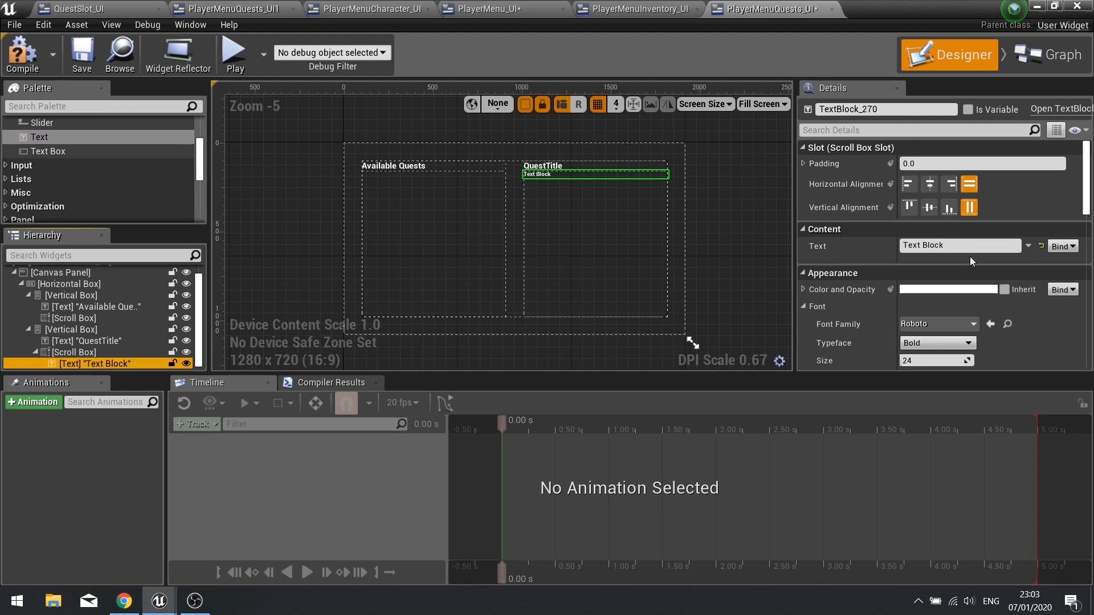
pyautogui.click(963, 246)
pyautogui.write('Q')
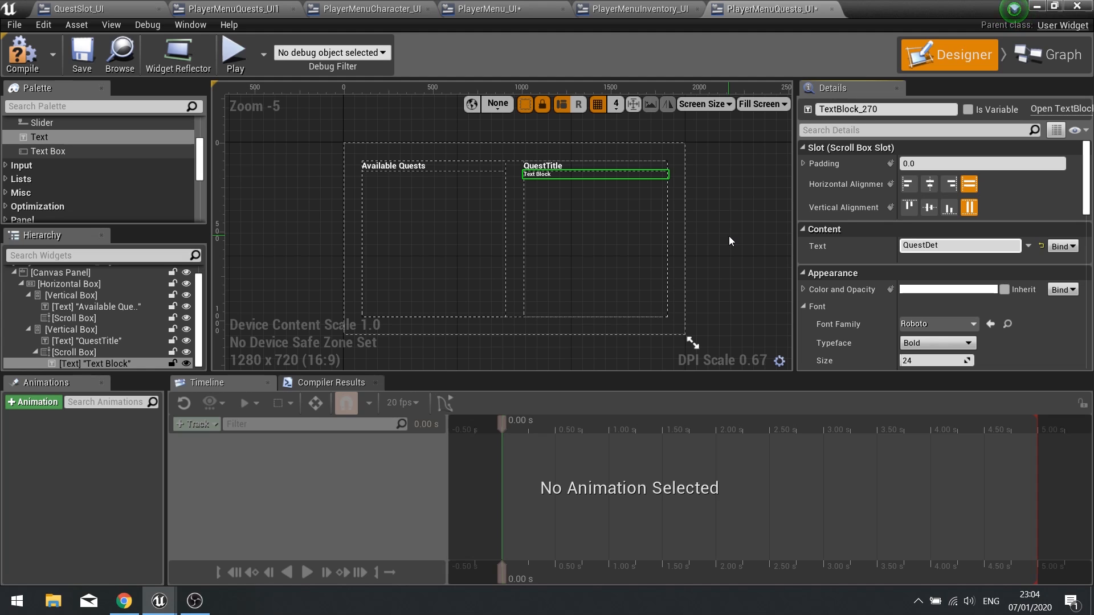
pyautogui.write('uestDescription')
pyautogui.press('Return')
# Enable Auto Wrap Text on the "QuestDescription" text and compile the widget.
pyautogui.scroll(-6, 860, 310)
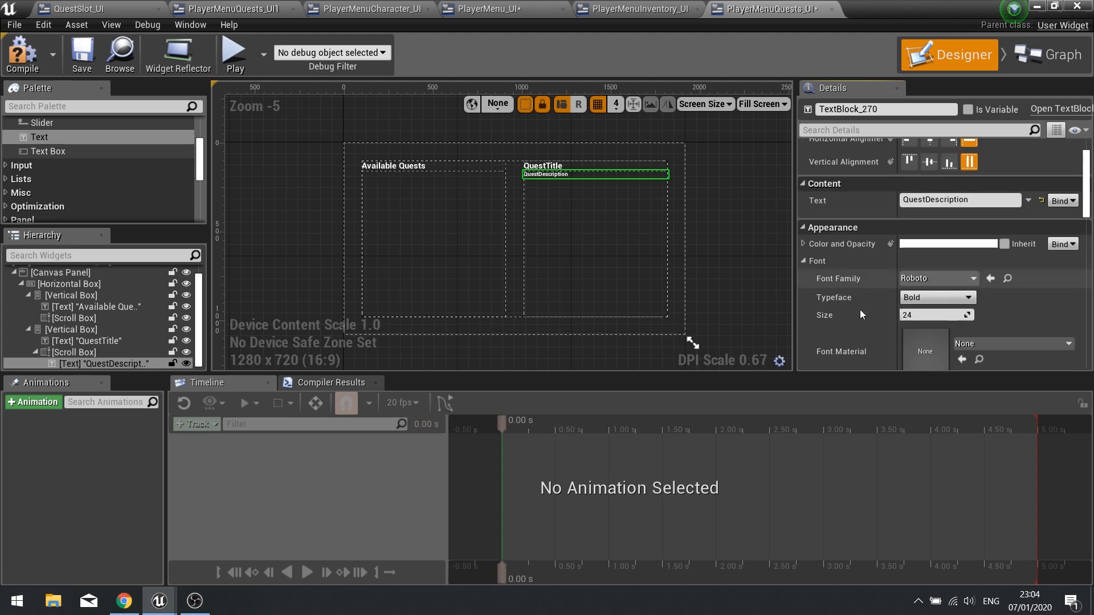
pyautogui.scroll(-5, 843, 293)
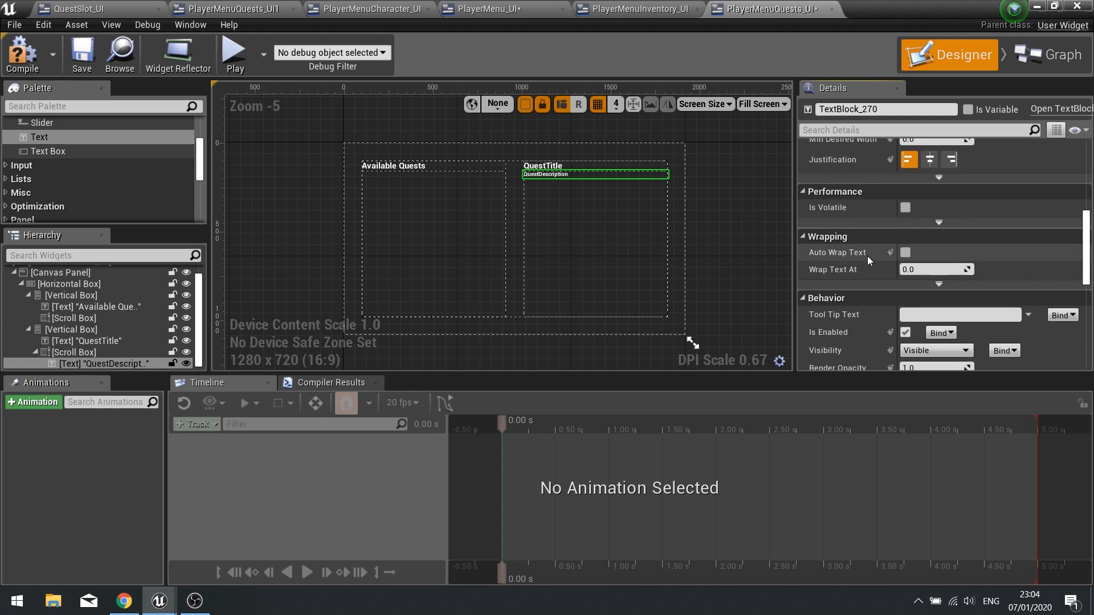
pyautogui.click(905, 253)
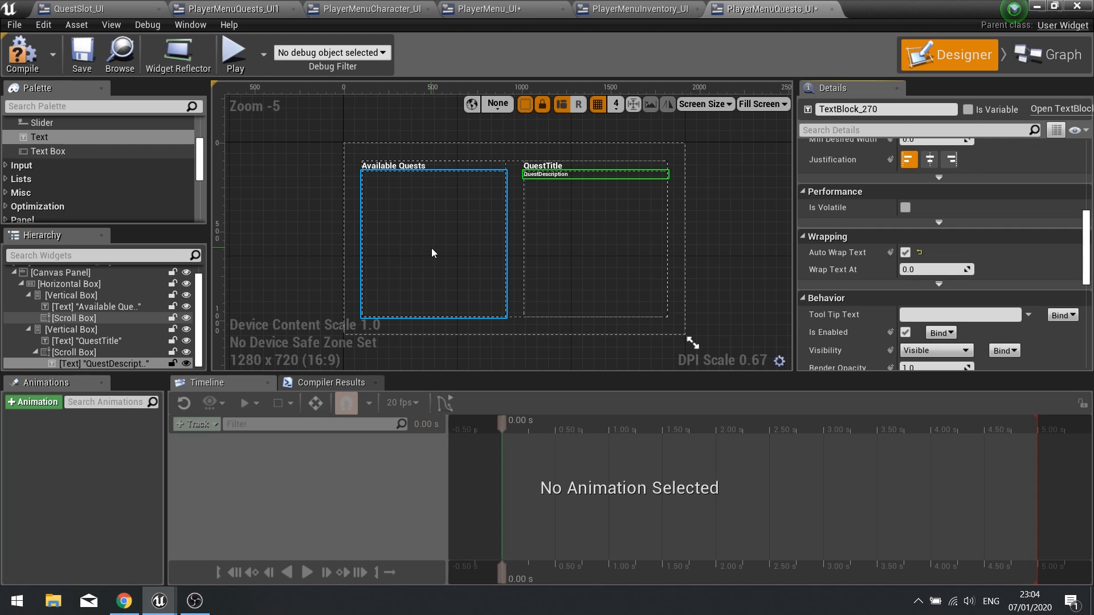
pyautogui.click(22, 52)
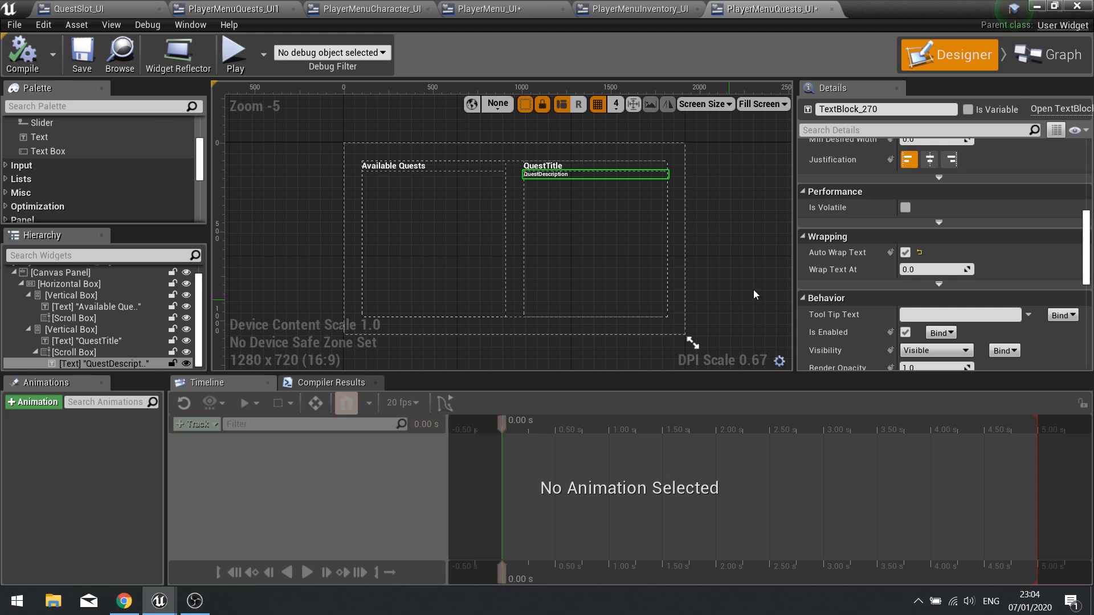
# Leave the widget editor and create a Widget Blueprint named QuestSlot_UI in the UI content folder.
pyautogui.click(1075, 10)
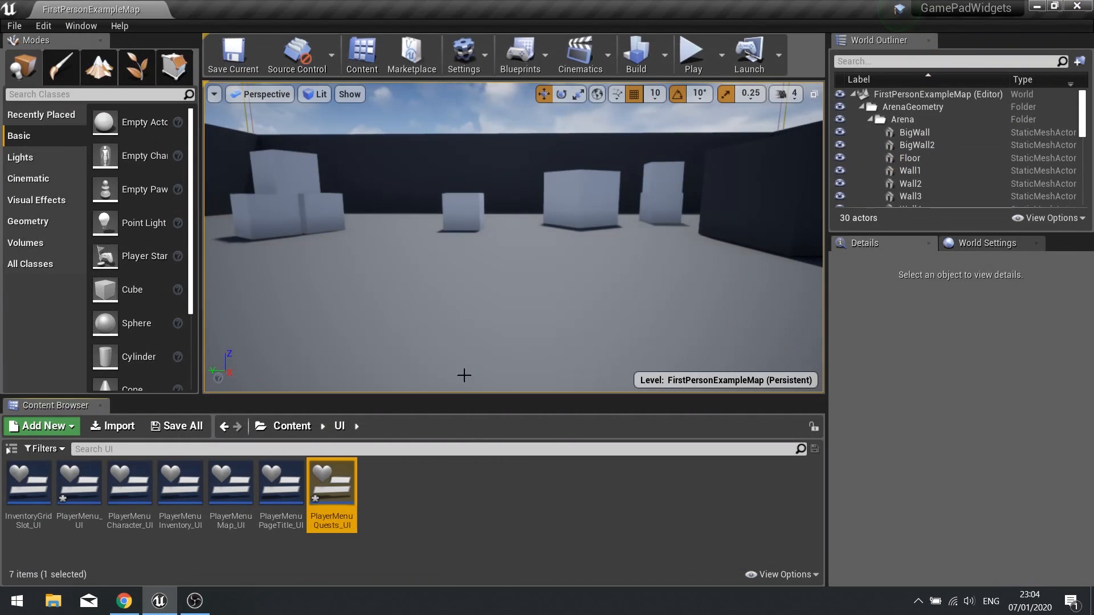
pyautogui.rightClick(411, 497)
pyautogui.moveTo(463, 492)
pyautogui.click(595, 564)
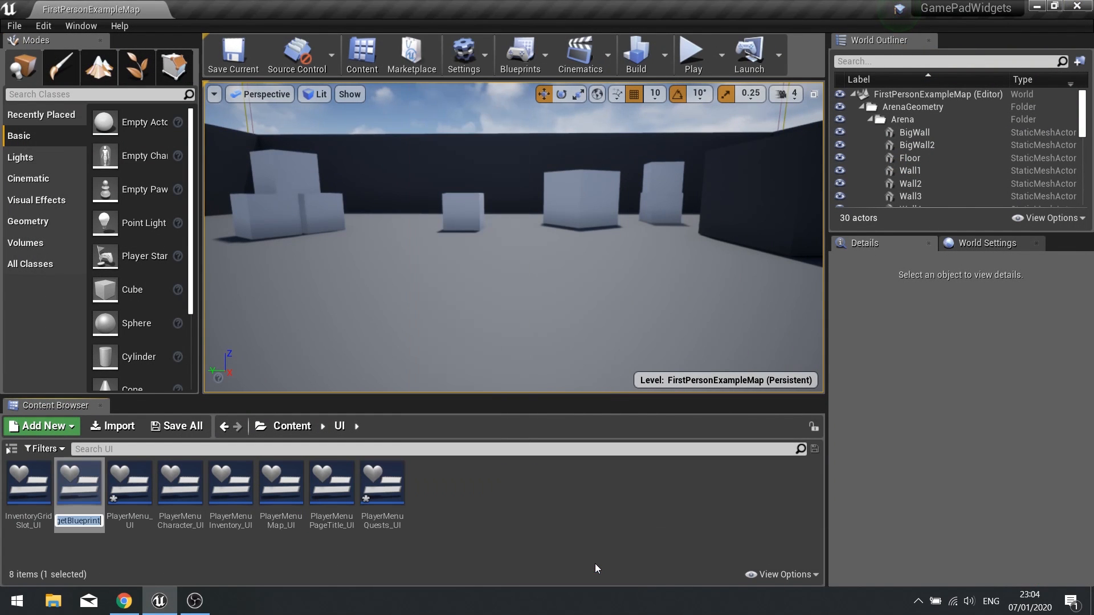
pyautogui.write('Quest')
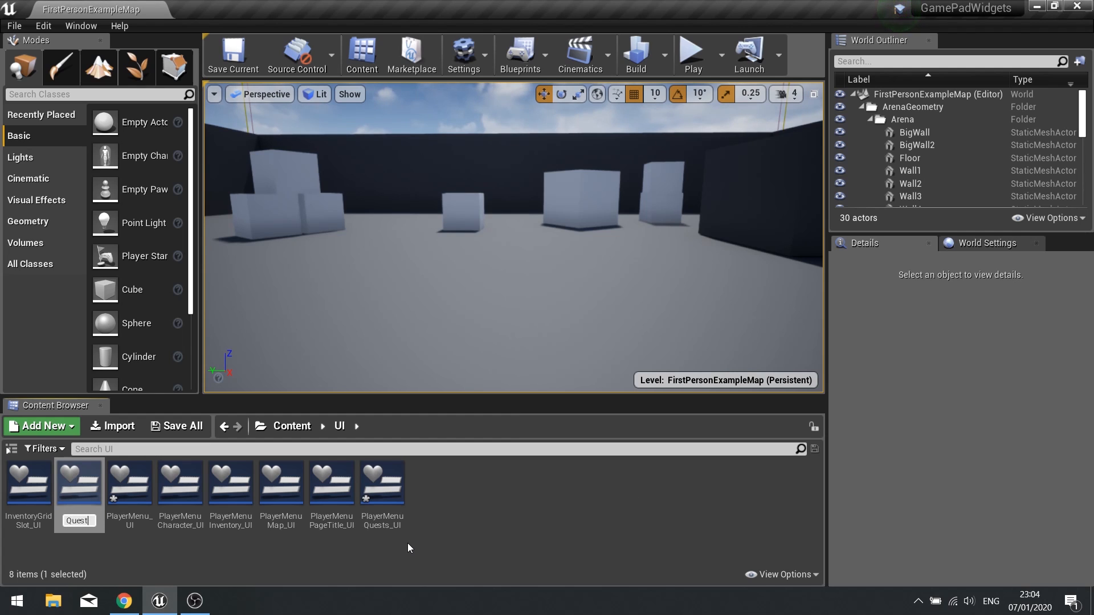
pyautogui.write('Slot_UI')
pyautogui.press('Return')
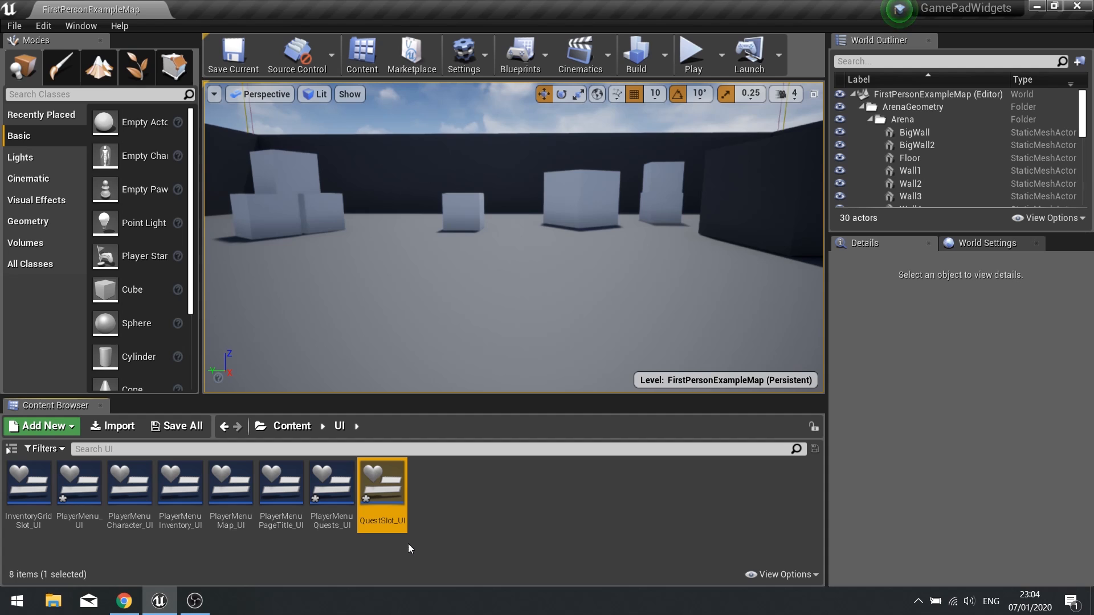
# Open QuestSlot_UI and delete its Canvas Panel.
pyautogui.doubleClick(399, 497)
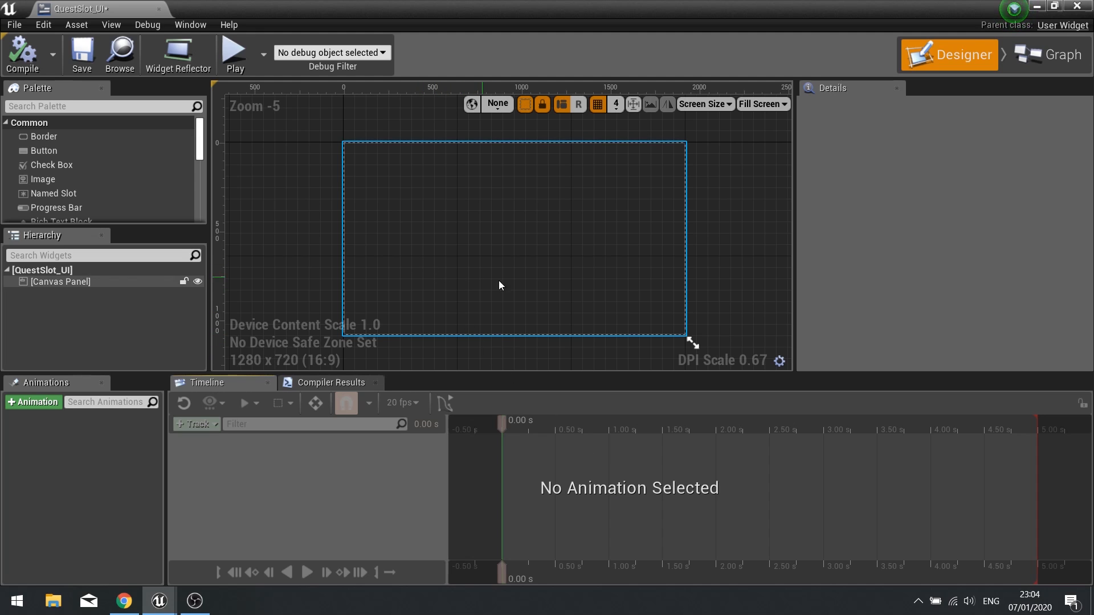
pyautogui.click(60, 282)
pyautogui.press('Delete')
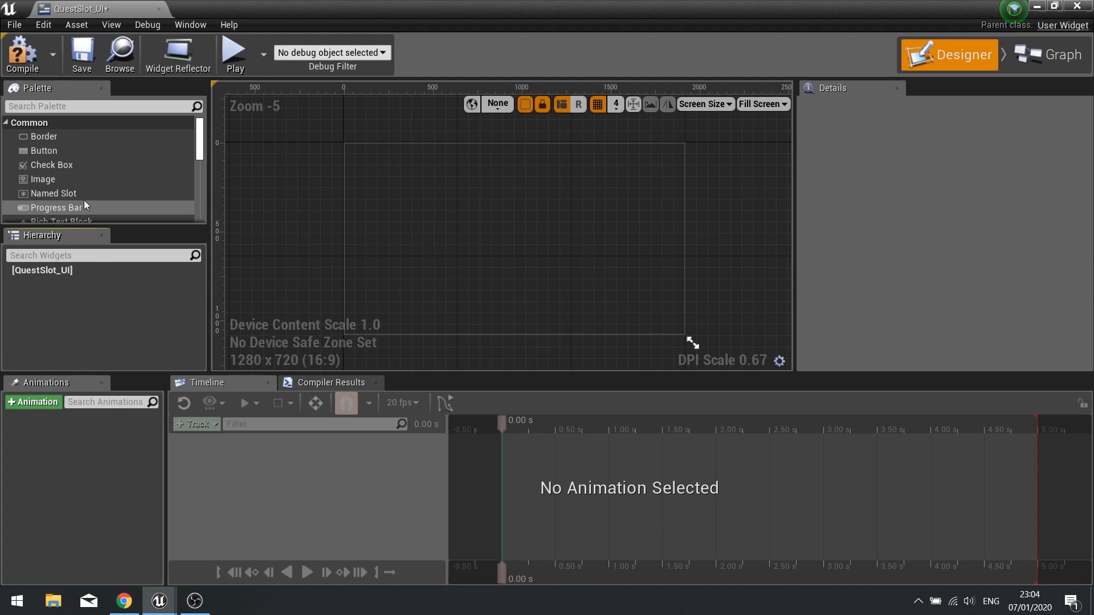
# Add a Button as the root widget of QuestSlot_UI and select it.
pyautogui.scroll(-2, 85, 191)
pyautogui.scroll(2, 86, 191)
pyautogui.moveTo(49, 149); pyautogui.dragTo(55, 272)
pyautogui.click(60, 282)
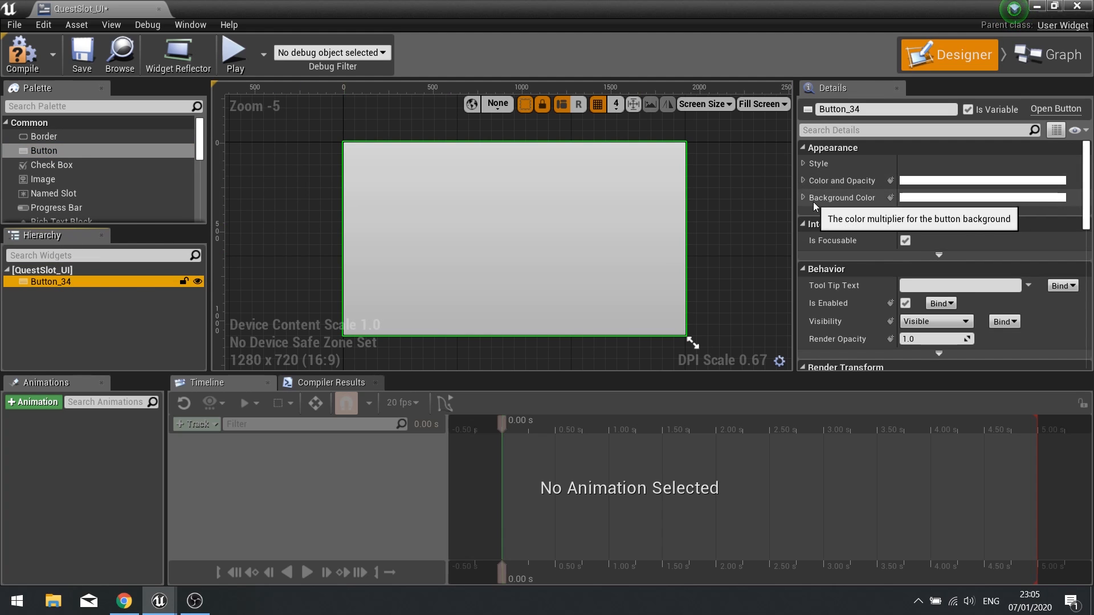
# Make the Button's background color fully transparent by setting its alpha to 0.
pyautogui.click(933, 200)
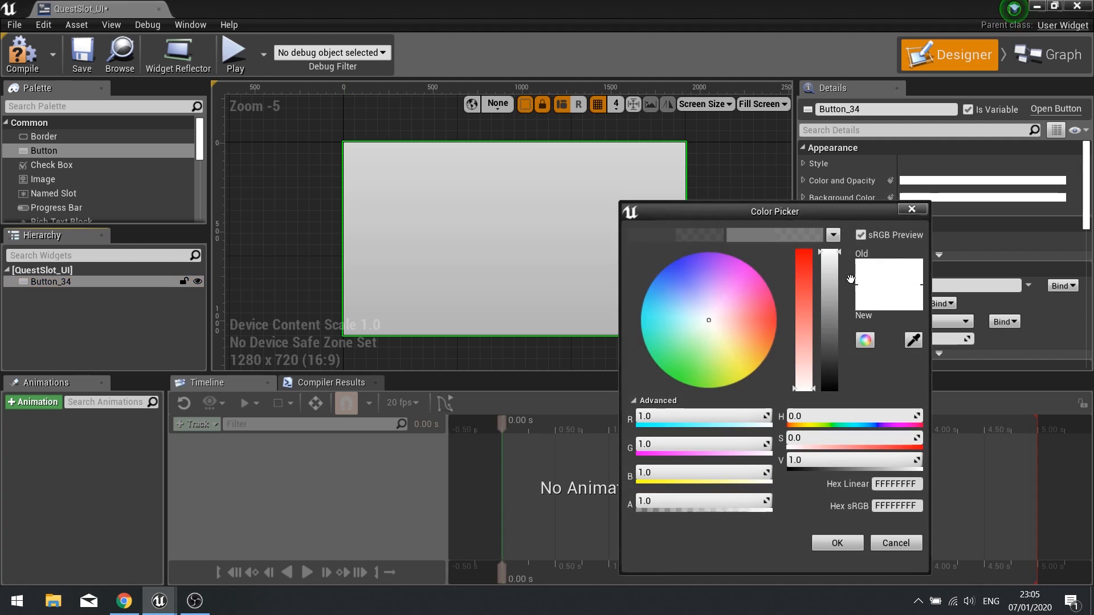
pyautogui.moveTo(697, 499); pyautogui.dragTo(561, 499)
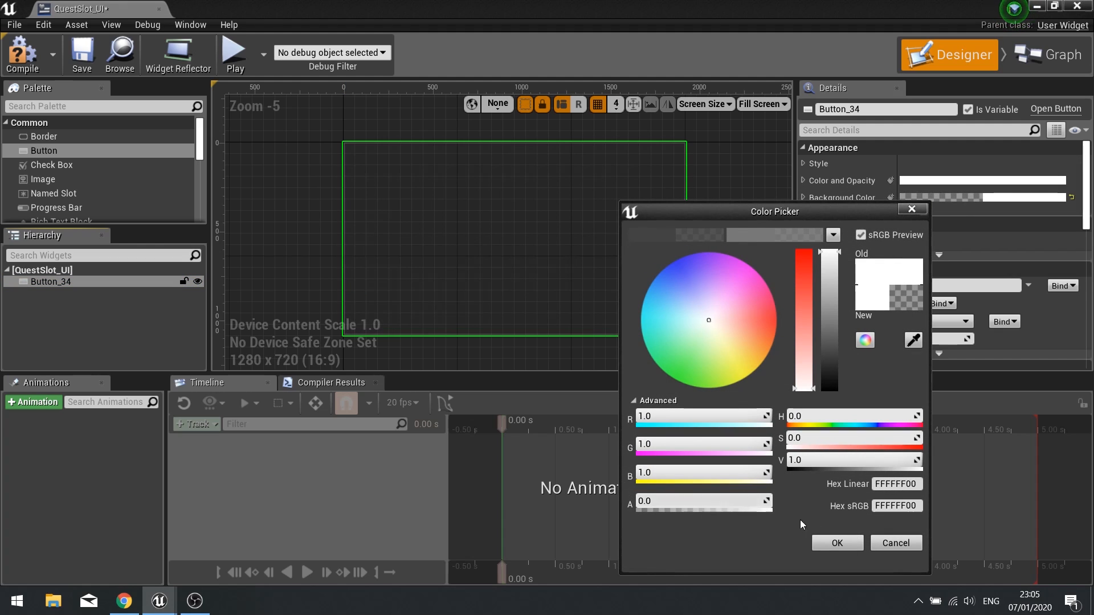
pyautogui.click(855, 544)
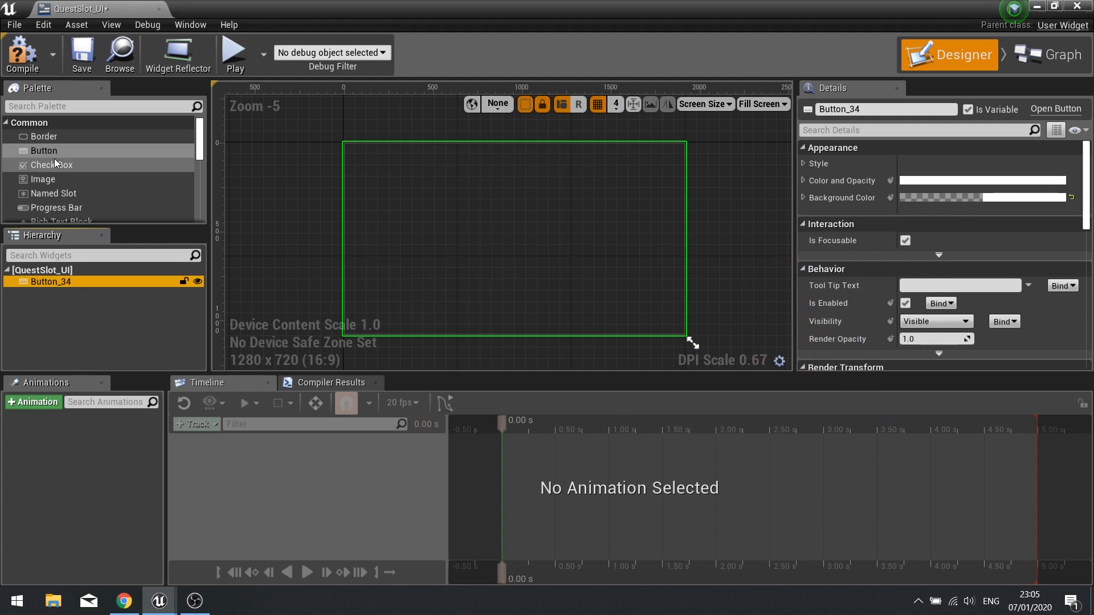
# Add a Border inside the Button and set its slot's horizontal and vertical alignment to Fill.
pyautogui.moveTo(50, 138); pyautogui.dragTo(48, 286)
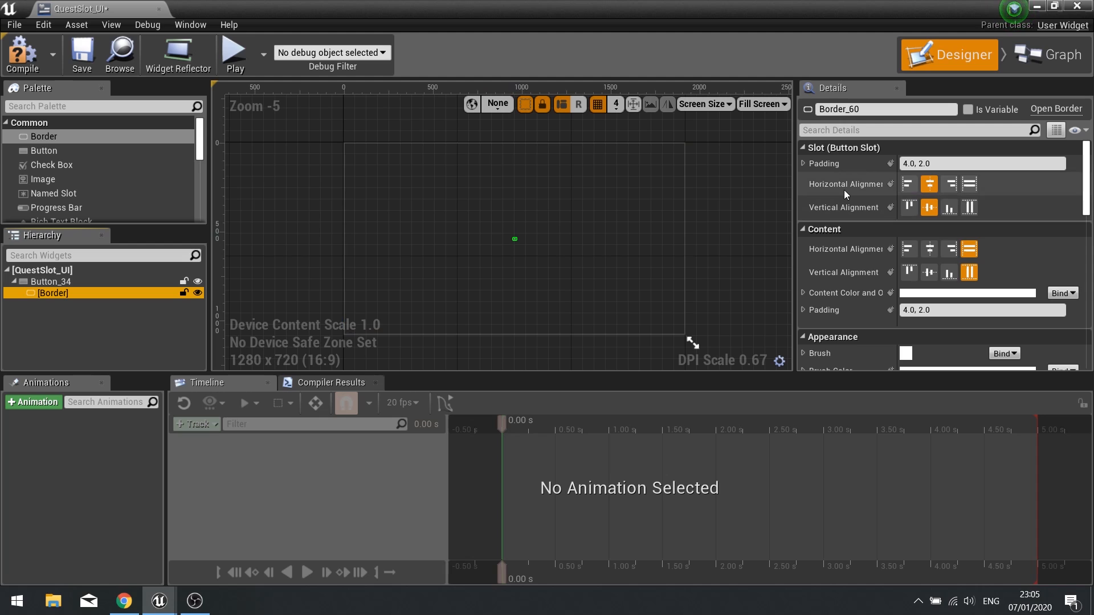
pyautogui.click(969, 208)
pyautogui.click(969, 184)
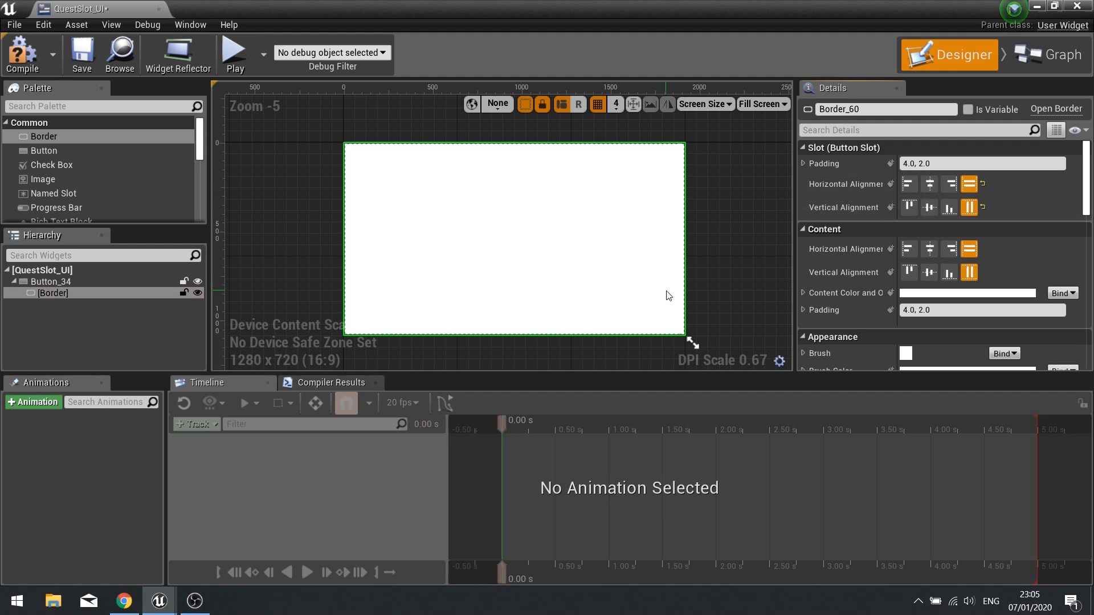
# Set the alpha of the Border's brush color to 0.
pyautogui.scroll(-3, 856, 265)
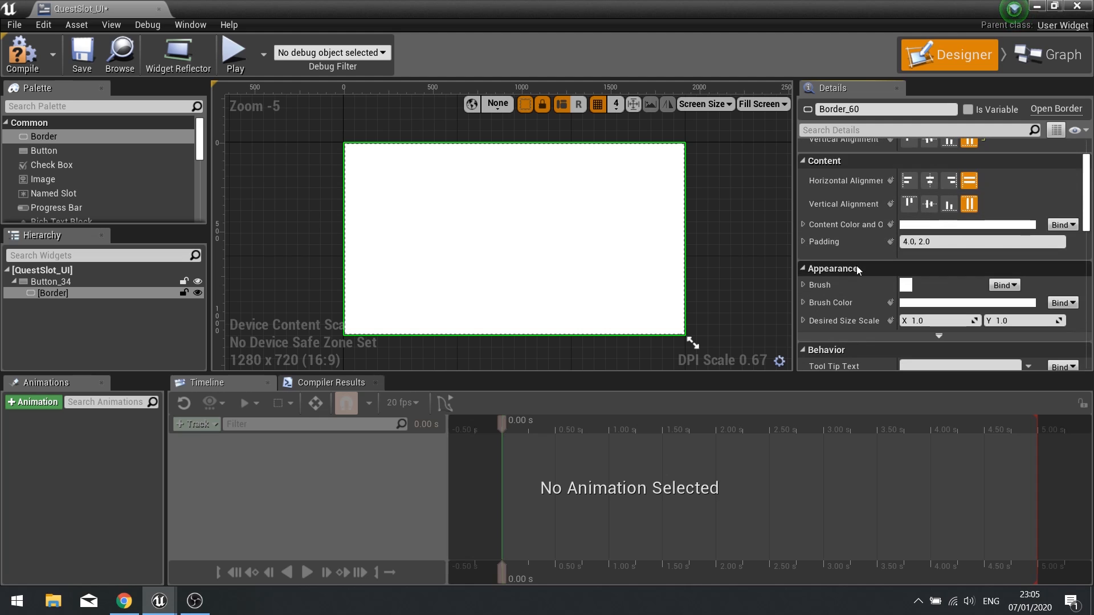
pyautogui.scroll(-2, 865, 247)
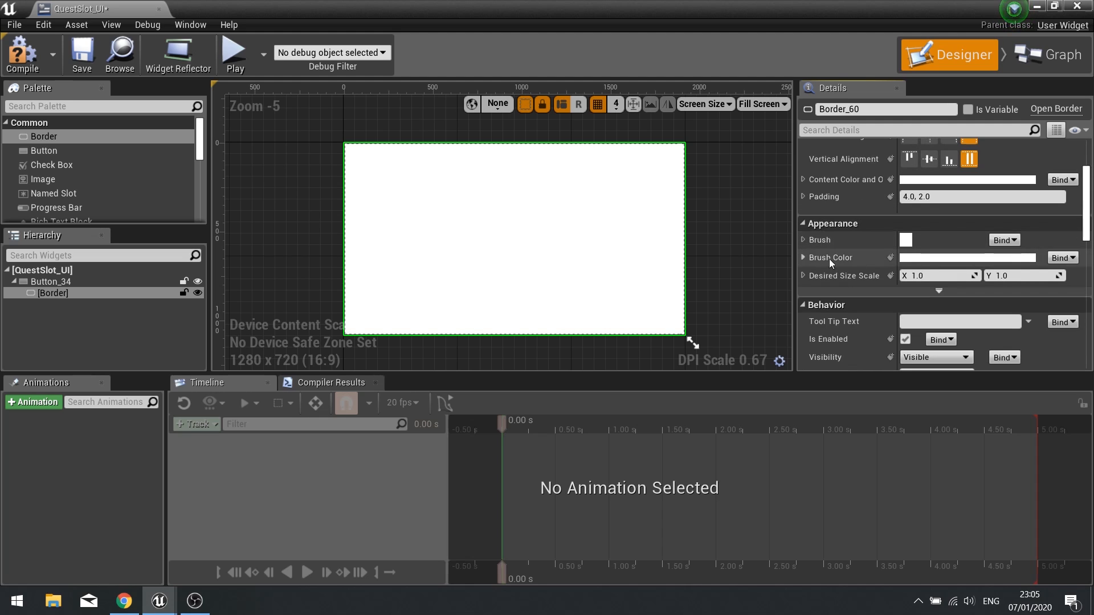
pyautogui.click(935, 259)
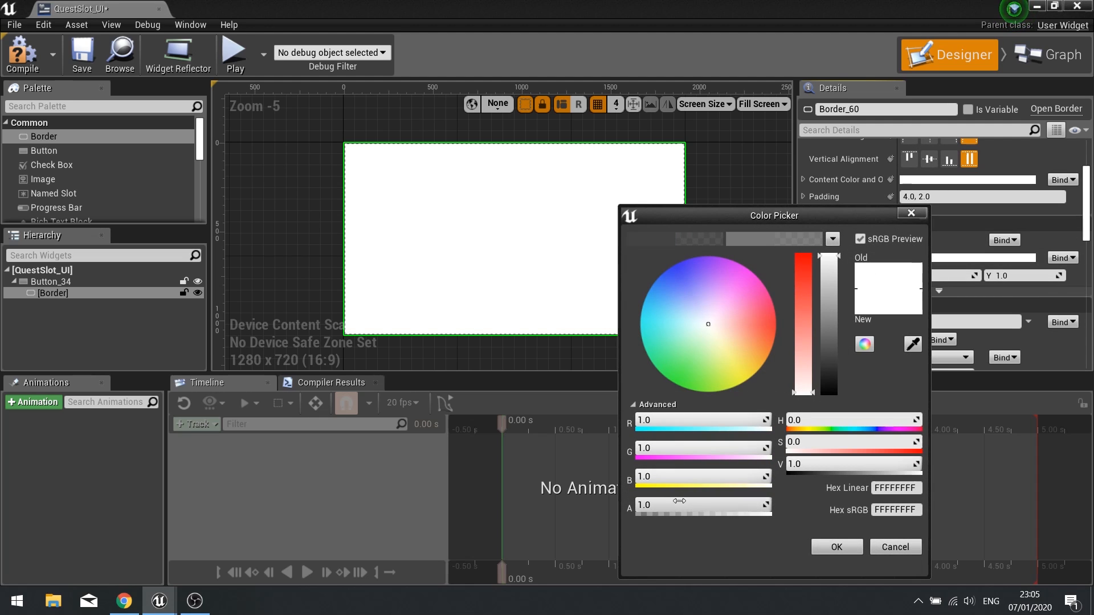
pyautogui.moveTo(699, 504); pyautogui.dragTo(638, 505)
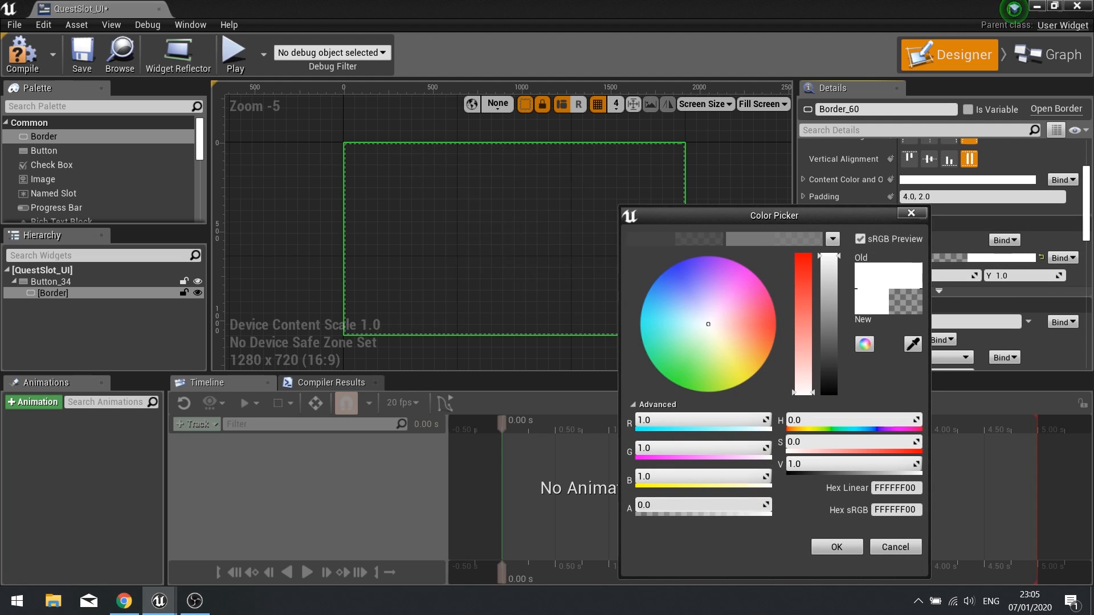
pyautogui.click(837, 547)
# Set the Border's slot padding inside the Button to 20.
pyautogui.scroll(5, 884, 313)
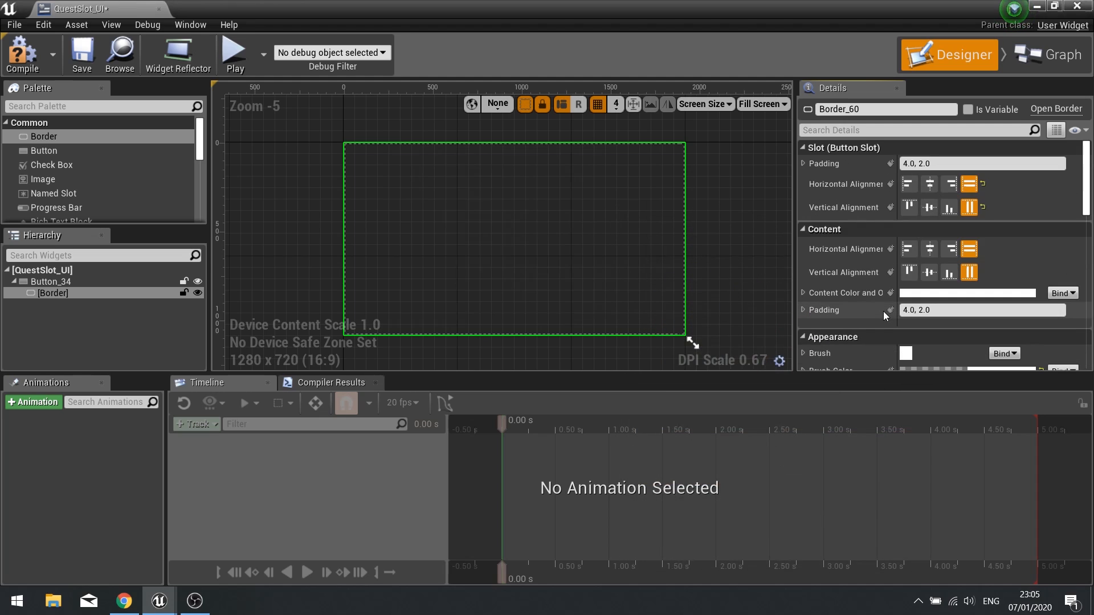
pyautogui.click(943, 165)
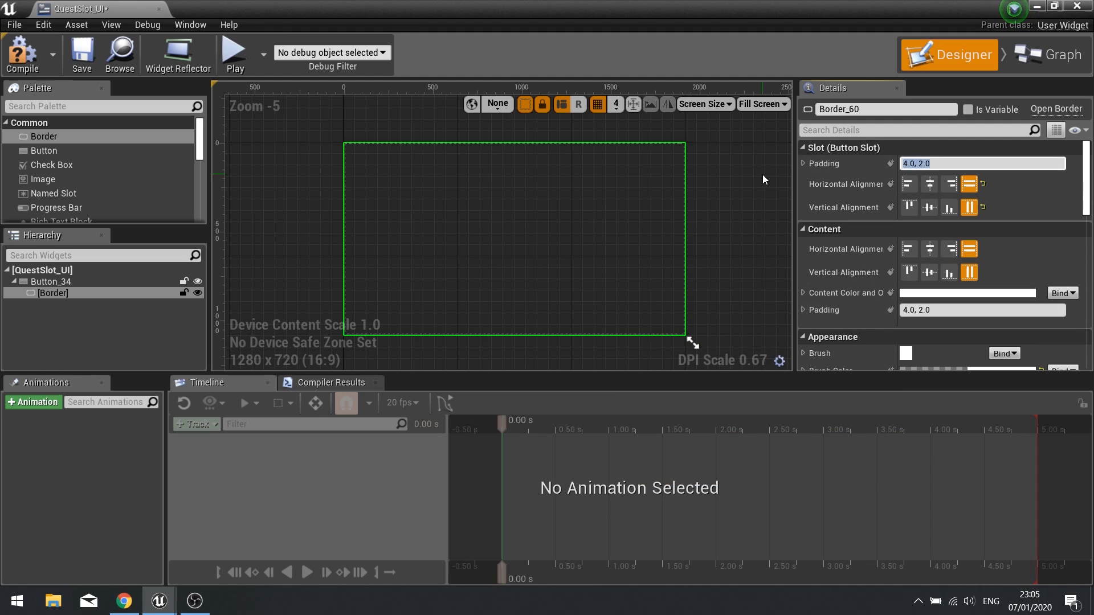
pyautogui.write('20')
pyautogui.press('Return')
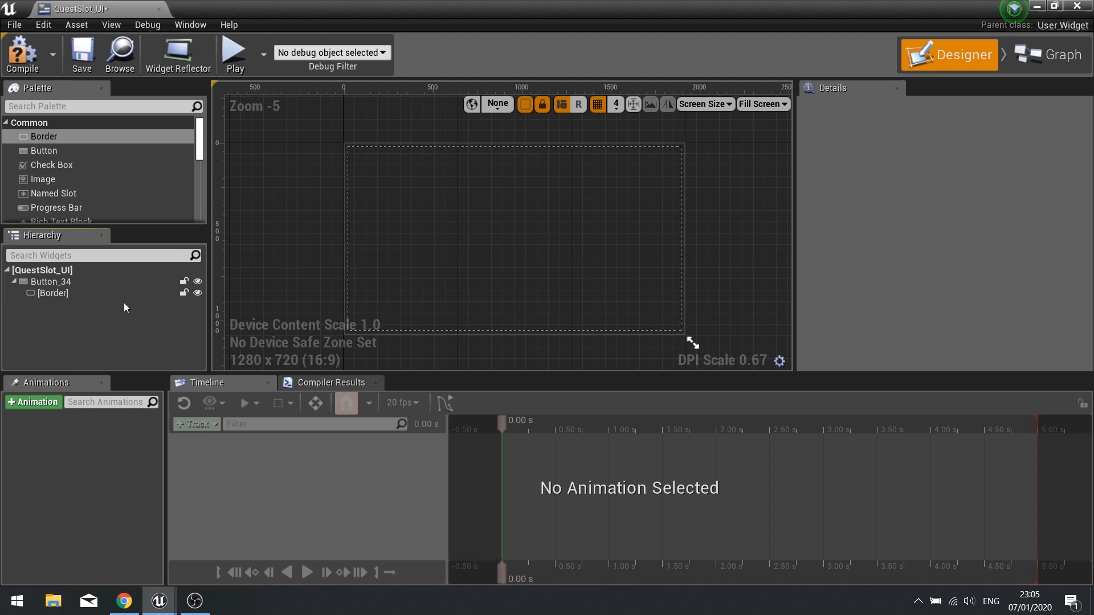
# Nest a second Border inside the existing Border and bring up its appearance settings.
pyautogui.click(78, 295)
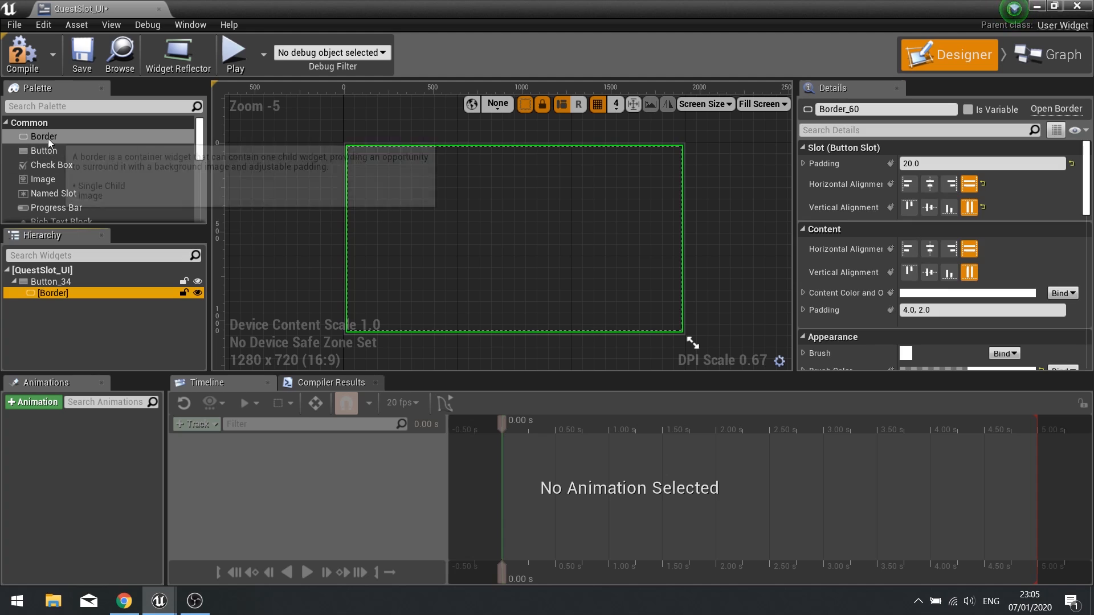
pyautogui.moveTo(48, 138); pyautogui.dragTo(57, 296)
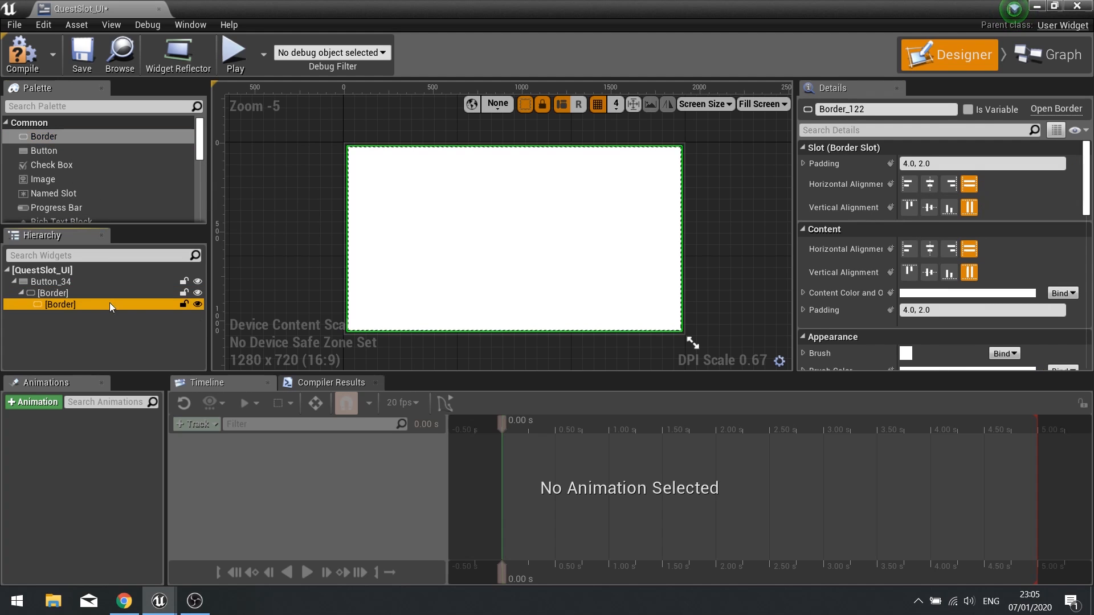
pyautogui.scroll(-4, 835, 299)
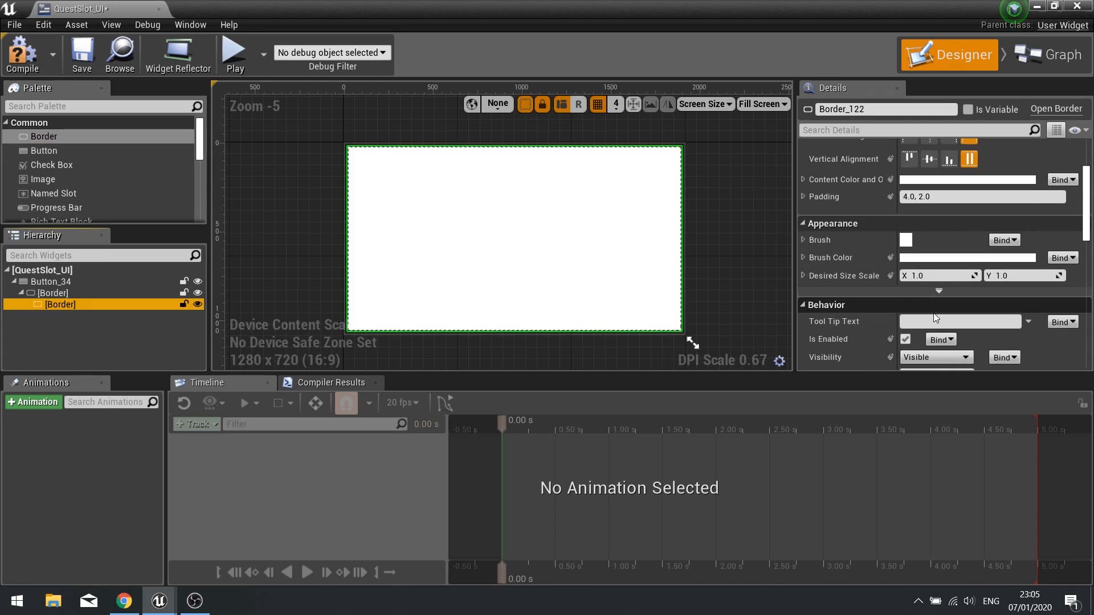
# Set the inner Border's brush color to the saved semi-transparent dark grey with RGB 0.054167 and alpha 0.8.
pyautogui.click(941, 258)
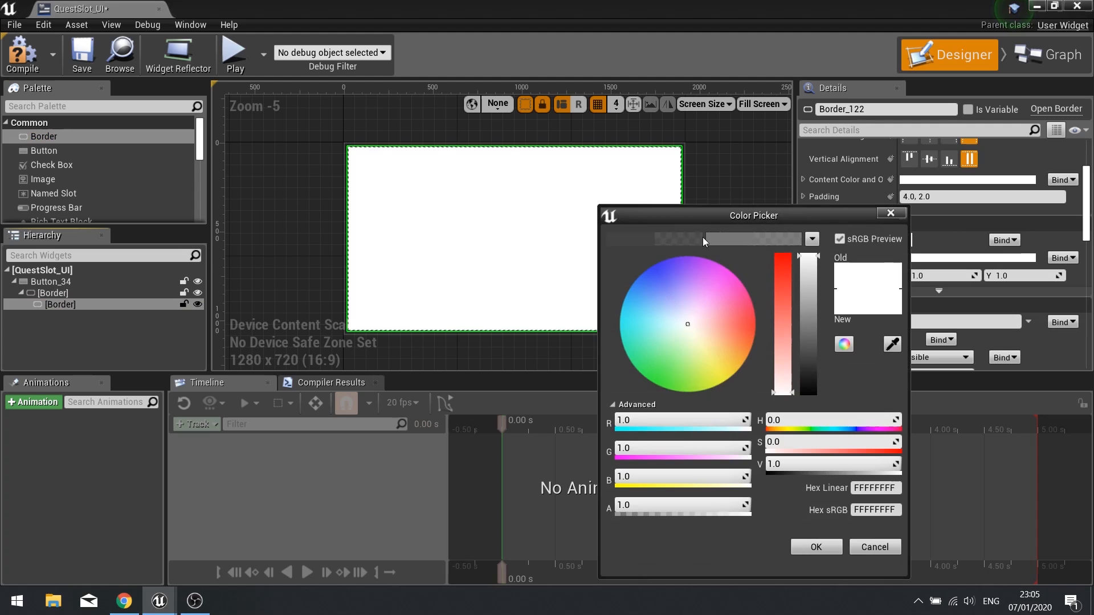
pyautogui.click(653, 237)
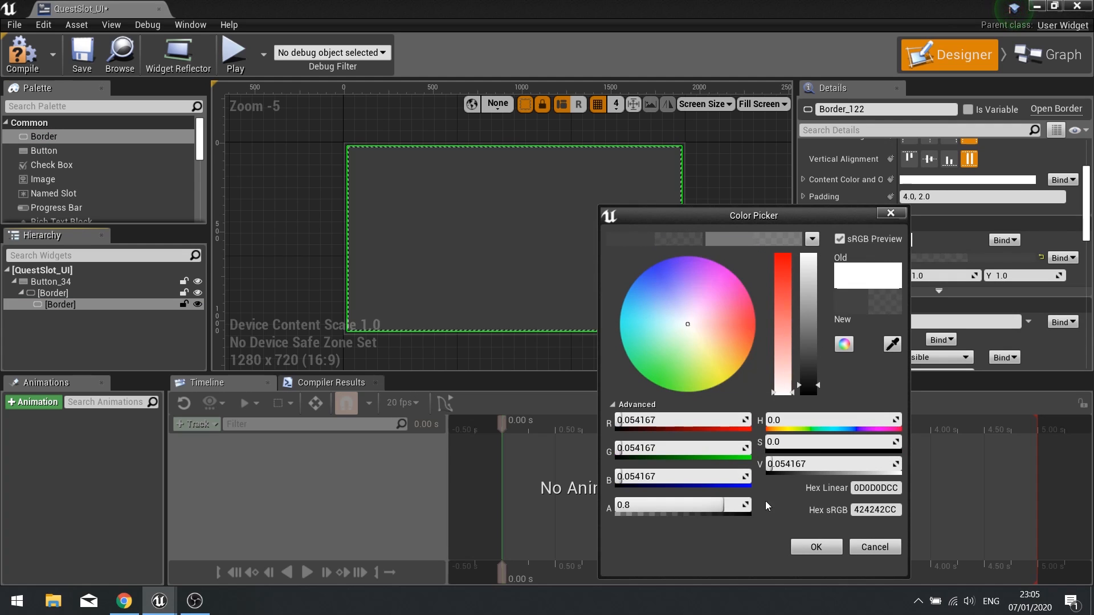
pyautogui.click(801, 550)
pyautogui.scroll(4, 899, 271)
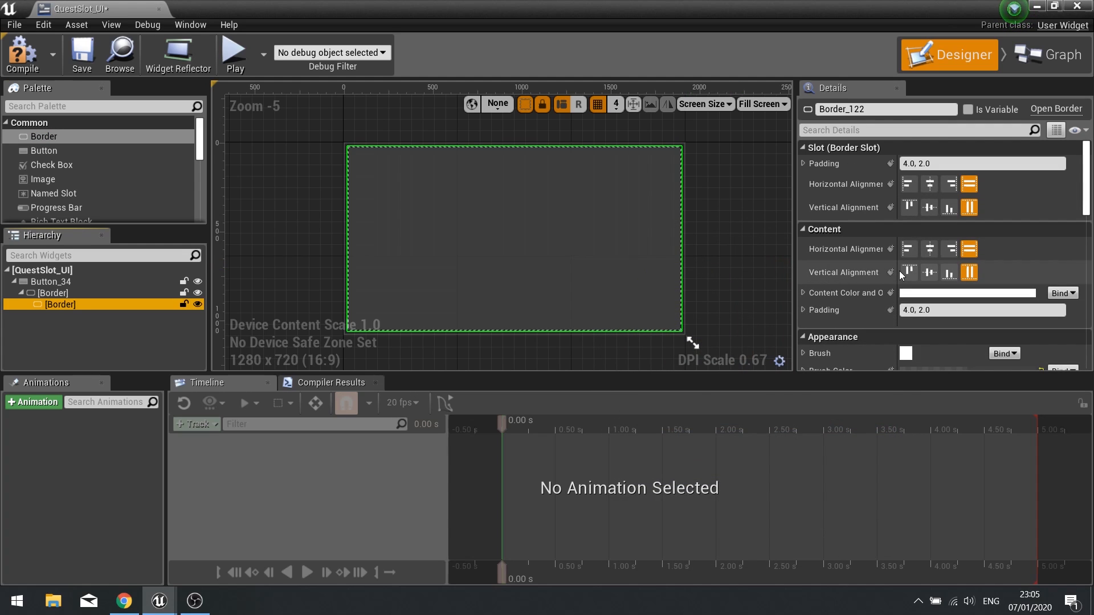
# Add a Horizontal Box inside the inner Border.
pyautogui.click(94, 316)
pyautogui.click(64, 303)
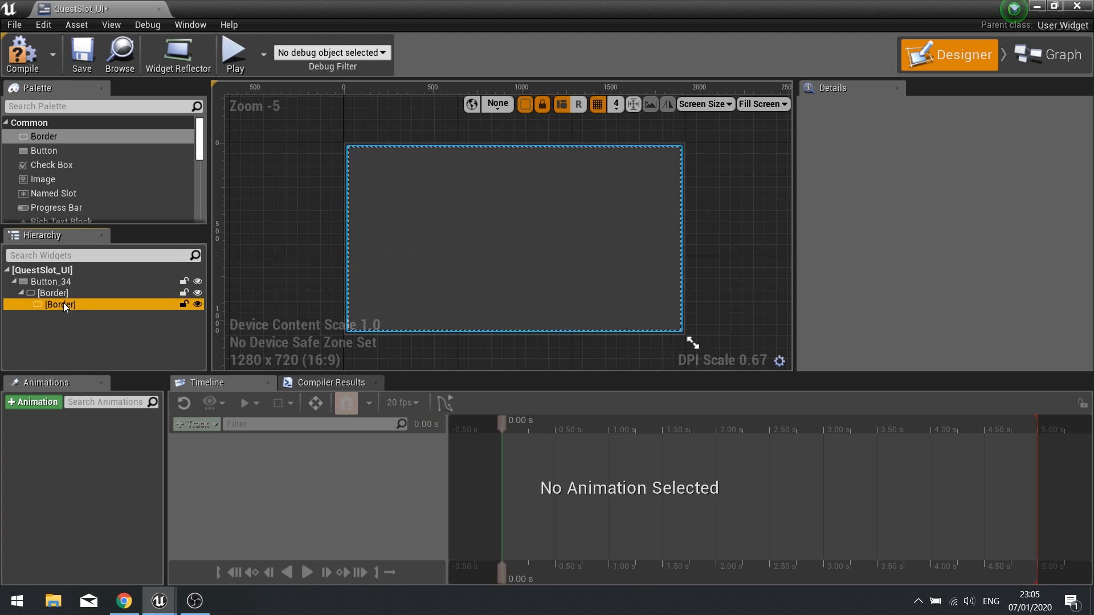
pyautogui.click(69, 109)
pyautogui.write('horizon')
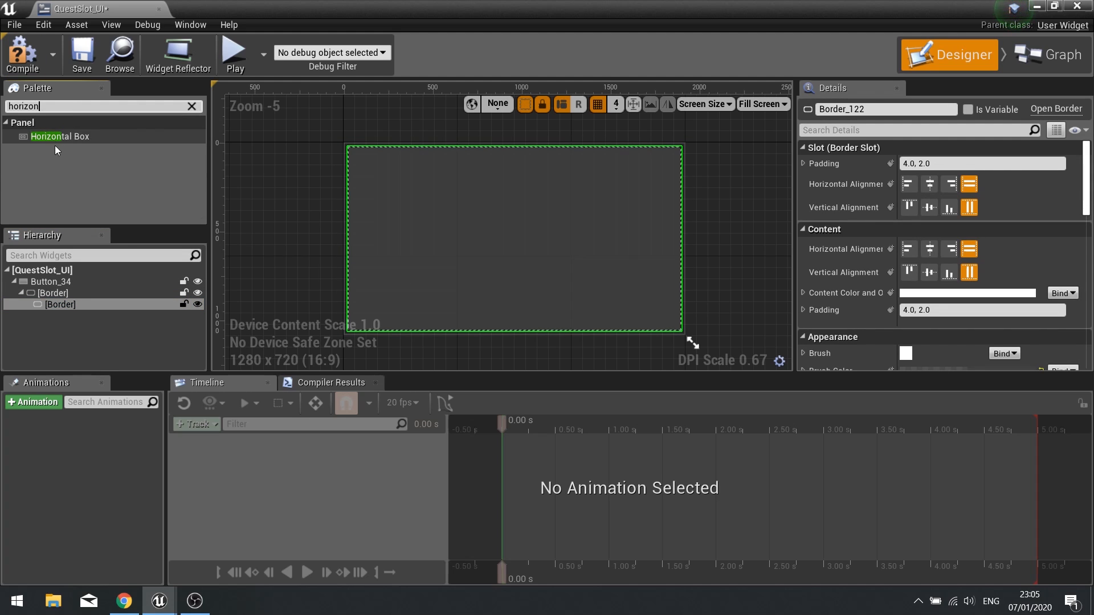
pyautogui.moveTo(54, 145); pyautogui.dragTo(59, 306)
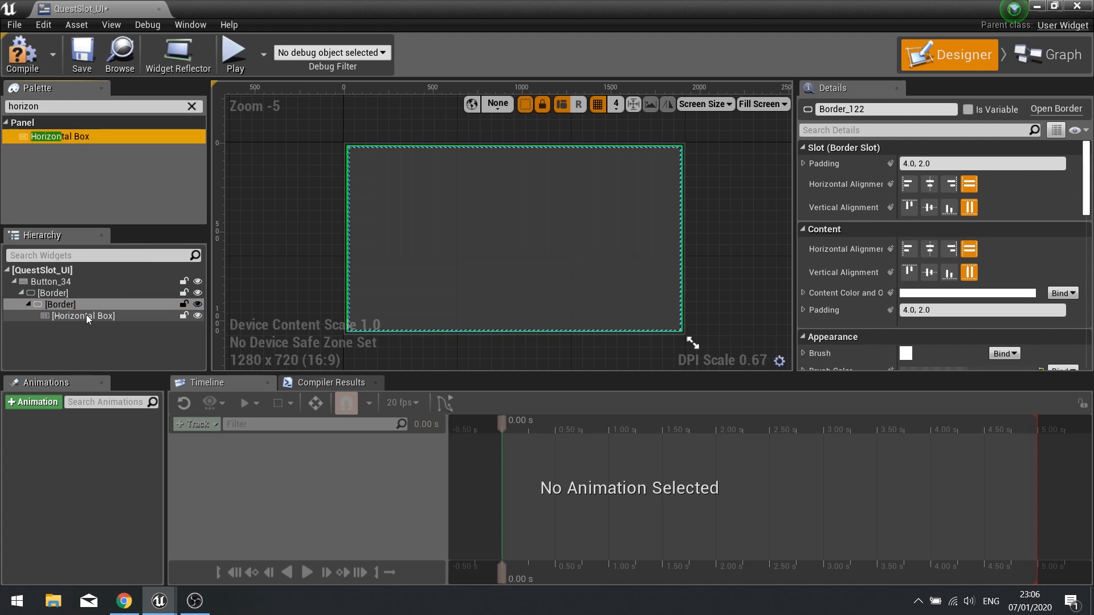
# Add two Text widgets inside the Horizontal Box.
pyautogui.click(196, 108)
pyautogui.scroll(-3, 84, 187)
pyautogui.moveTo(21, 163); pyautogui.dragTo(80, 316)
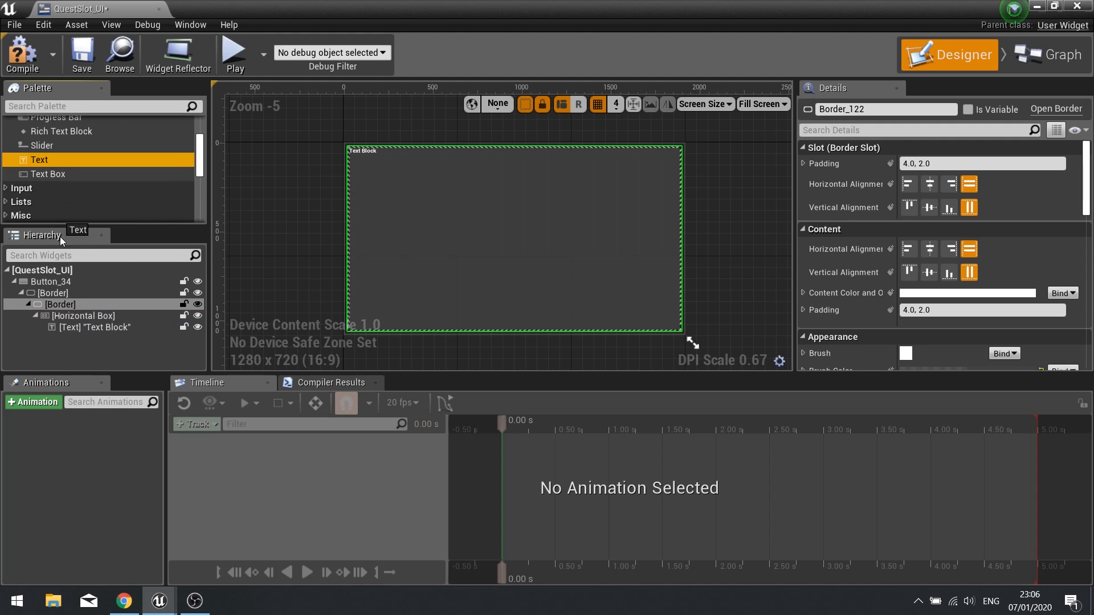
pyautogui.moveTo(59, 237); pyautogui.dragTo(78, 327)
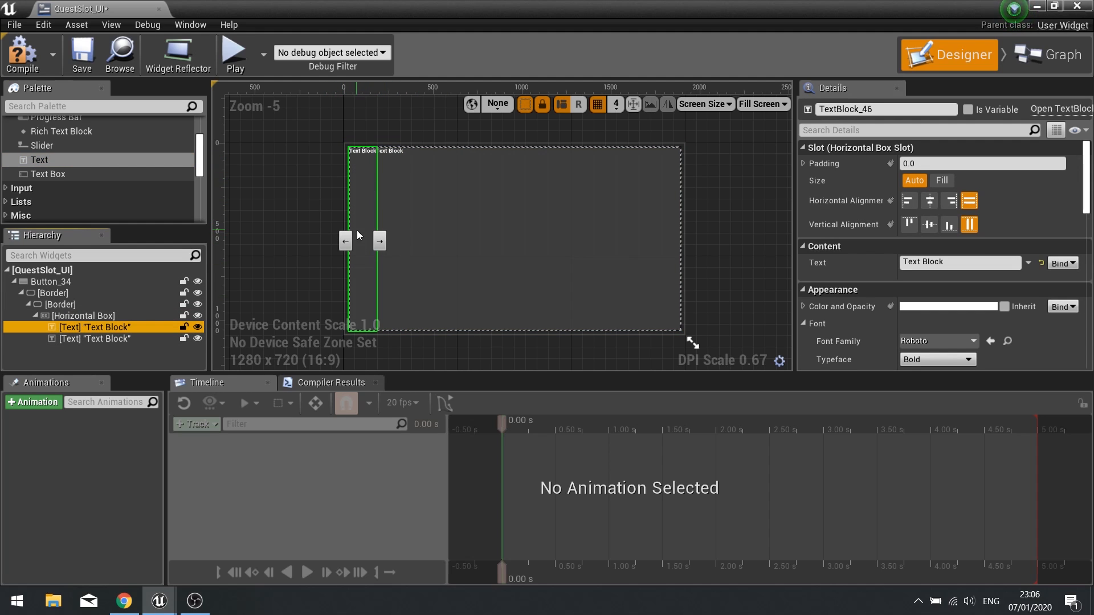
# Set the first Text widget's content to "QuestLevel".
pyautogui.click(934, 262)
pyautogui.write('Q')
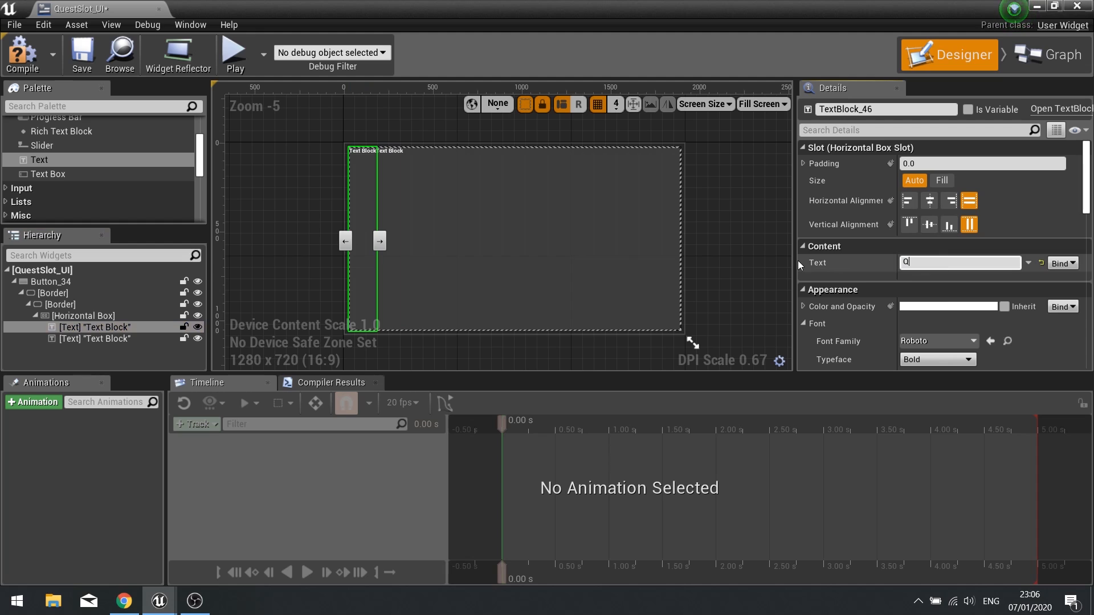
pyautogui.write('uestLevel')
pyautogui.press('Return')
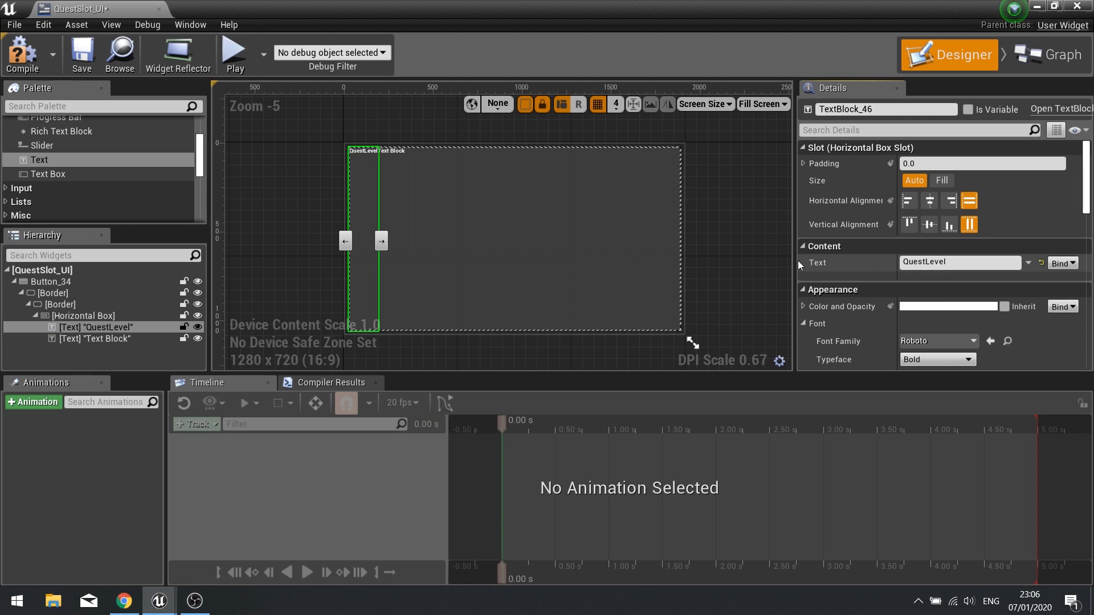
# Set the second Text widget's content to "Quest Title".
pyautogui.click(150, 340)
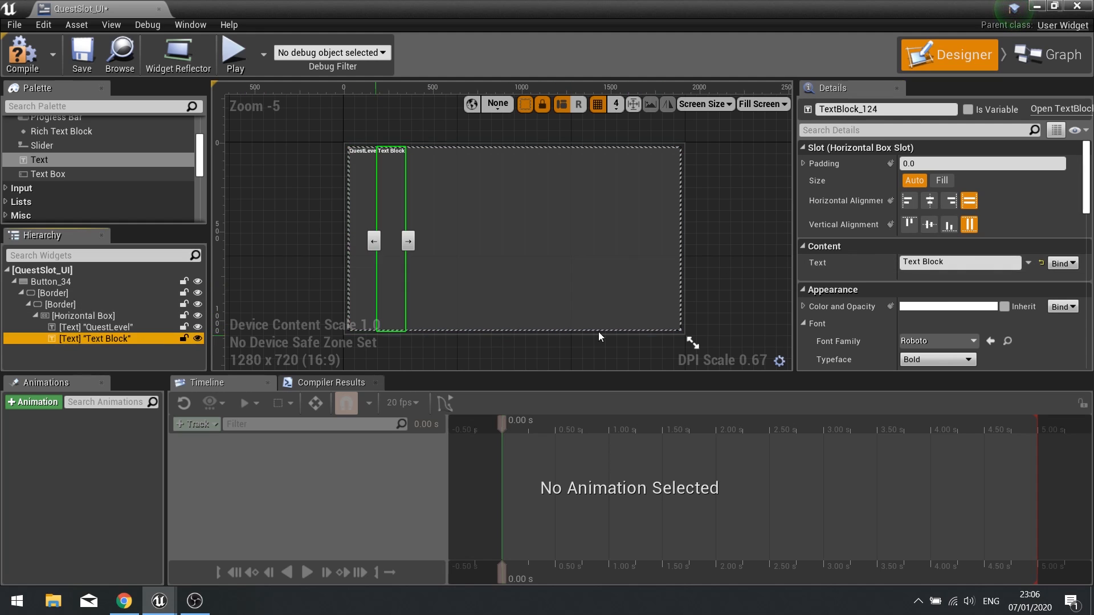
pyautogui.click(953, 263)
pyautogui.write('Quest')
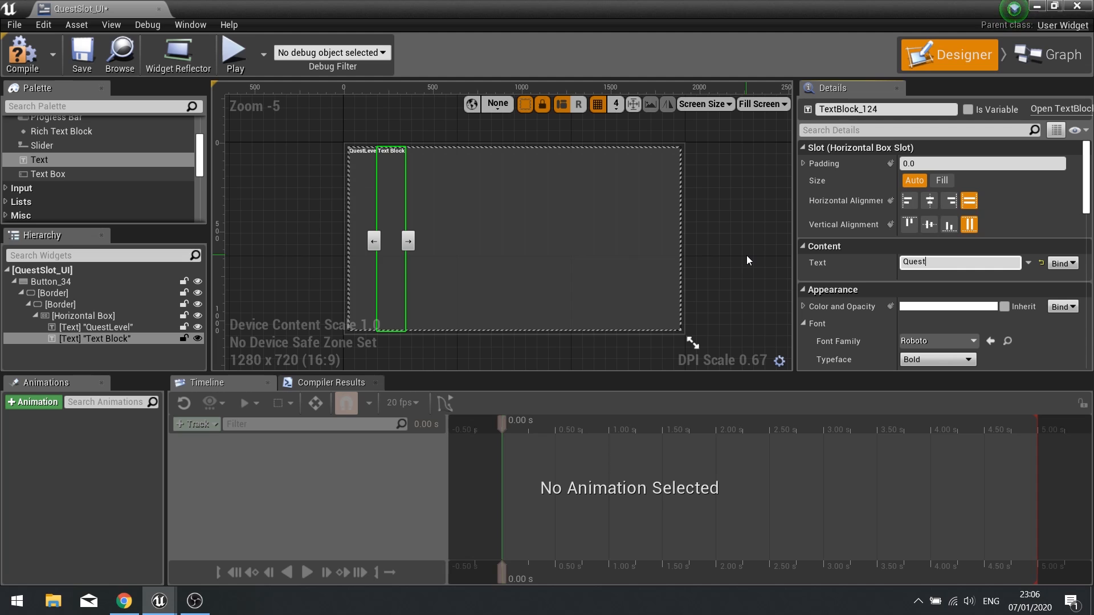
pyautogui.write(' Title')
pyautogui.press('Return')
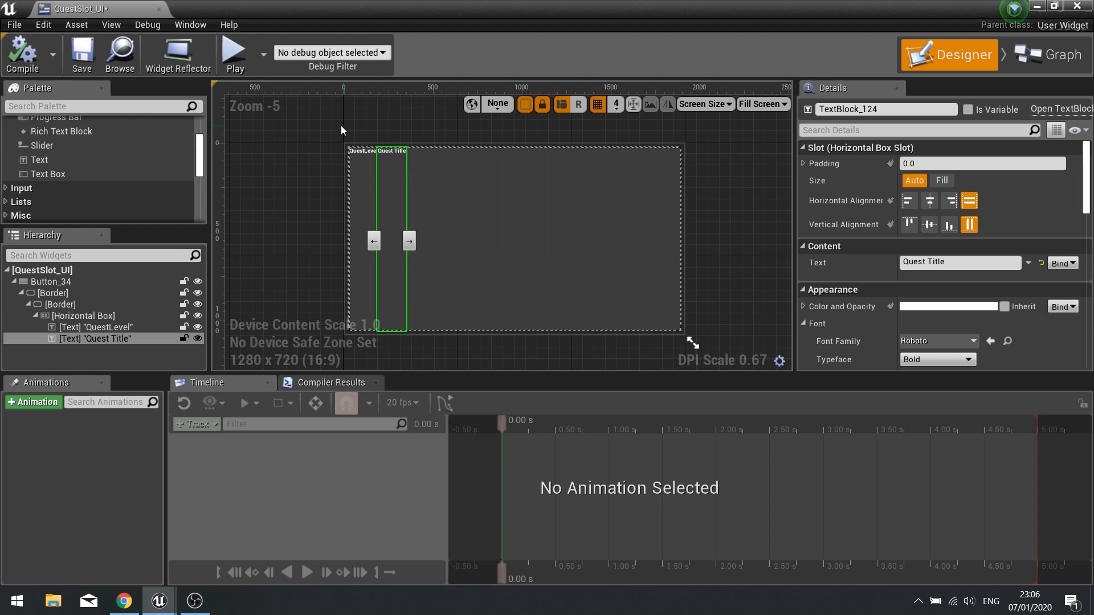
# Switch the designer preview from Fill Screen to the Desired size.
pyautogui.click(766, 105)
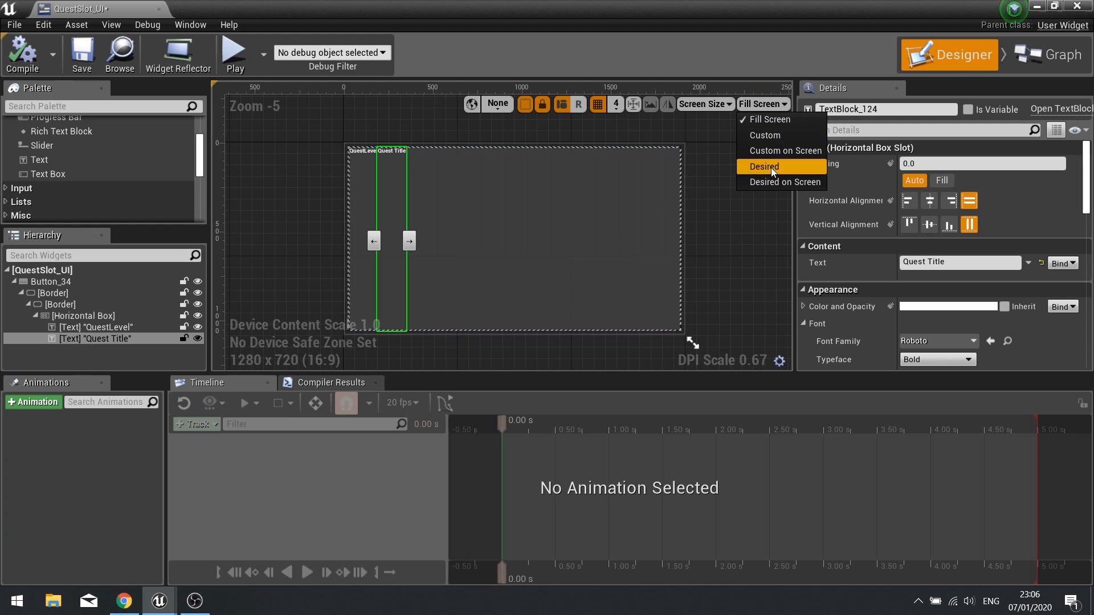
pyautogui.click(771, 168)
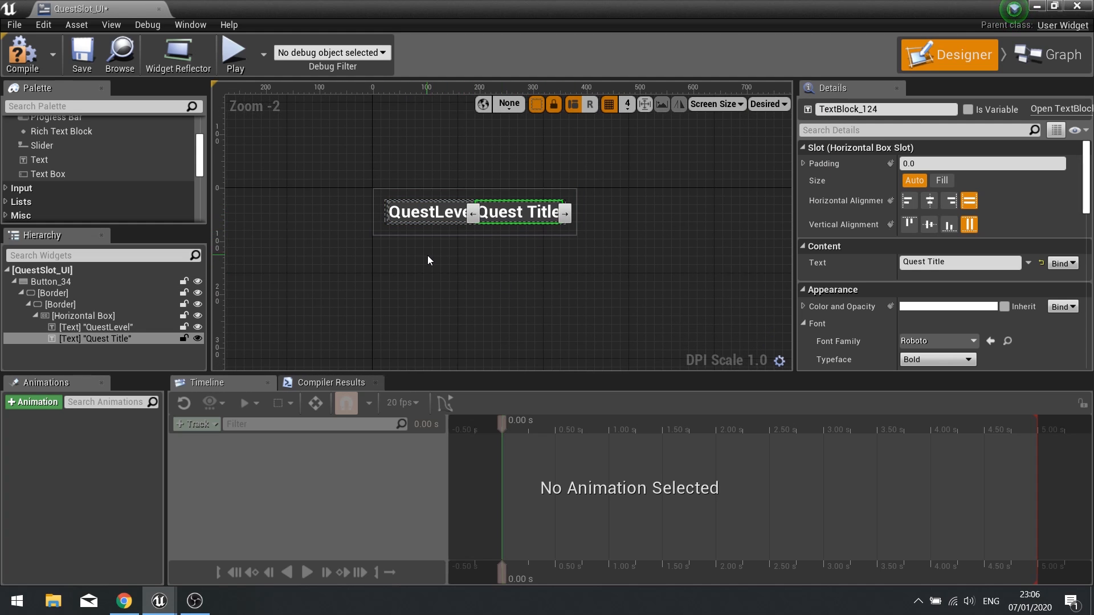
pyautogui.scroll(3, 427, 255)
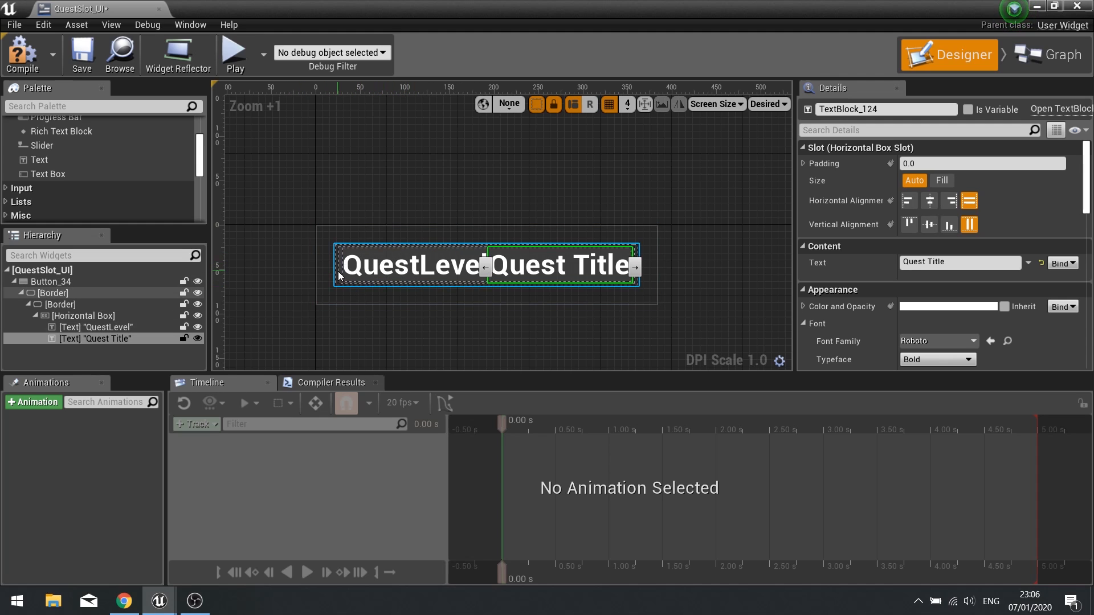
# Set the outer Border's slot padding inside the Button to 10.
pyautogui.click(108, 292)
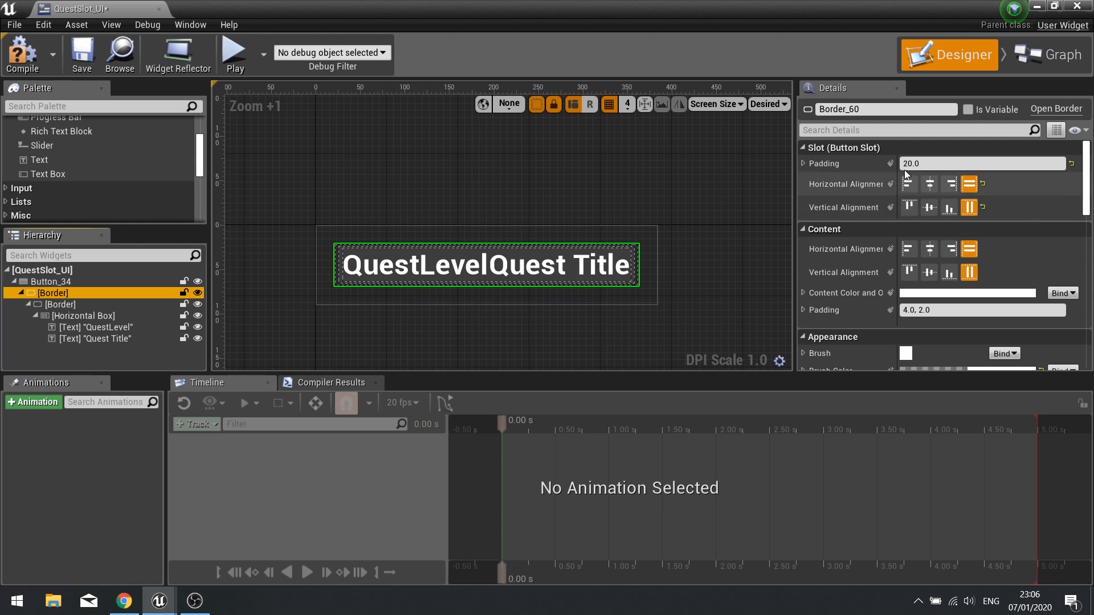
pyautogui.moveTo(935, 165); pyautogui.dragTo(794, 168)
pyautogui.write('10')
pyautogui.press('Return')
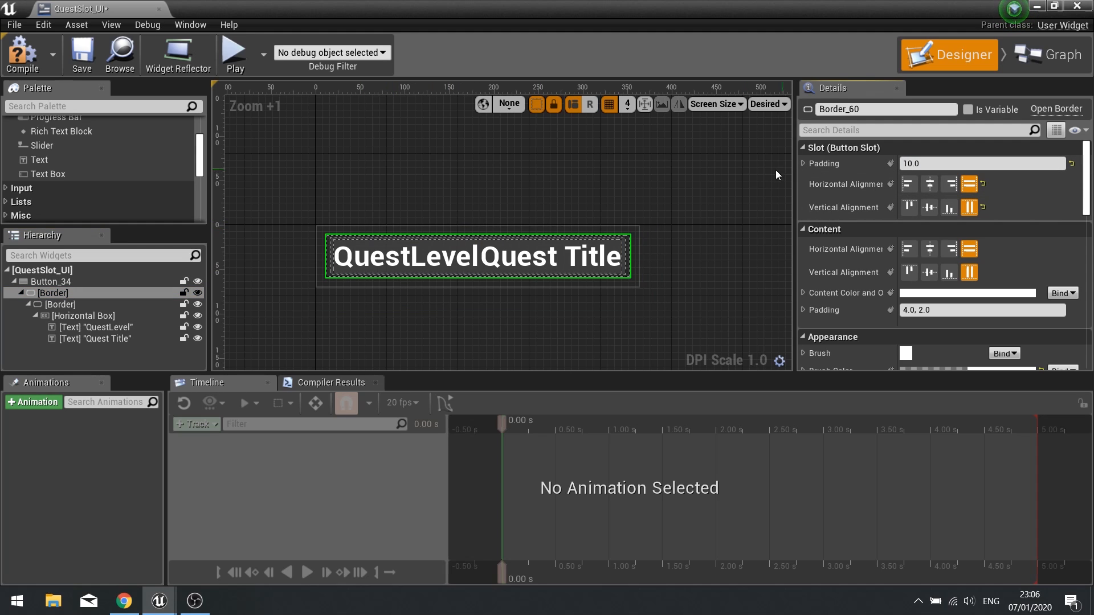
# Try a slot padding of 10 on the inner Border.
pyautogui.click(67, 305)
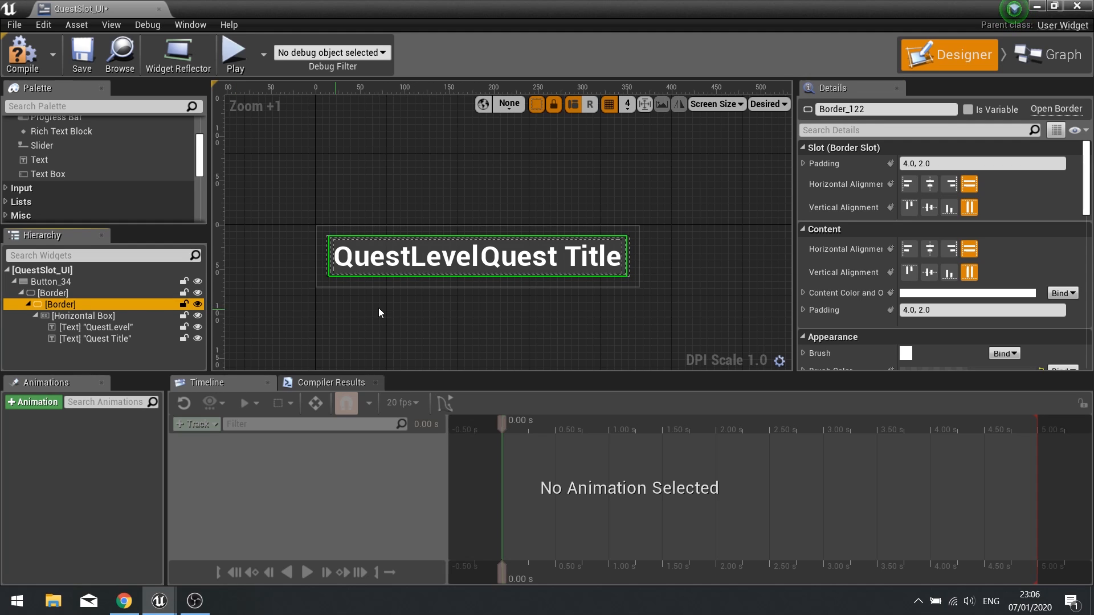
pyautogui.click(940, 164)
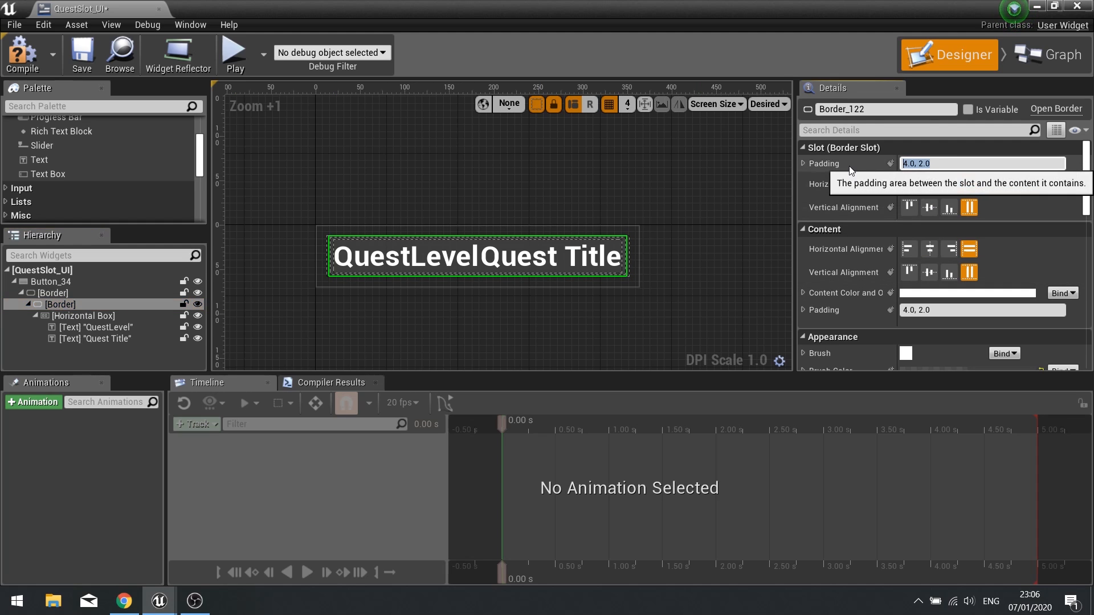
pyautogui.write('10')
pyautogui.press('Return')
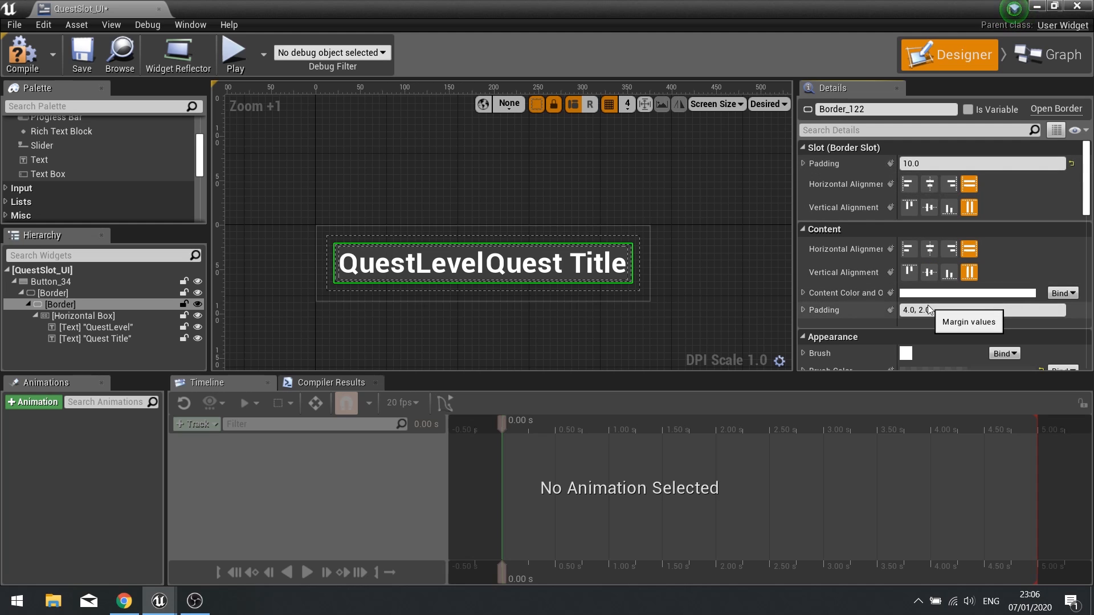
# Set the inner Border's slot padding to 0.
pyautogui.click(921, 163)
pyautogui.write('0')
pyautogui.press('Return')
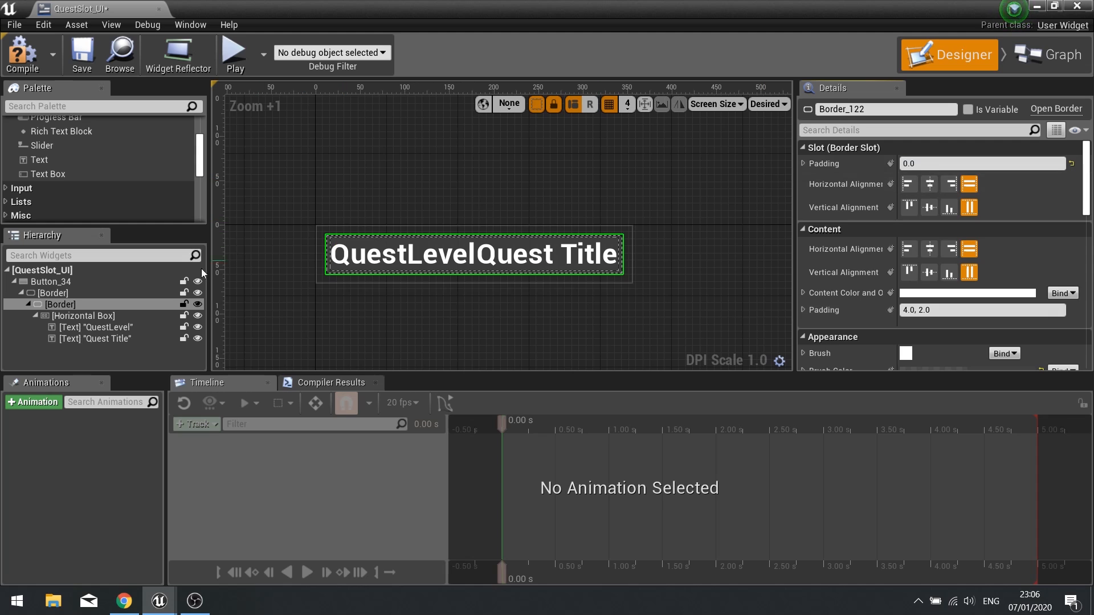
# Set the Horizontal Box's slot padding inside the inner Border to 10.
pyautogui.click(81, 313)
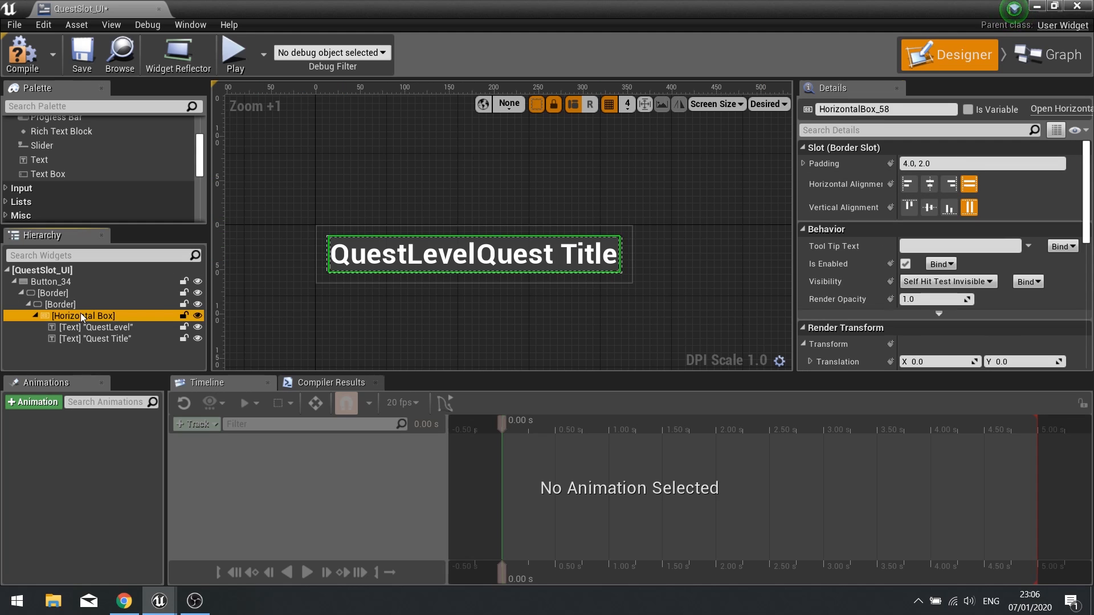
pyautogui.click(954, 164)
pyautogui.write('10')
pyautogui.press('Return')
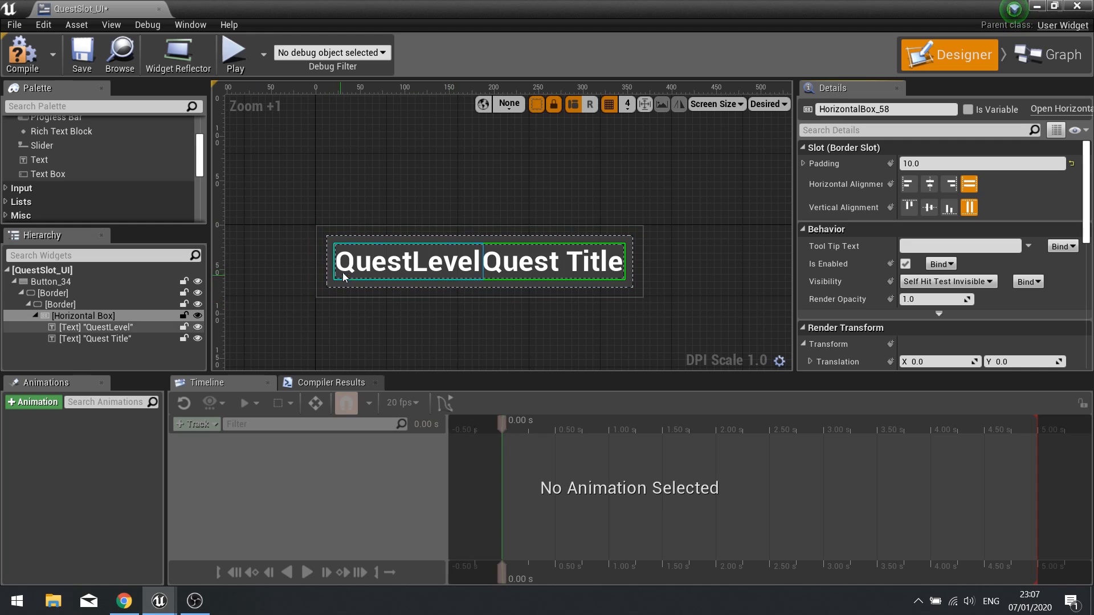
# Set the right padding of the QuestLevel text to 100.
pyautogui.click(118, 326)
pyautogui.click(119, 339)
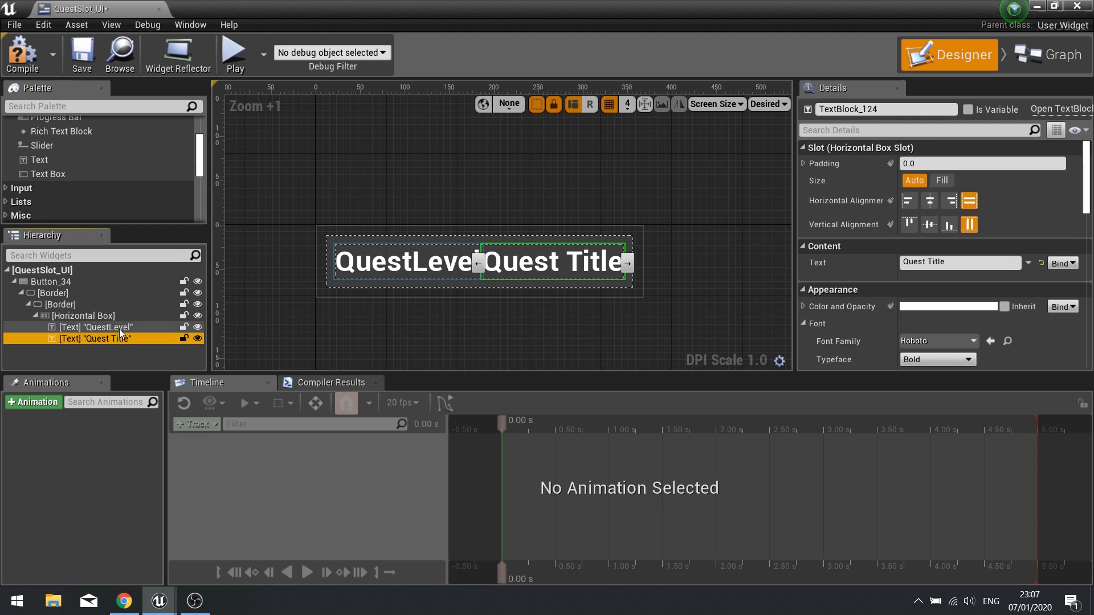
pyautogui.click(119, 328)
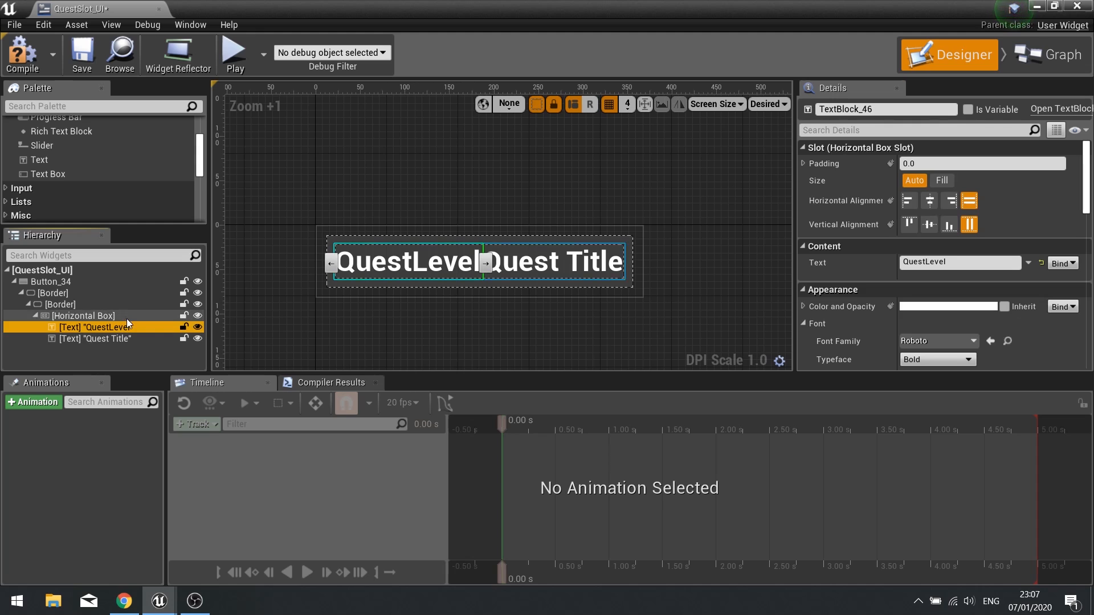
pyautogui.click(804, 164)
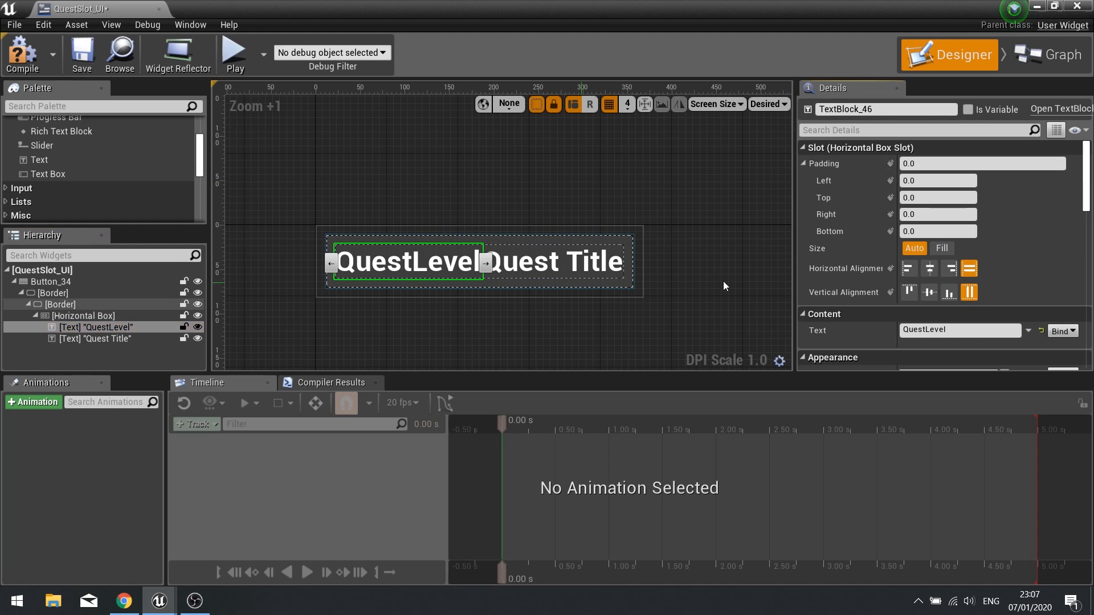
pyautogui.click(914, 215)
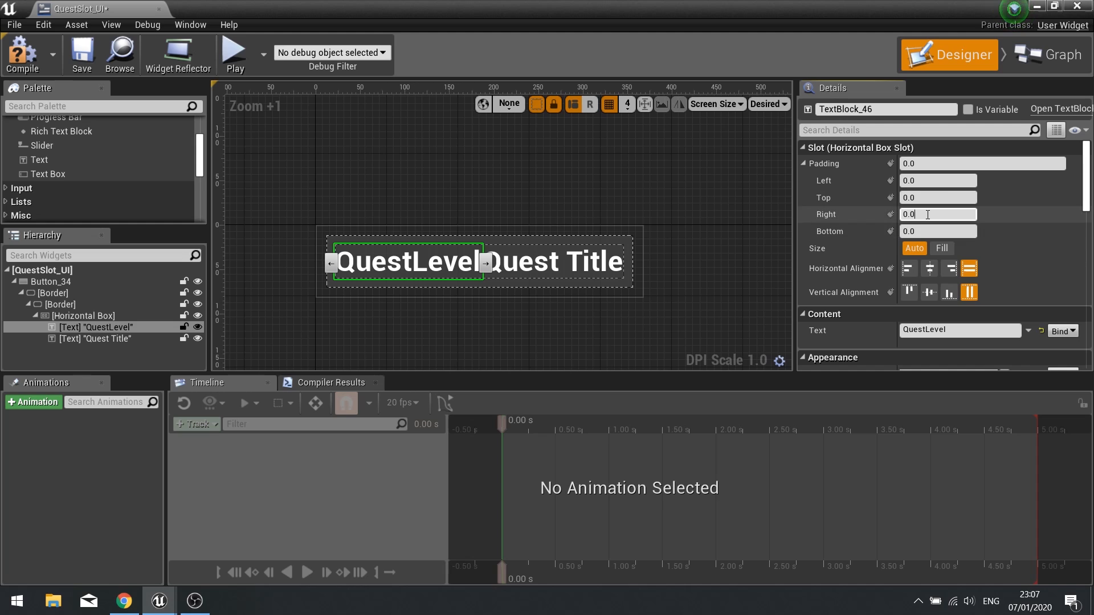
pyautogui.write('100')
pyautogui.press('Return')
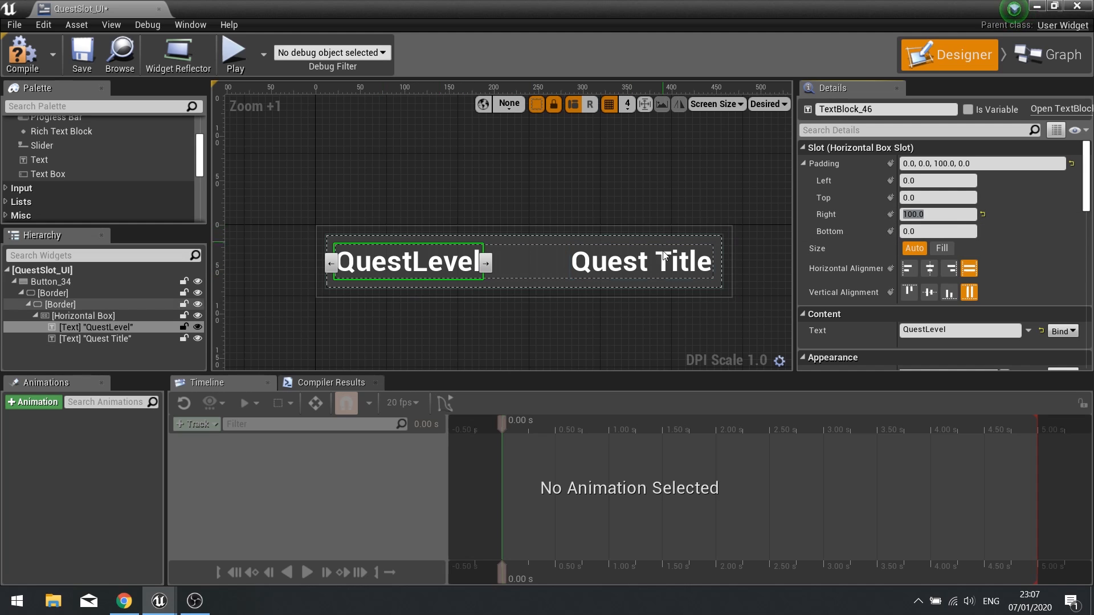
pyautogui.click(110, 339)
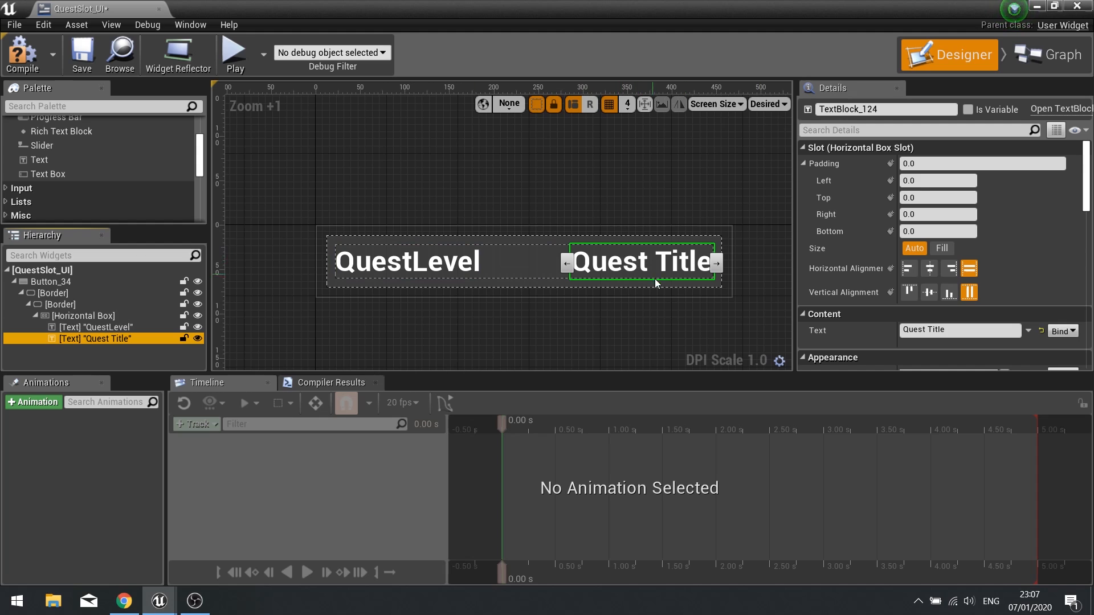
pyautogui.moveTo(654, 281); pyautogui.dragTo(571, 283, button='right')
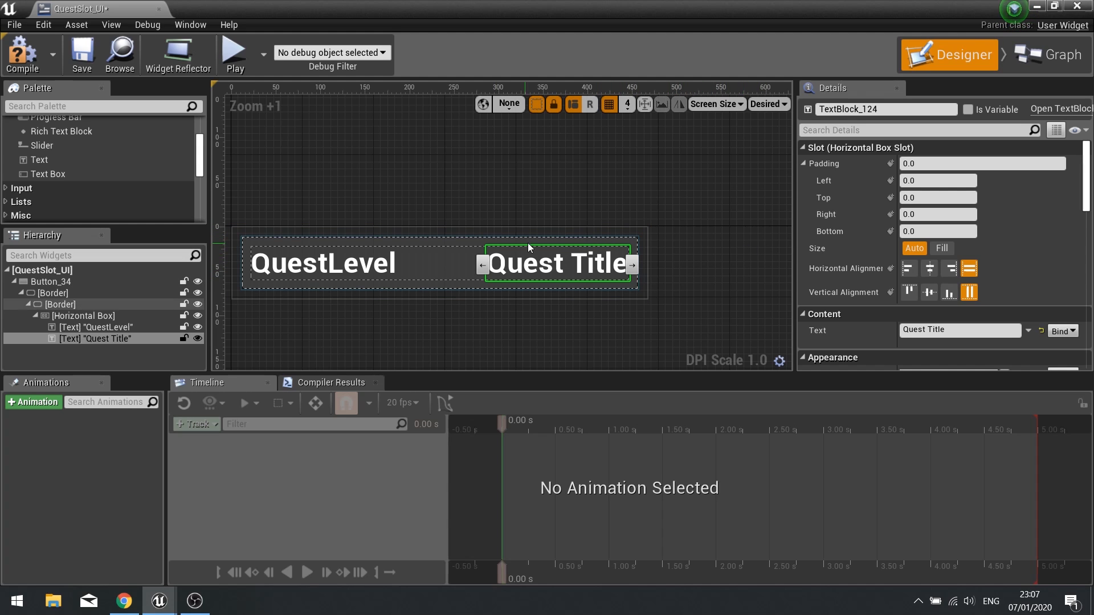
pyautogui.moveTo(486, 320); pyautogui.dragTo(535, 216, button='right')
pyautogui.scroll(-1, 460, 293)
pyautogui.scroll(-1, 534, 216)
pyautogui.moveTo(541, 257); pyautogui.dragTo(513, 216, button='right')
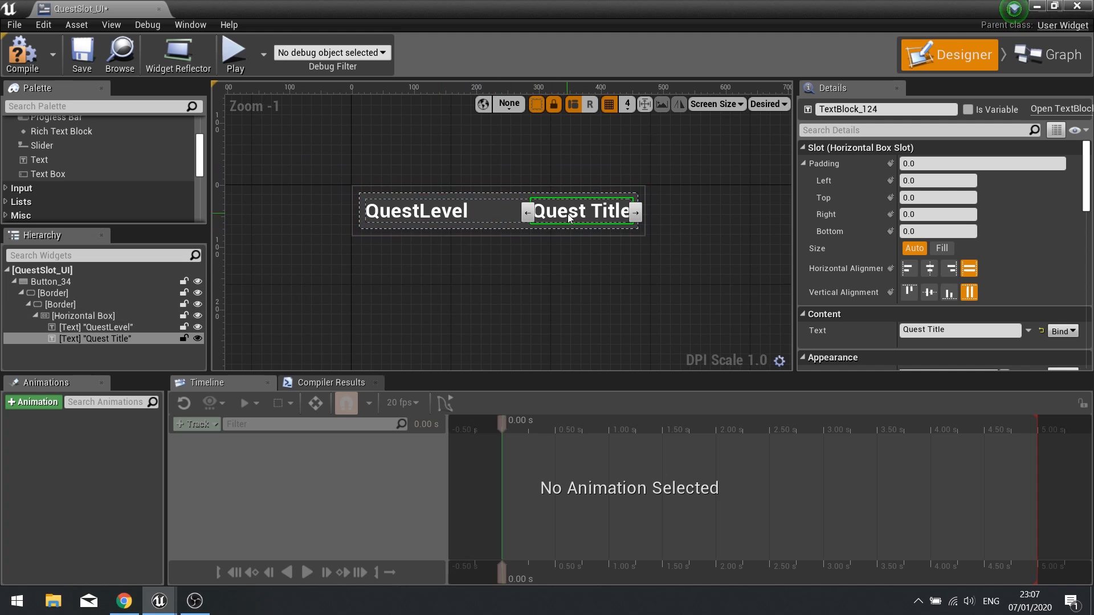
pyautogui.moveTo(419, 292); pyautogui.dragTo(491, 273, button='right')
pyautogui.scroll(1, 491, 273)
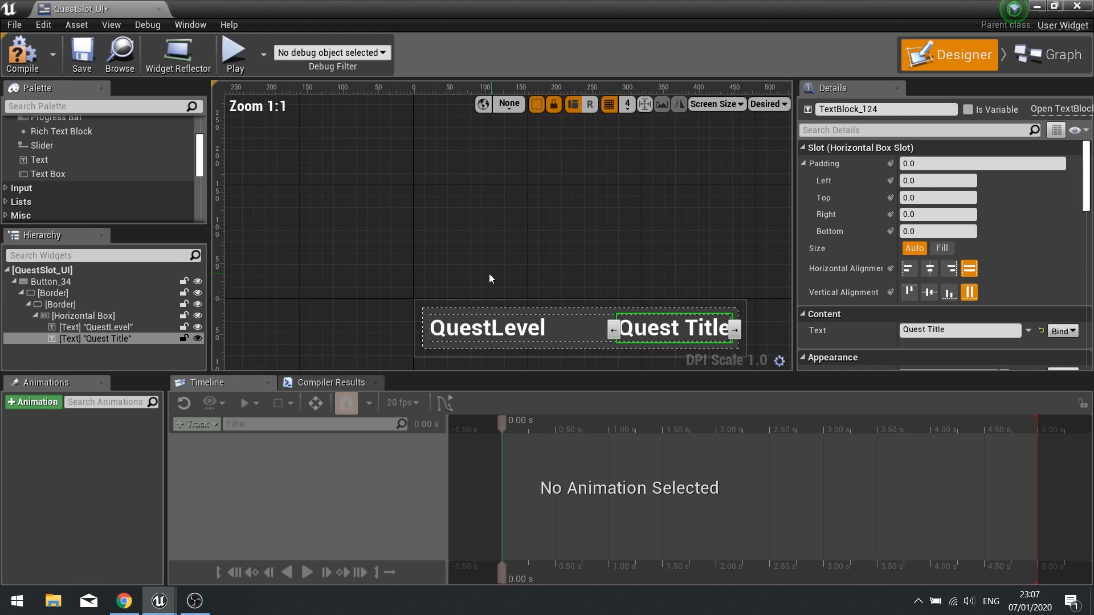
pyautogui.moveTo(536, 350); pyautogui.dragTo(508, 287, button='right')
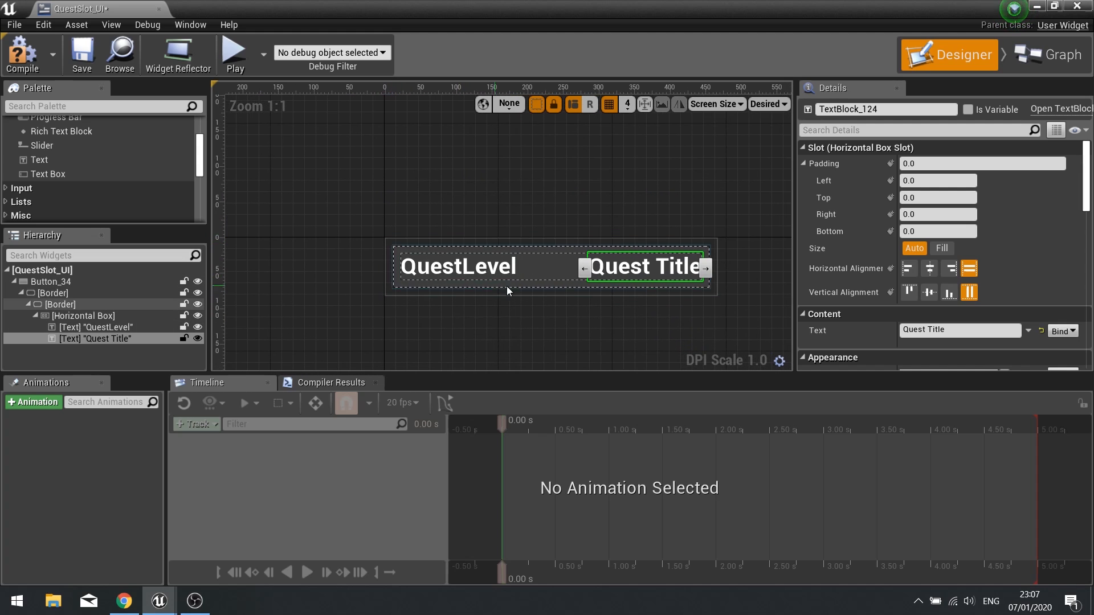
pyautogui.click(141, 328)
pyautogui.click(129, 338)
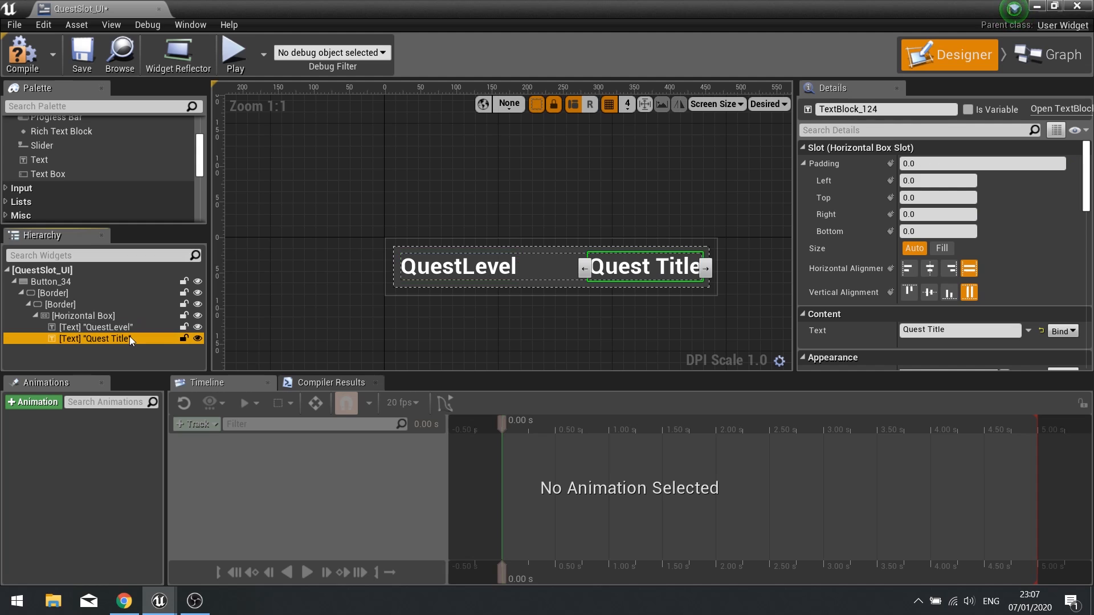
# Rename the QuestLevel text widget to QuestLevelText and mark it as a variable.
pyautogui.click(128, 330)
pyautogui.click(129, 343)
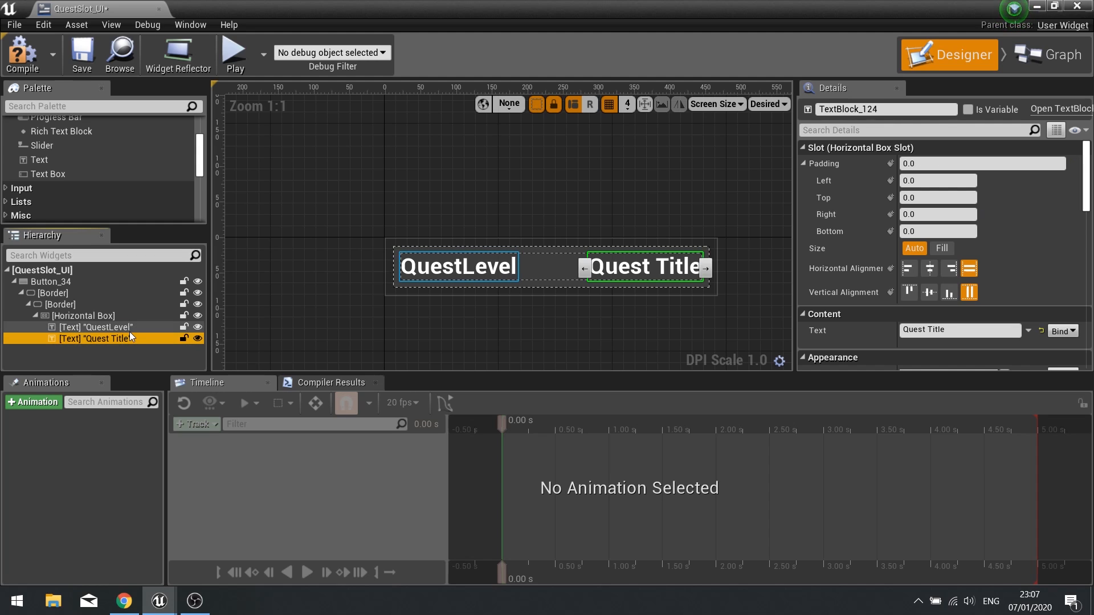
pyautogui.click(130, 331)
pyautogui.click(129, 334)
pyautogui.click(127, 327)
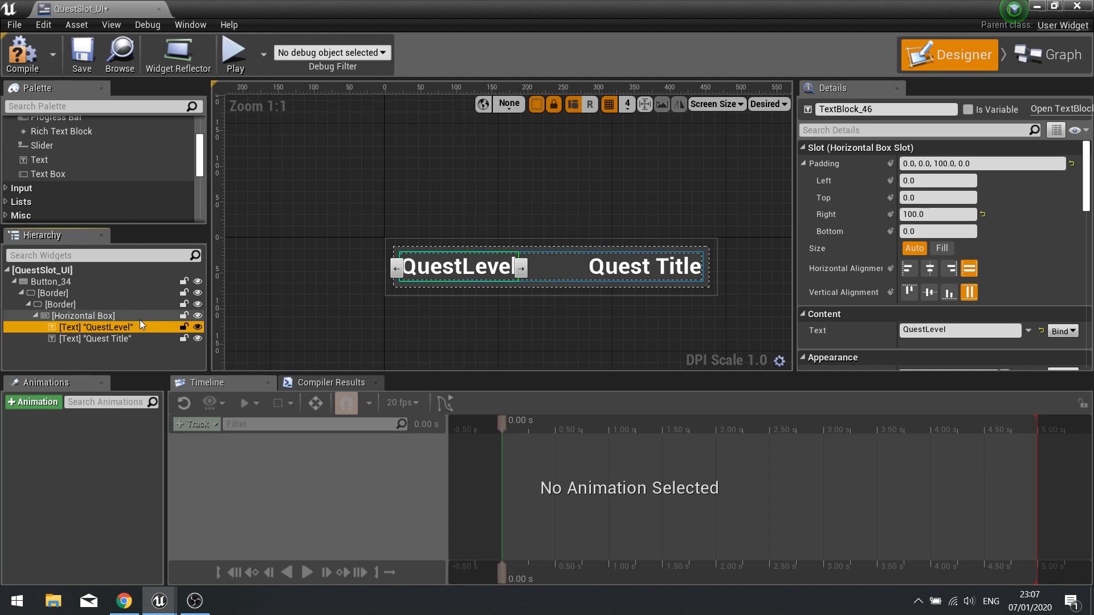
pyautogui.click(923, 108)
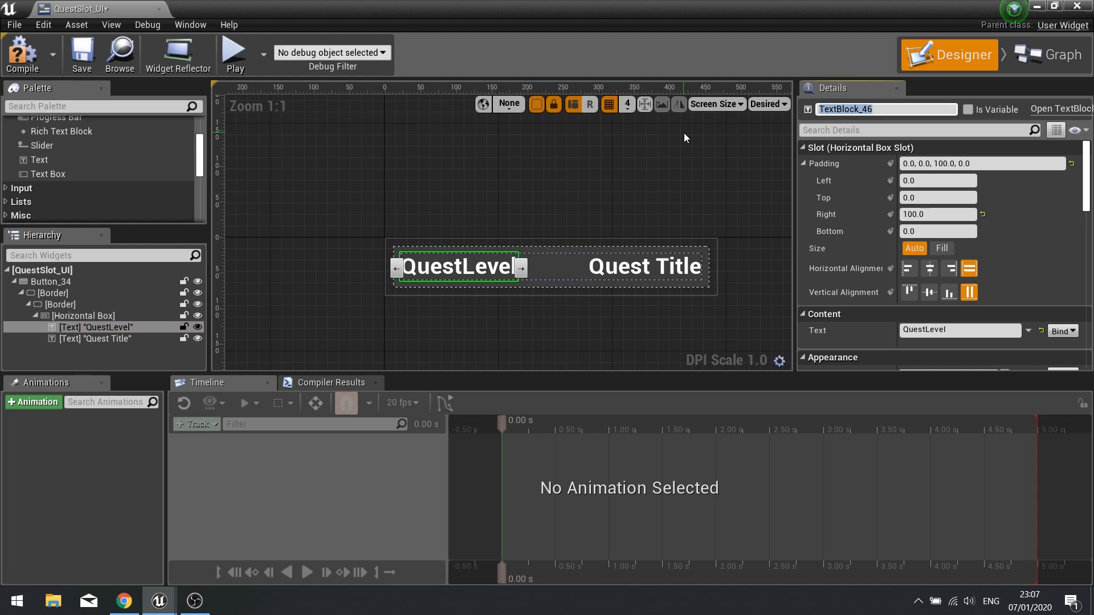
pyautogui.write('QuestLevelText')
pyautogui.press('Return')
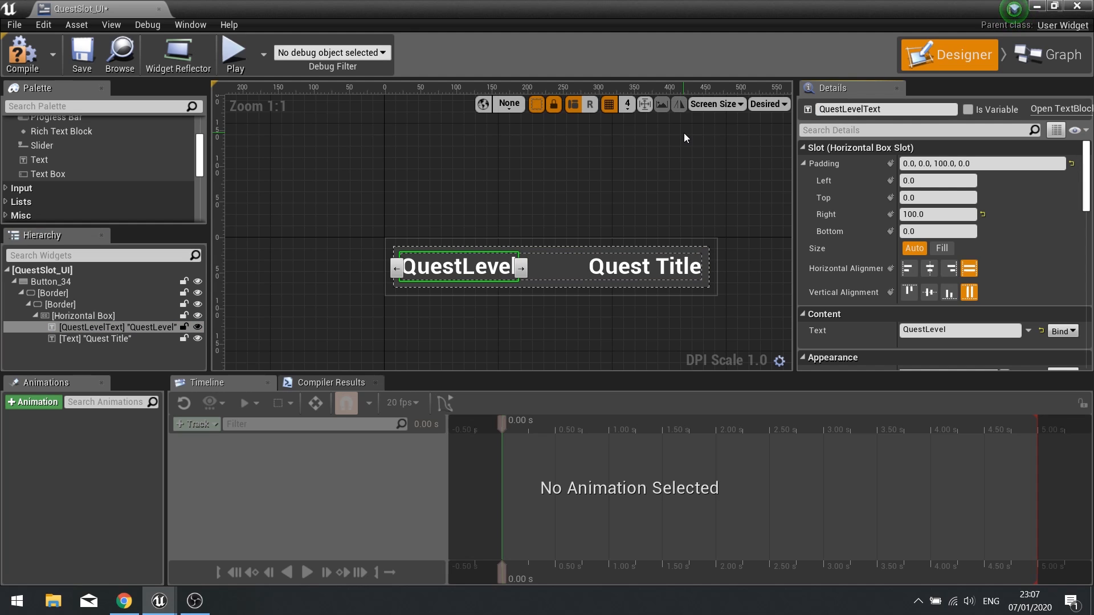
pyautogui.click(967, 109)
# Rename the Quest Title text widget to QuestTitleText and mark it as a variable.
pyautogui.click(117, 338)
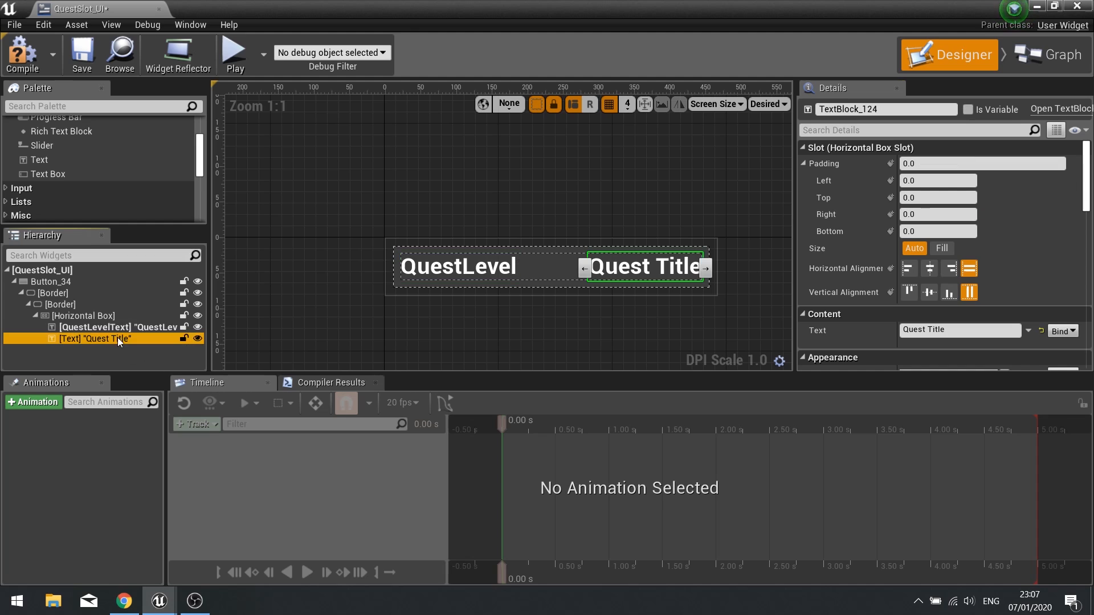
pyautogui.click(874, 113)
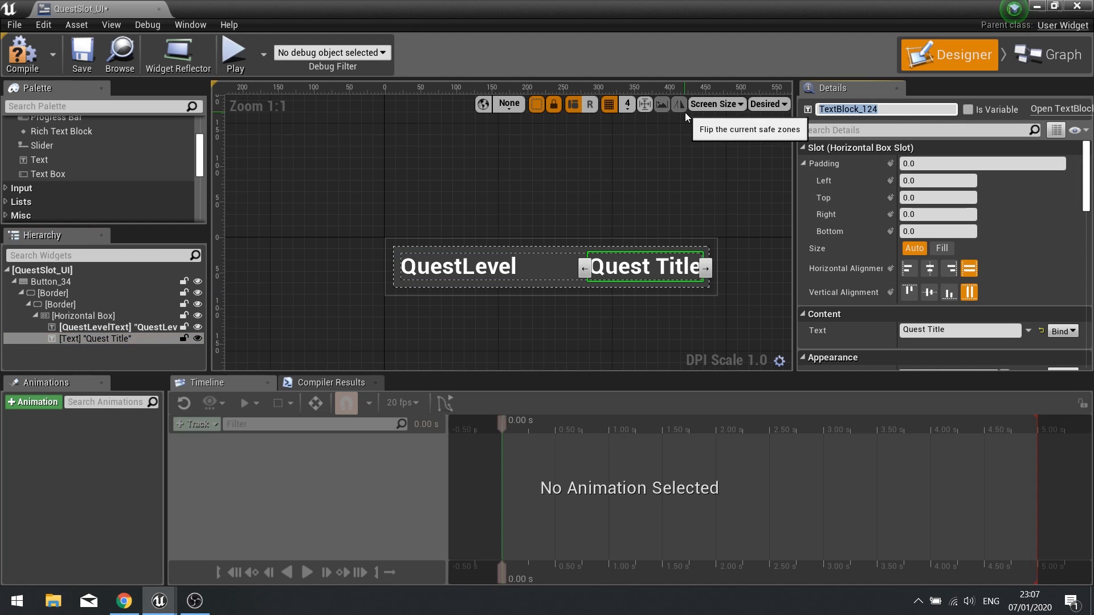
pyautogui.write('Quest')
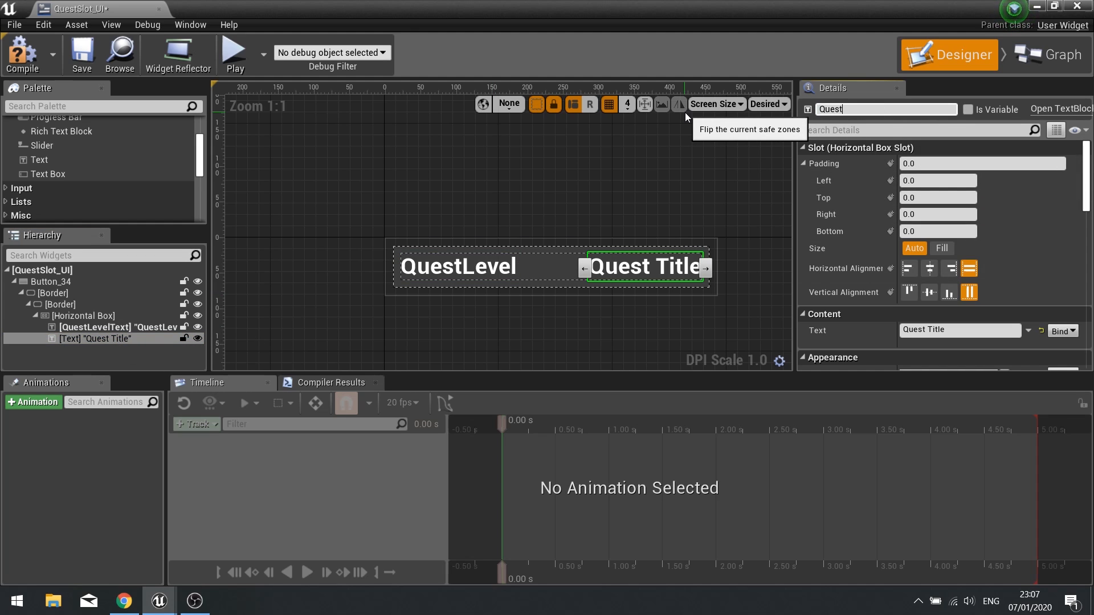
pyautogui.write('TitleText')
pyautogui.press('Return')
pyautogui.click(971, 111)
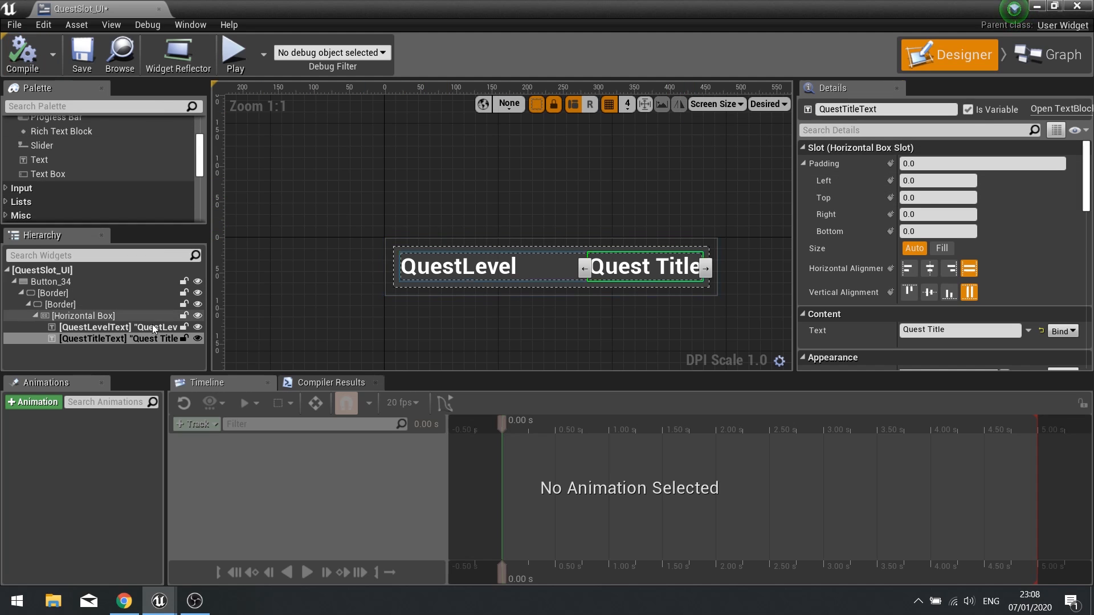
# Rename the root button of the widget to QuestButton and compile the widget.
pyautogui.click(57, 296)
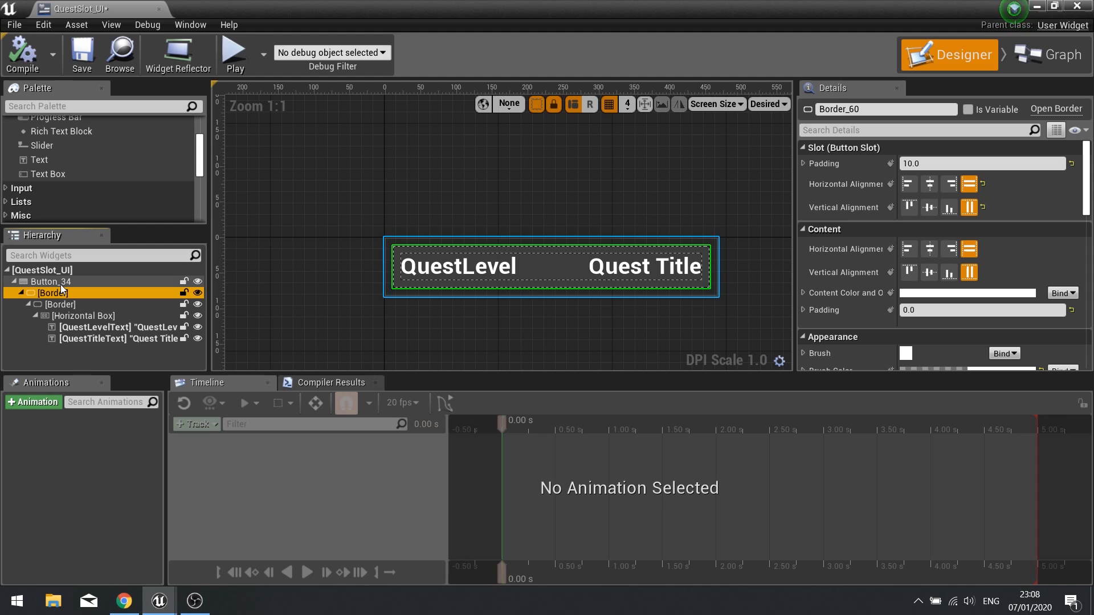
pyautogui.click(60, 285)
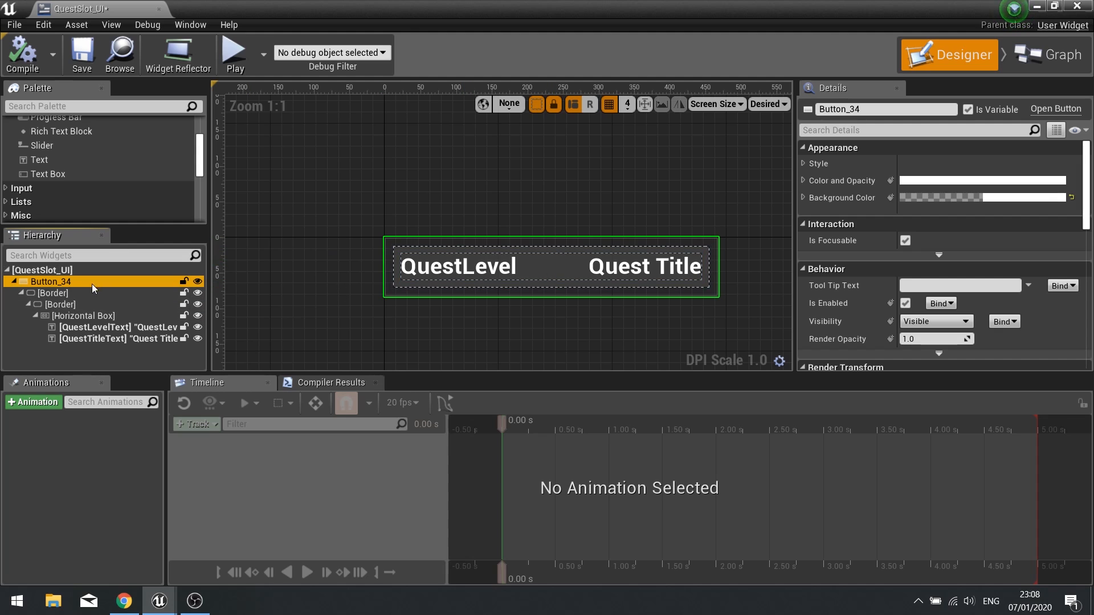
pyautogui.press('F2')
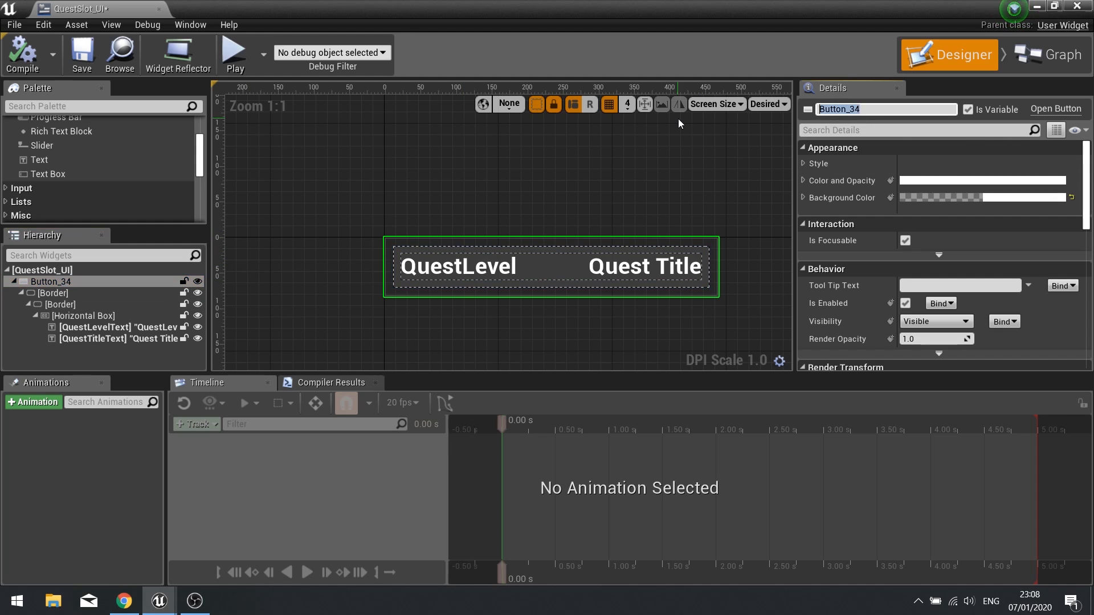
pyautogui.write('Button')
pyautogui.press('BackSpace')
pyautogui.press('BackSpace')
pyautogui.press('BackSpace')
pyautogui.press('BackSpace')
pyautogui.press('BackSpace')
pyautogui.press('BackSpace')
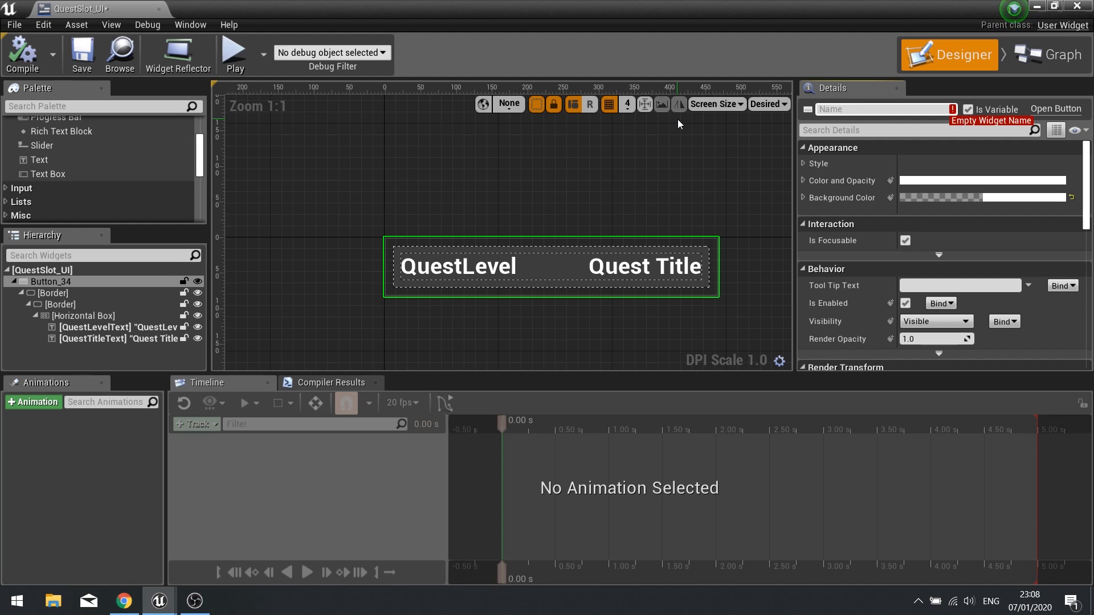
pyautogui.write('QuestButton')
pyautogui.press('Return')
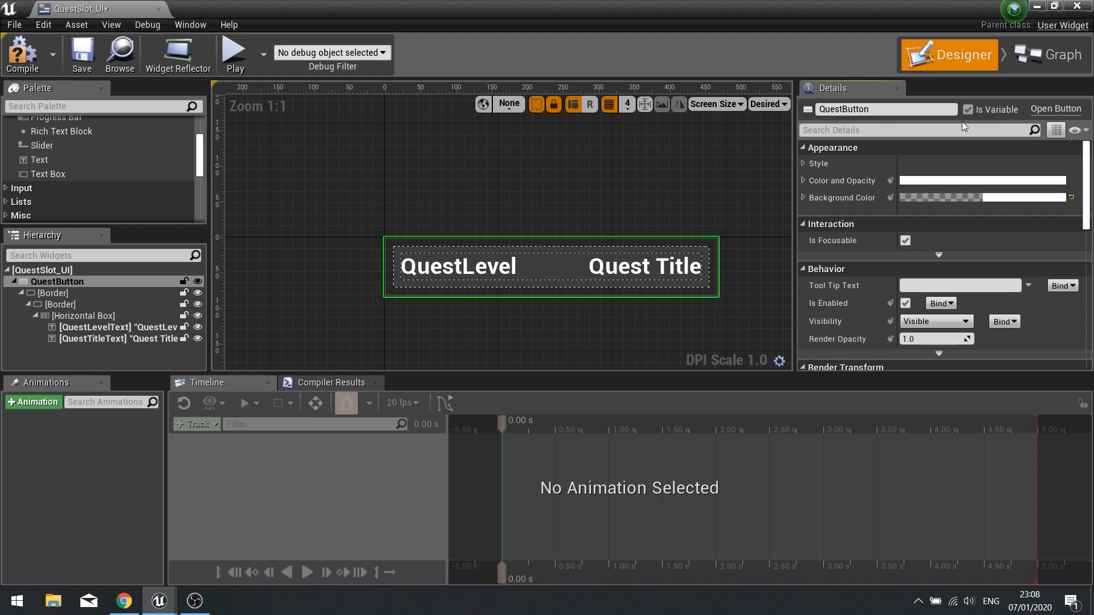
pyautogui.click(22, 54)
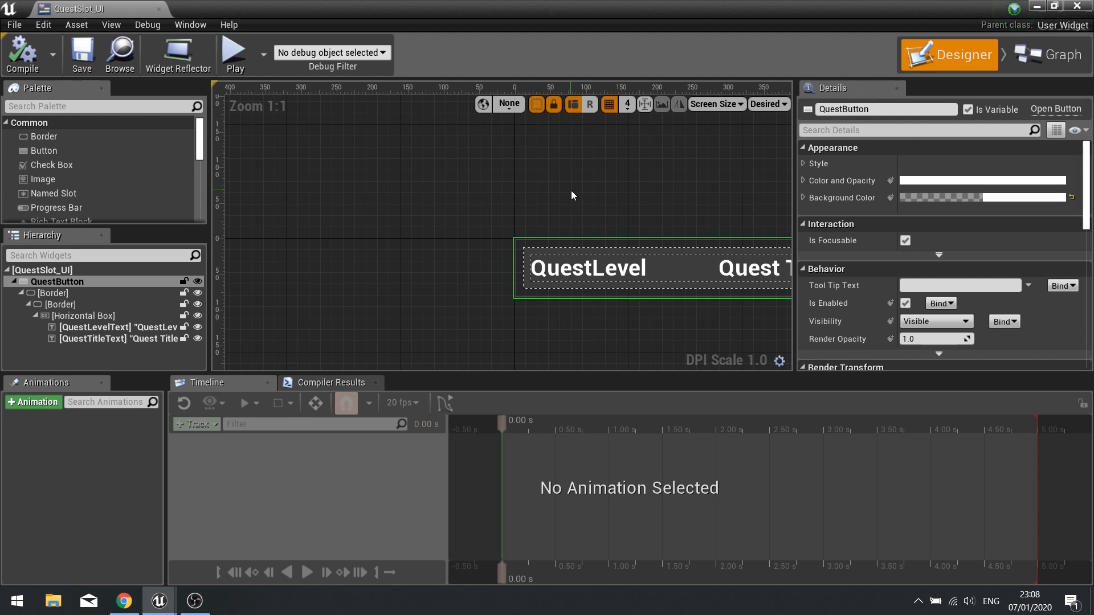
# Add an Integer variable named QuestLevel in the widget's graph.
pyautogui.click(1051, 54)
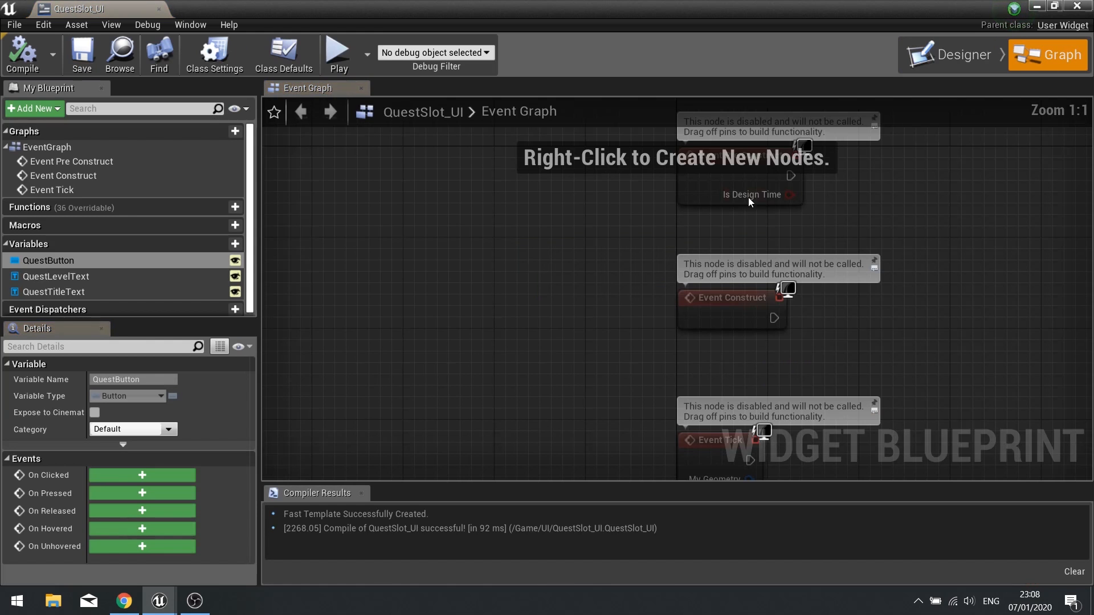
pyautogui.scroll(-2, 446, 268)
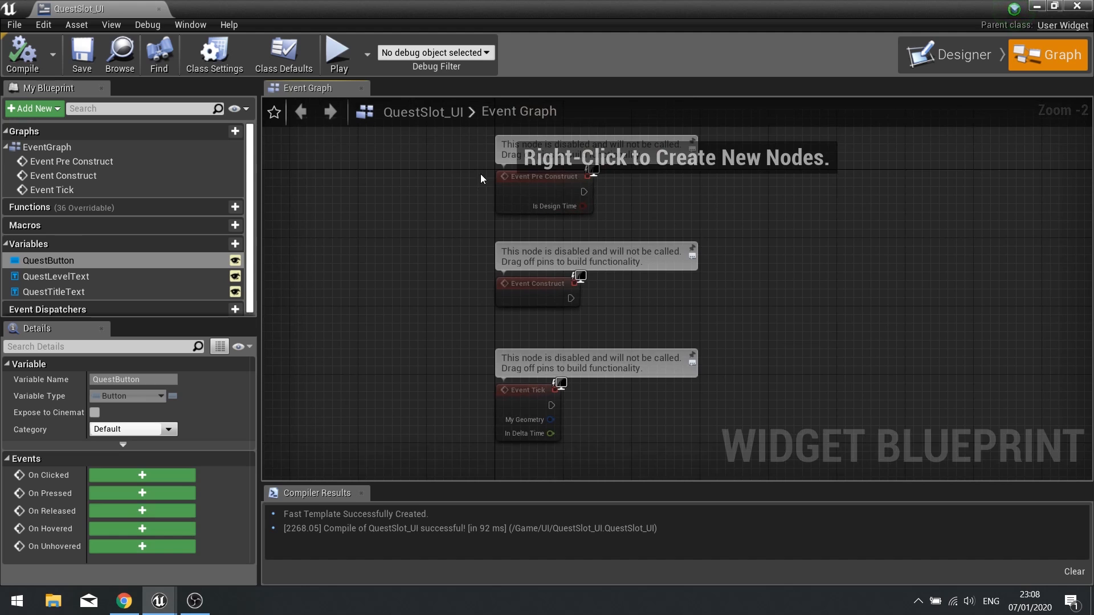
pyautogui.click(234, 244)
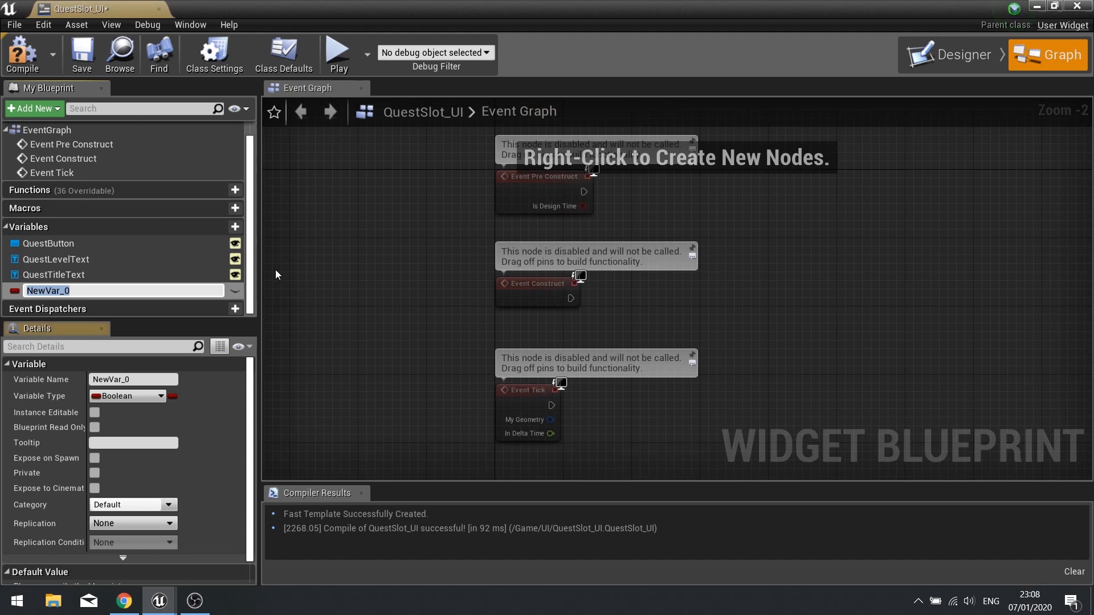
pyautogui.write('QuestLevel')
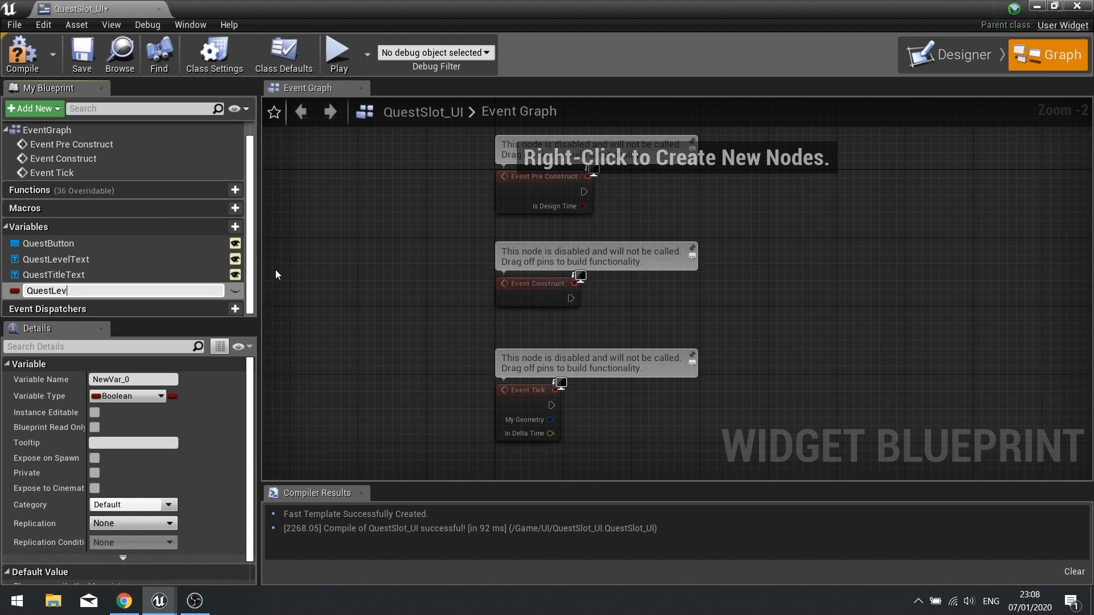
pyautogui.press('Return')
pyautogui.click(139, 396)
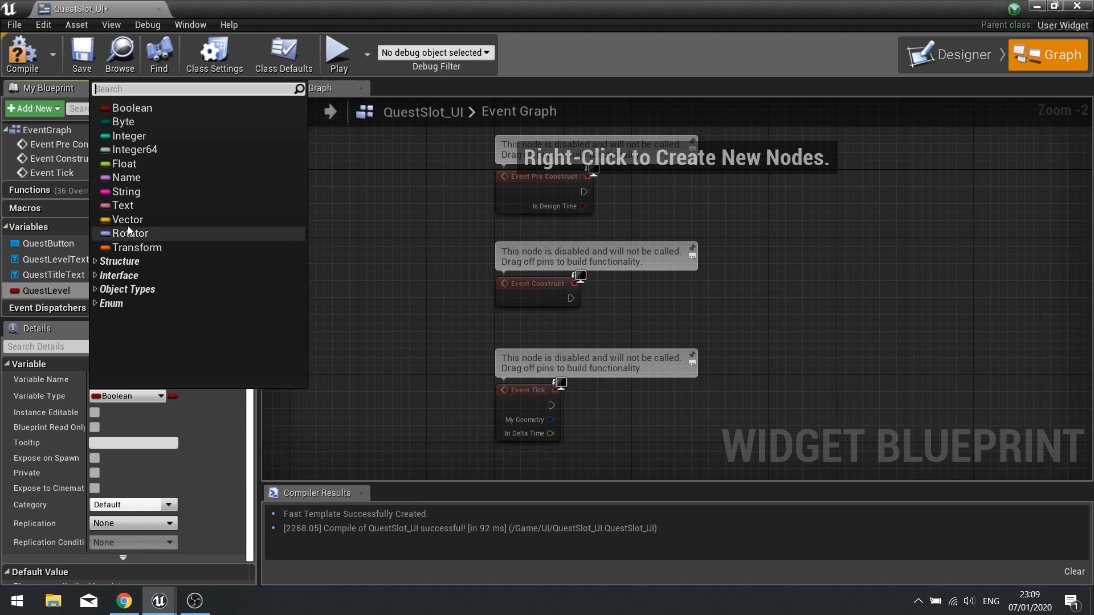
pyautogui.click(123, 142)
# Add a variable named QuestTitle and set its type to Text.
pyautogui.click(235, 227)
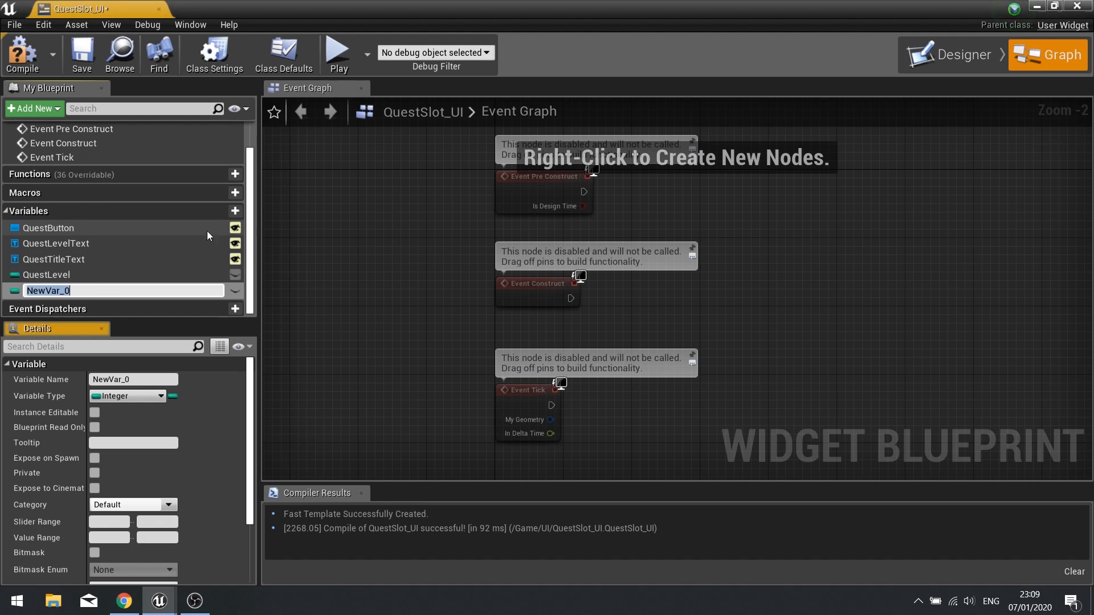
pyautogui.click(1, 380)
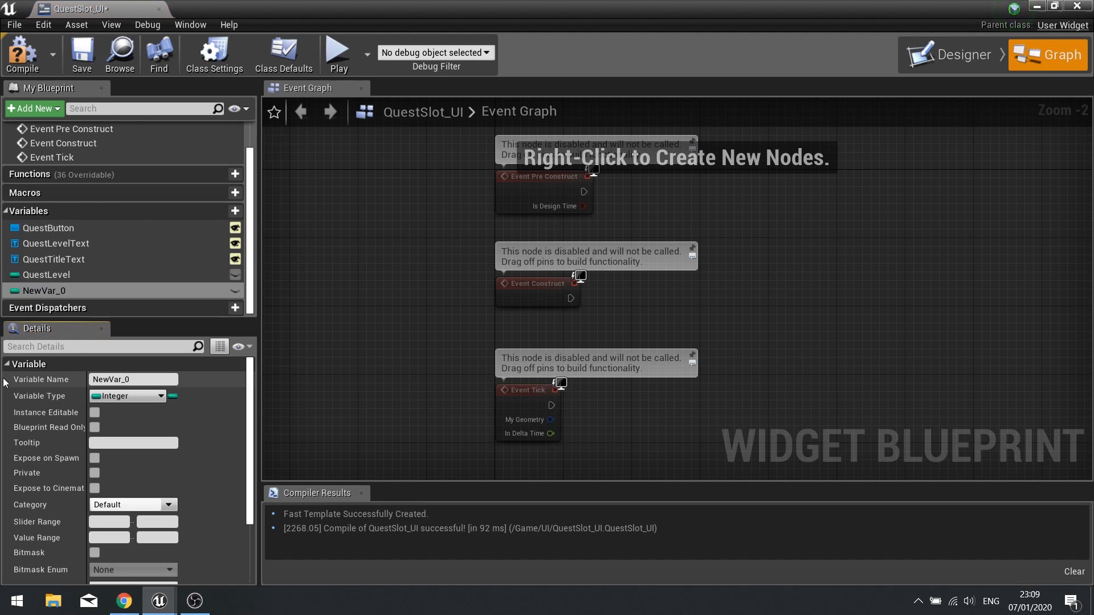
pyautogui.moveTo(136, 379); pyautogui.dragTo(2, 389)
pyautogui.write('QuestTitle')
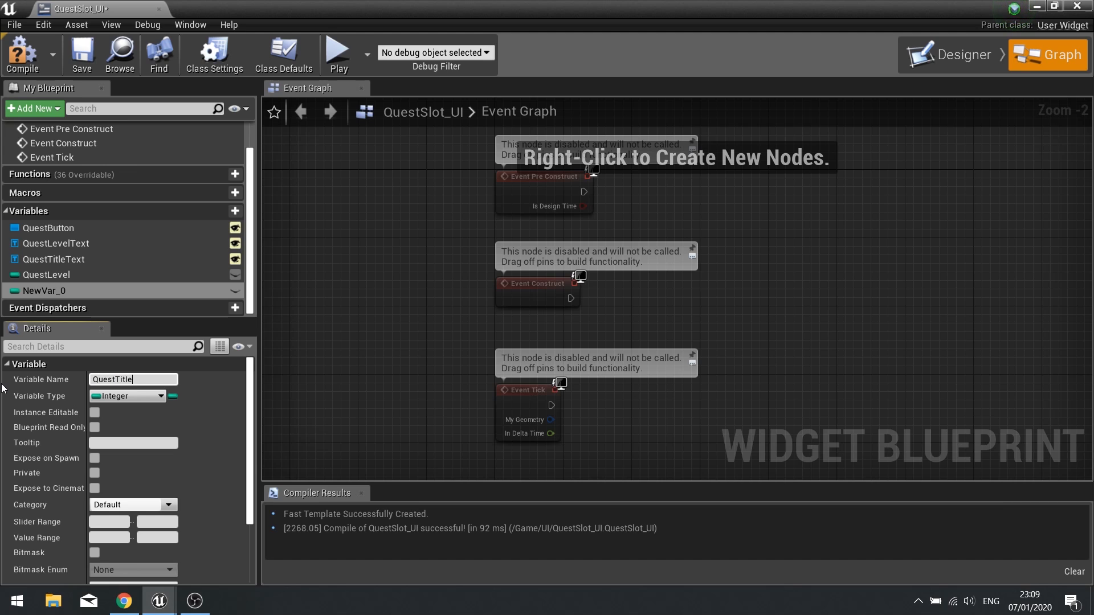
pyautogui.press('Return')
pyautogui.click(127, 396)
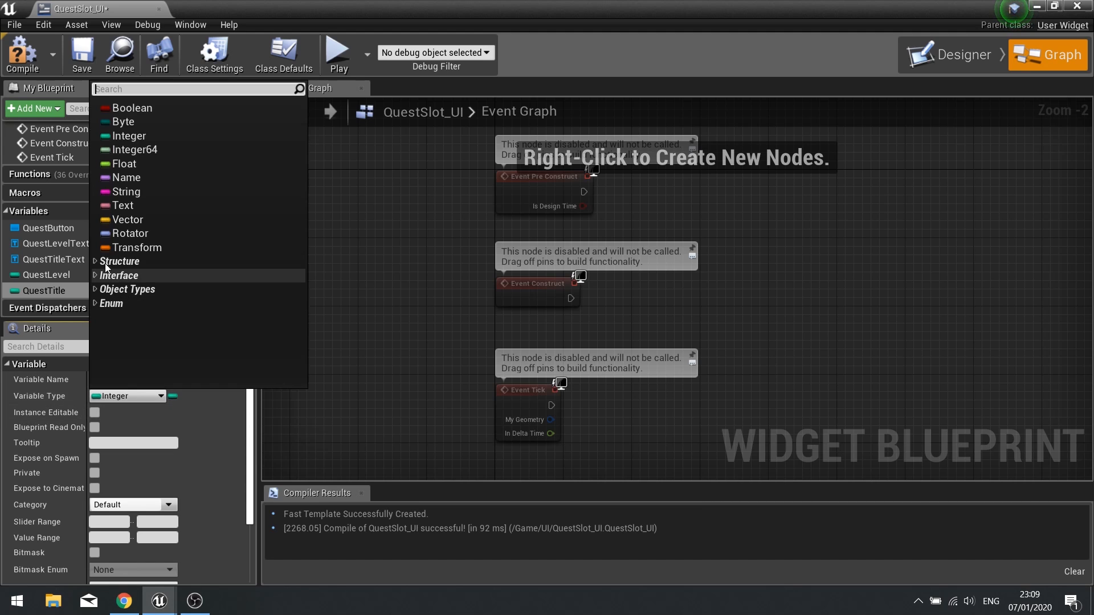
pyautogui.click(115, 206)
# Add a Text variable named QuestDescription.
pyautogui.click(235, 212)
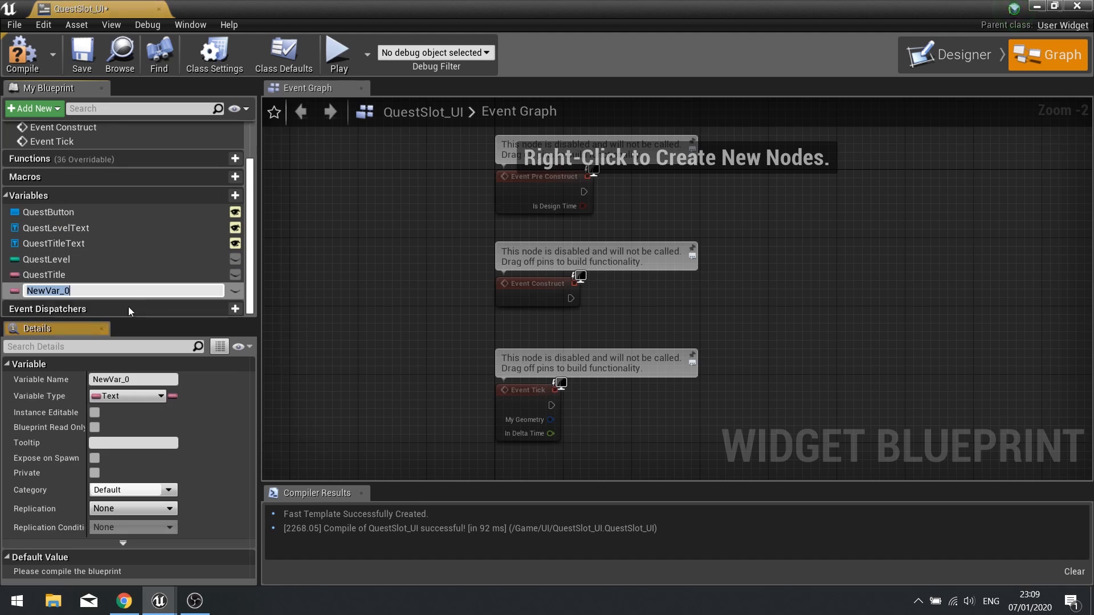
pyautogui.moveTo(148, 381); pyautogui.dragTo(1, 381)
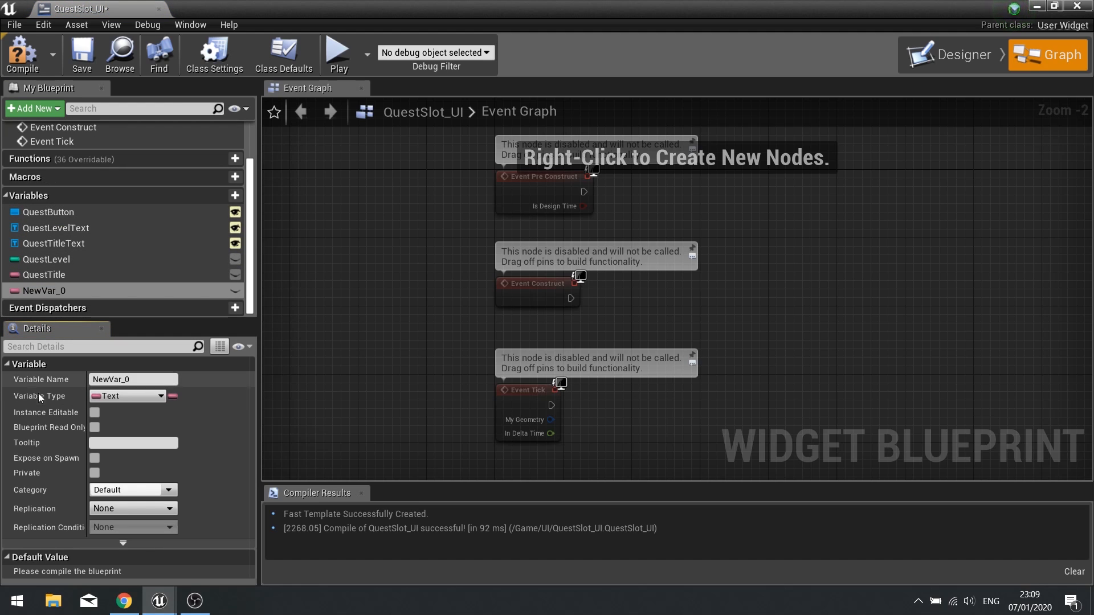
pyautogui.moveTo(140, 380); pyautogui.dragTo(1, 395)
pyautogui.write('Quest')
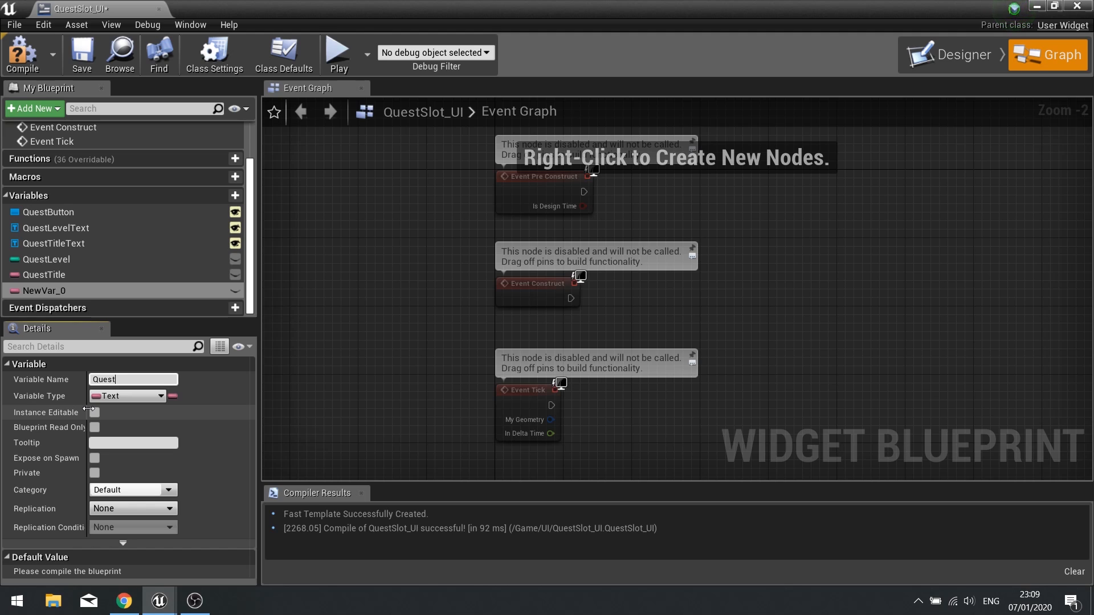
pyautogui.write('Description')
pyautogui.press('Return')
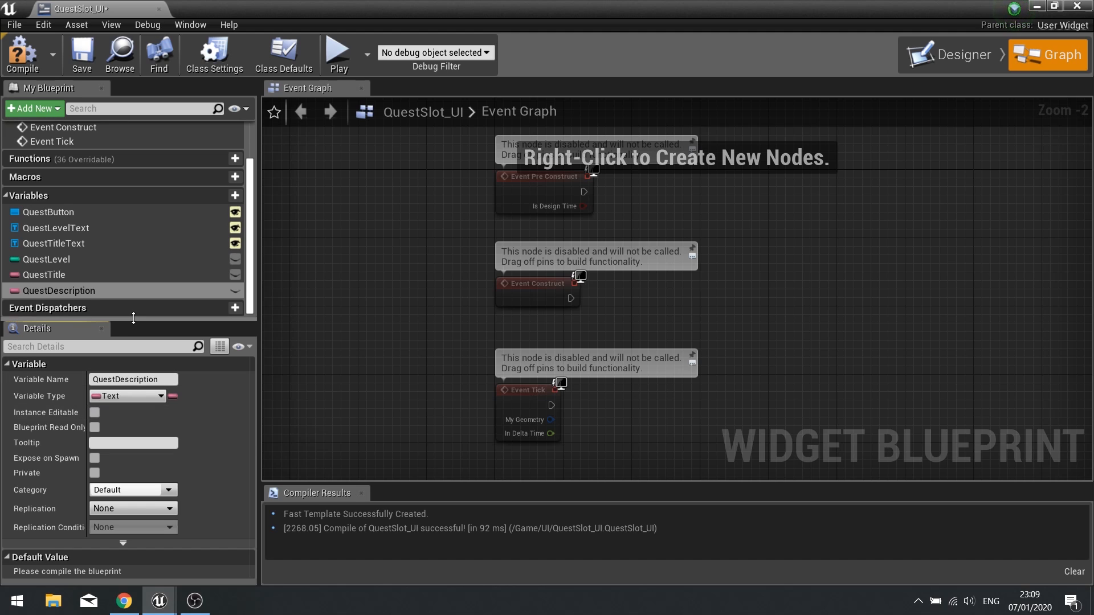
# Make the QuestLevel variable instance editable.
pyautogui.click(74, 272)
pyautogui.click(74, 261)
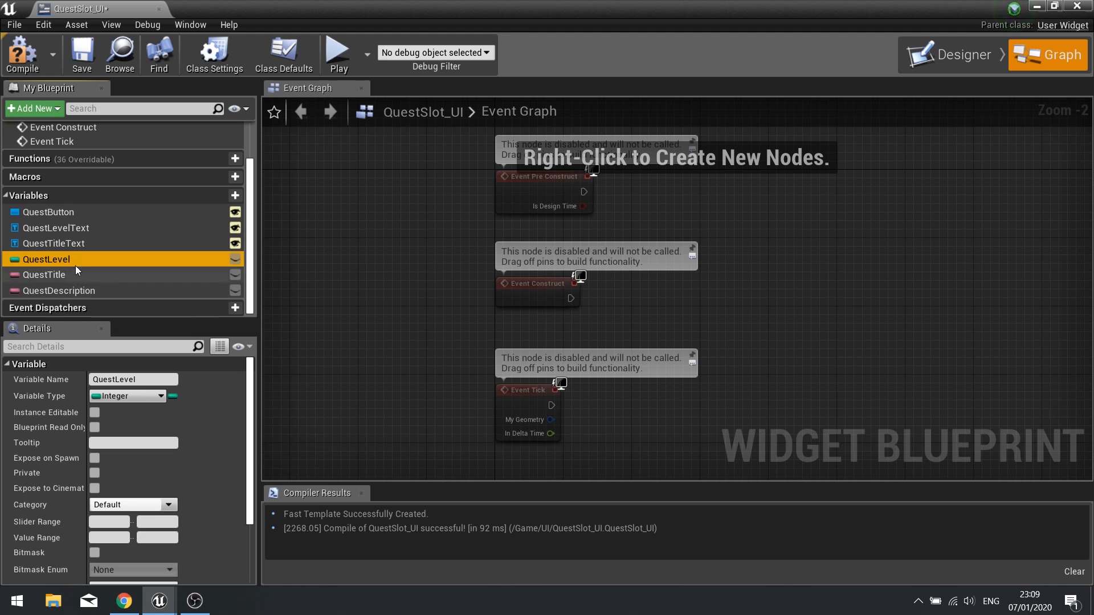
pyautogui.click(74, 274)
pyautogui.press('Down')
pyautogui.press('Up')
pyautogui.press('Up')
pyautogui.click(95, 413)
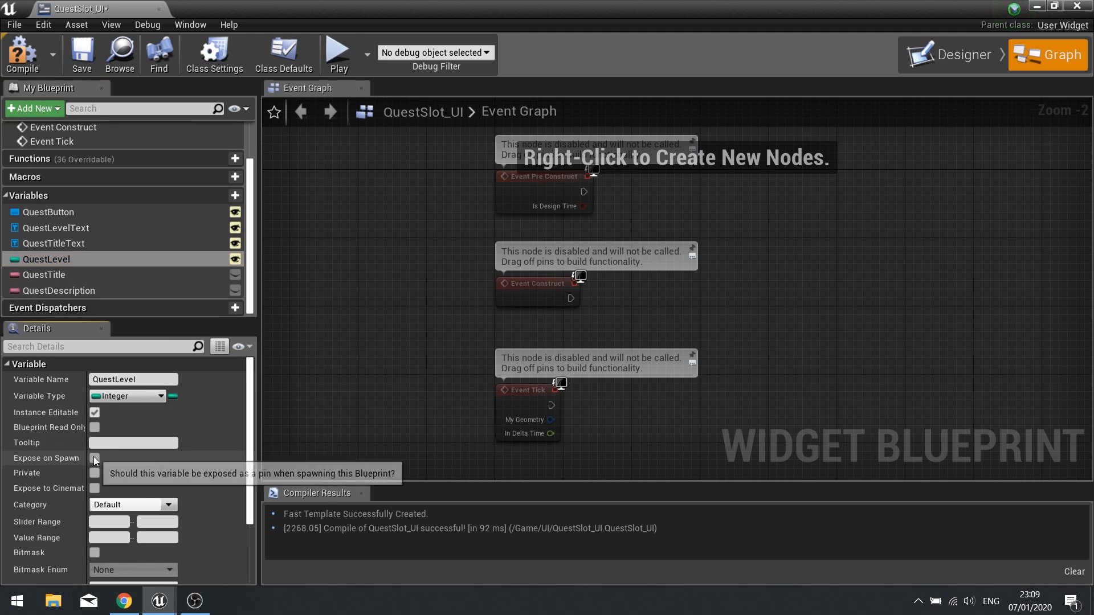
# Make the QuestTitle and QuestDescription variables instance editable and exposed on spawn, and compile the blueprint.
pyautogui.click(66, 278)
pyautogui.click(95, 412)
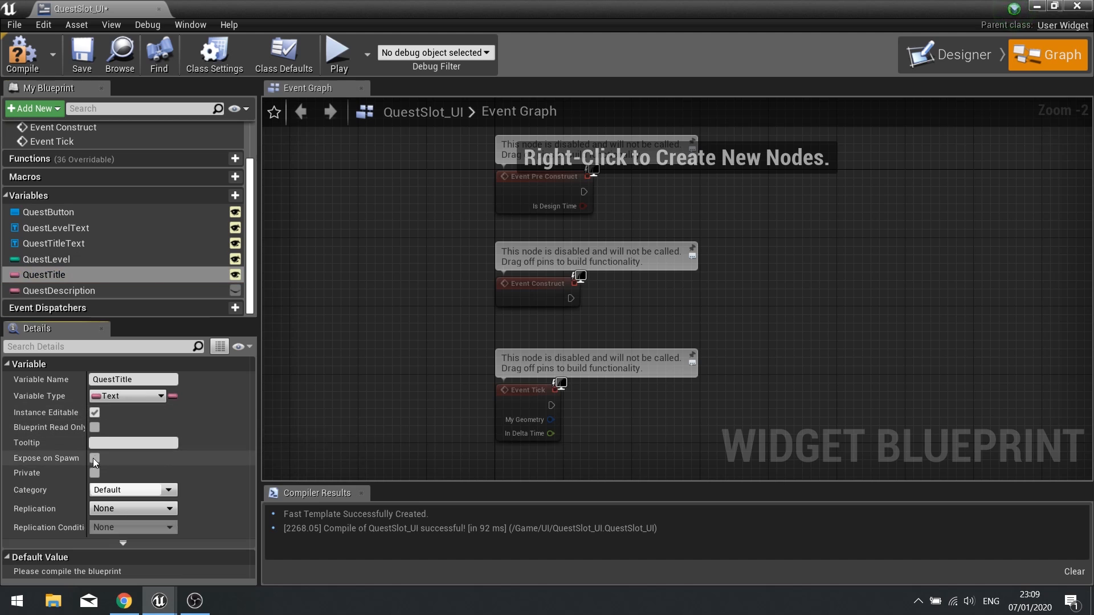
pyautogui.click(95, 458)
pyautogui.click(67, 292)
pyautogui.click(94, 413)
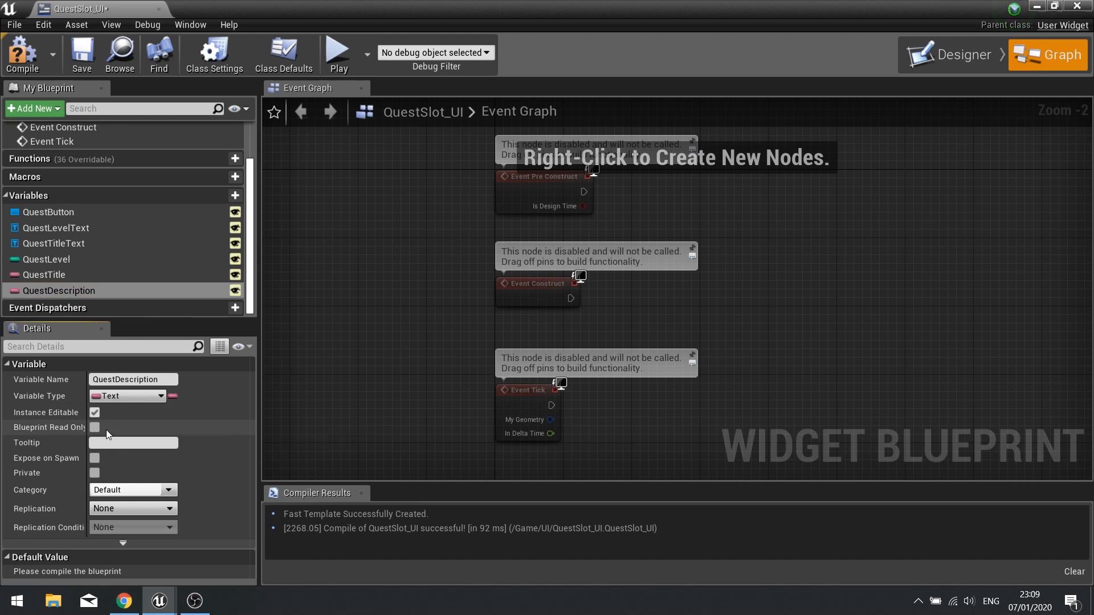
pyautogui.click(95, 458)
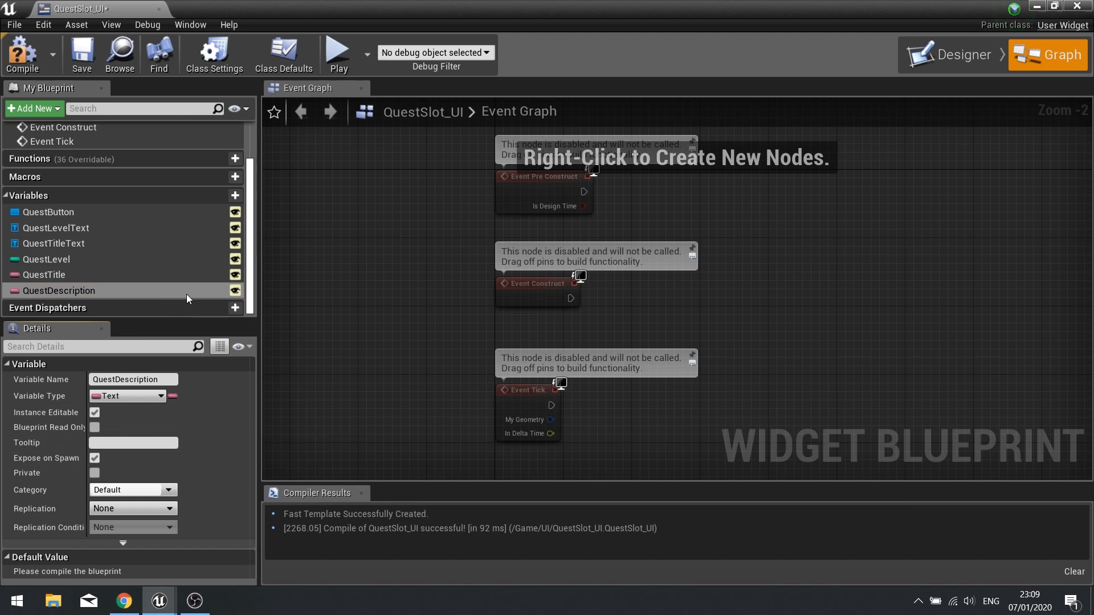
pyautogui.moveTo(422, 342); pyautogui.dragTo(335, 328, button='right')
pyautogui.click(21, 53)
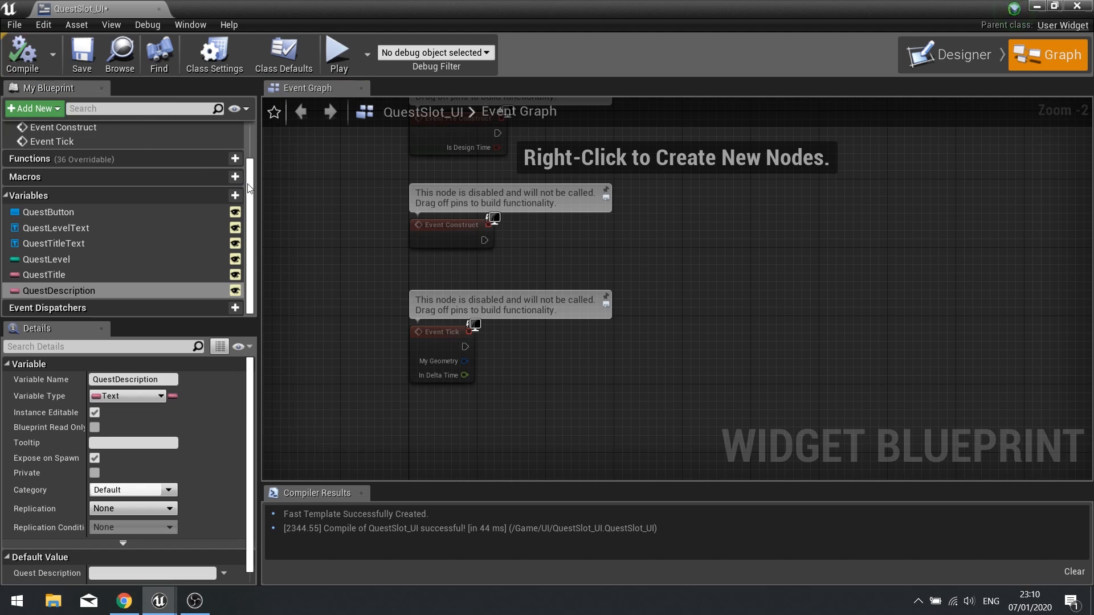
# Delete the Event Tick and Event Construct nodes from the event graph.
pyautogui.moveTo(406, 254); pyautogui.dragTo(397, 321, button='right')
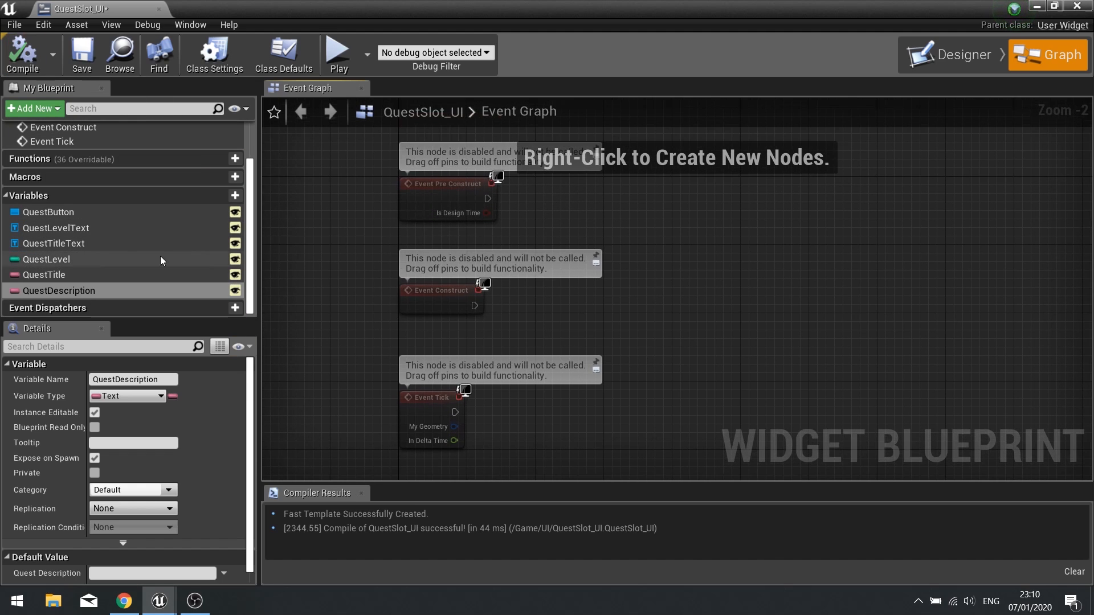
pyautogui.click(417, 294)
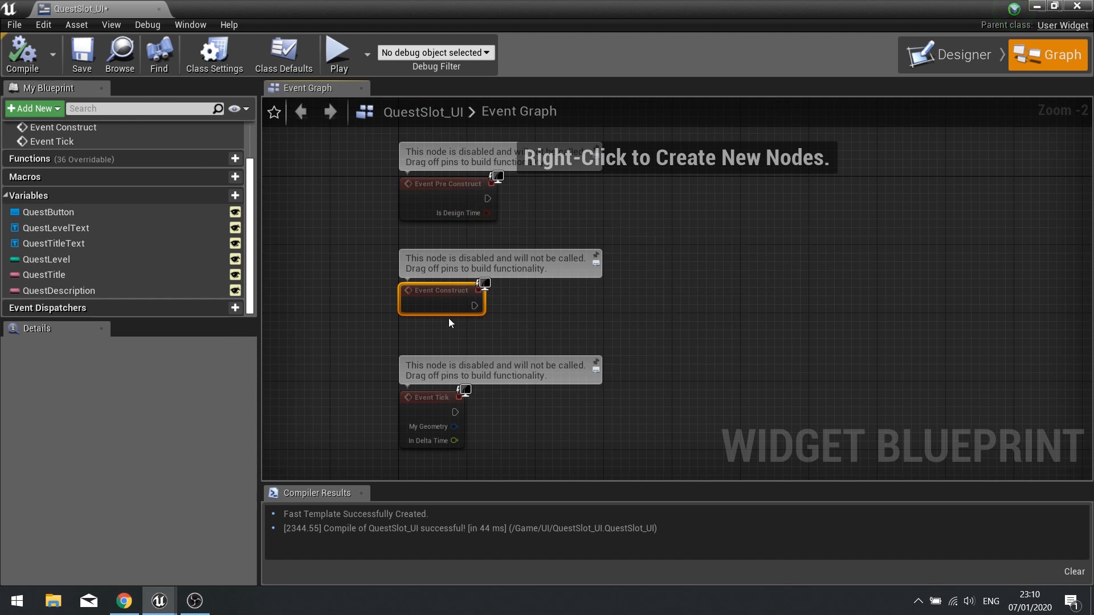
pyautogui.click(431, 398)
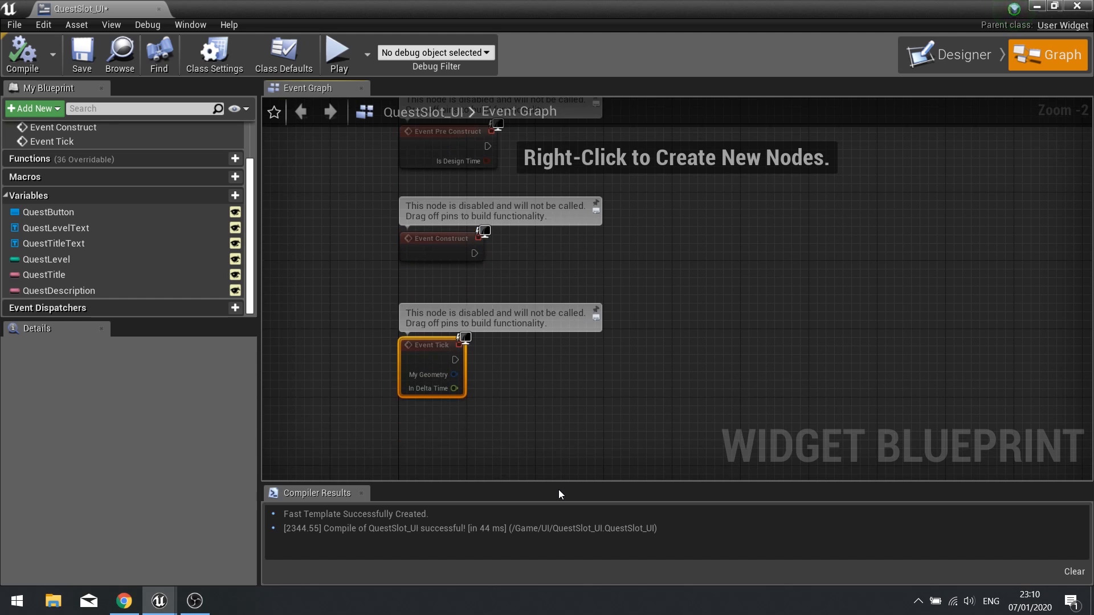
pyautogui.press('Delete')
pyautogui.click(442, 248)
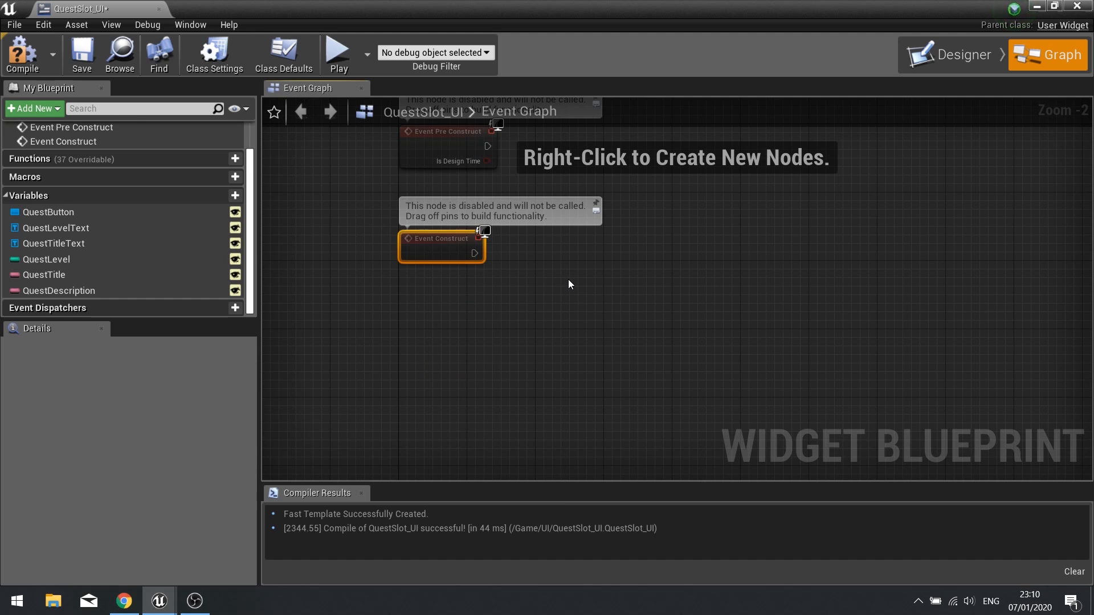
pyautogui.press('Delete')
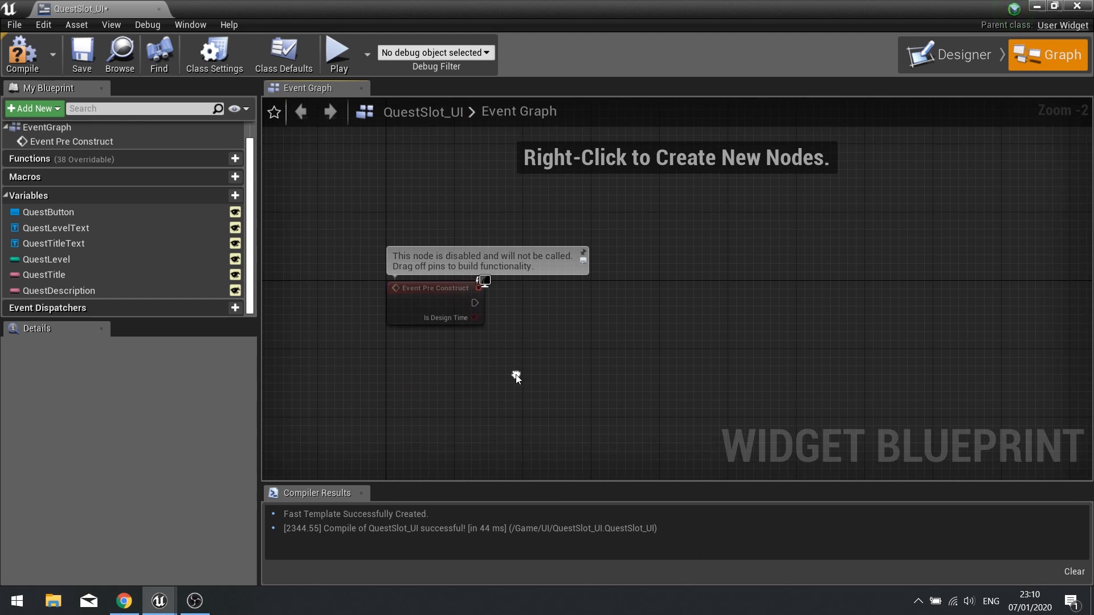
# Get QuestLevelText, add a SetText (Text) node targeting it, and run that node from Event Pre Construct.
pyautogui.click(85, 262)
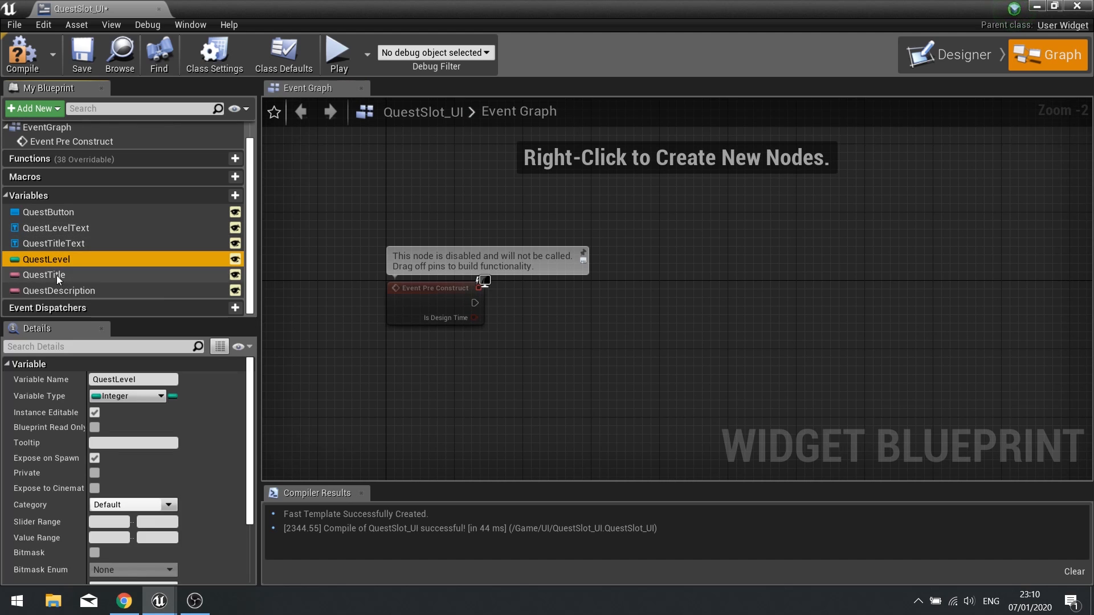
pyautogui.moveTo(68, 232); pyautogui.dragTo(486, 228)
pyautogui.click(496, 242)
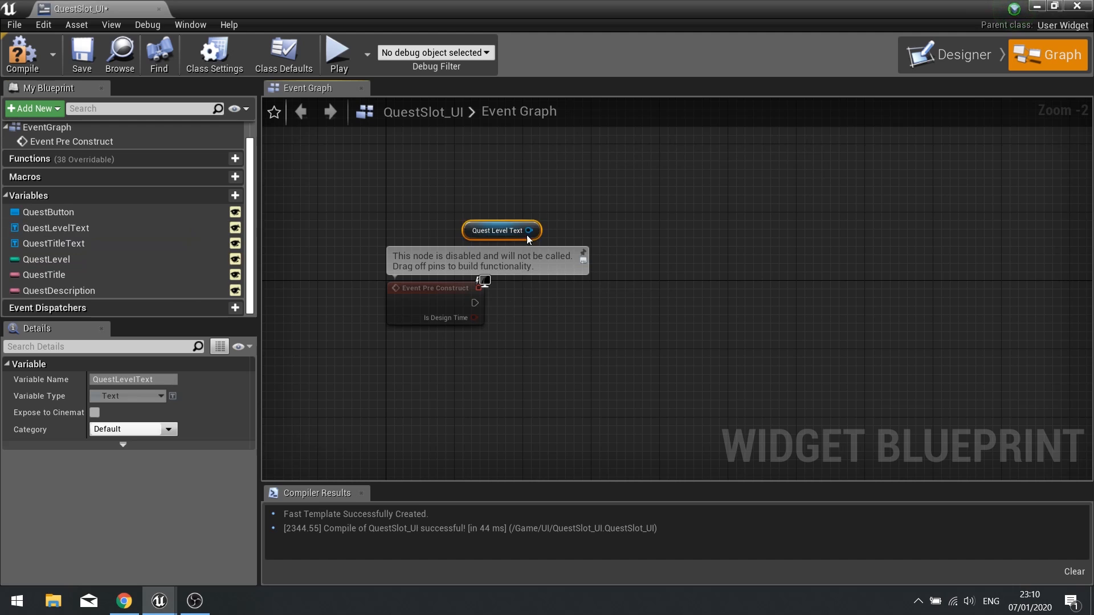
pyautogui.moveTo(528, 231); pyautogui.dragTo(586, 316)
pyautogui.write('set text')
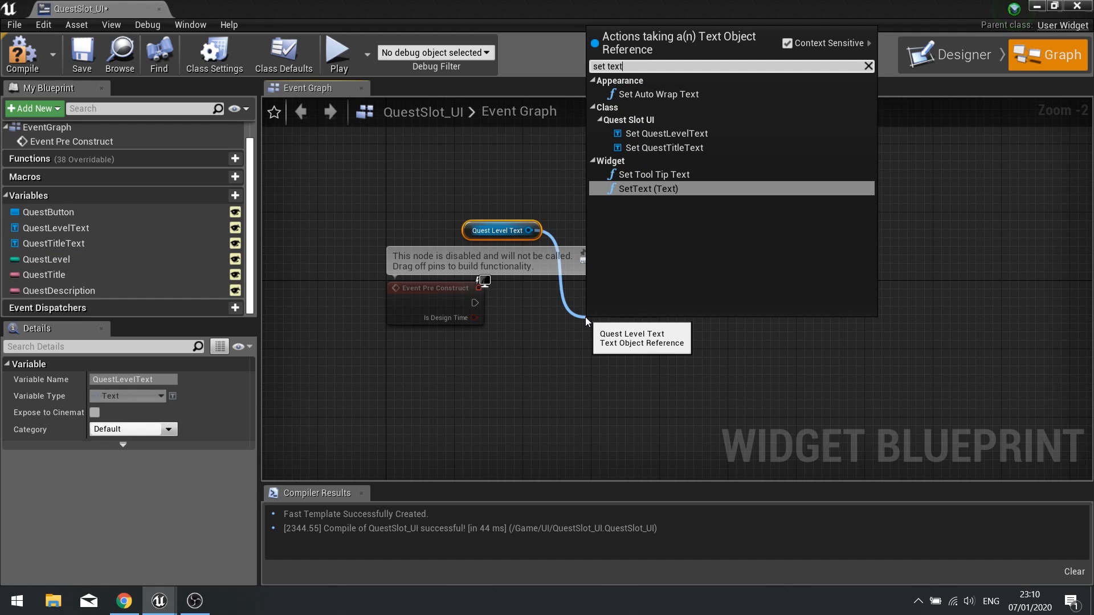
pyautogui.press('Return')
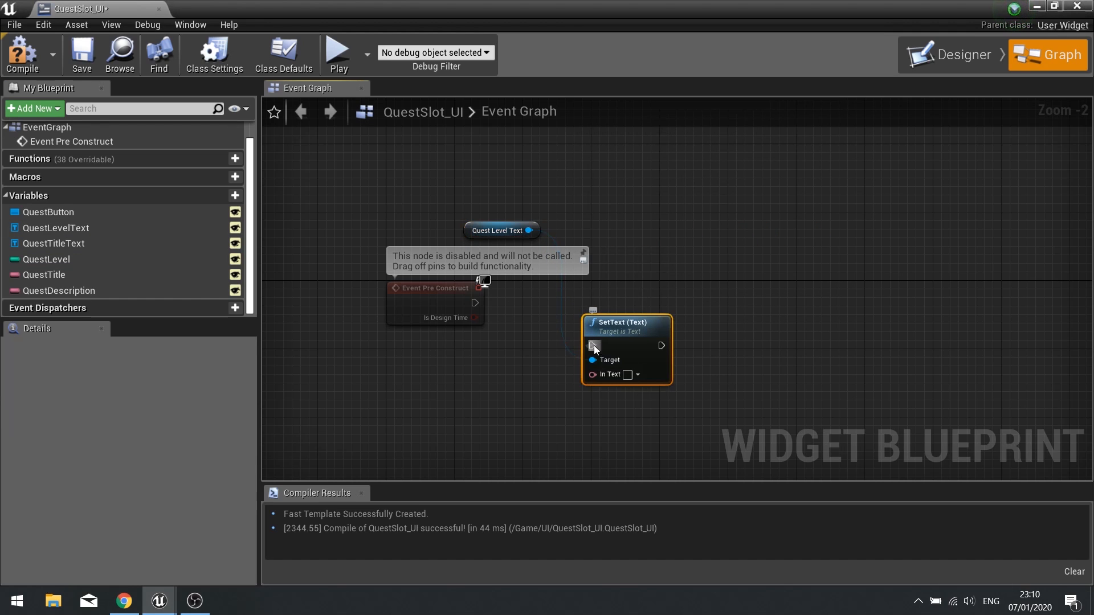
pyautogui.moveTo(592, 346); pyautogui.dragTo(474, 303)
pyautogui.moveTo(597, 324); pyautogui.dragTo(587, 280)
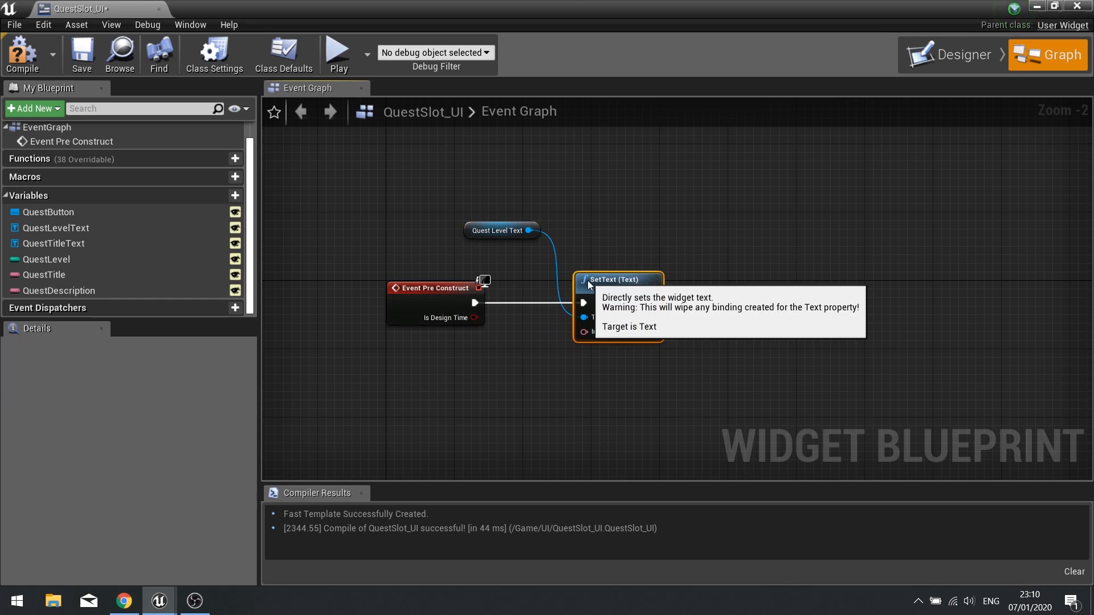
# Feed the QuestLevel variable through a ToText (integer) conversion into the In Text input of QuestLevelText's SetText node.
pyautogui.moveTo(57, 259); pyautogui.dragTo(507, 357)
pyautogui.keyDown('ctrl'); pyautogui.click(420, 384); pyautogui.keyUp('ctrl')
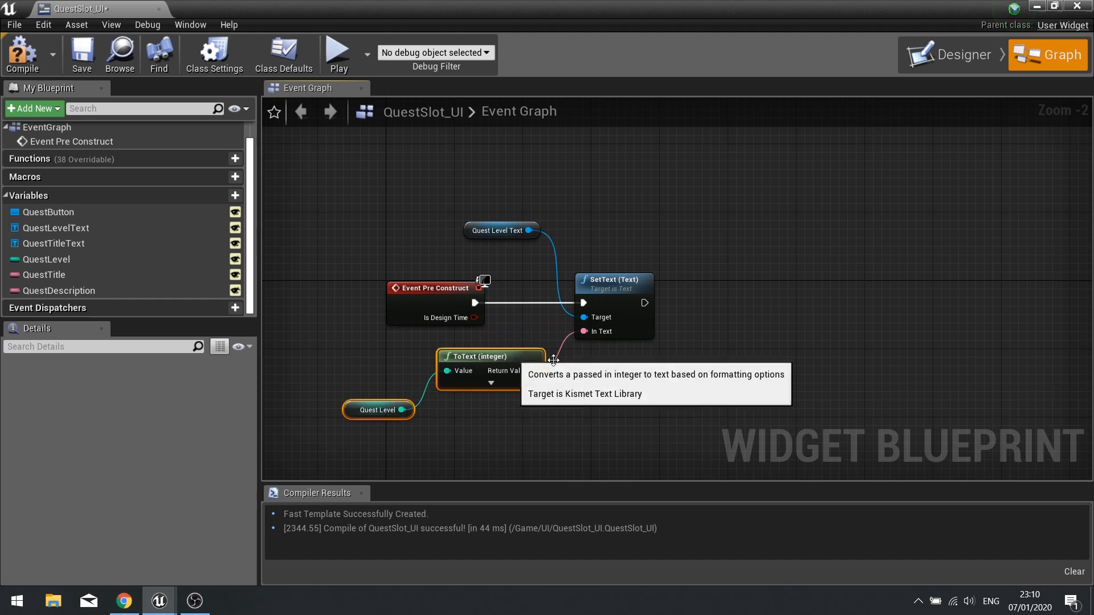
pyautogui.click(662, 395)
# Get QuestTitleText, add a SetText (Text) node targeting it, and run it after the first SetText node.
pyautogui.moveTo(56, 272)
pyautogui.mouseDown()
pyautogui.moveTo(796, 290)
pyautogui.moveTo(706, 254)
pyautogui.moveTo(37, 269)
pyautogui.mouseUp()
pyautogui.moveTo(81, 241); pyautogui.dragTo(802, 318)
pyautogui.click(725, 271)
pyautogui.write('se')
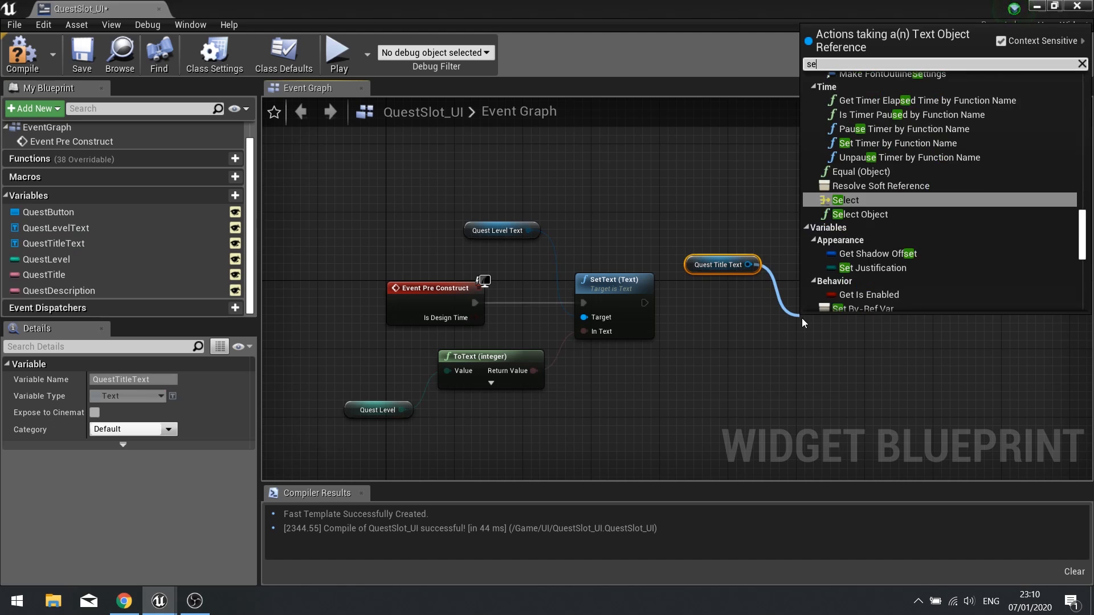
pyautogui.write('t text')
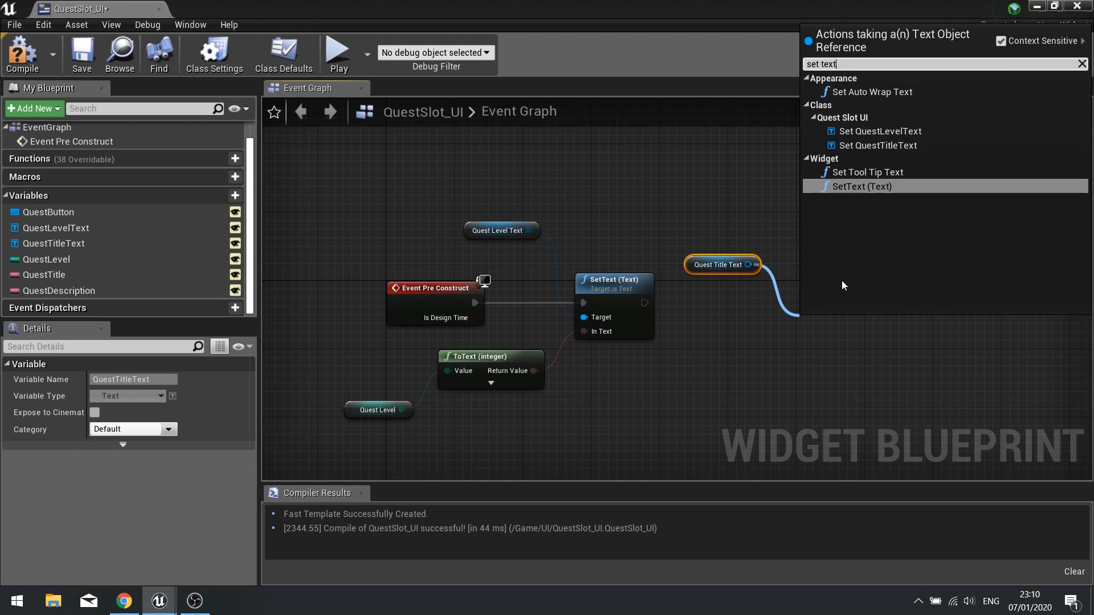
pyautogui.click(862, 188)
pyautogui.moveTo(805, 345); pyautogui.dragTo(645, 306)
pyautogui.moveTo(810, 333); pyautogui.dragTo(817, 290)
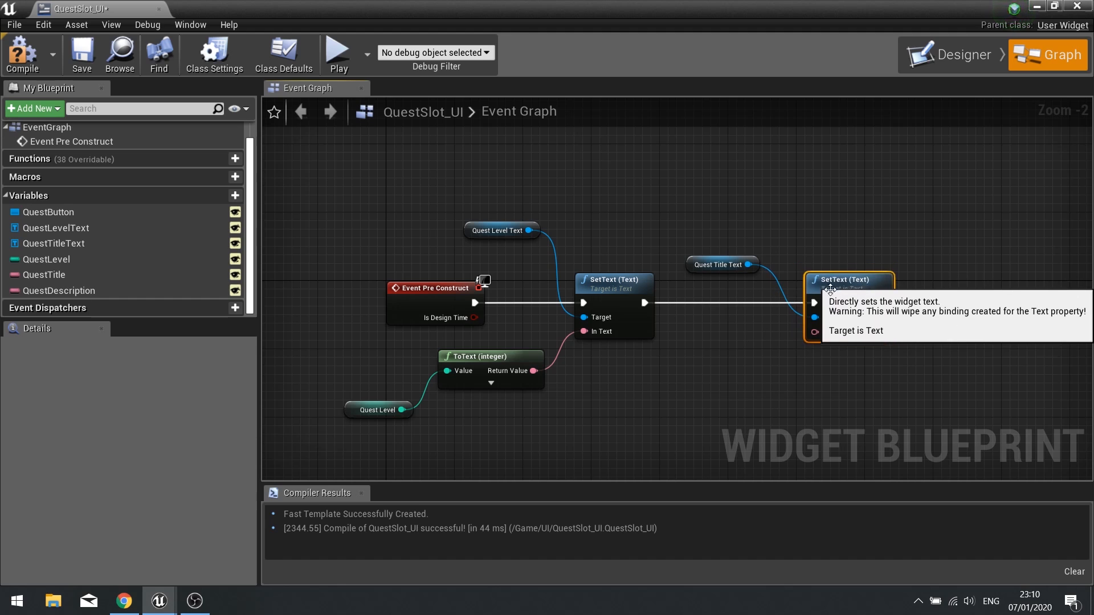
# Connect the QuestTitle variable to the second SetText node's In Text input and compile the blueprint.
pyautogui.moveTo(27, 272); pyautogui.dragTo(815, 332)
pyautogui.moveTo(726, 333); pyautogui.dragTo(726, 350)
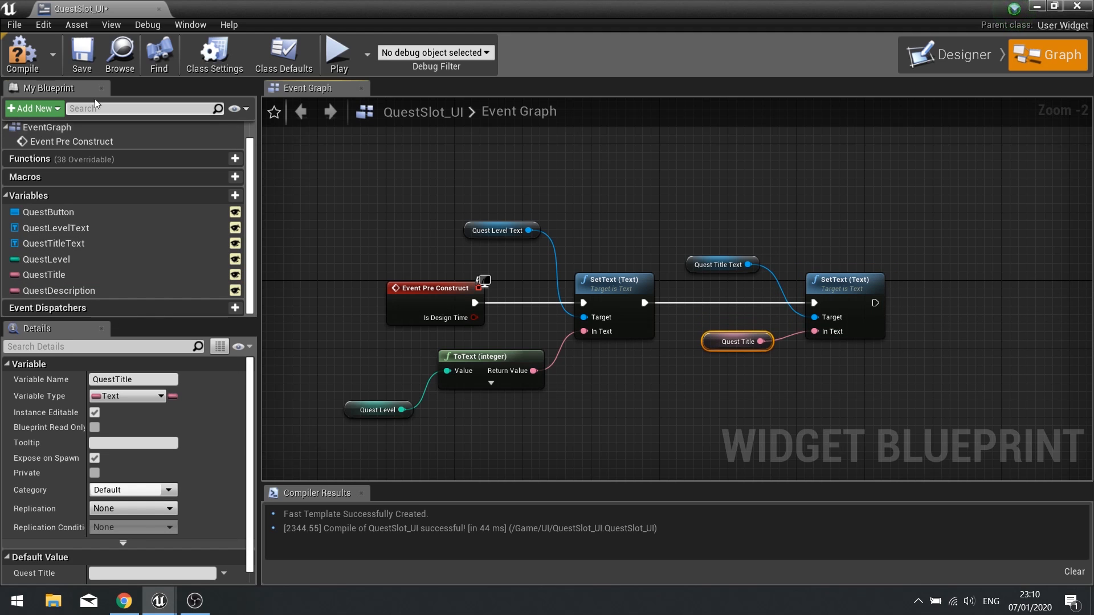
pyautogui.click(21, 53)
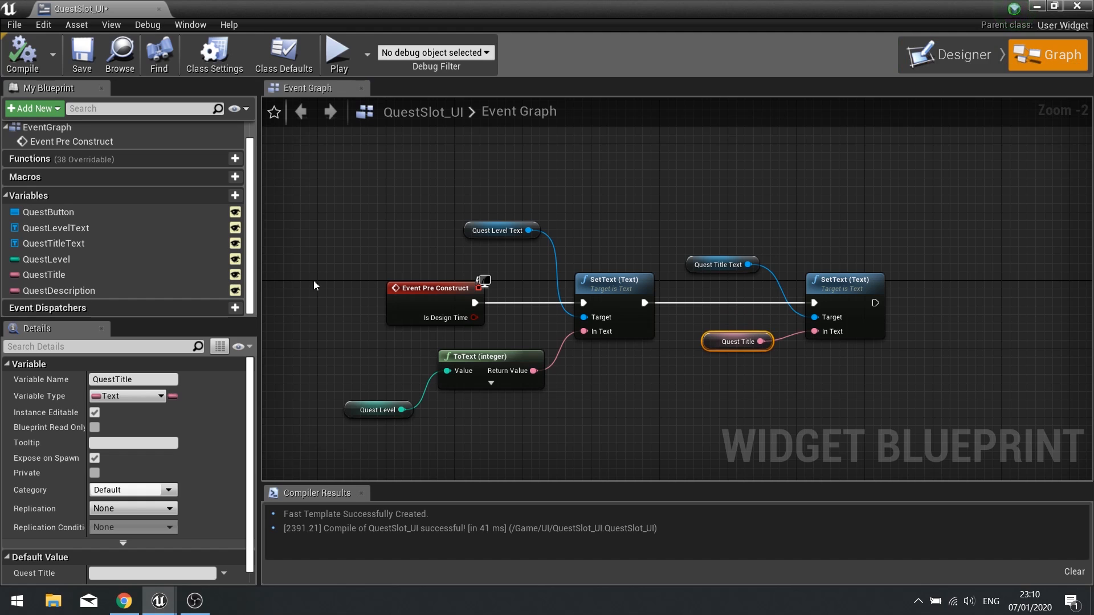
# Set the QuestLevel variable's default value to 1.
pyautogui.click(50, 263)
pyautogui.scroll(-3, 197, 474)
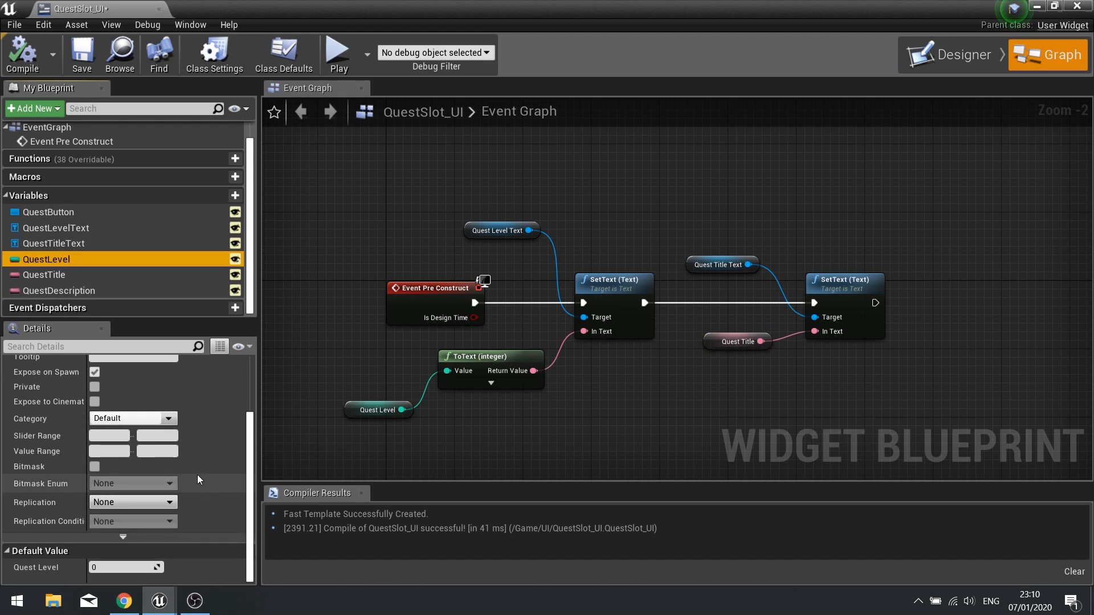
pyautogui.click(108, 569)
pyautogui.press('Return')
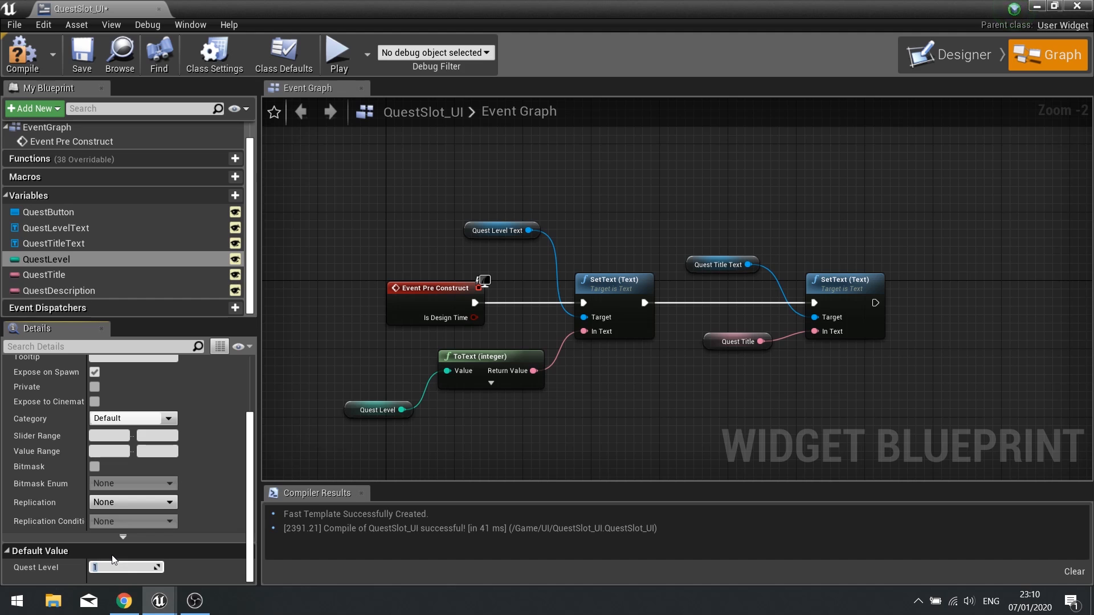
# Set the QuestTitle variable's default value to "Default Quest Title" and compile the blueprint.
pyautogui.click(64, 275)
pyautogui.click(110, 571)
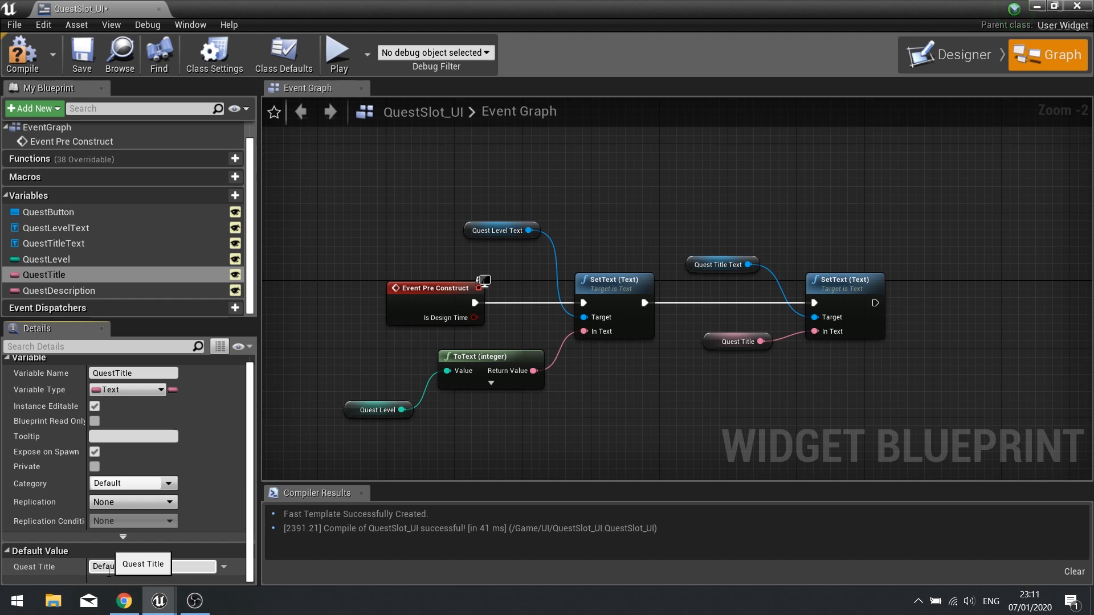
pyautogui.press('Return')
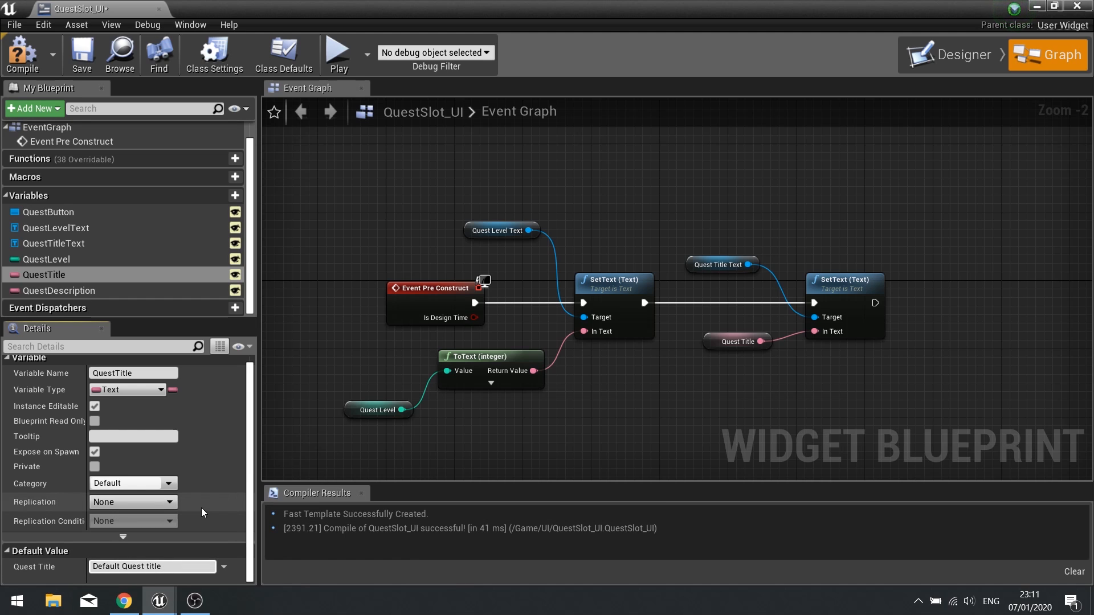
pyautogui.press('BackSpace')
pyautogui.press('BackSpace')
pyautogui.press('BackSpace')
pyautogui.press('BackSpace')
pyautogui.press('BackSpace')
pyautogui.write('Title')
pyautogui.click(22, 54)
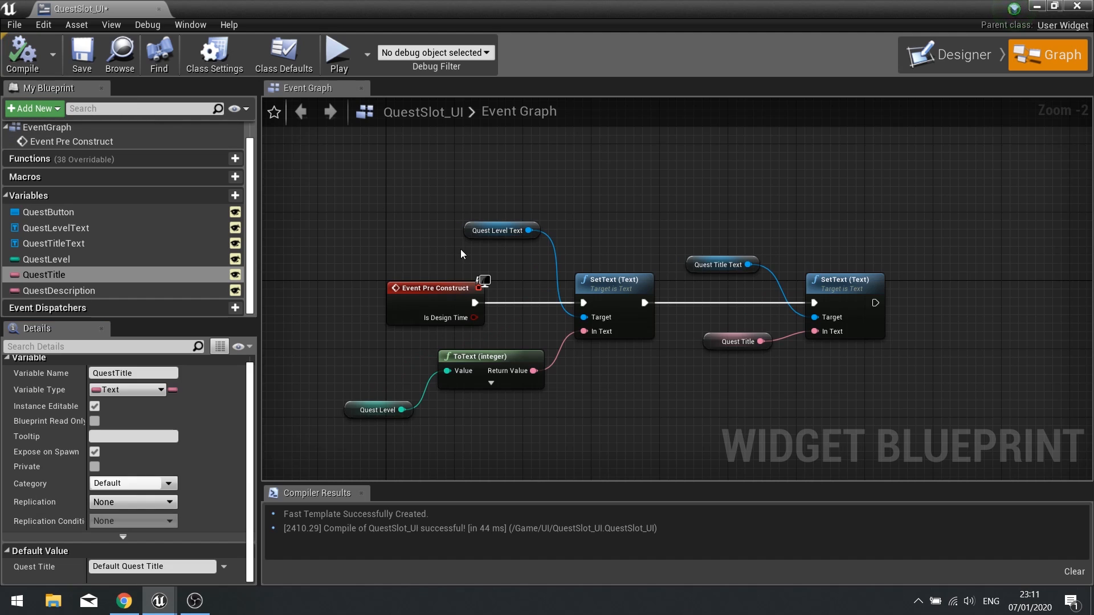
# Check the quest slot's default level and title text in the widget's Designer view.
pyautogui.scroll(-3, 723, 348)
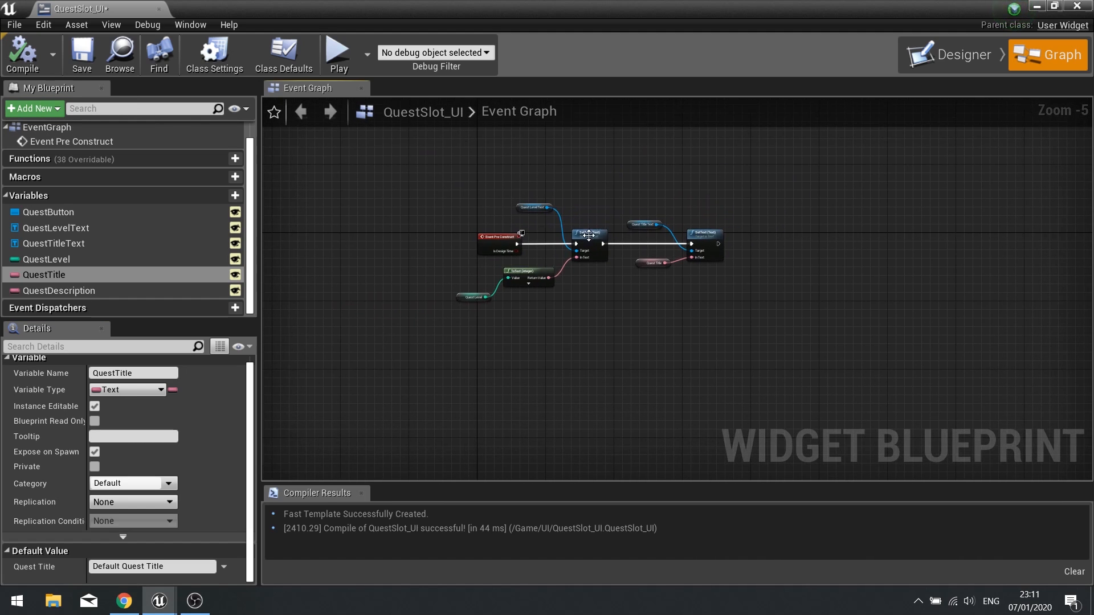
pyautogui.moveTo(588, 235); pyautogui.dragTo(511, 285, button='right')
pyautogui.click(374, 213)
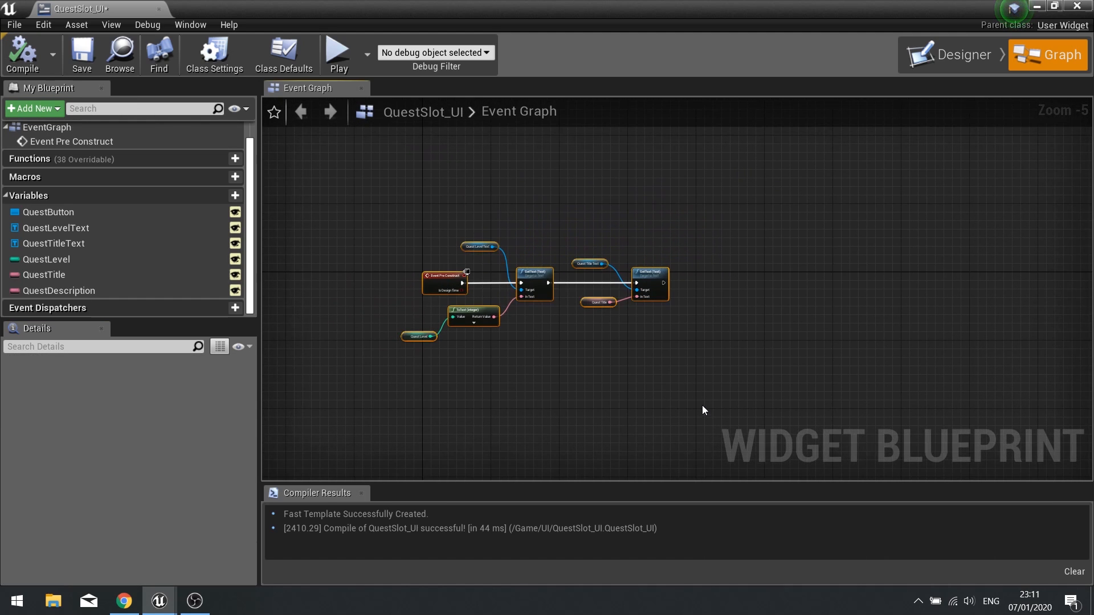
pyautogui.click(949, 54)
pyautogui.scroll(-2, 430, 278)
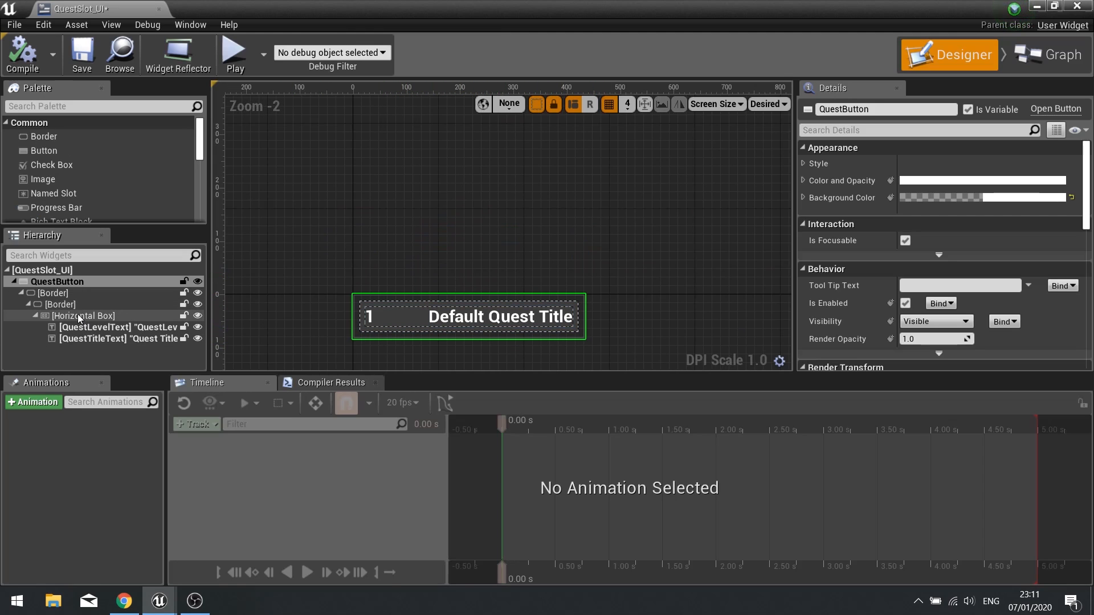
# Return to the widget's graph and add an event dispatcher named QuestSelected.
pyautogui.click(1047, 54)
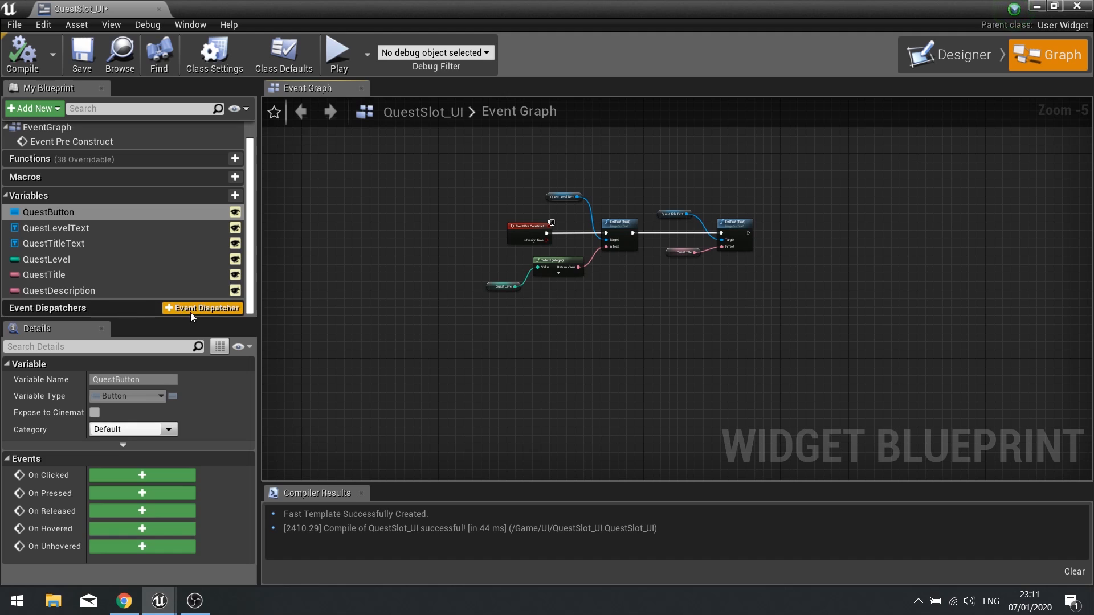
pyautogui.click(190, 310)
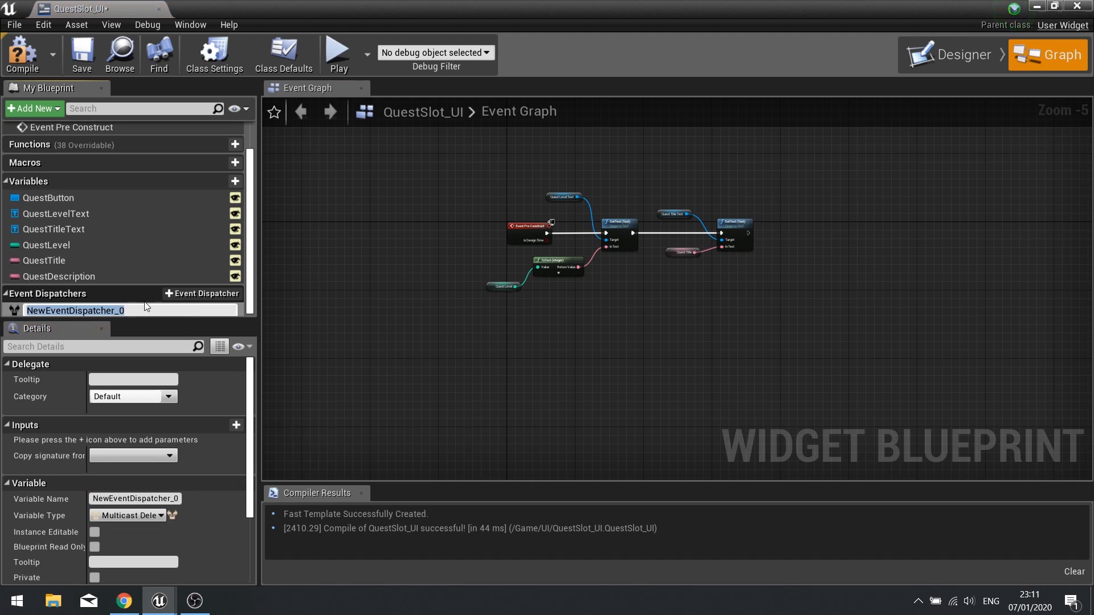
pyautogui.write('QuestSelected')
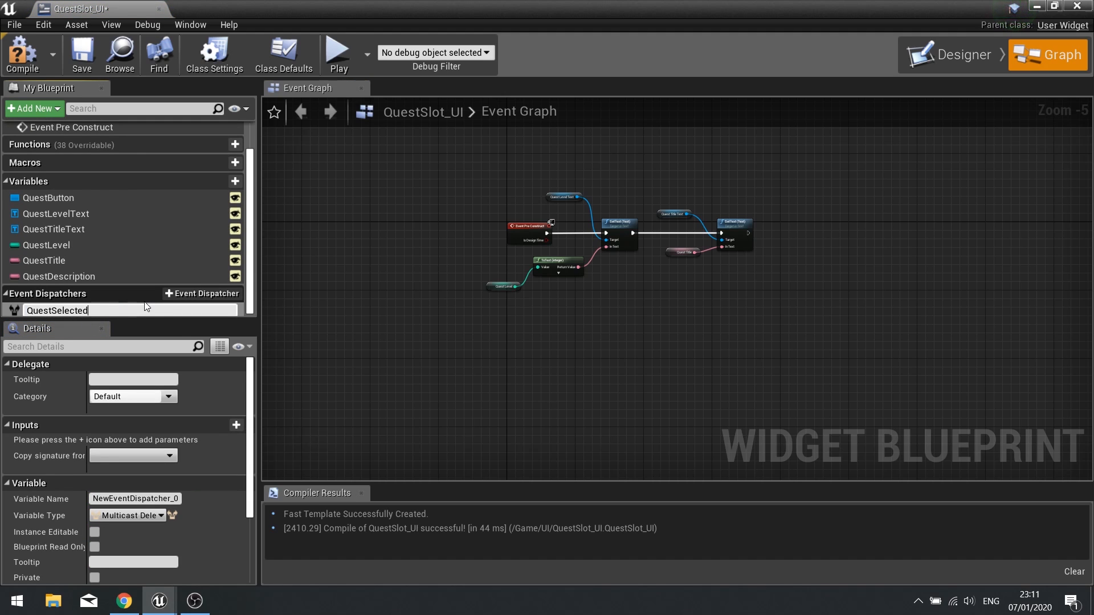
pyautogui.press('Return')
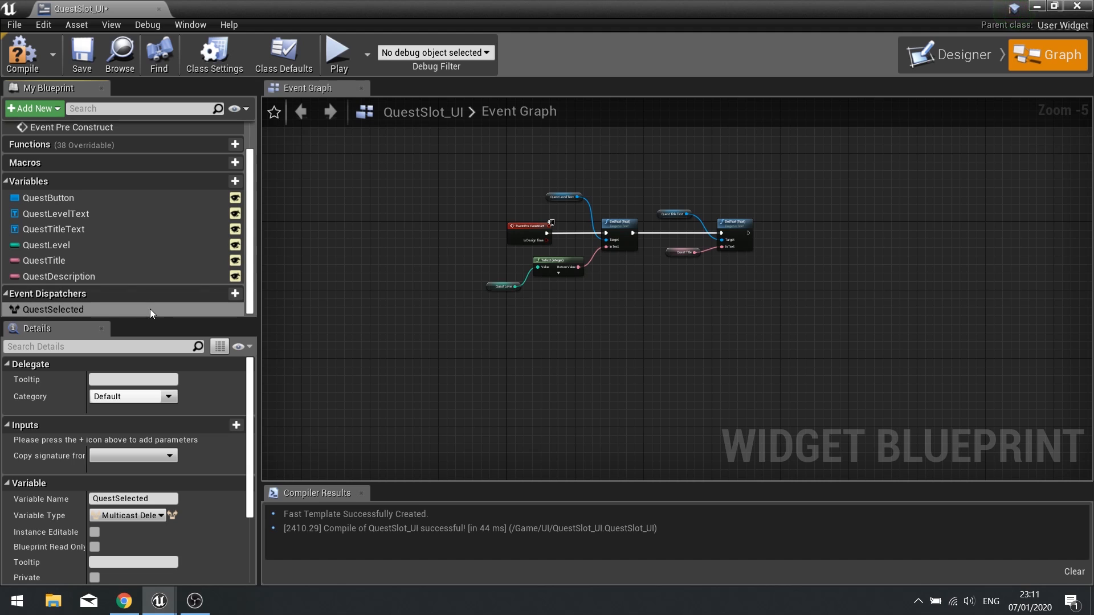
# Add an On Clicked event for QuestButton to the event graph.
pyautogui.moveTo(588, 378); pyautogui.dragTo(572, 340, button='right')
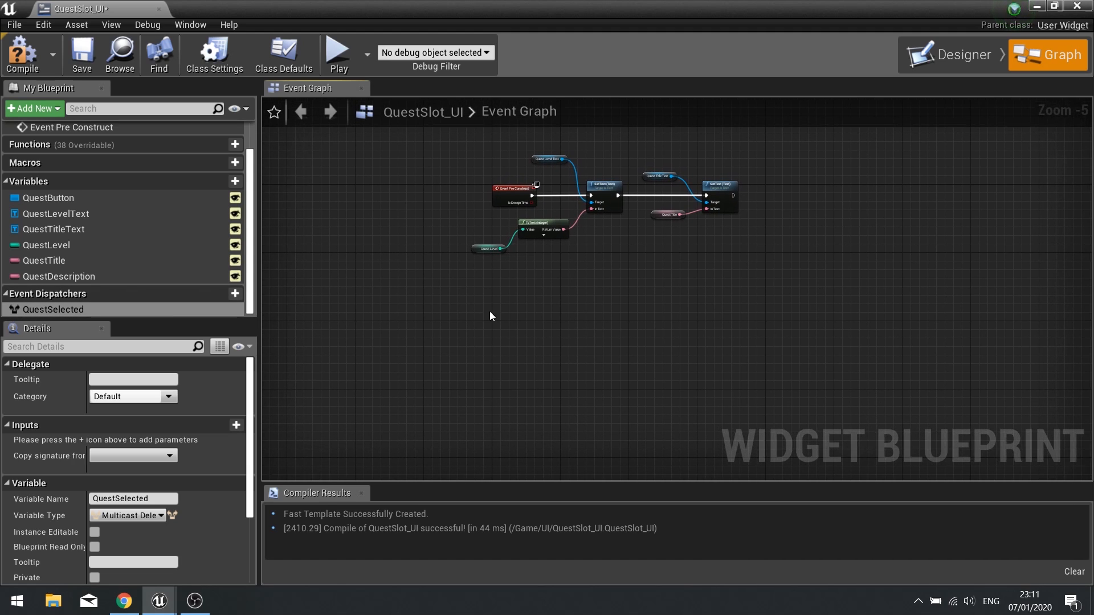
pyautogui.click(60, 199)
pyautogui.rightClick(61, 197)
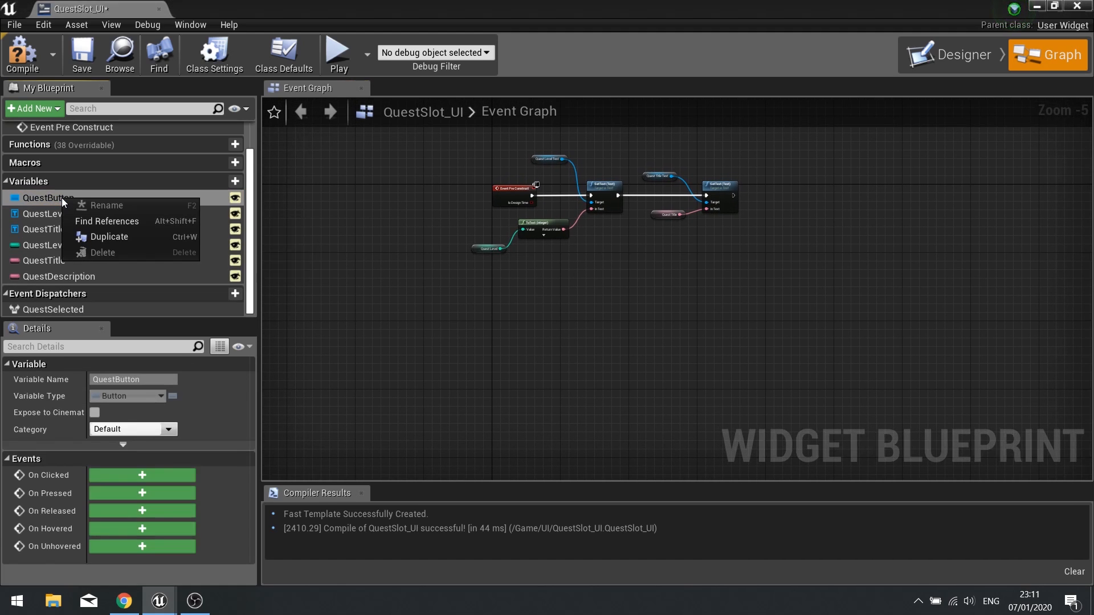
pyautogui.click(117, 477)
pyautogui.moveTo(701, 374); pyautogui.dragTo(383, 370, button='right')
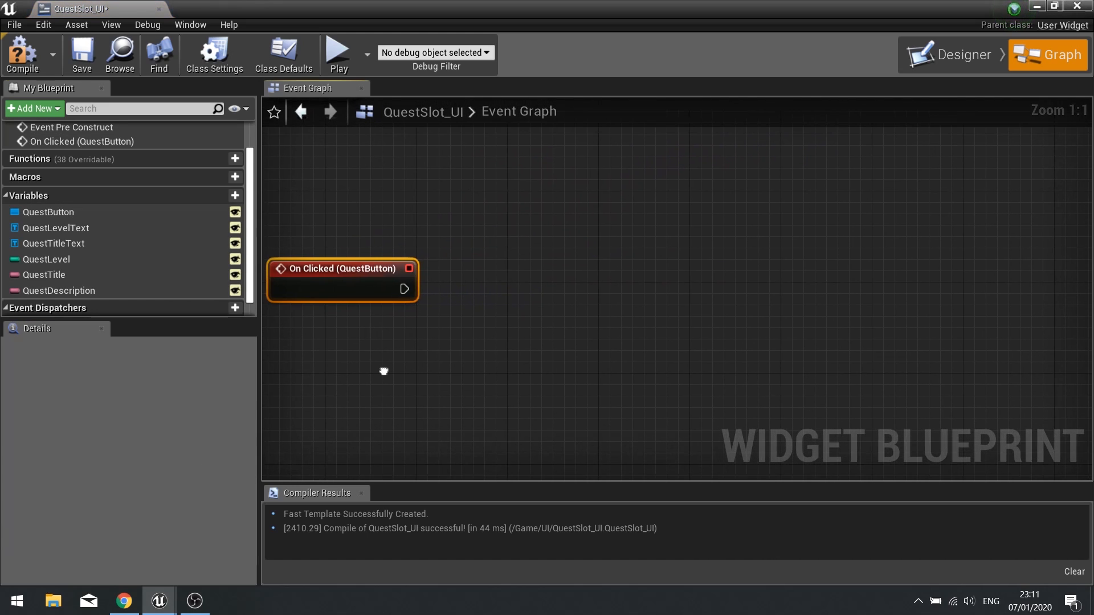
# Call the QuestSelected dispatcher from QuestButton's On Clicked event and compile the blueprint.
pyautogui.scroll(-1, 76, 275)
pyautogui.moveTo(59, 311); pyautogui.dragTo(403, 290)
pyautogui.click(532, 296)
pyautogui.moveTo(541, 287); pyautogui.dragTo(540, 276)
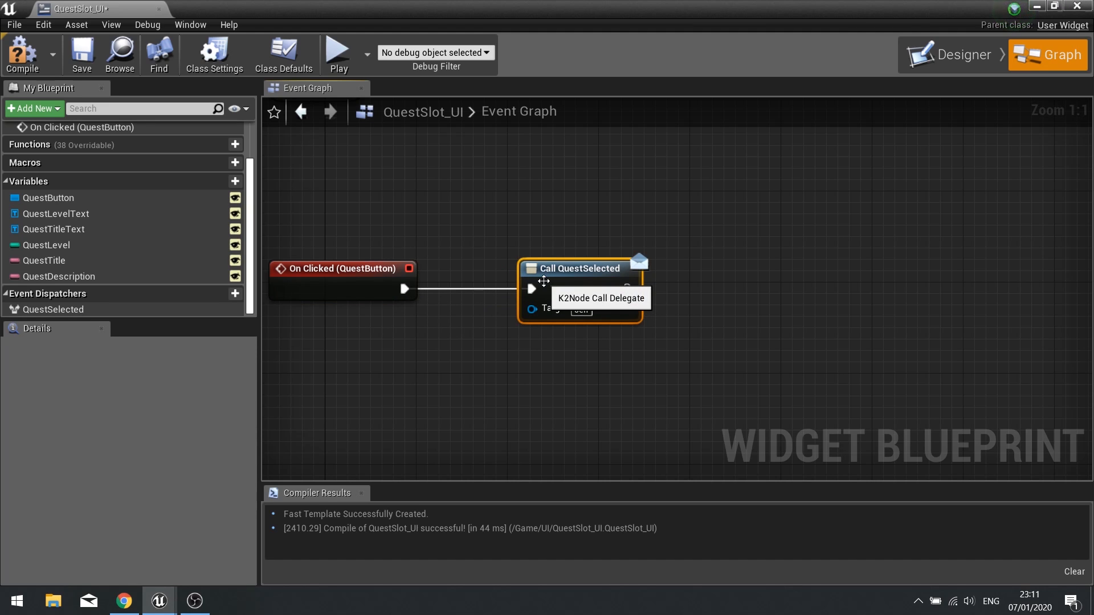
pyautogui.click(22, 54)
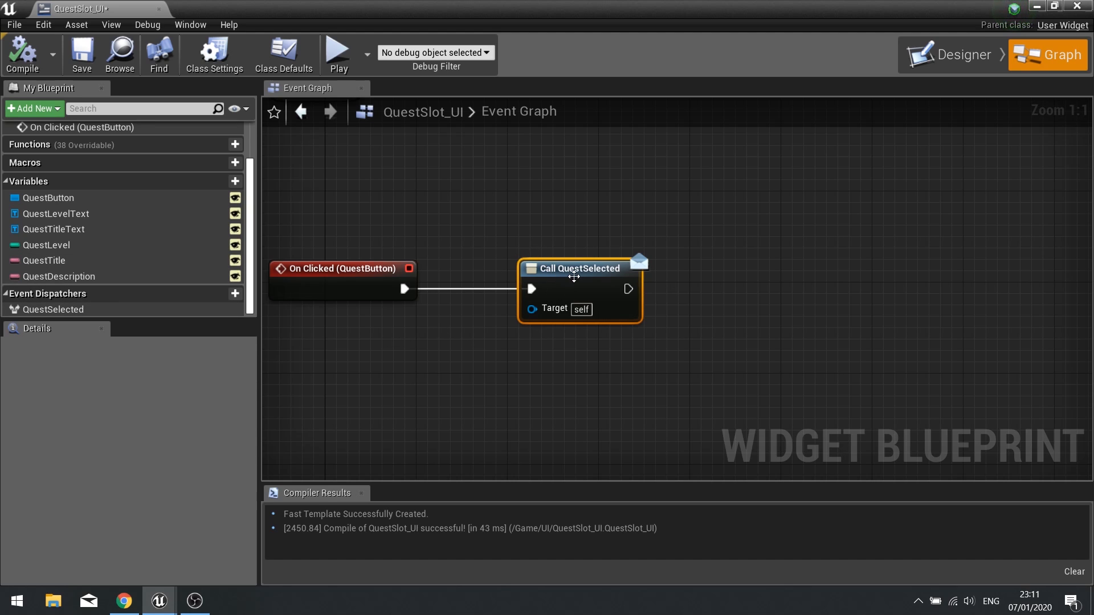
# Add a Text input named QuestTitle to the QuestSelected event dispatcher.
pyautogui.moveTo(479, 227); pyautogui.dragTo(745, 395)
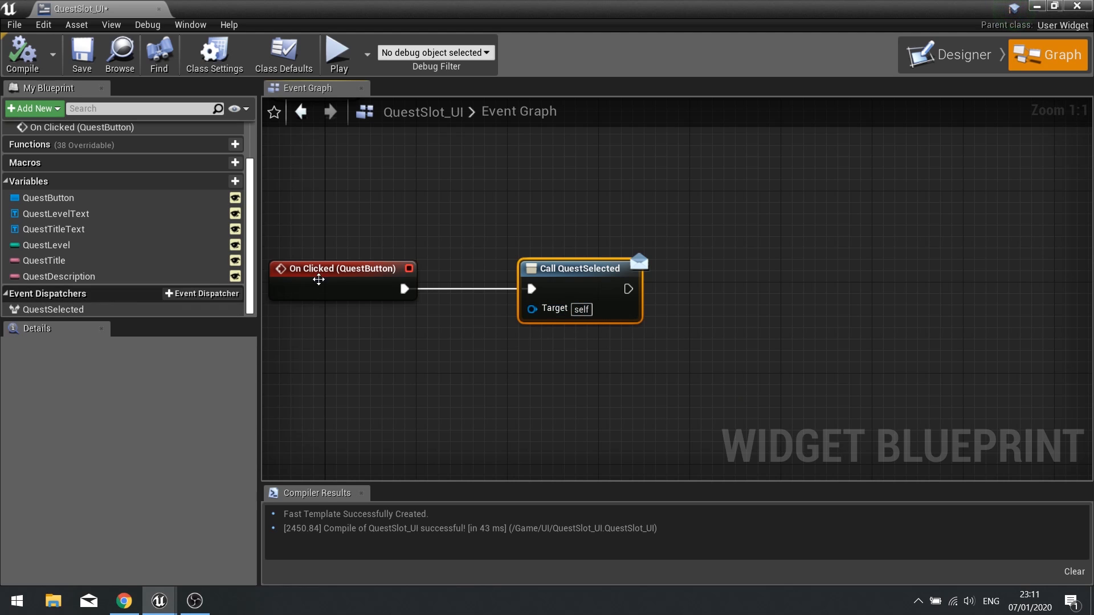
pyautogui.click(68, 309)
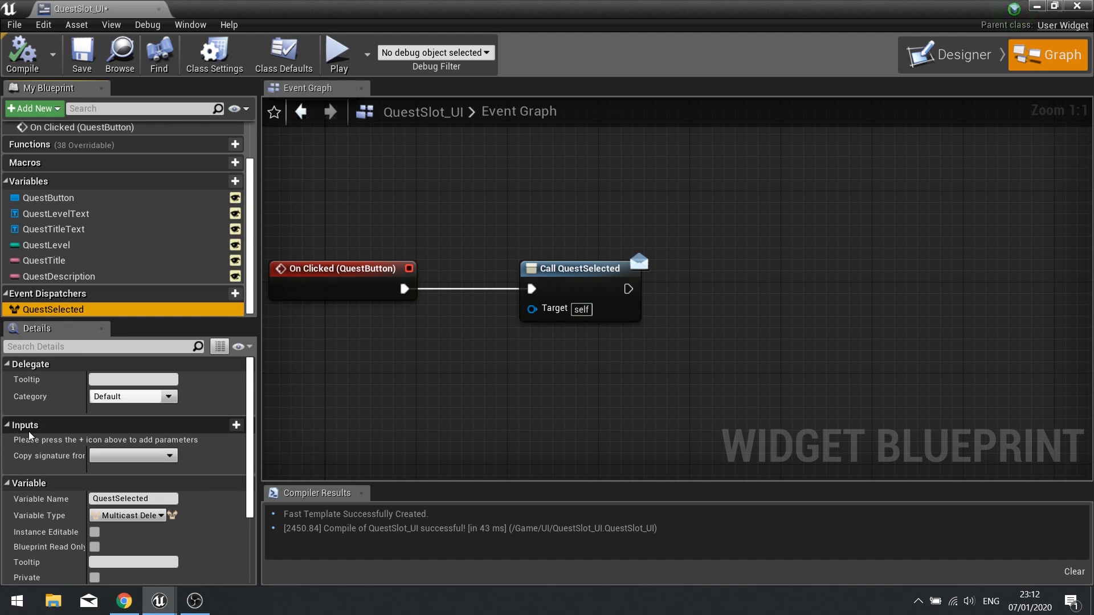
pyautogui.click(235, 425)
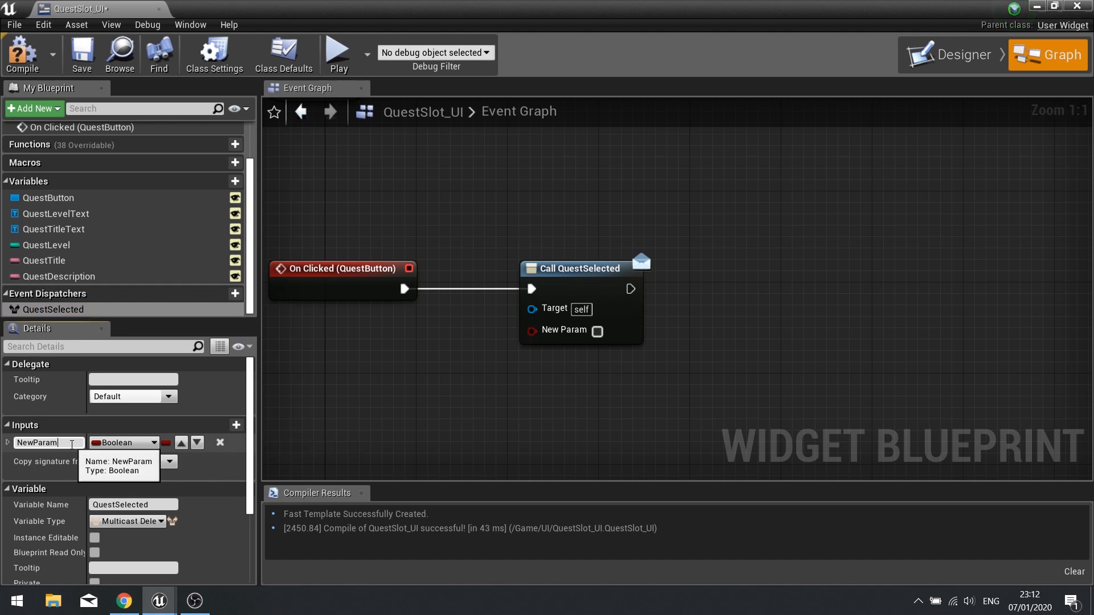
pyautogui.write('Quest')
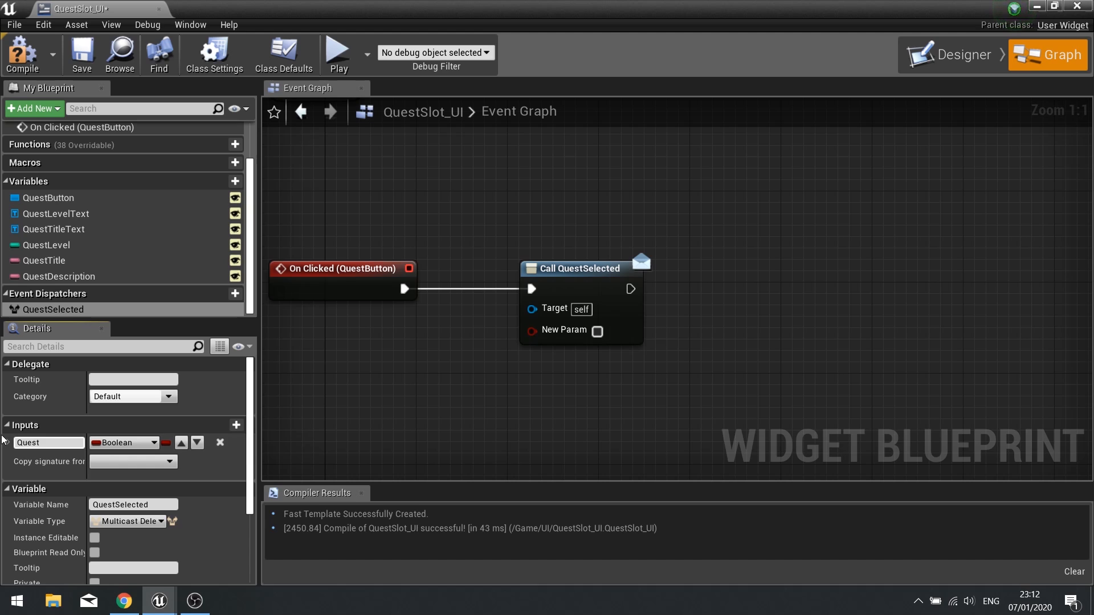
pyautogui.write('Title')
pyautogui.press('Return')
pyautogui.click(124, 443)
pyautogui.click(118, 254)
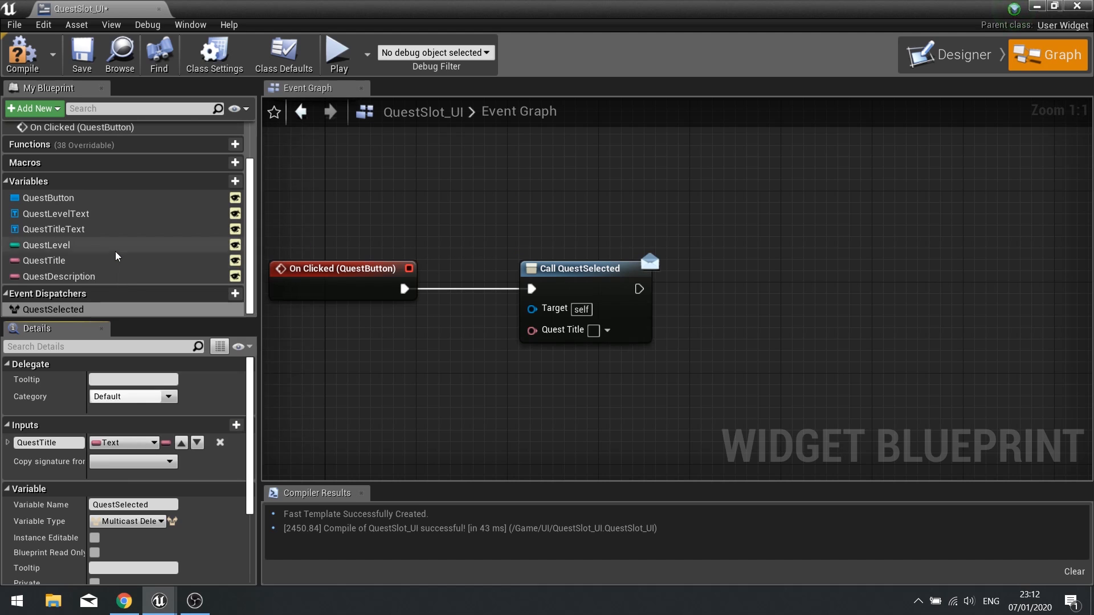
# Add a second Text input named QuestDescription to the QuestSelected dispatcher.
pyautogui.click(206, 426)
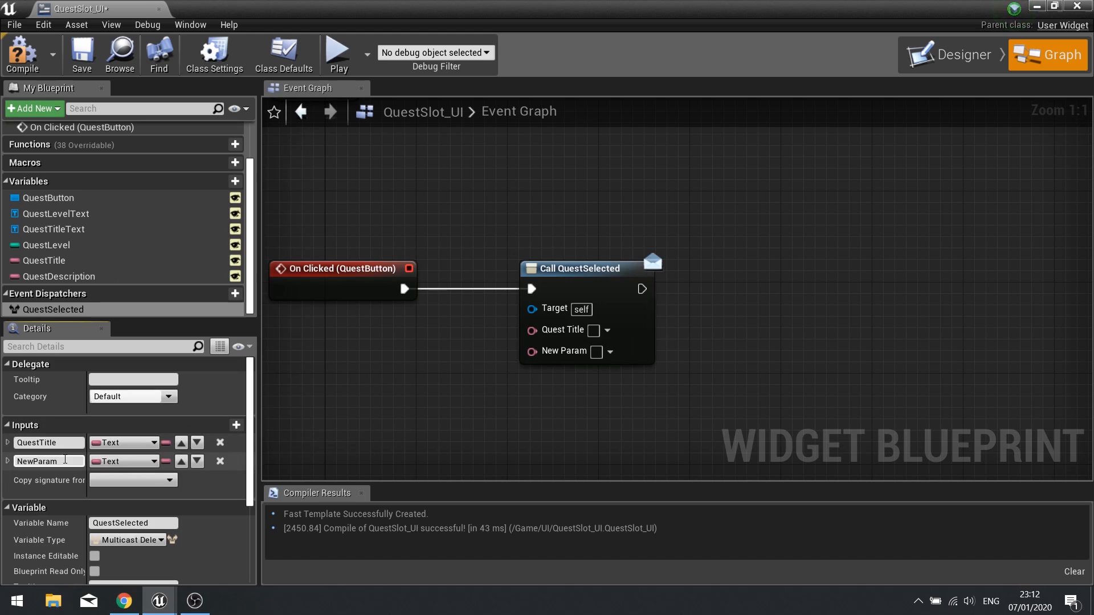
pyautogui.write('Quest')
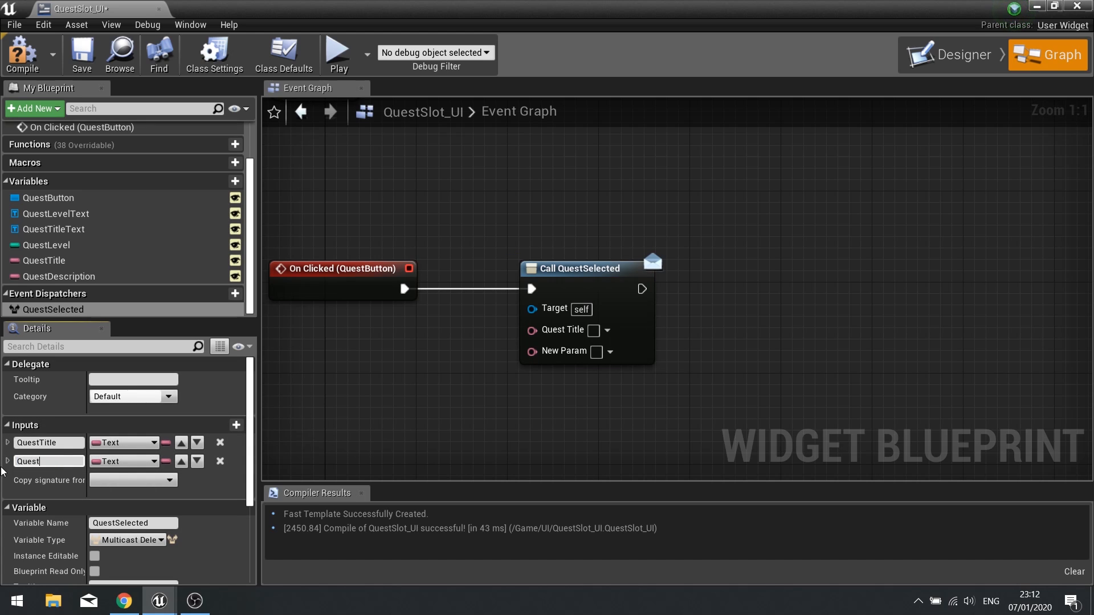
pyautogui.write('Description')
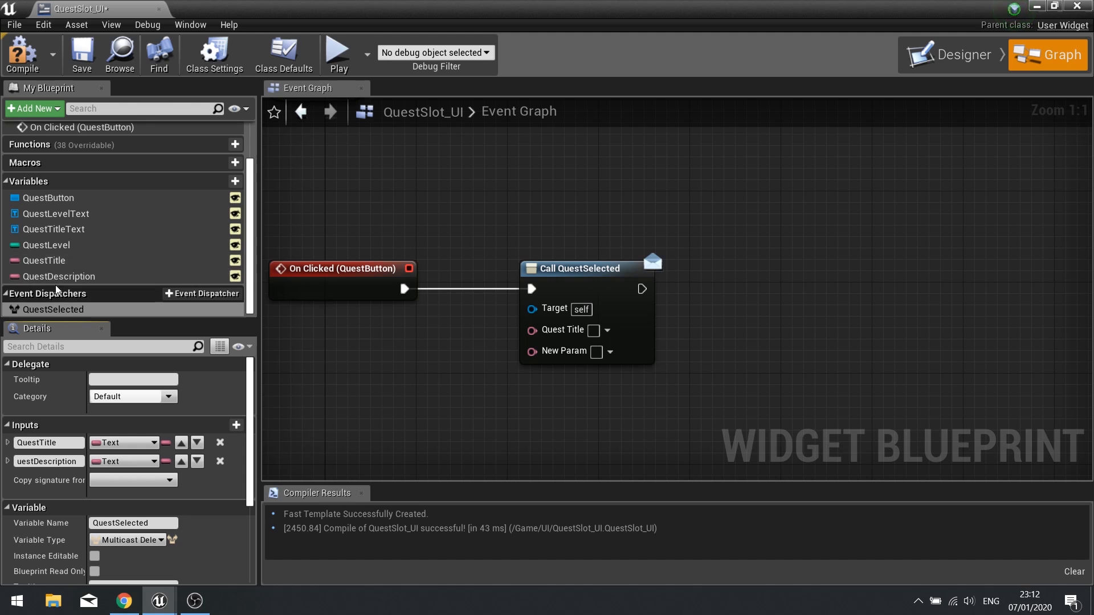
# Feed the QuestTitle and QuestDescription variables into the two text inputs of the QuestSelected call and compile the blueprint.
pyautogui.moveTo(43, 260); pyautogui.dragTo(533, 329)
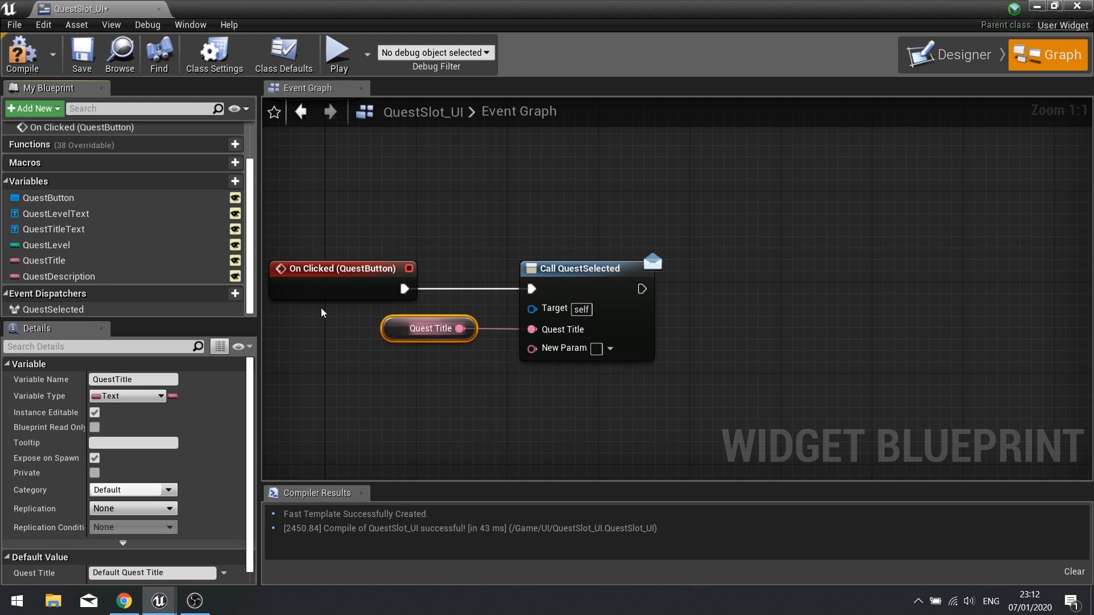
pyautogui.moveTo(59, 276); pyautogui.dragTo(532, 348)
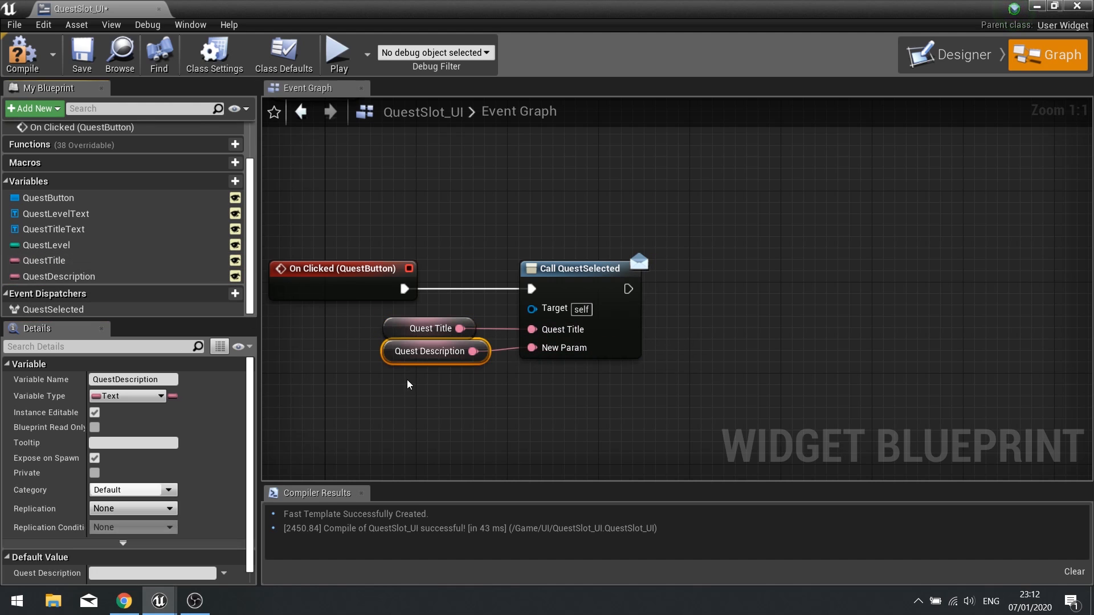
pyautogui.moveTo(392, 357); pyautogui.dragTo(387, 368)
pyautogui.click(24, 56)
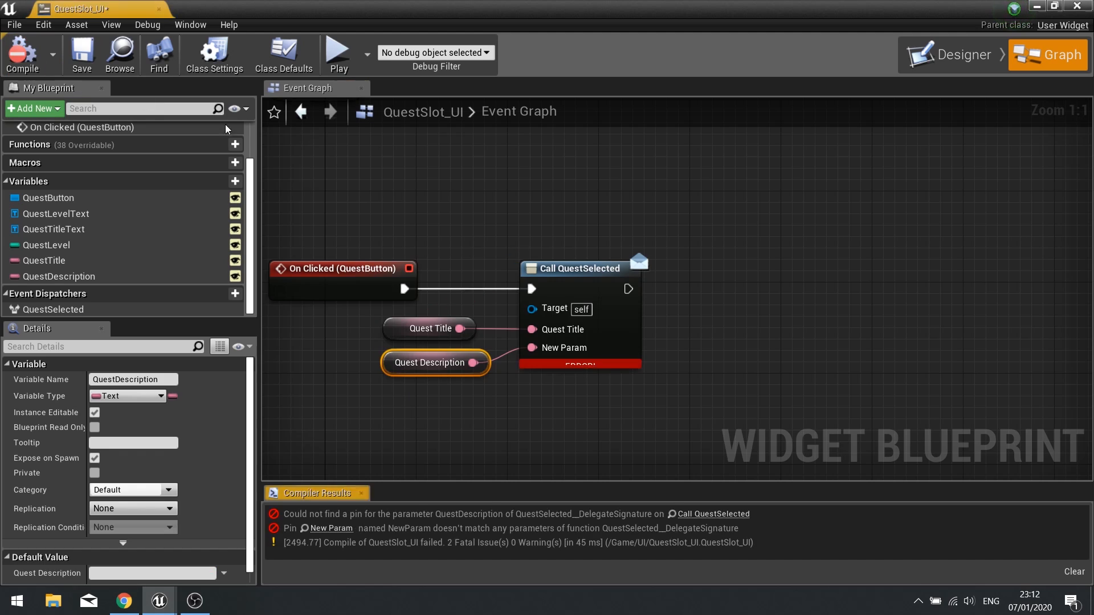
# Disconnect Quest Description from the call's New Param input, check the dispatcher's inputs, and recompile the blueprint.
pyautogui.moveTo(455, 204); pyautogui.dragTo(472, 221, button='right')
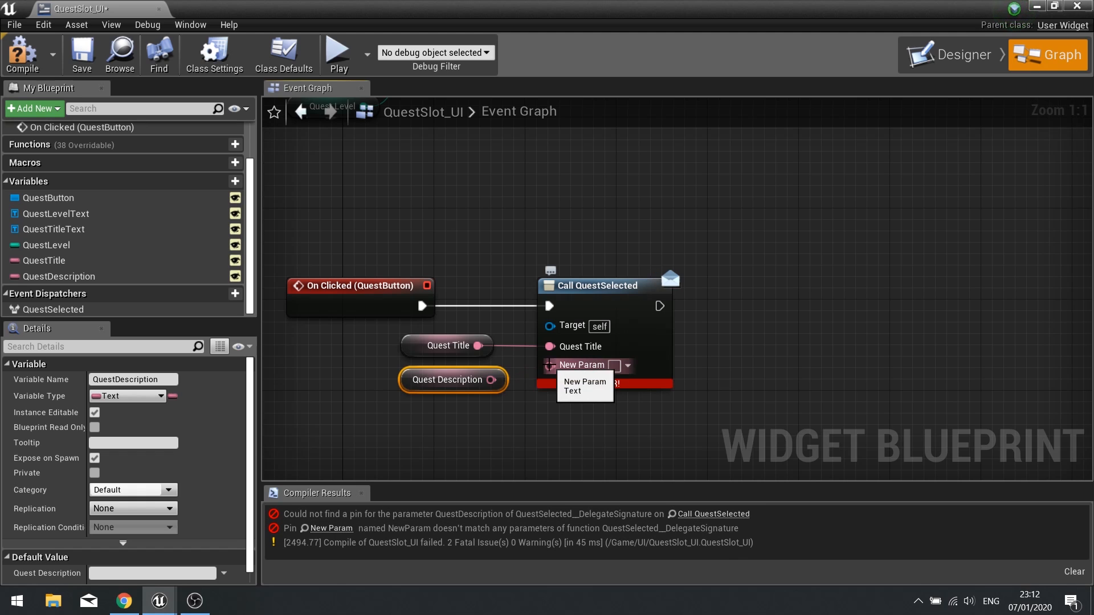
pyautogui.keyDown('alt'); pyautogui.click(595, 363); pyautogui.keyUp('alt')
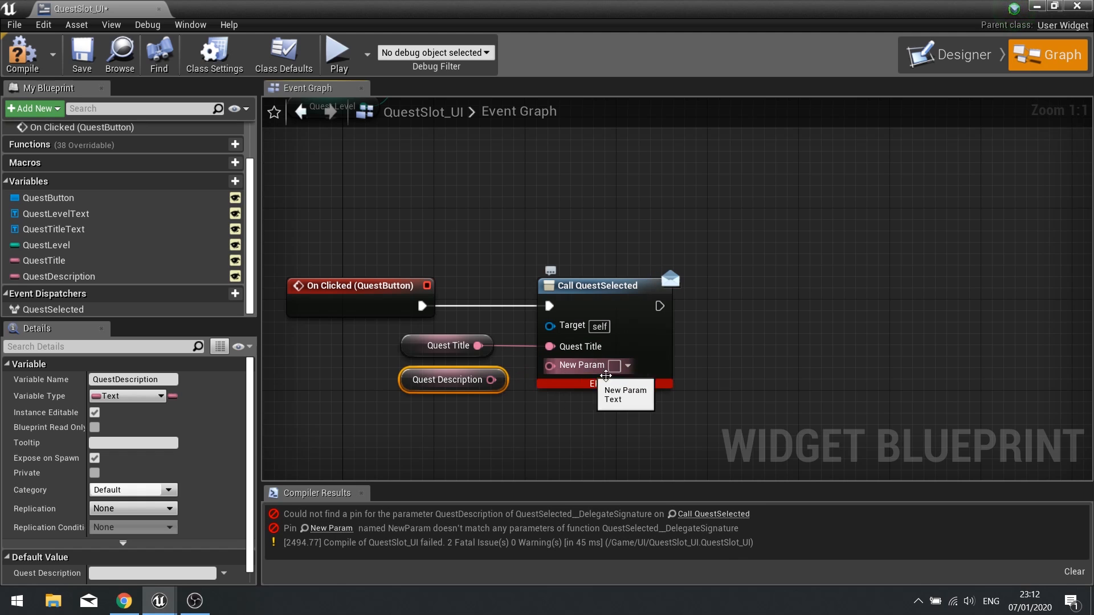
pyautogui.click(53, 309)
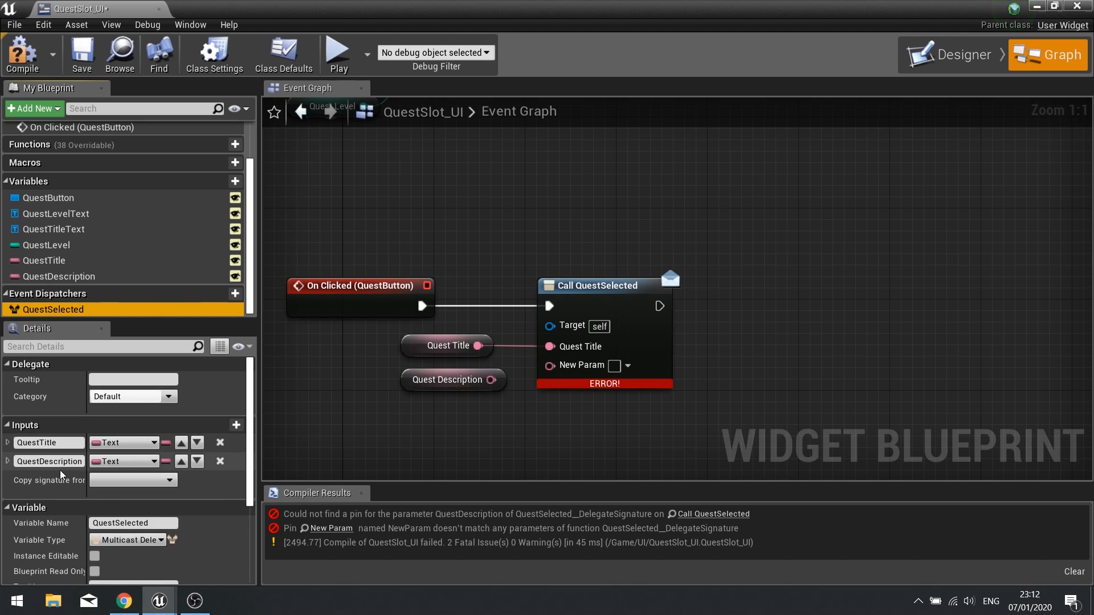
pyautogui.click(21, 54)
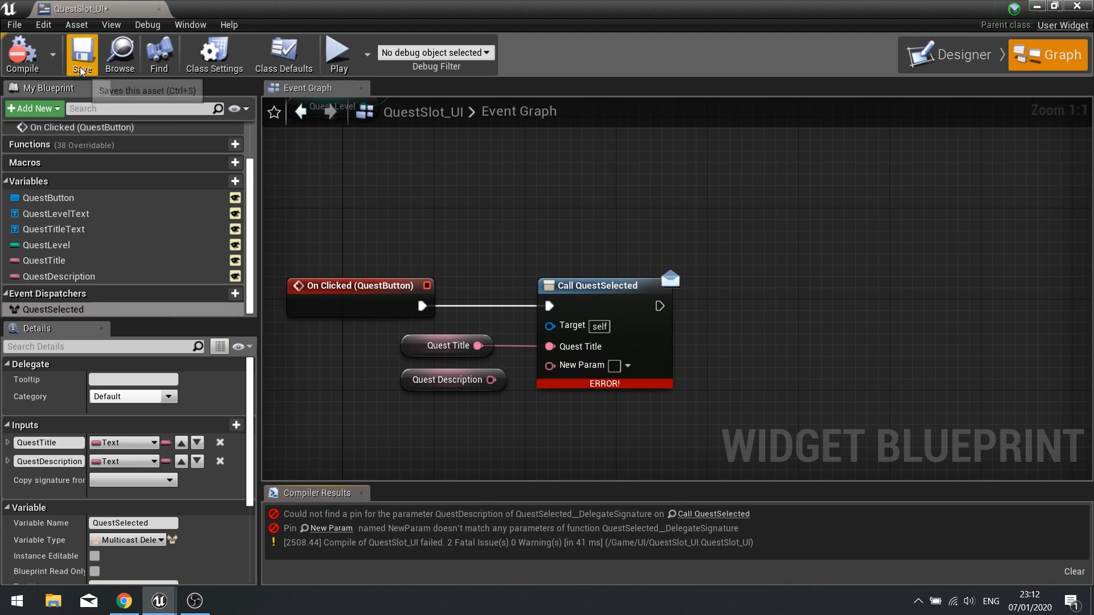
# Replace the outdated QuestSelected call with a fresh call node wired to QuestButton's On Clicked event.
pyautogui.click(585, 292)
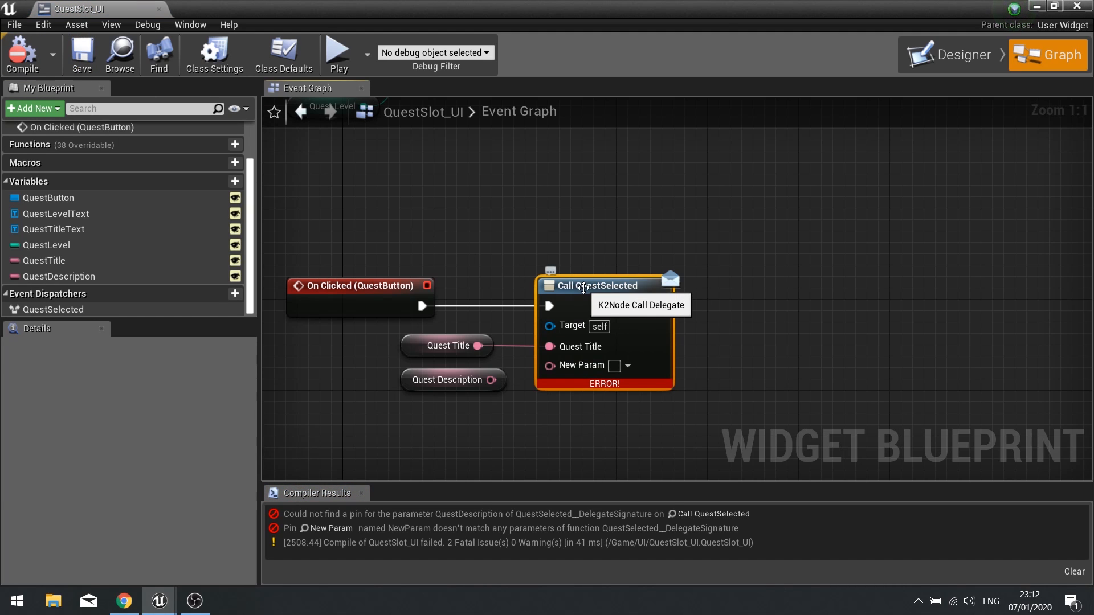
pyautogui.press('Delete')
pyautogui.moveTo(53, 310); pyautogui.dragTo(422, 313)
pyautogui.click(546, 308)
pyautogui.moveTo(570, 297); pyautogui.dragTo(604, 285)
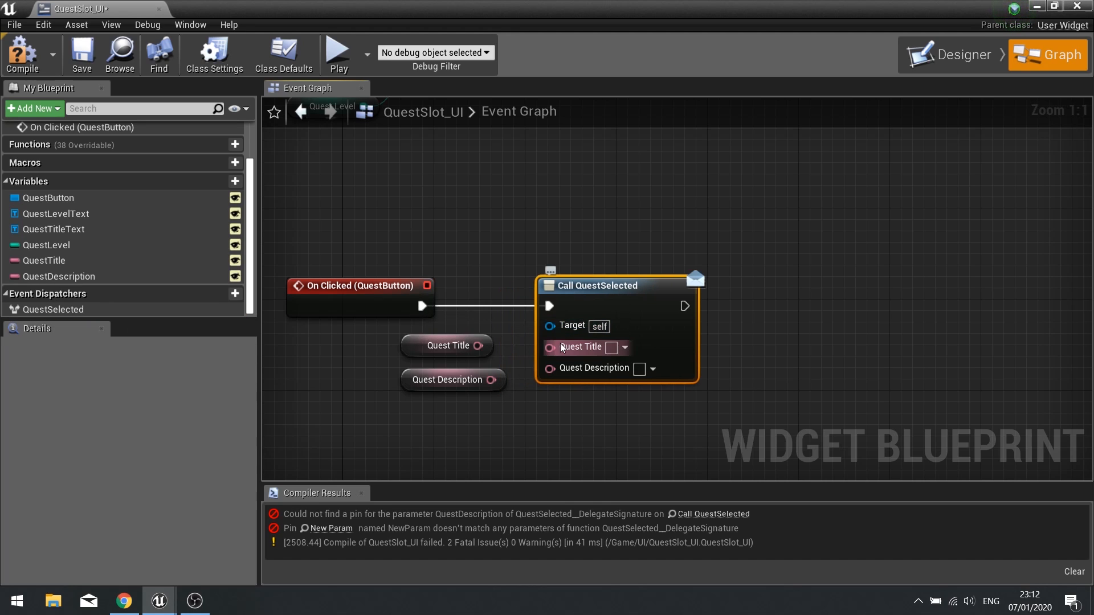
# Connect the Quest Title and Quest Description nodes to the matching inputs of the new call and compile the blueprint.
pyautogui.moveTo(549, 347); pyautogui.dragTo(459, 344)
pyautogui.moveTo(491, 380); pyautogui.dragTo(550, 366)
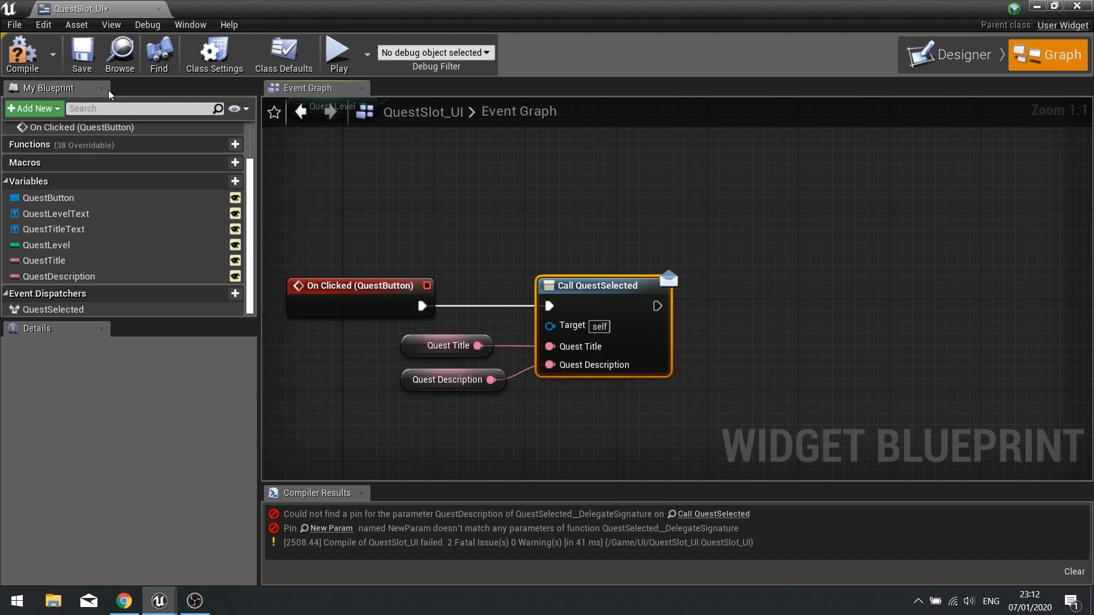
pyautogui.click(21, 54)
# Add an Event Tick node in the empty graph area beside the QuestSelected call.
pyautogui.moveTo(514, 259); pyautogui.dragTo(534, 302, button='right')
pyautogui.scroll(-3, 594, 244)
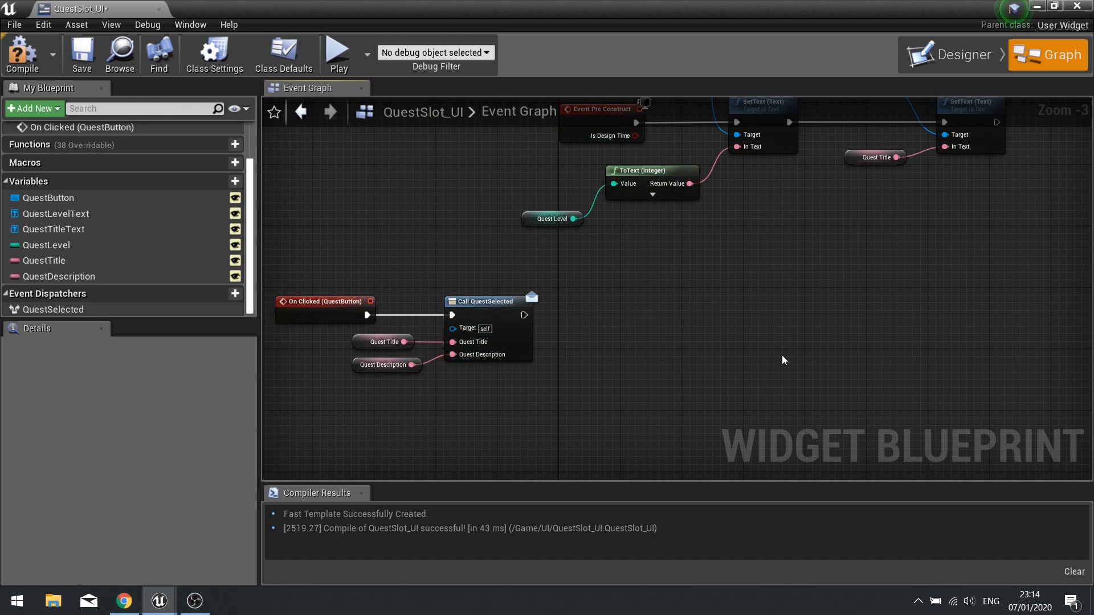
pyautogui.moveTo(758, 278); pyautogui.dragTo(570, 279, button='right')
pyautogui.rightClick(569, 279)
pyautogui.write('tick')
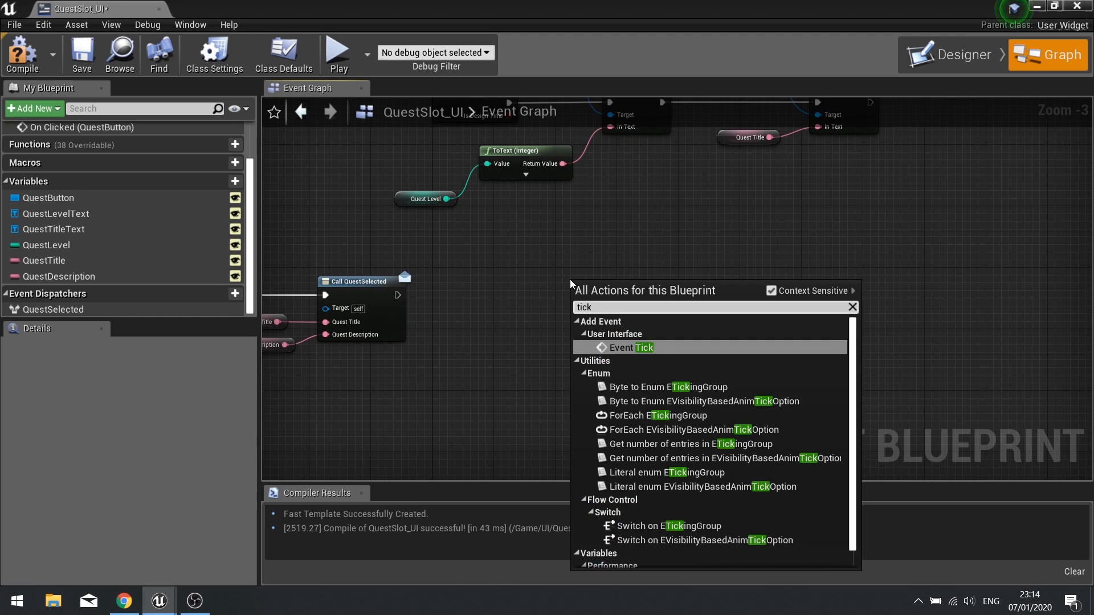
pyautogui.press('Return')
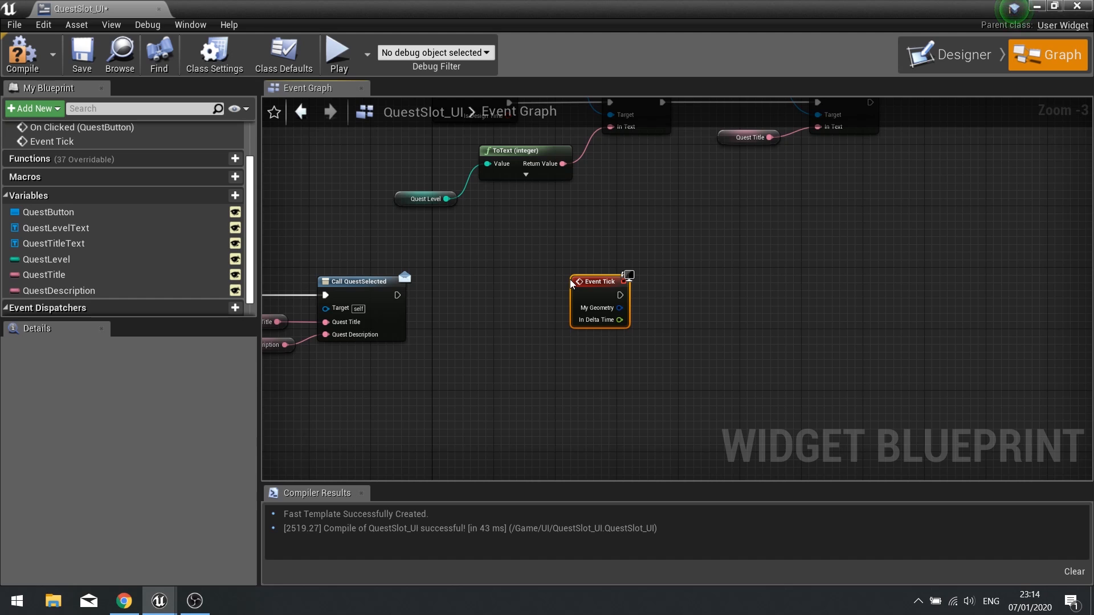
pyautogui.moveTo(675, 305); pyautogui.dragTo(593, 254, button='right')
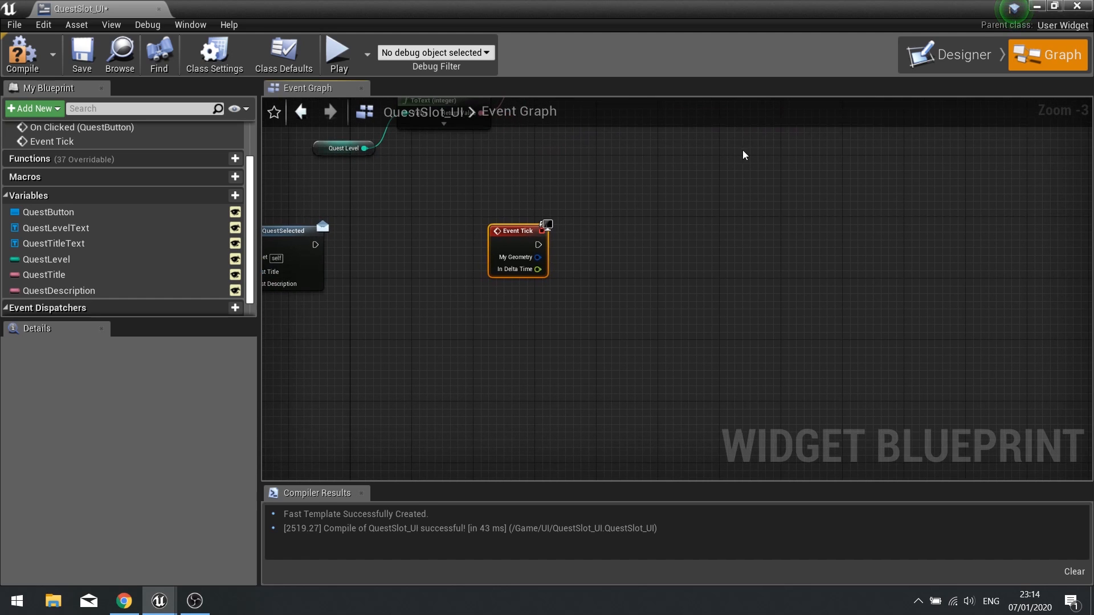
# Compare the Is Focusable settings of the root QuestSlot_UI widget and QuestButton in the Designer view.
pyautogui.click(965, 66)
pyautogui.click(39, 272)
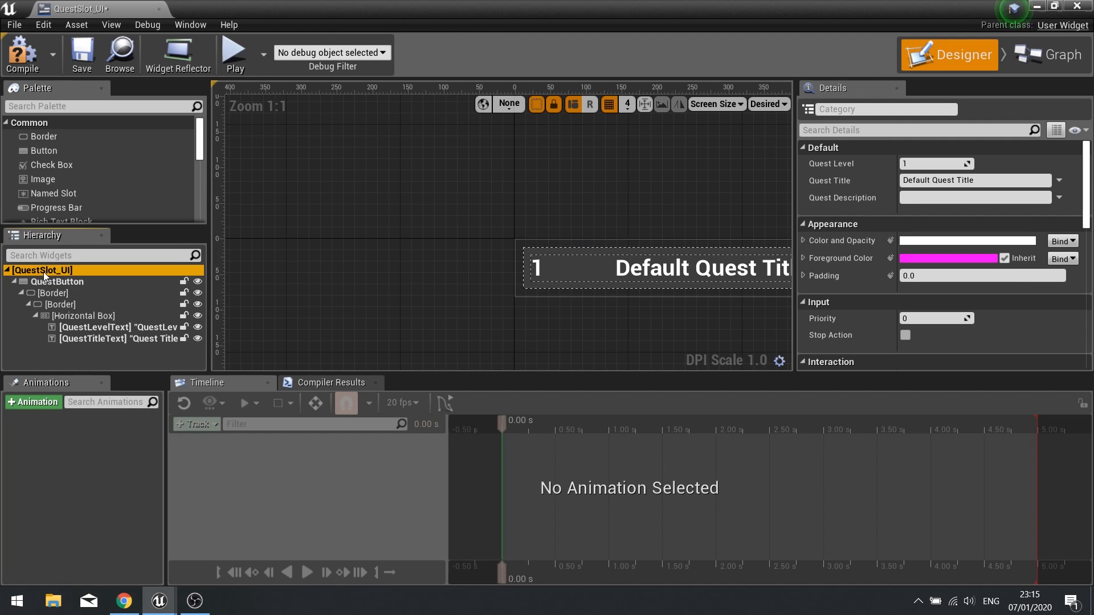
pyautogui.click(52, 283)
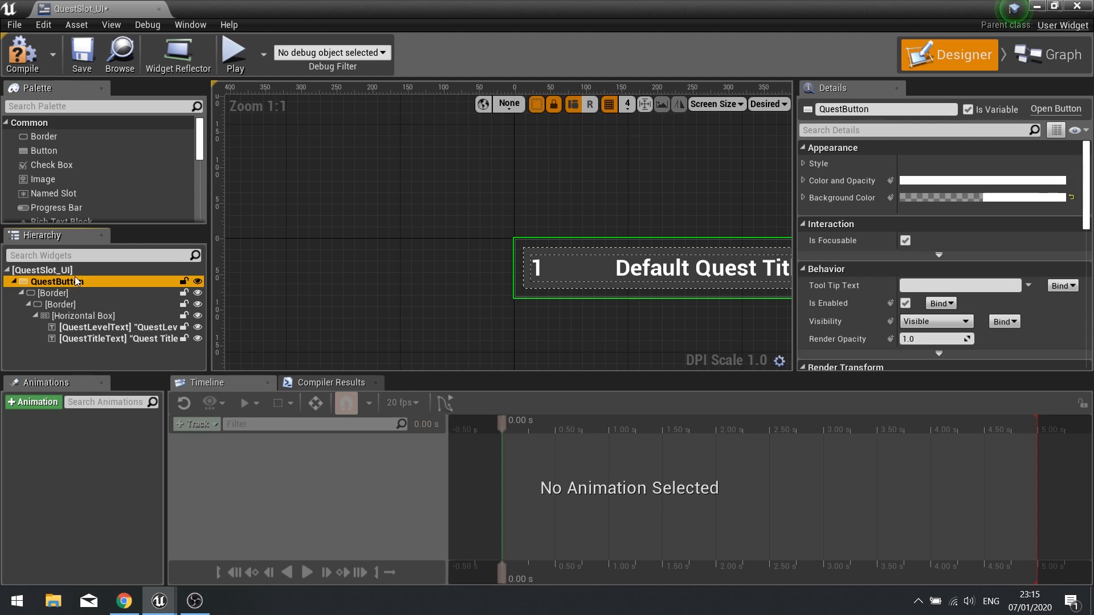
pyautogui.click(38, 271)
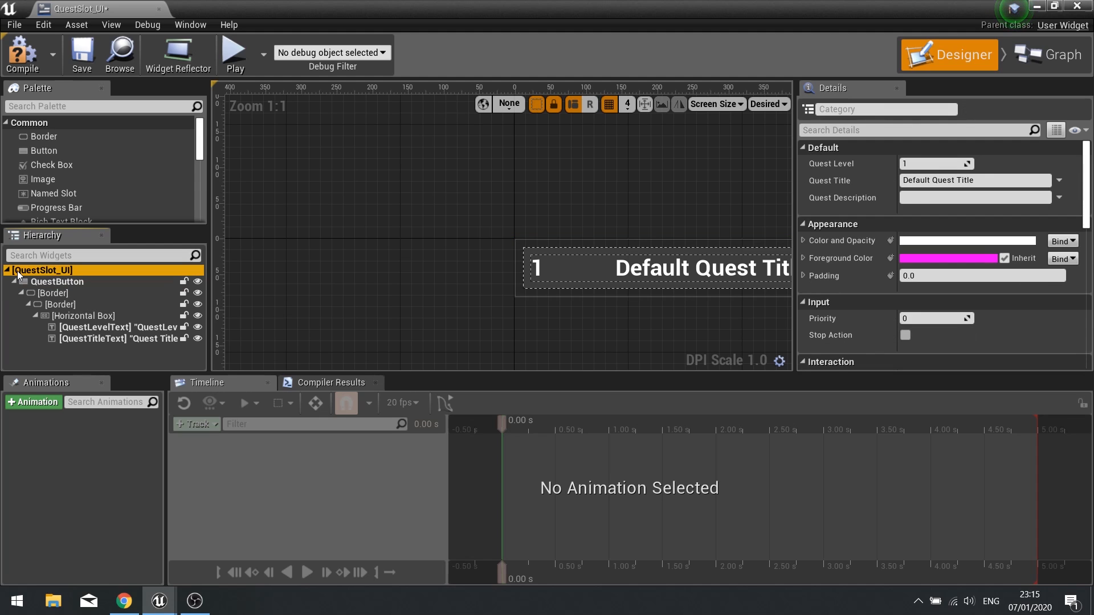
pyautogui.scroll(-5, 873, 282)
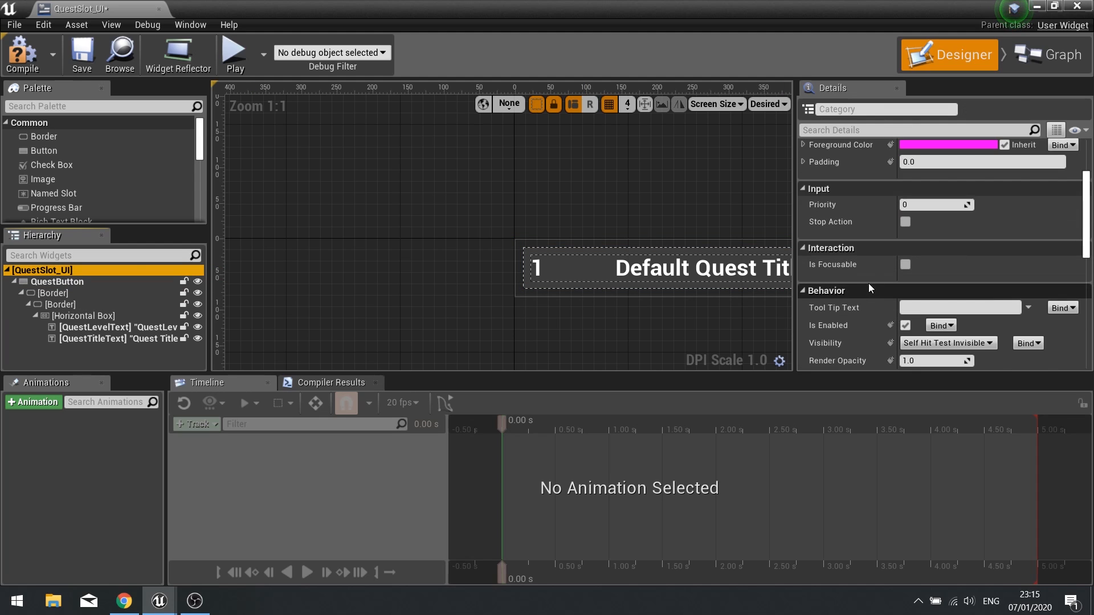
pyautogui.click(905, 265)
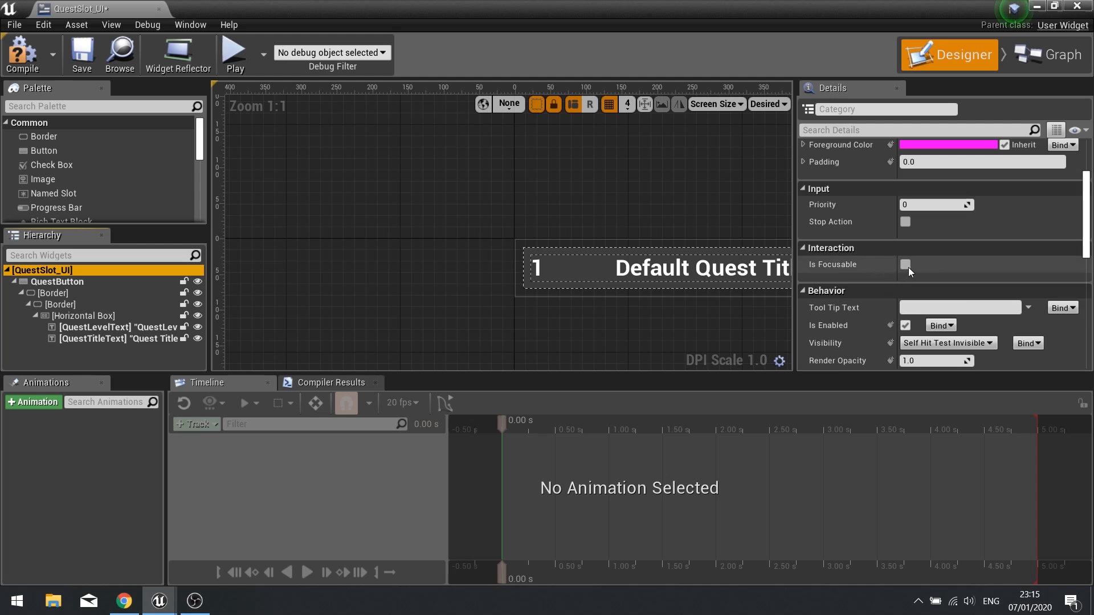
# Return to the event graph, reposition Event Tick slightly, and add an Is Hovered node below it.
pyautogui.click(1037, 54)
pyautogui.click(491, 224)
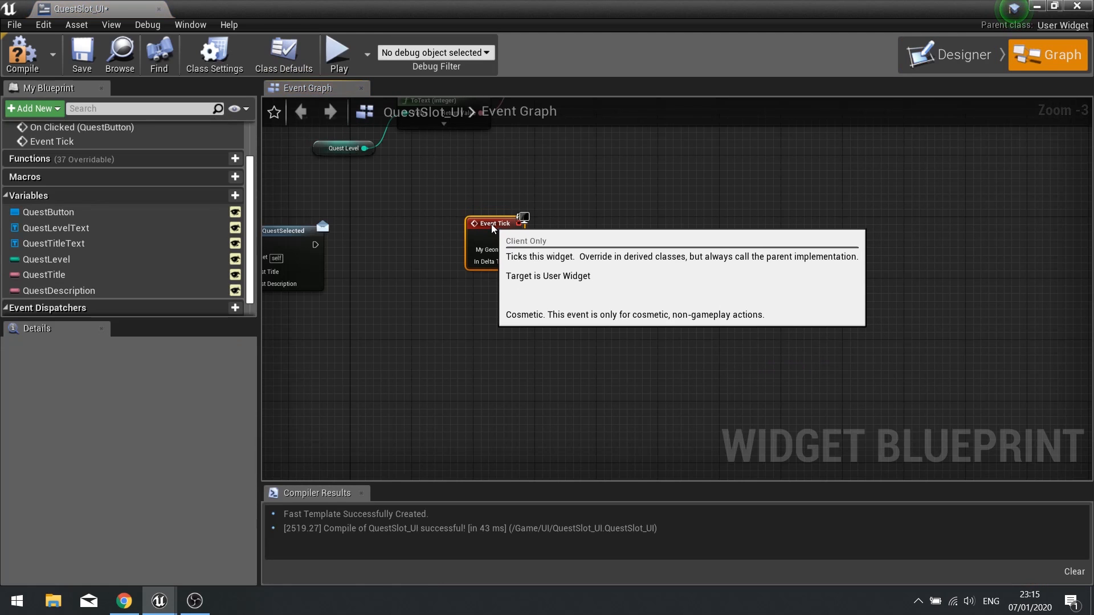
pyautogui.rightClick(542, 293)
pyautogui.write('is hover')
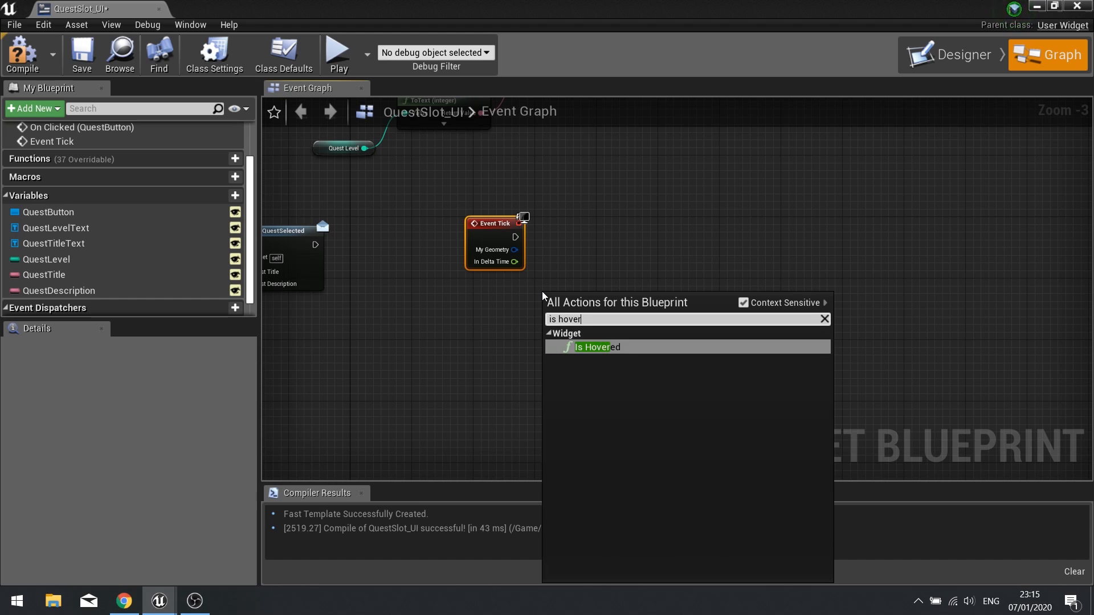
pyautogui.press('Return')
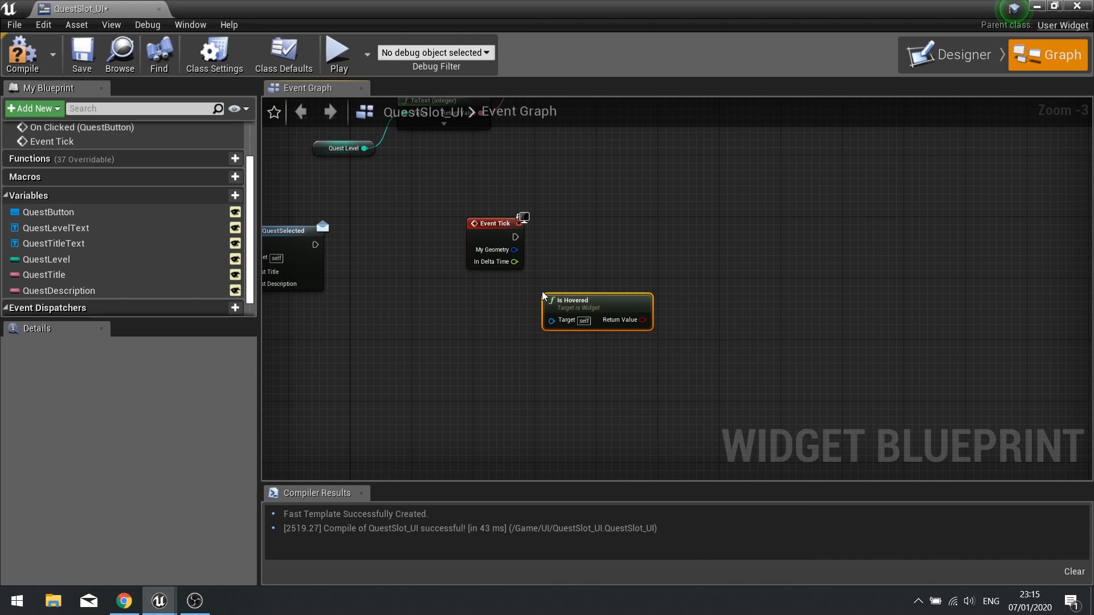
# Add a Has Keyboard Focus node directly below the Is Hovered node.
pyautogui.rightClick(541, 382)
pyautogui.write('has keyb')
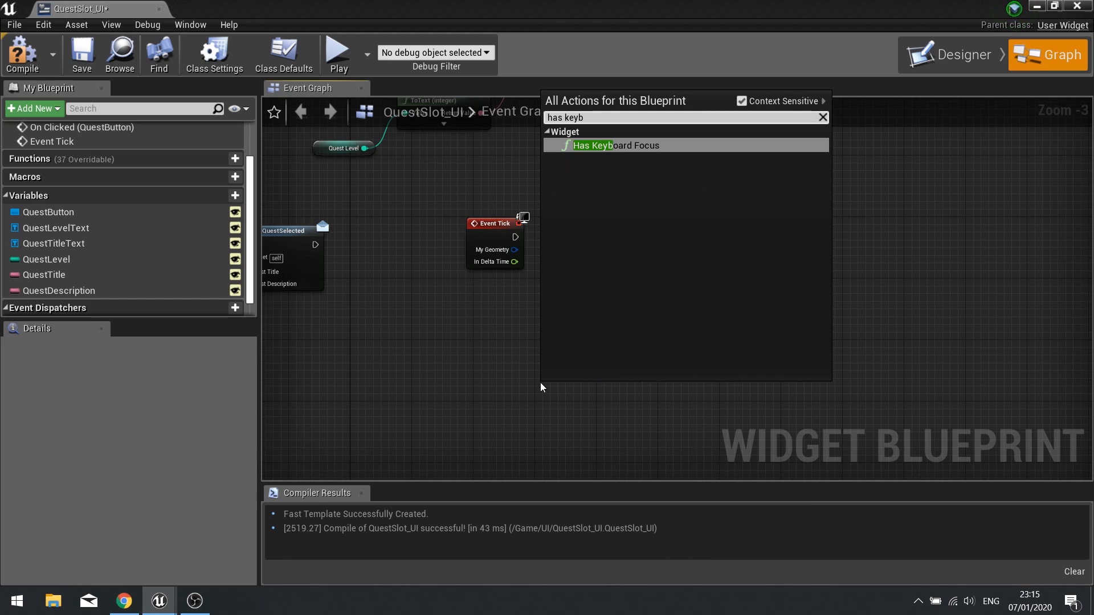
pyautogui.press('Return')
pyautogui.moveTo(561, 382); pyautogui.dragTo(562, 361)
pyautogui.moveTo(514, 350); pyautogui.dragTo(692, 418)
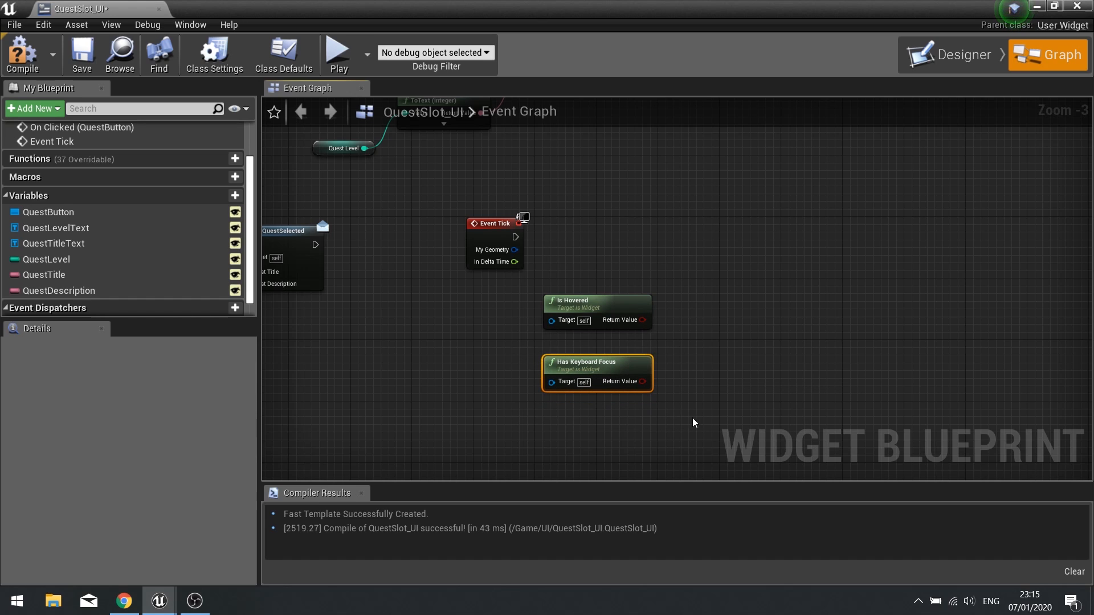
pyautogui.moveTo(518, 282); pyautogui.dragTo(709, 351)
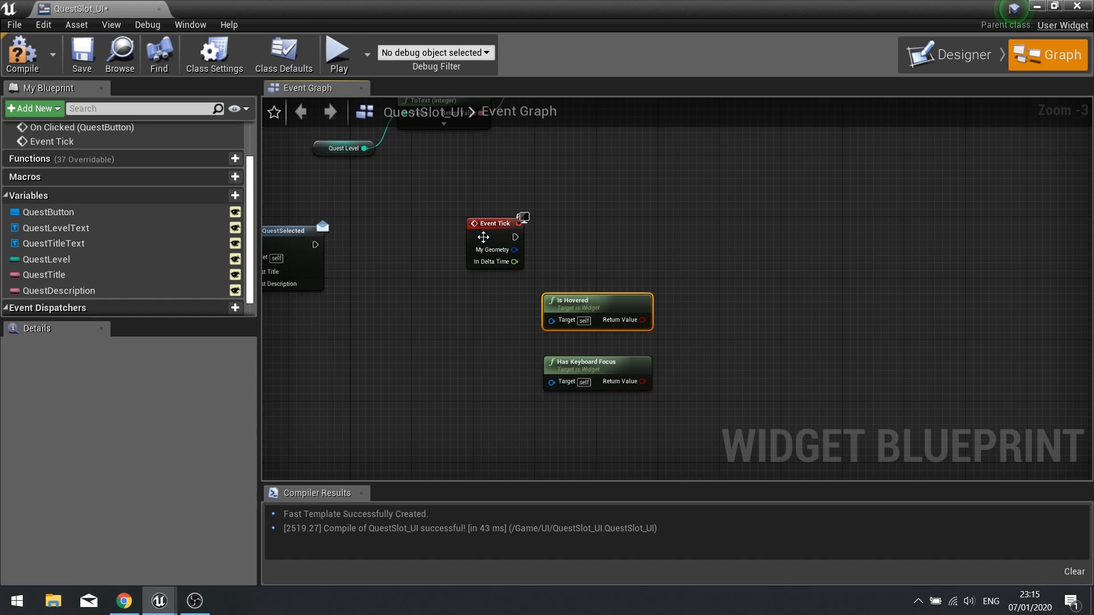
# Add a Branch node and connect Event Tick's execution output to it.
pyautogui.moveTo(492, 223); pyautogui.dragTo(530, 223)
pyautogui.click(711, 217)
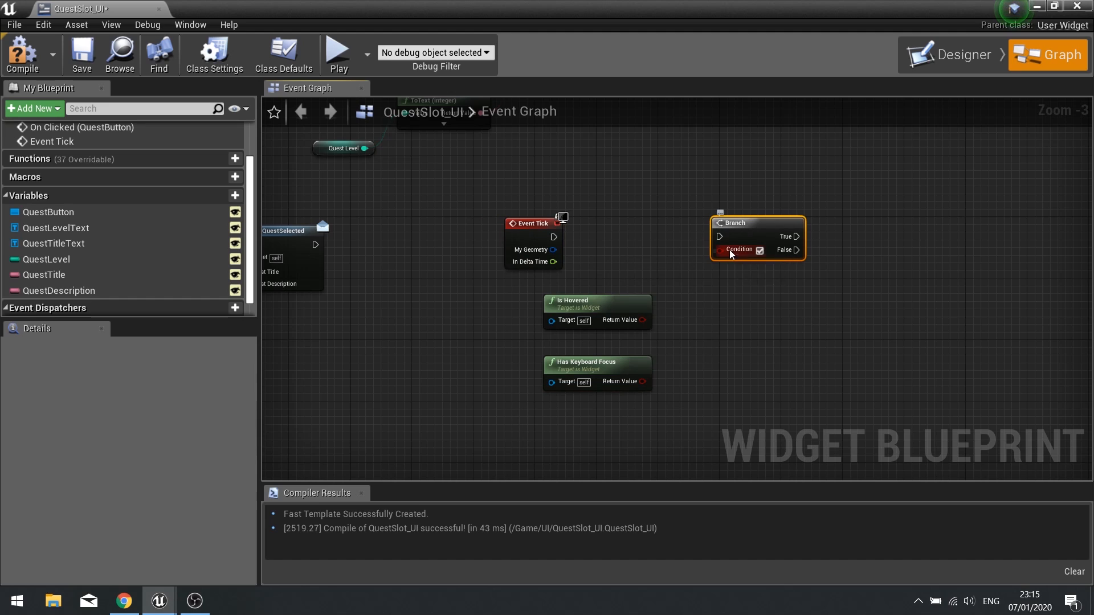
pyautogui.moveTo(724, 249)
pyautogui.mouseDown()
pyautogui.moveTo(637, 326)
pyautogui.moveTo(717, 251)
pyautogui.mouseUp()
pyautogui.moveTo(553, 237); pyautogui.dragTo(764, 231)
# Combine the Is Hovered and Has Keyboard Focus return values with an OR node.
pyautogui.moveTo(642, 320); pyautogui.dragTo(649, 380)
pyautogui.write('or')
pyautogui.press('Return')
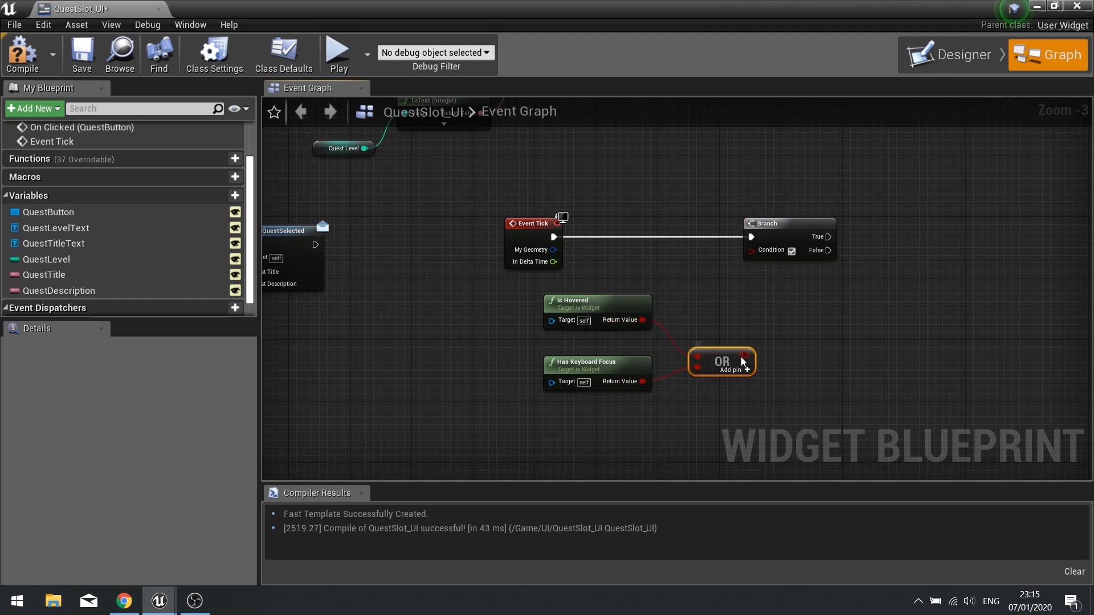
# Connect the OR result to the Branch node's Condition input and move the OR node closer to the two check nodes.
pyautogui.moveTo(741, 358); pyautogui.dragTo(752, 250)
pyautogui.moveTo(687, 346); pyautogui.dragTo(671, 322)
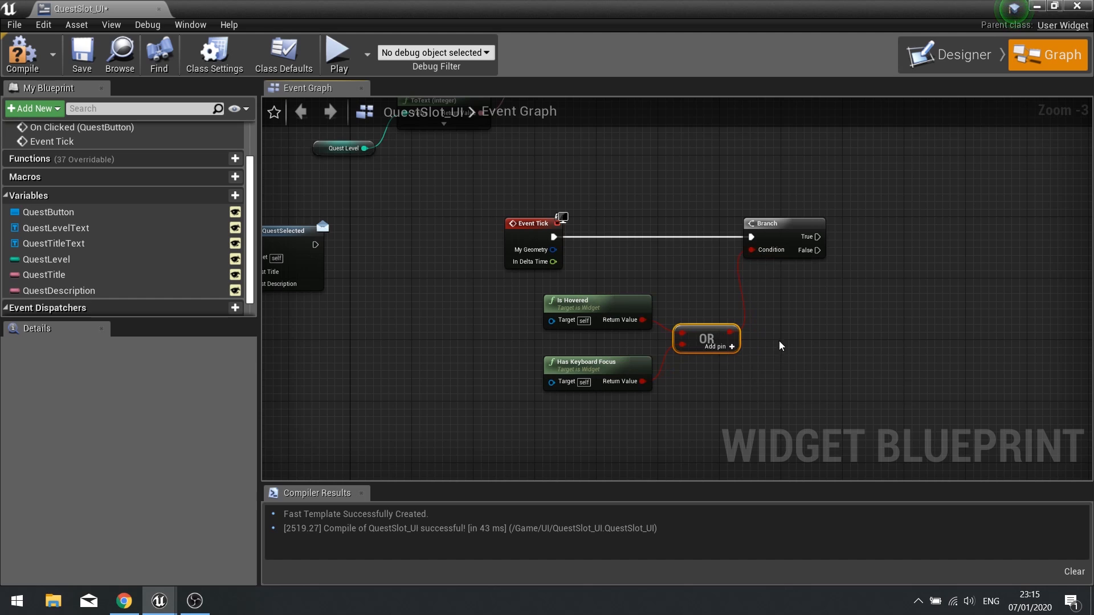
# Add a Set Keyboard Focus node targeting a QuestButton reference and connect it to the Branch's True output.
pyautogui.moveTo(778, 341); pyautogui.dragTo(595, 357, button='right')
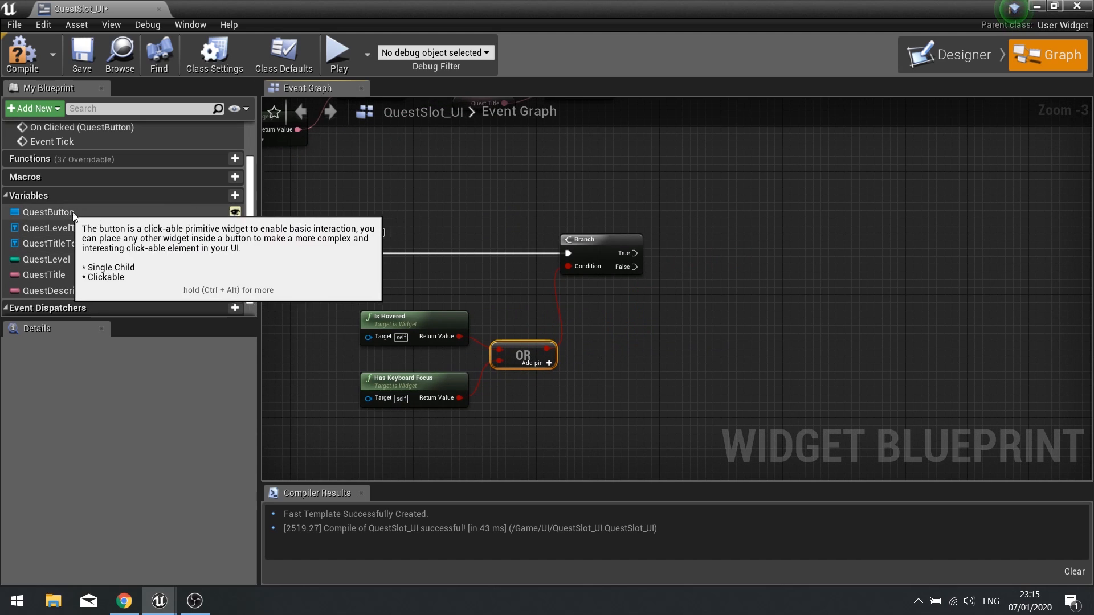
pyautogui.moveTo(40, 211); pyautogui.dragTo(644, 322)
pyautogui.click(653, 335)
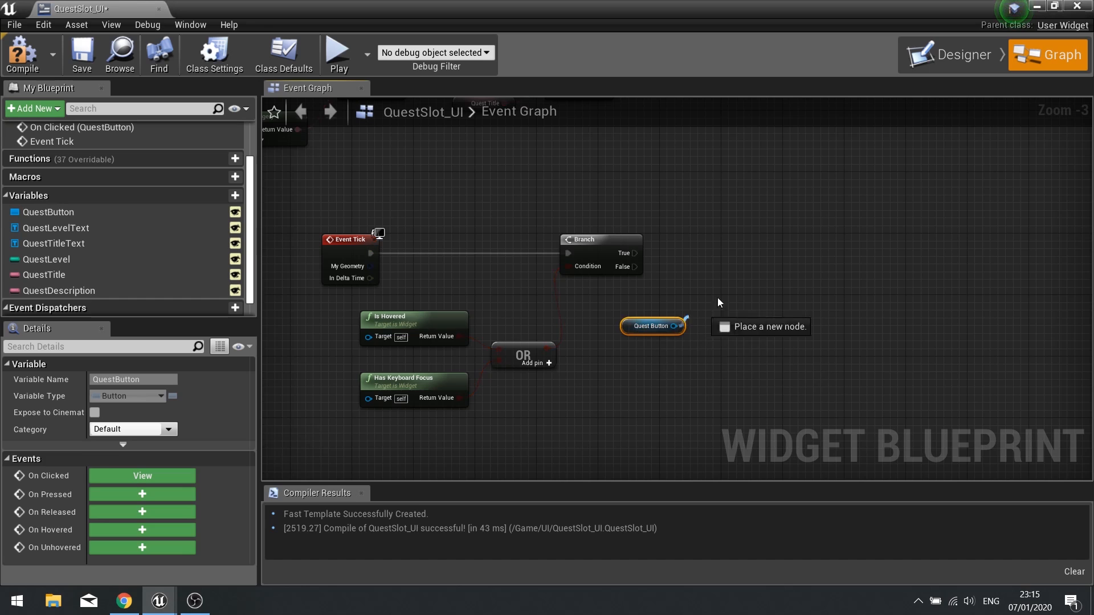
pyautogui.moveTo(717, 298); pyautogui.dragTo(750, 261)
pyautogui.write('set focu')
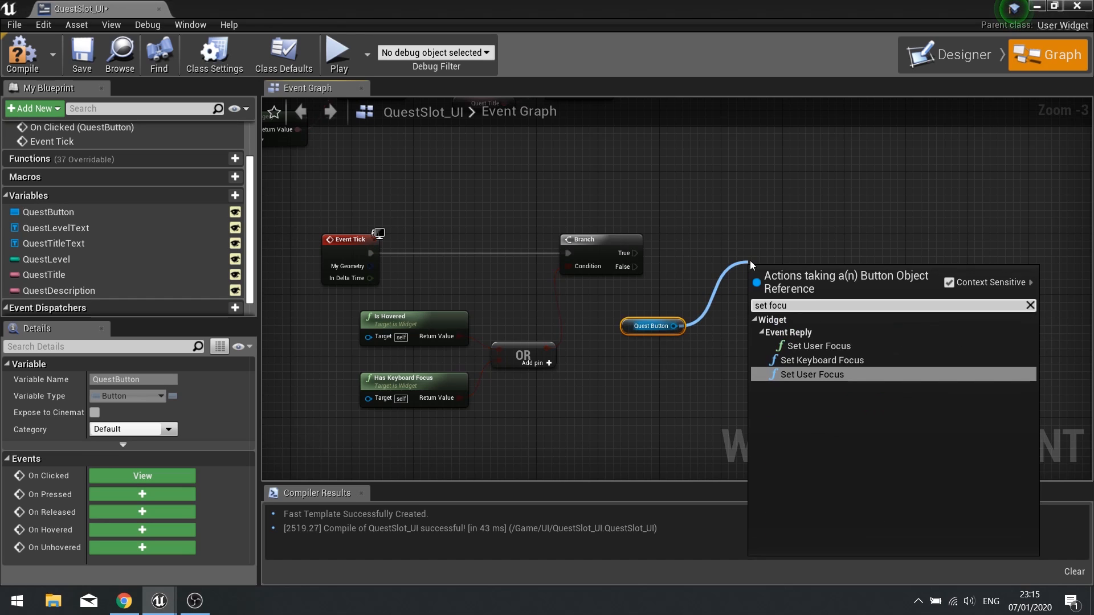
pyautogui.click(813, 361)
pyautogui.moveTo(781, 269); pyautogui.dragTo(634, 253)
pyautogui.moveTo(785, 248); pyautogui.dragTo(784, 241)
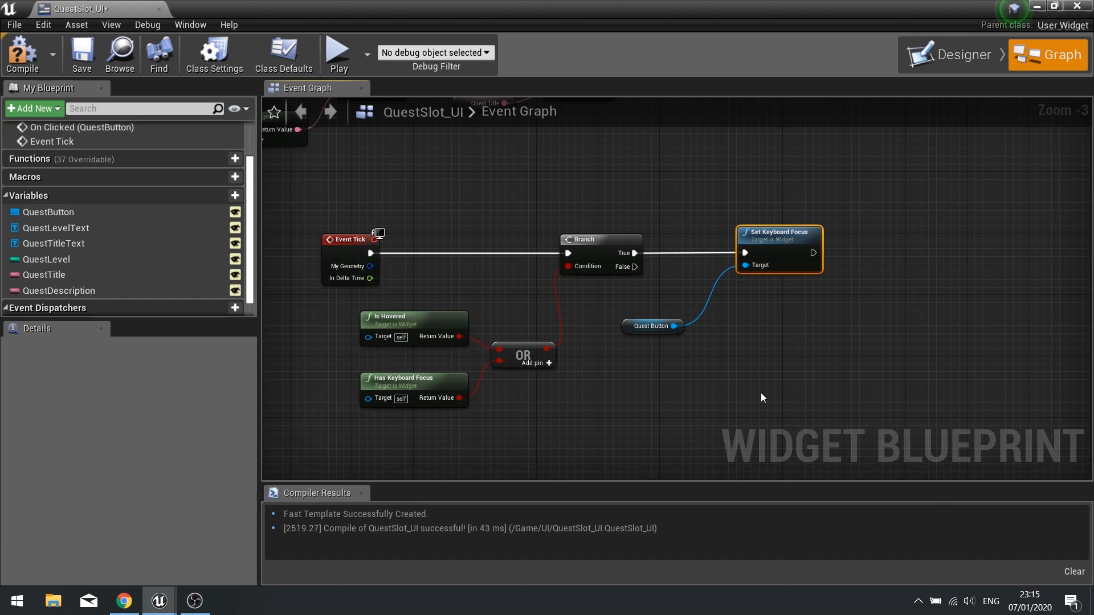
# Compile the QuestSlot_UI widget blueprint.
pyautogui.moveTo(306, 212); pyautogui.dragTo(417, 178, button='right')
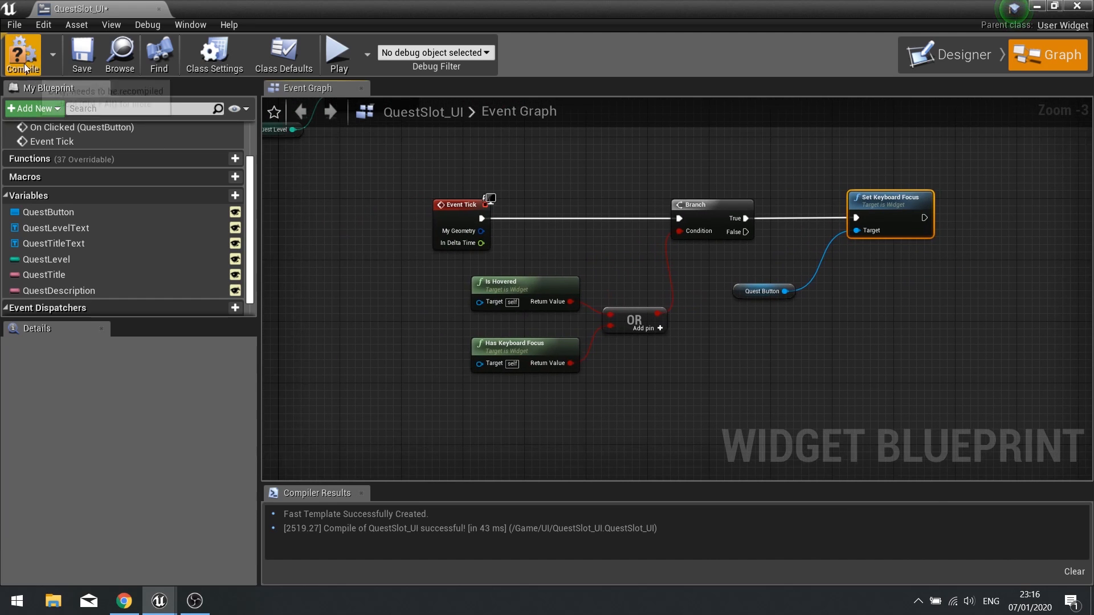
pyautogui.click(24, 63)
# Add an Event On Added to Focus Path node in the empty area below the Event Tick logic.
pyautogui.moveTo(628, 377); pyautogui.dragTo(518, 377, button='right')
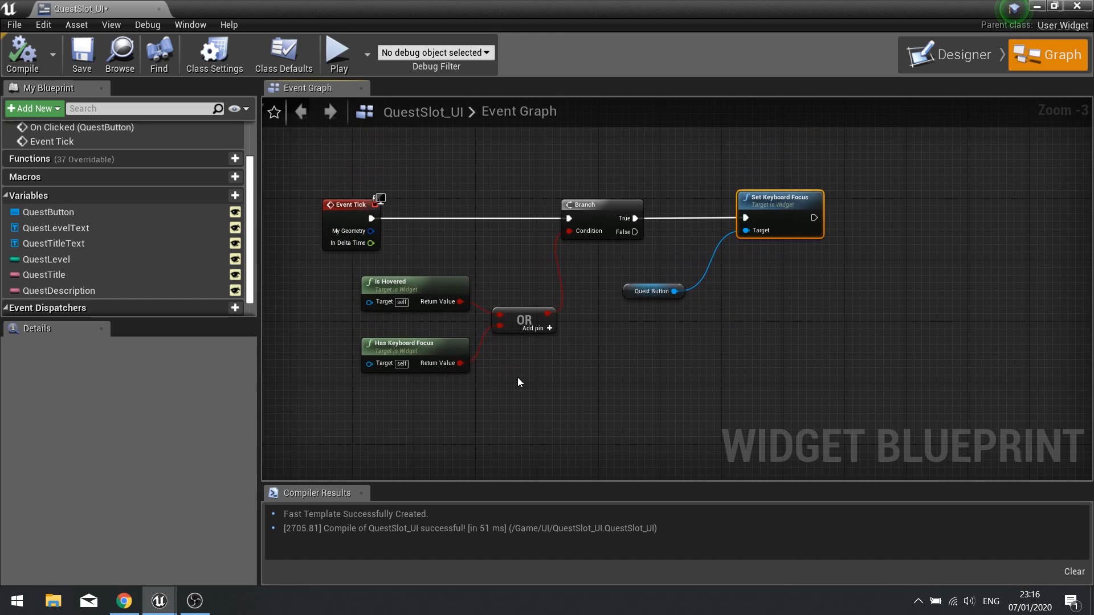
pyautogui.moveTo(673, 282); pyautogui.dragTo(652, 213, button='right')
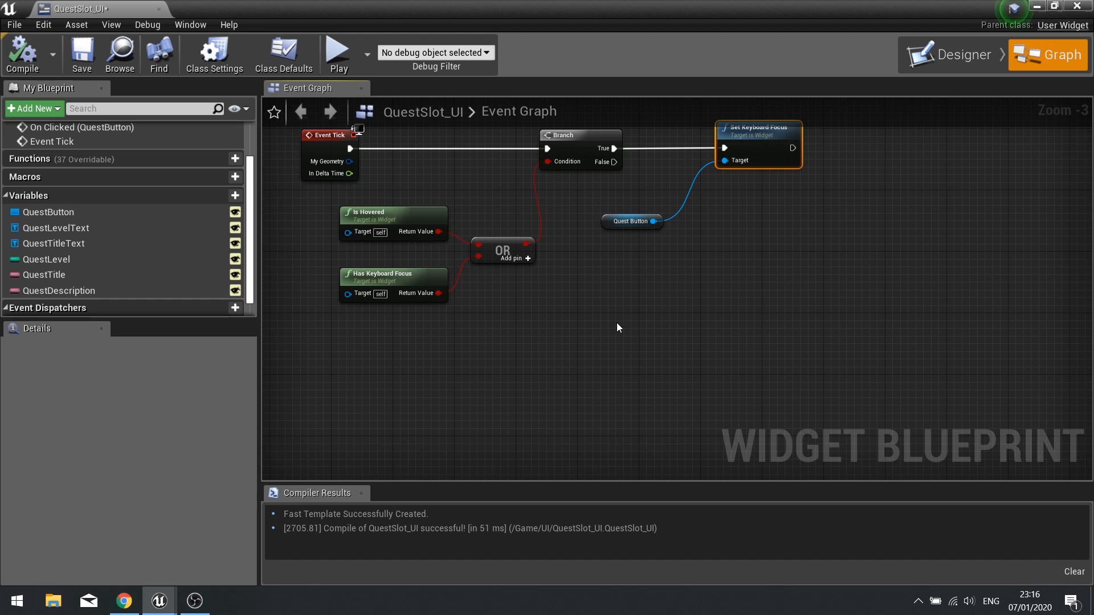
pyautogui.moveTo(566, 312); pyautogui.dragTo(565, 267, button='right')
pyautogui.rightClick(566, 313)
pyautogui.write('focus')
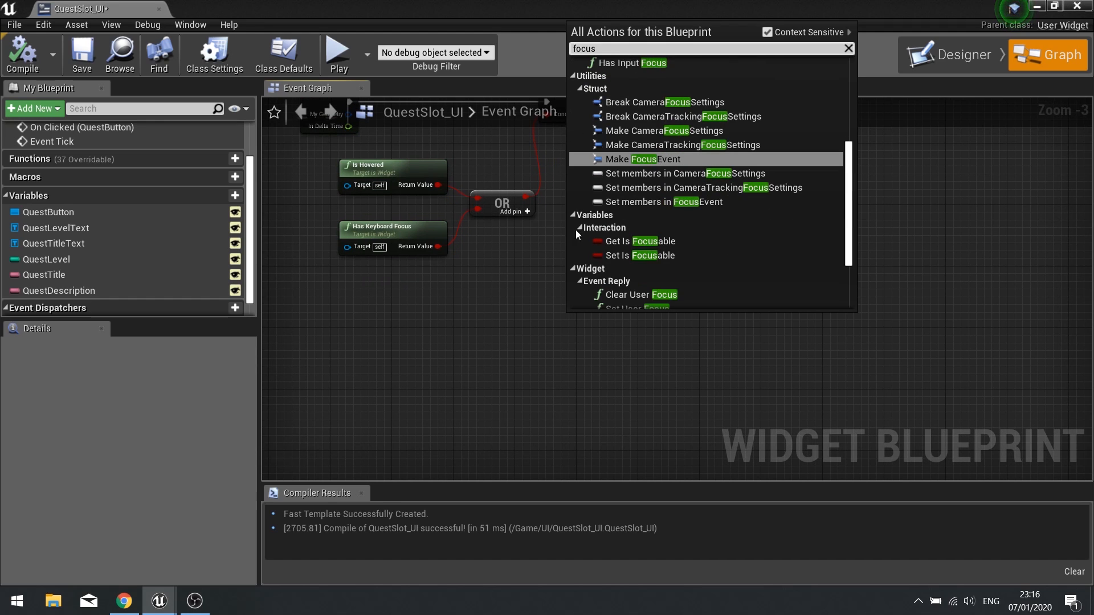
pyautogui.scroll(3, 634, 196)
pyautogui.scroll(3, 634, 196)
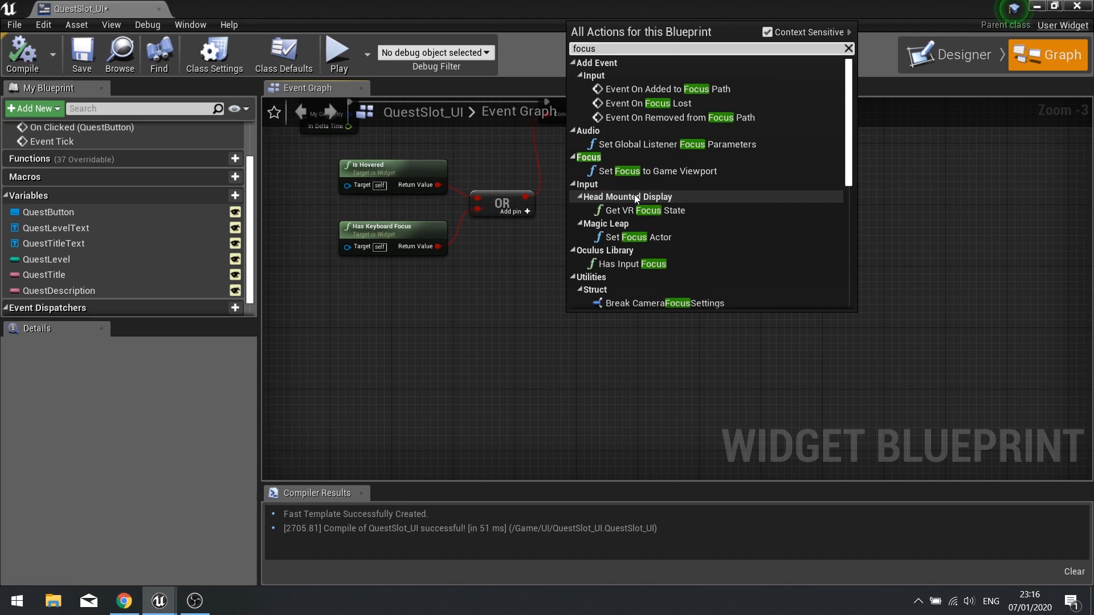
pyautogui.click(709, 90)
# Add a Set Background Color node targeting a QuestButton reference and connect it to Event On Added to Focus Path.
pyautogui.moveTo(623, 419); pyautogui.dragTo(592, 328, button='right')
pyautogui.moveTo(691, 285); pyautogui.dragTo(578, 291, button='right')
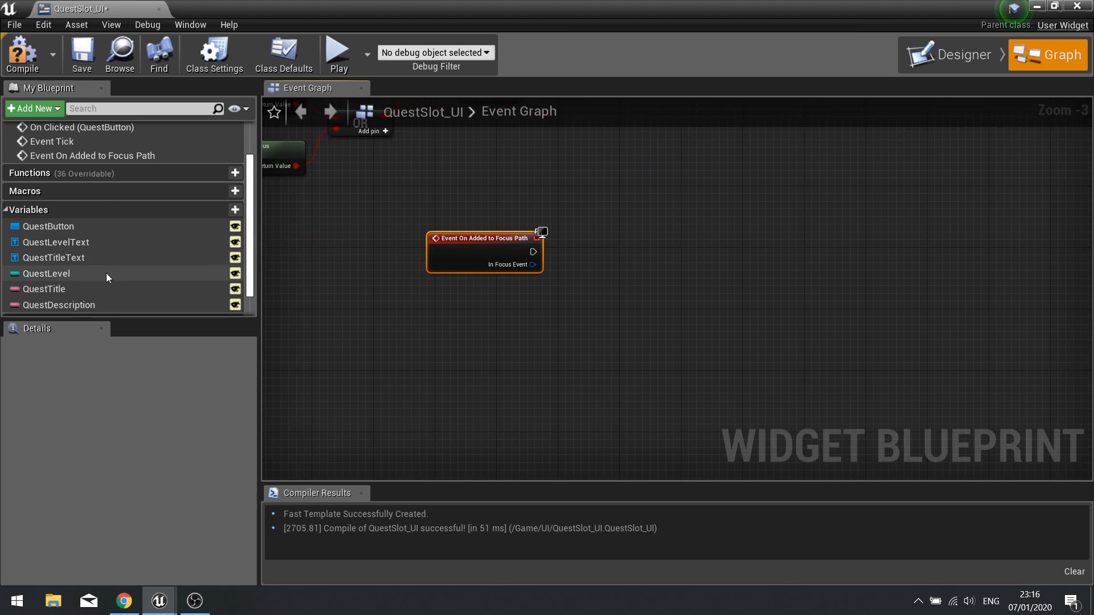
pyautogui.moveTo(51, 226); pyautogui.dragTo(632, 320)
pyautogui.click(572, 381)
pyautogui.write('set background')
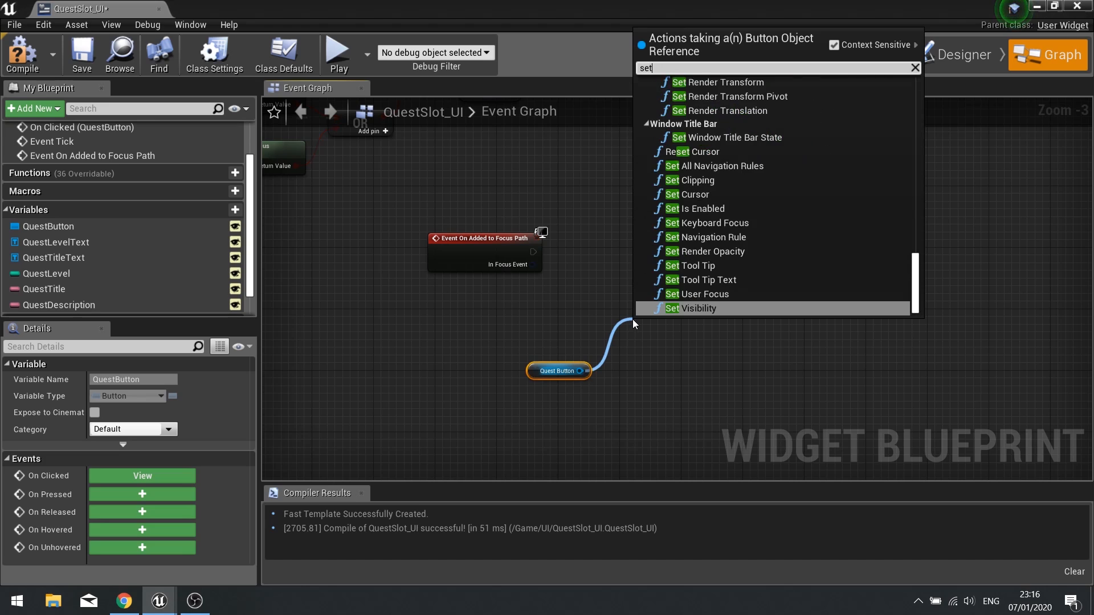
pyautogui.press('Return')
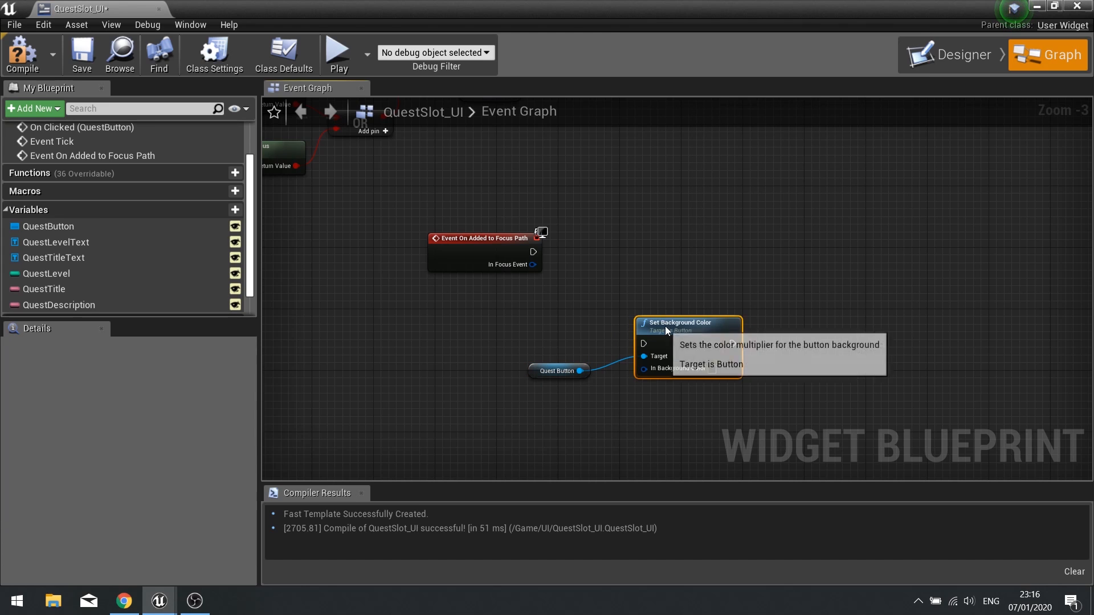
pyautogui.moveTo(665, 325); pyautogui.dragTo(680, 264)
pyautogui.moveTo(533, 252); pyautogui.dragTo(707, 231)
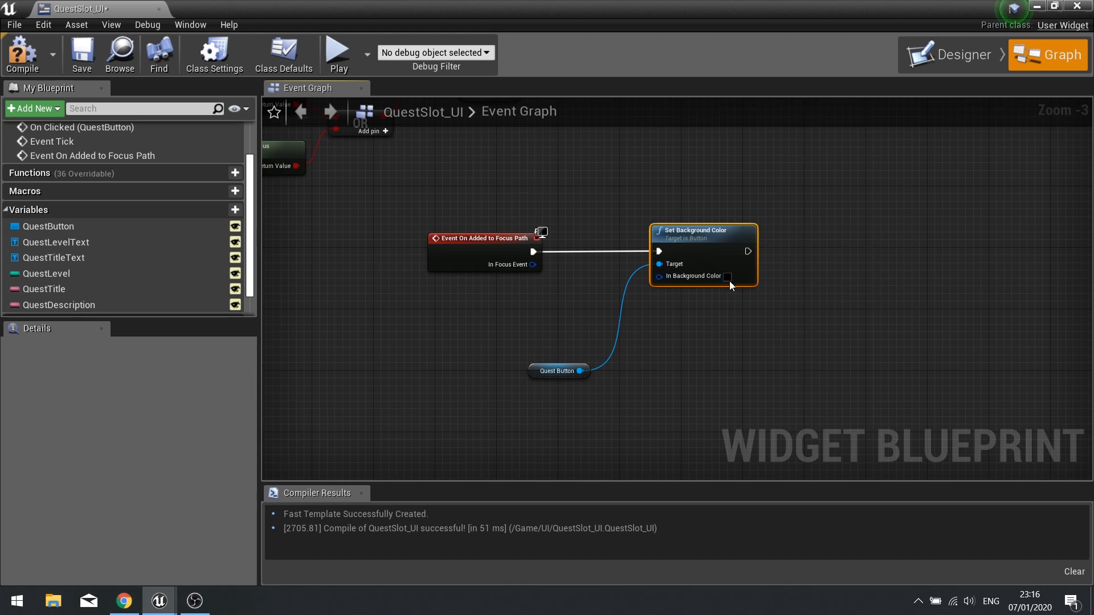
# Set the In Background Color of the Set Background Color node to yellow, linear hex F4DA16FF.
pyautogui.click(729, 278)
pyautogui.click(833, 340)
pyautogui.moveTo(835, 344); pyautogui.dragTo(862, 372)
pyautogui.moveTo(934, 321); pyautogui.dragTo(940, 262)
pyautogui.click(914, 290)
pyautogui.click(858, 359)
pyautogui.moveTo(859, 358); pyautogui.dragTo(856, 374)
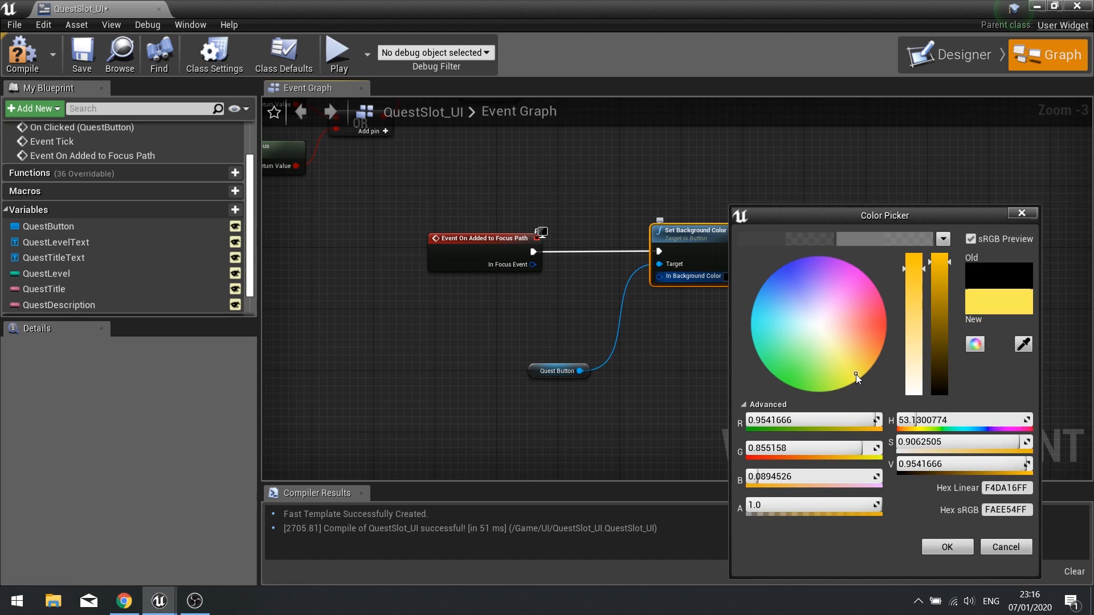
pyautogui.click(940, 548)
pyautogui.moveTo(660, 359); pyautogui.dragTo(642, 281, button='right')
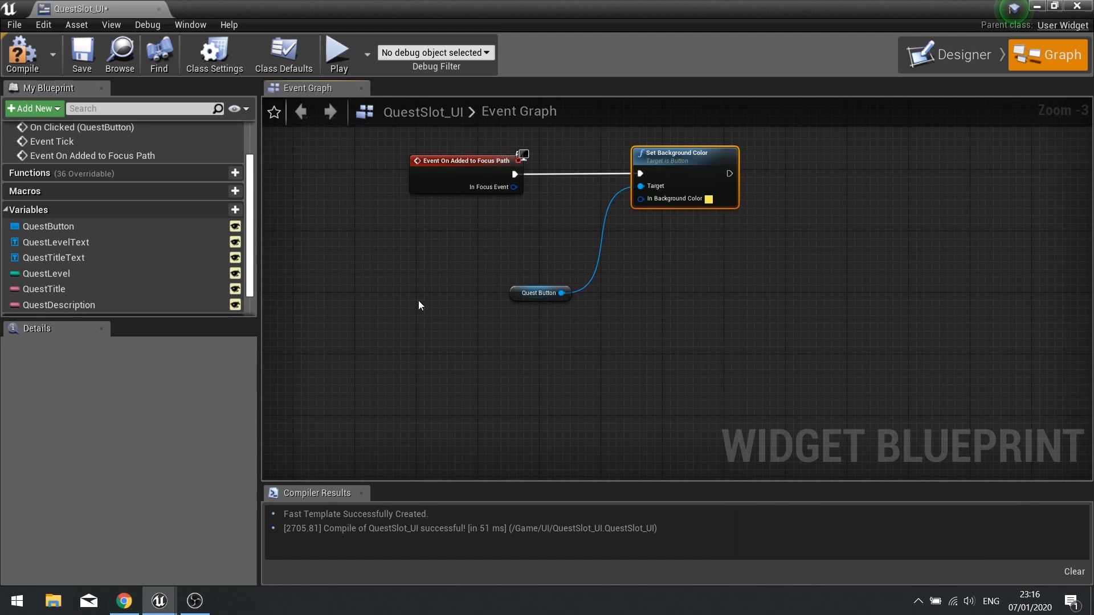
# Add an Event On Removed from Focus Path node below the Quest Button node in the event graph.
pyautogui.rightClick(431, 358)
pyautogui.write('f')
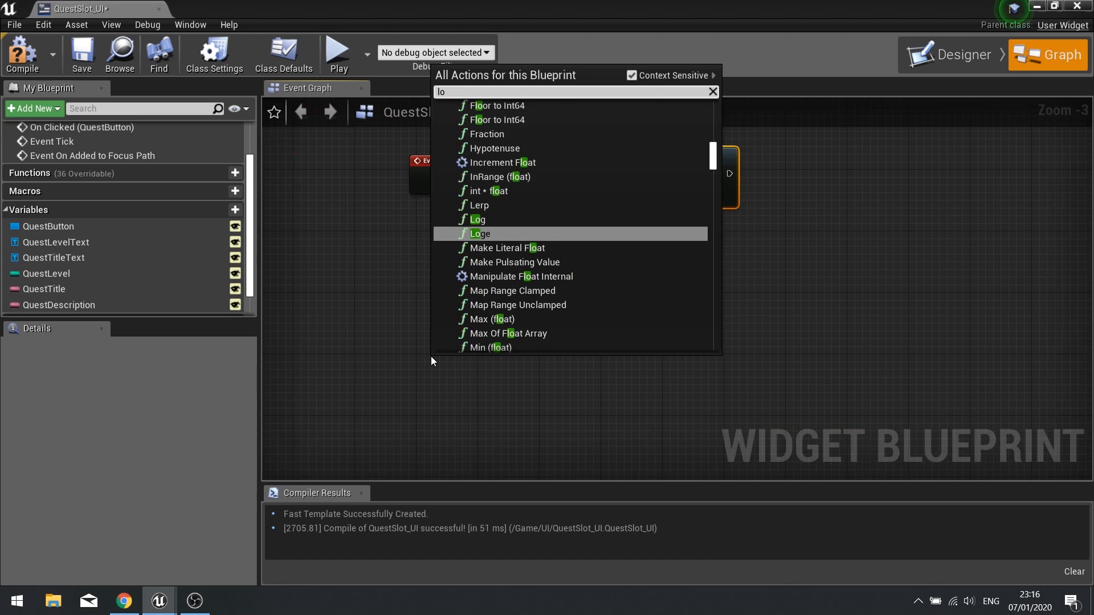
pyautogui.write('ocus')
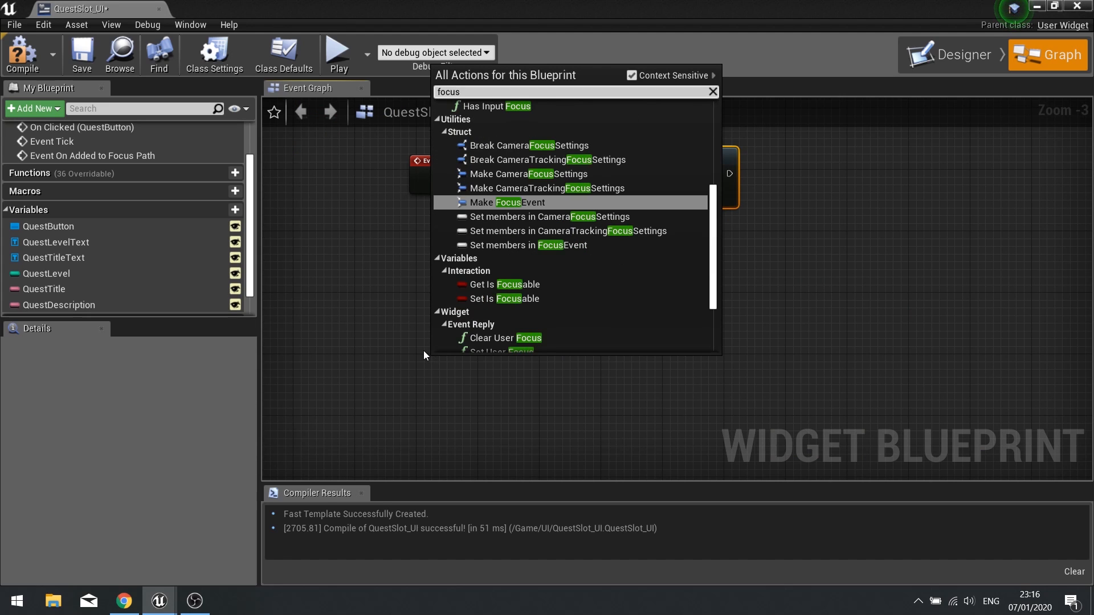
pyautogui.scroll(5, 598, 217)
pyautogui.click(578, 160)
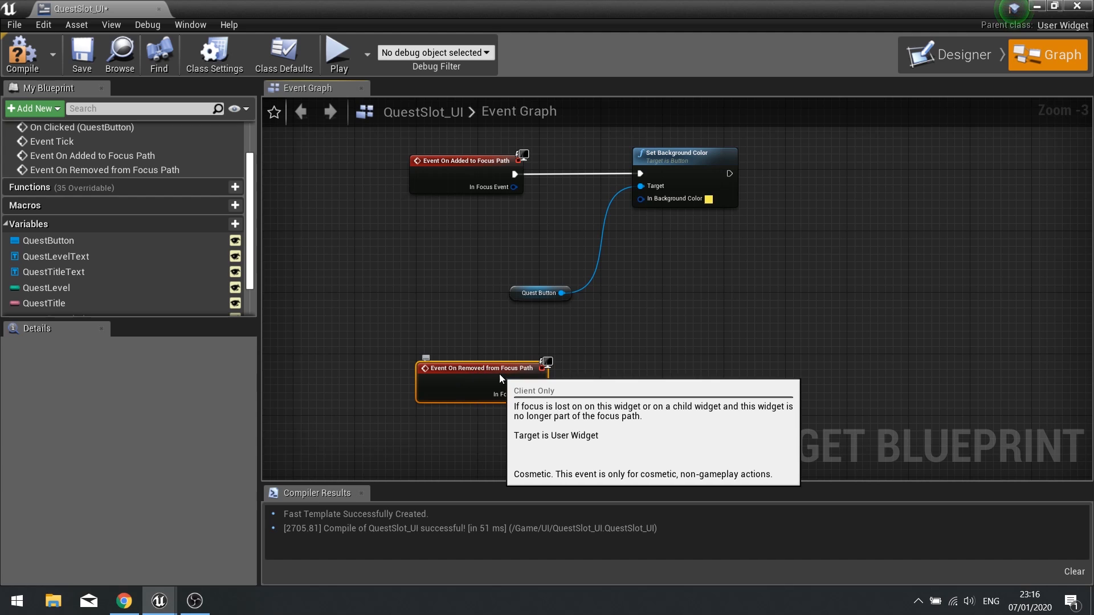
pyautogui.moveTo(504, 379); pyautogui.dragTo(466, 385)
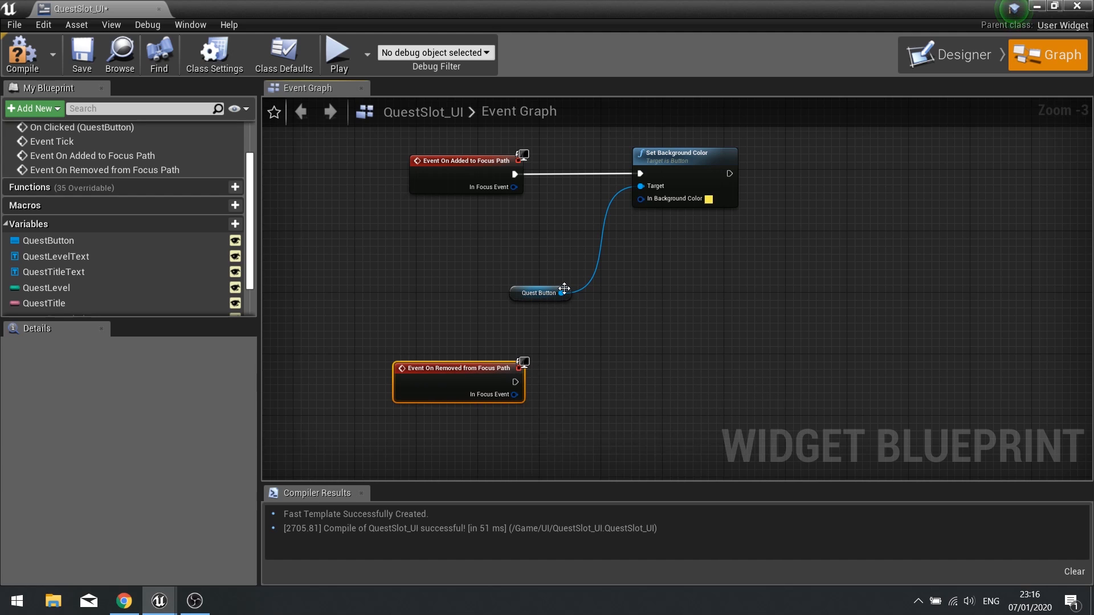
# Duplicate the Set Background Color node and connect the copy to the Event On Removed from Focus Path execution output.
pyautogui.click(697, 153)
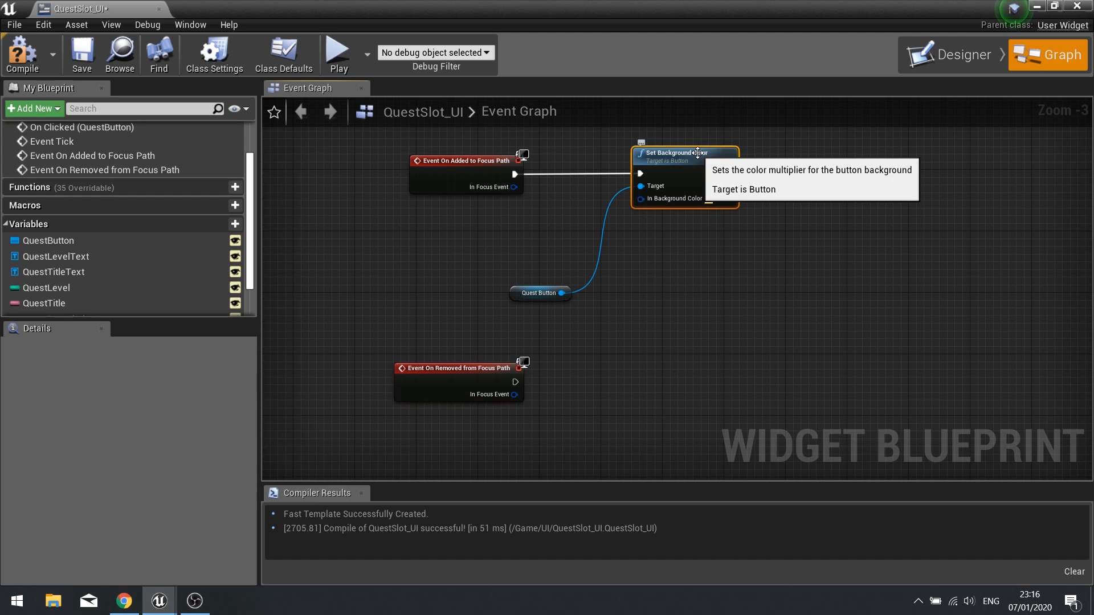
pyautogui.hotkey('ctrl', 'c')
pyautogui.hotkey('ctrl', 'v')
pyautogui.moveTo(749, 256); pyautogui.dragTo(515, 381)
pyautogui.moveTo(683, 376)
pyautogui.mouseDown()
pyautogui.moveTo(699, 351)
pyautogui.moveTo(698, 361)
pyautogui.mouseUp()
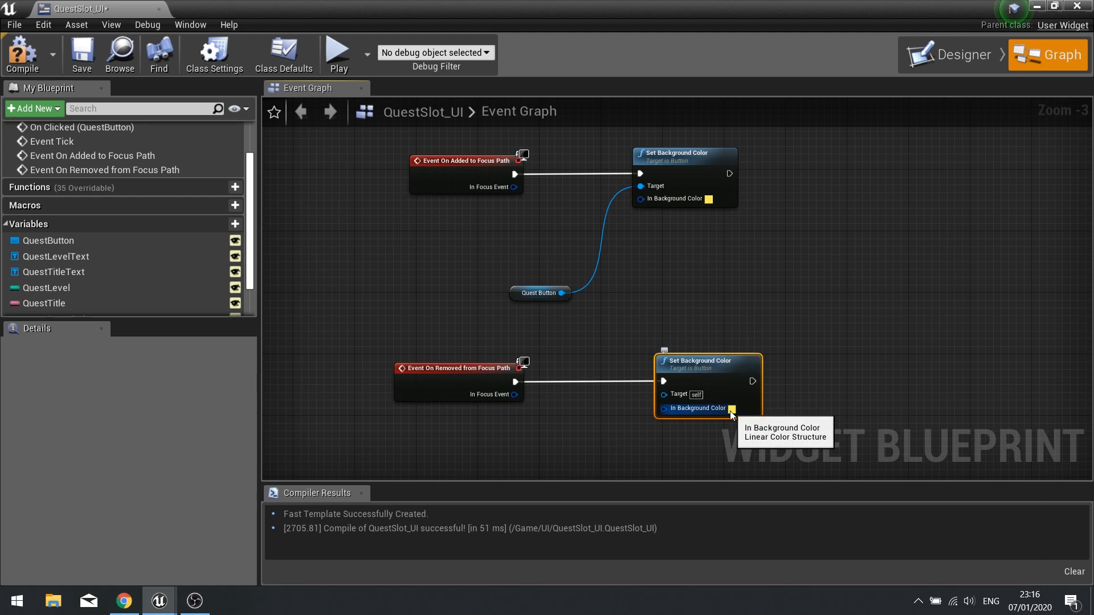
# Set the alpha of the duplicated Set Background Color node's colour to 0.0.
pyautogui.click(732, 409)
pyautogui.click(796, 505)
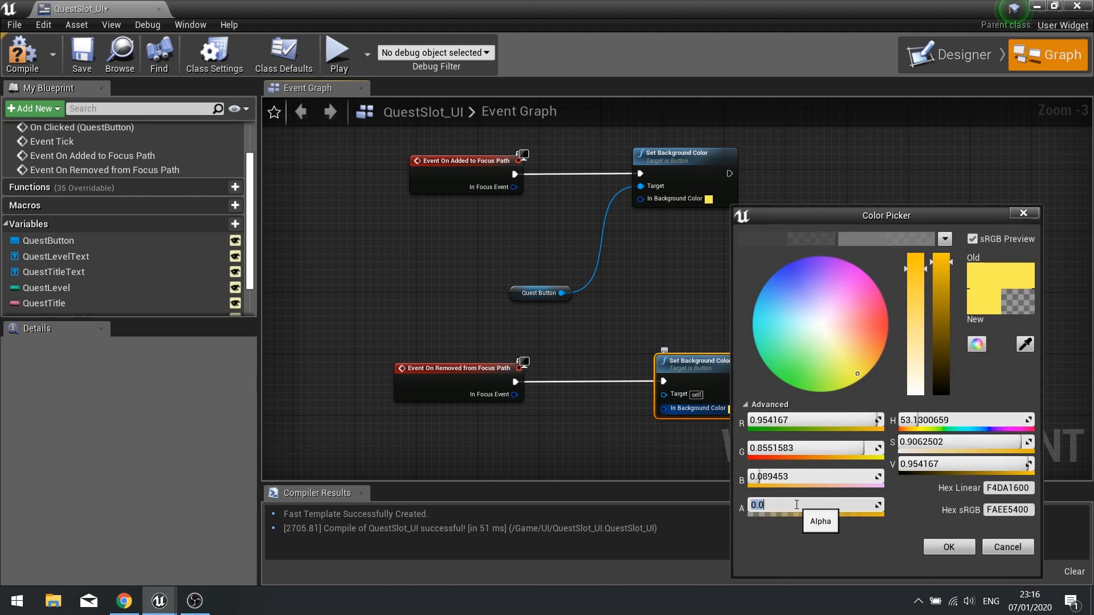
pyautogui.click(949, 547)
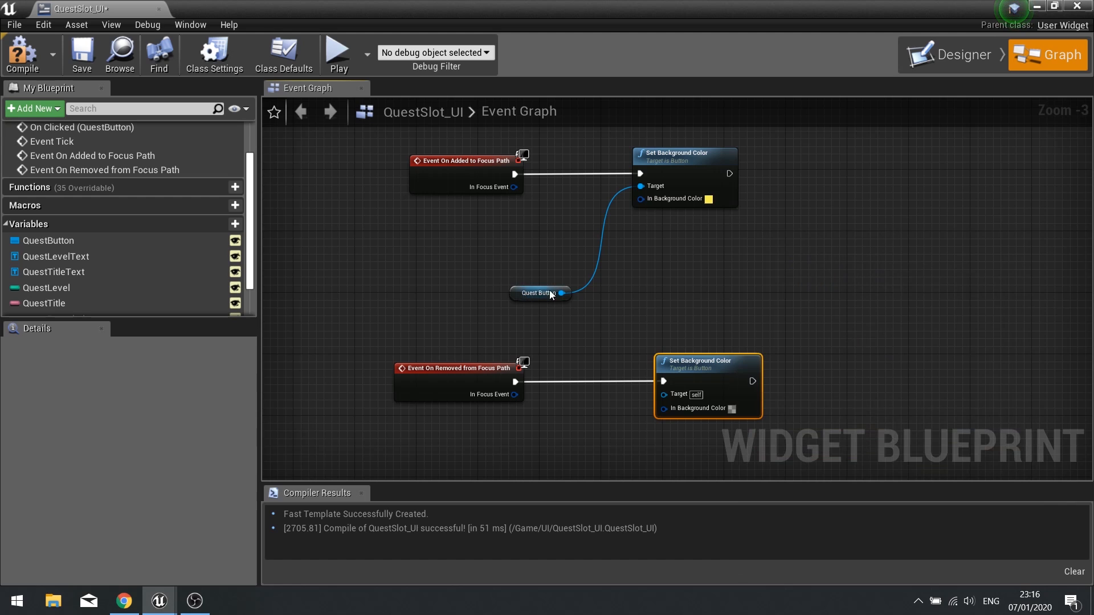
# Connect Quest Button to the duplicated Set Background Color node's Target and compile the QuestSlot_UI blueprint.
pyautogui.moveTo(561, 293); pyautogui.dragTo(665, 394)
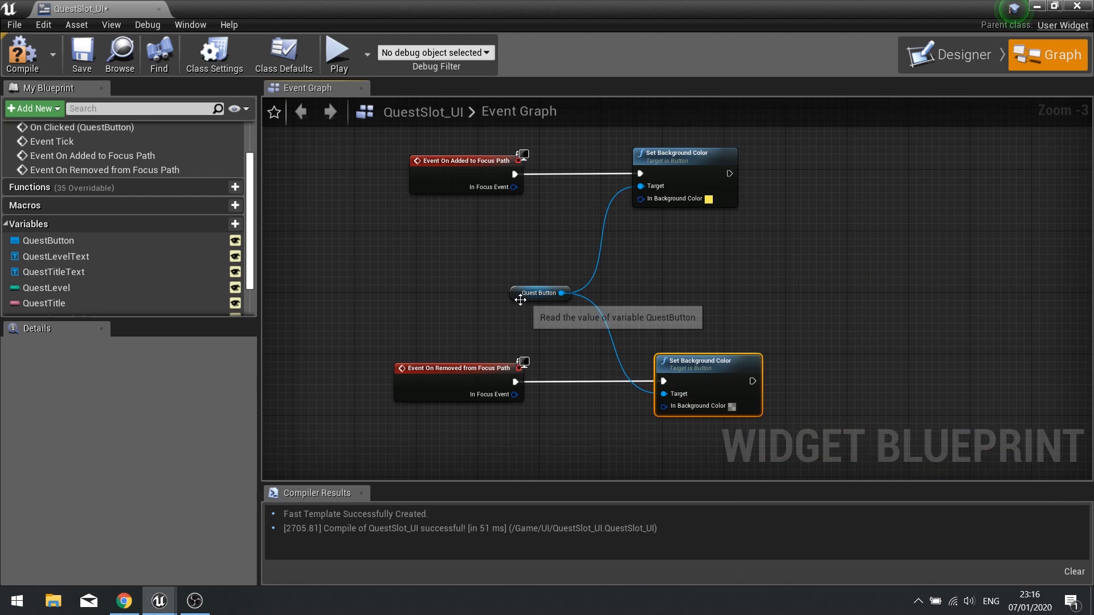
pyautogui.moveTo(521, 296); pyautogui.dragTo(514, 289)
pyautogui.click(21, 52)
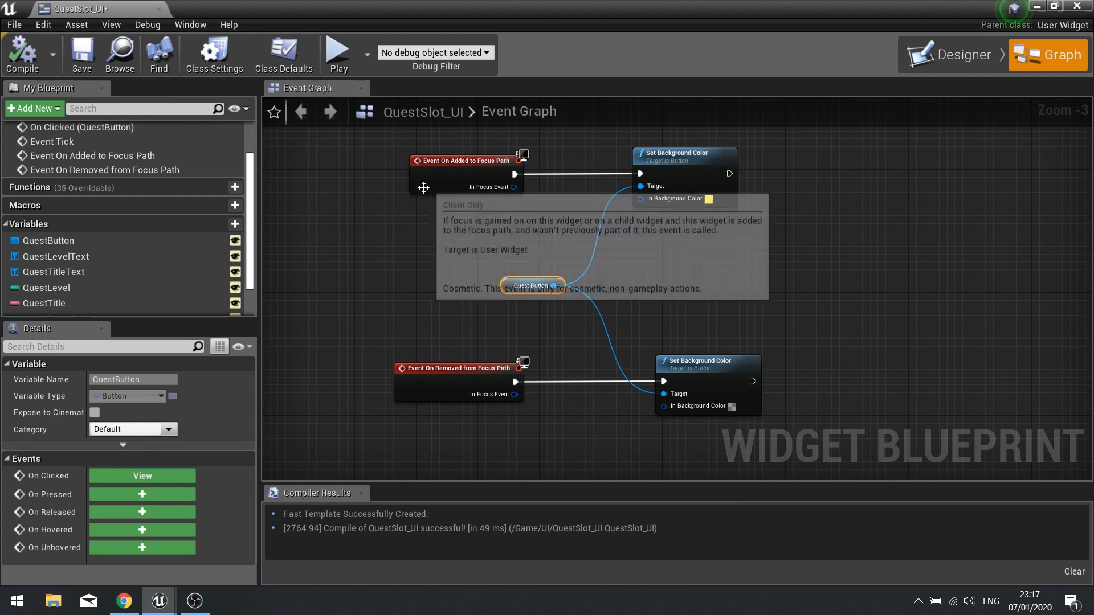
# Review the Pre Construct, On Clicked, Event Tick and focus path node groups in the QuestSlot_UI event graph.
pyautogui.scroll(-2, 684, 301)
pyautogui.moveTo(684, 301); pyautogui.dragTo(677, 406, button='right')
pyautogui.moveTo(572, 333); pyautogui.dragTo(505, 385, button='right')
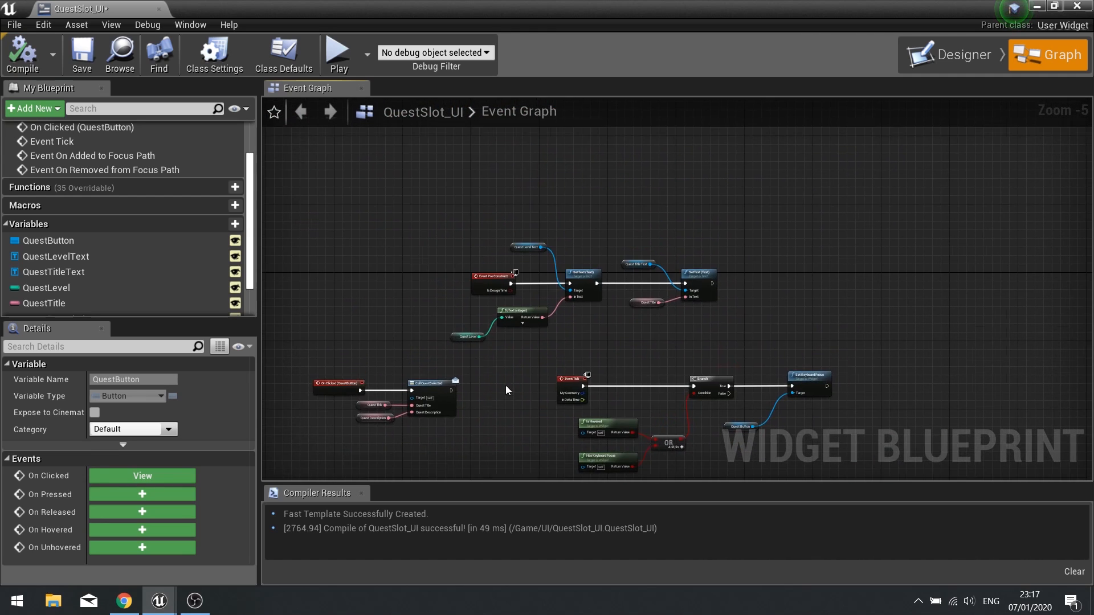
pyautogui.scroll(2, 505, 385)
pyautogui.moveTo(301, 176); pyautogui.dragTo(868, 348)
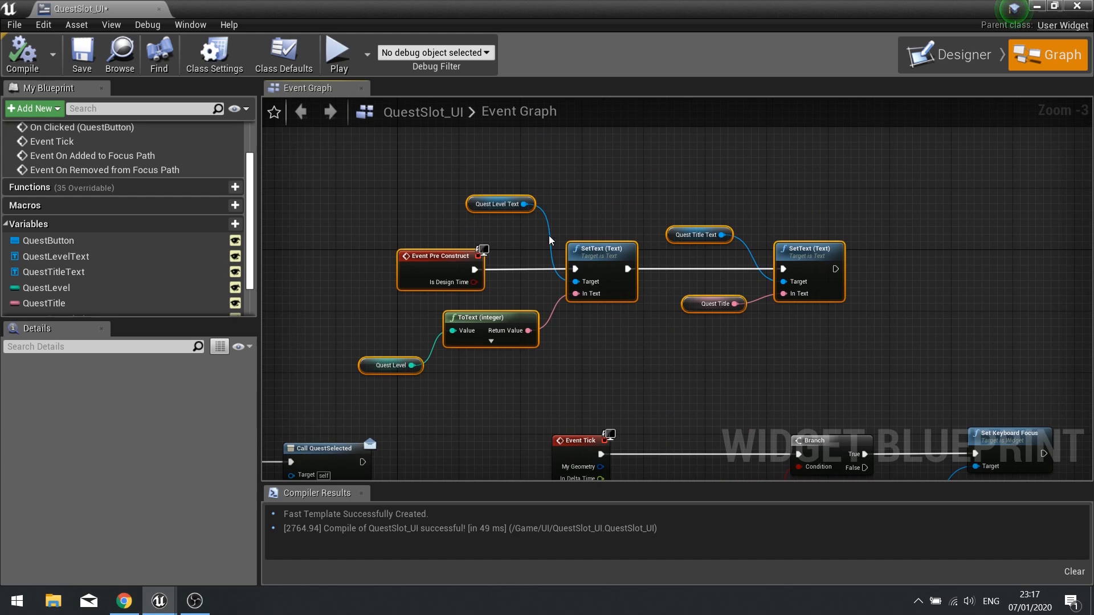
pyautogui.moveTo(523, 355); pyautogui.dragTo(829, 184, button='right')
pyautogui.moveTo(678, 322); pyautogui.dragTo(678, 265, button='right')
pyautogui.moveTo(367, 191); pyautogui.dragTo(727, 338)
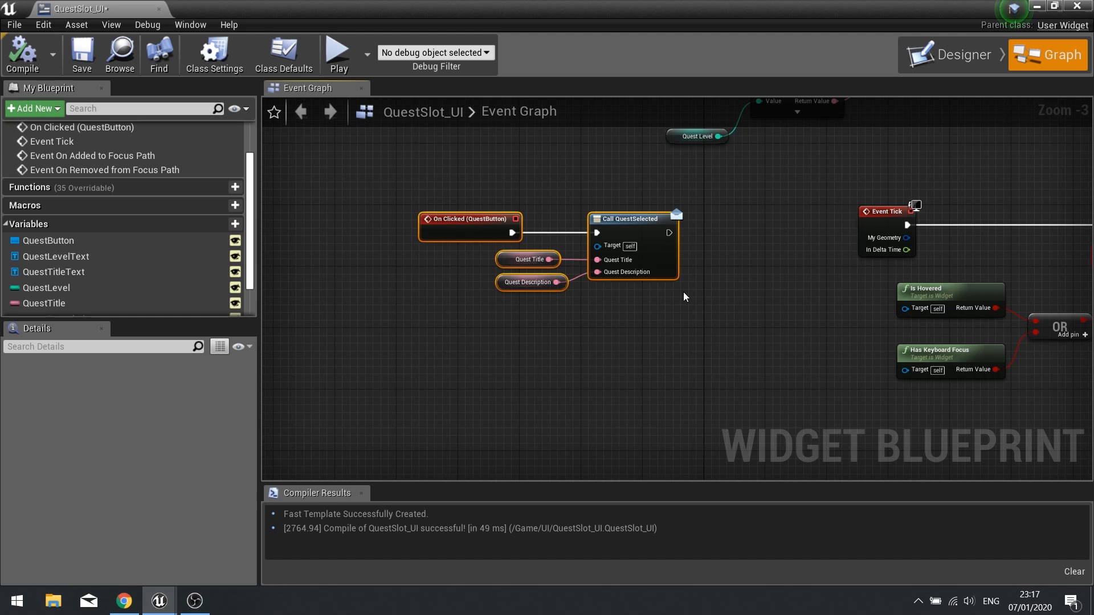
pyautogui.moveTo(683, 291); pyautogui.dragTo(371, 168, button='right')
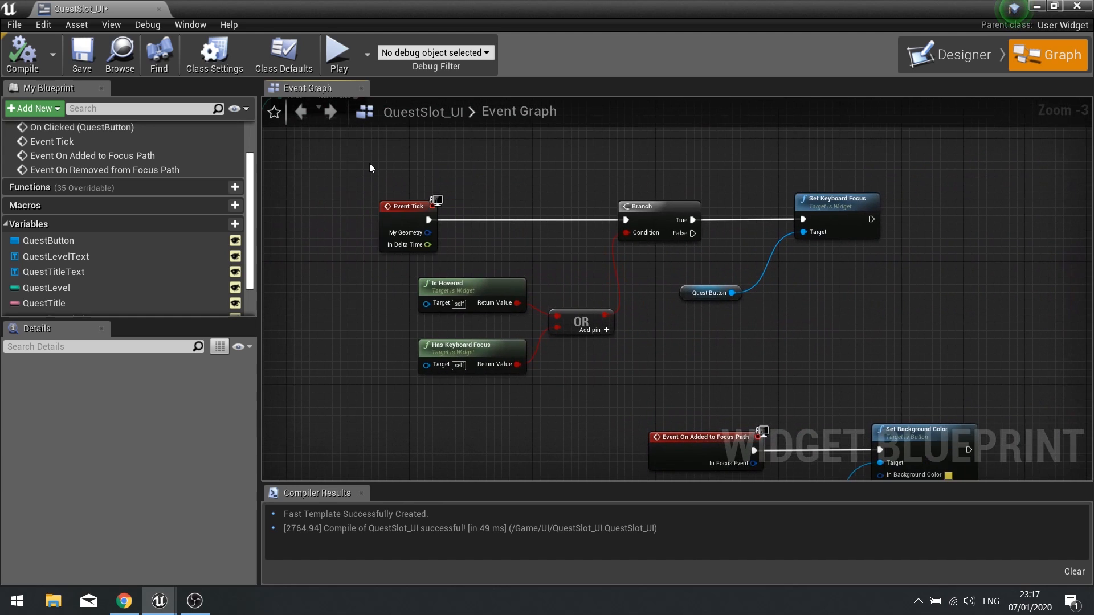
pyautogui.moveTo(371, 168); pyautogui.dragTo(889, 384)
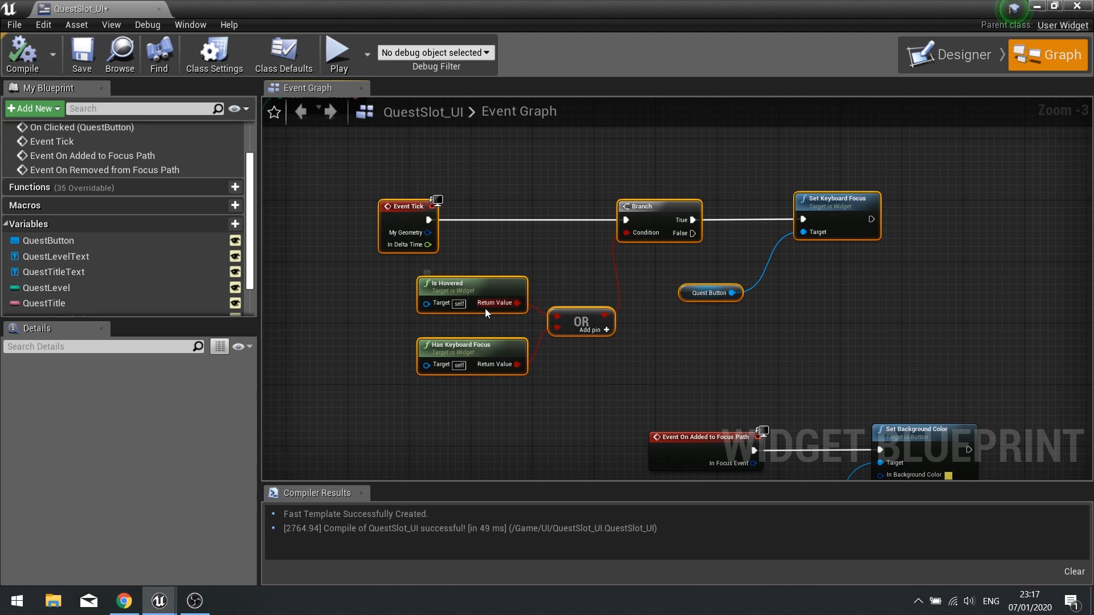
pyautogui.moveTo(844, 231); pyautogui.dragTo(675, 55, button='right')
pyautogui.moveTo(440, 240); pyautogui.dragTo(846, 420)
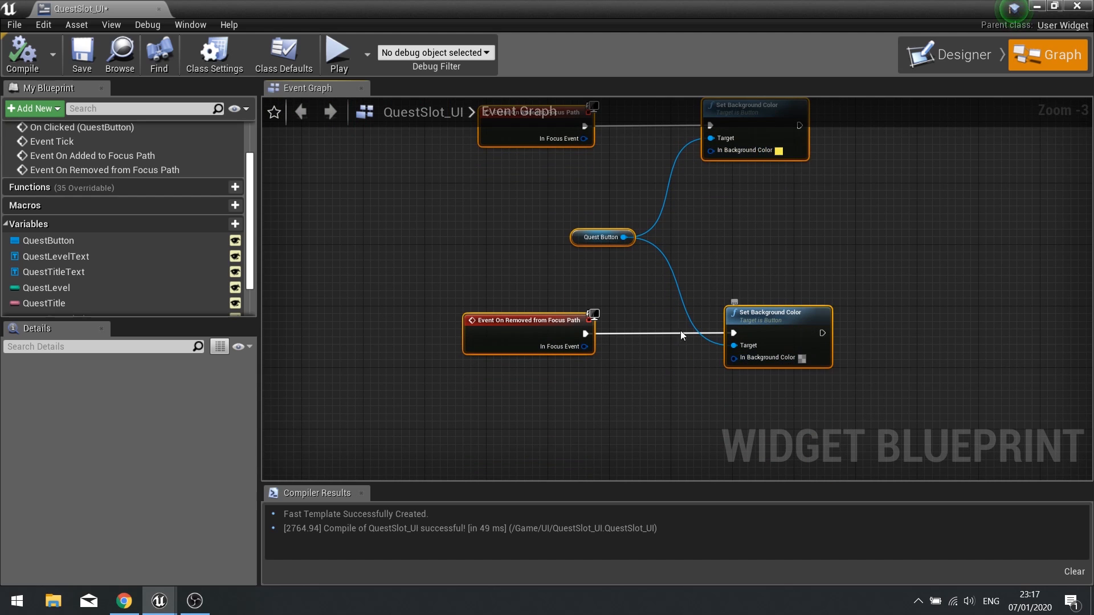
# Close the QuestSlot_UI editor and open PlayerMenuQuests_UI from the Content/UI folder.
pyautogui.click(1077, 7)
pyautogui.click(306, 517)
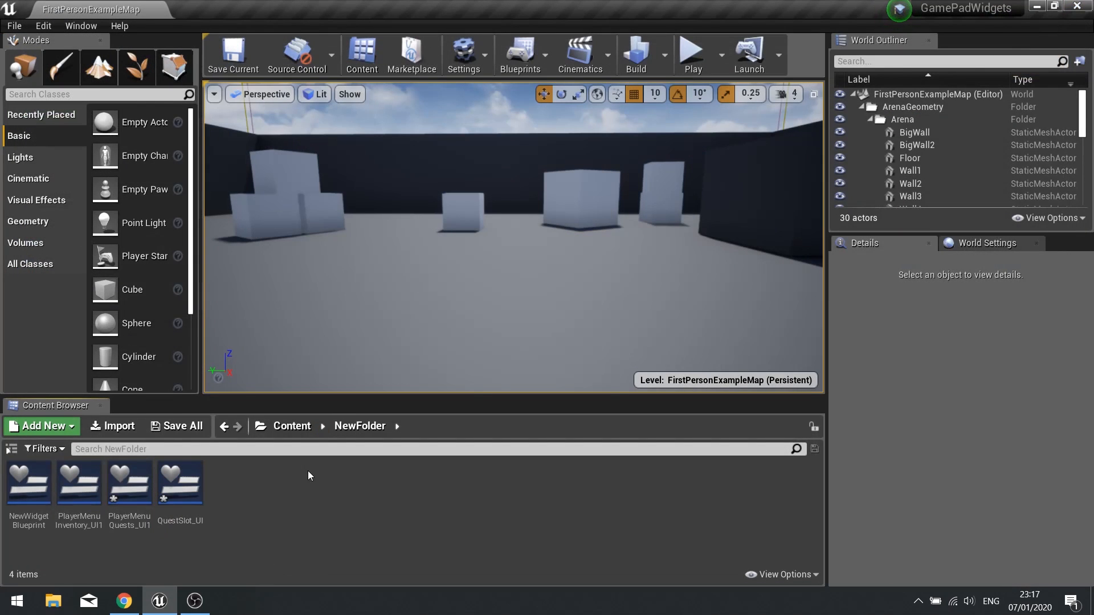
pyautogui.click(291, 427)
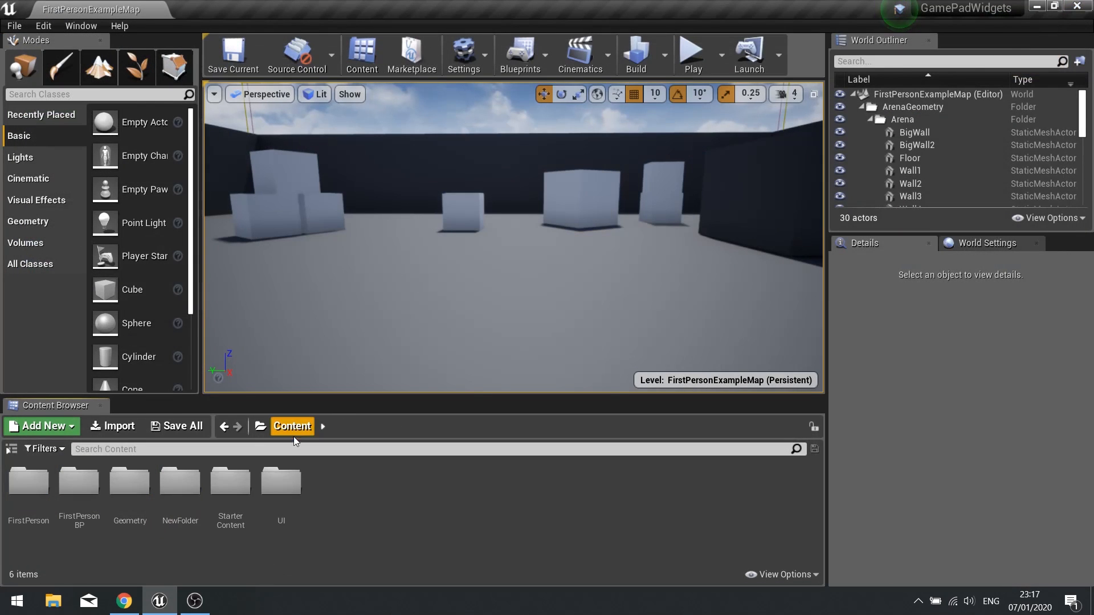
pyautogui.doubleClick(280, 484)
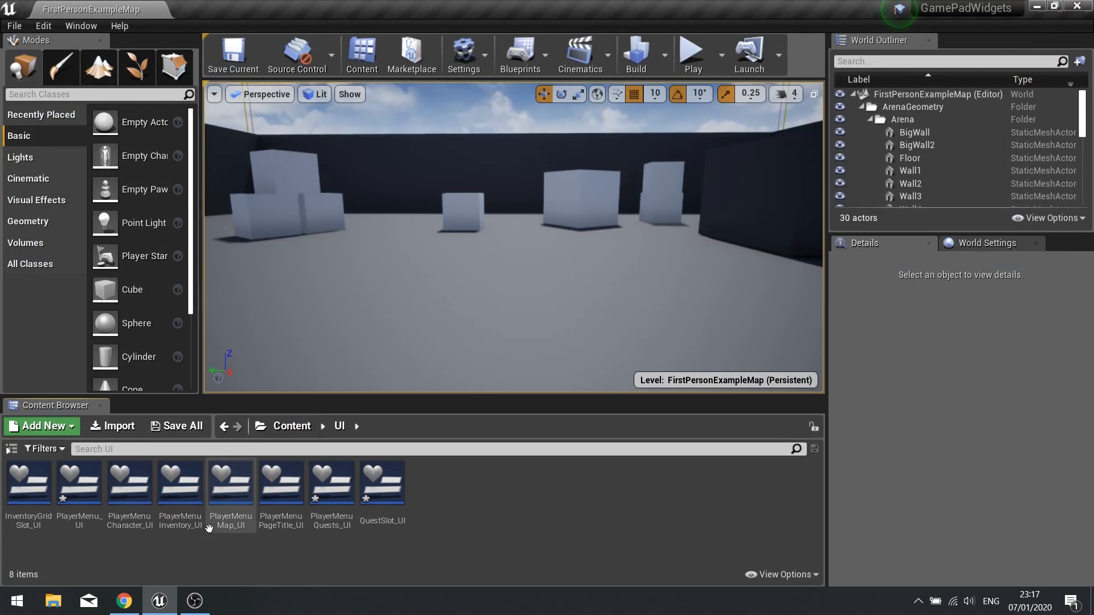
pyautogui.doubleClick(333, 487)
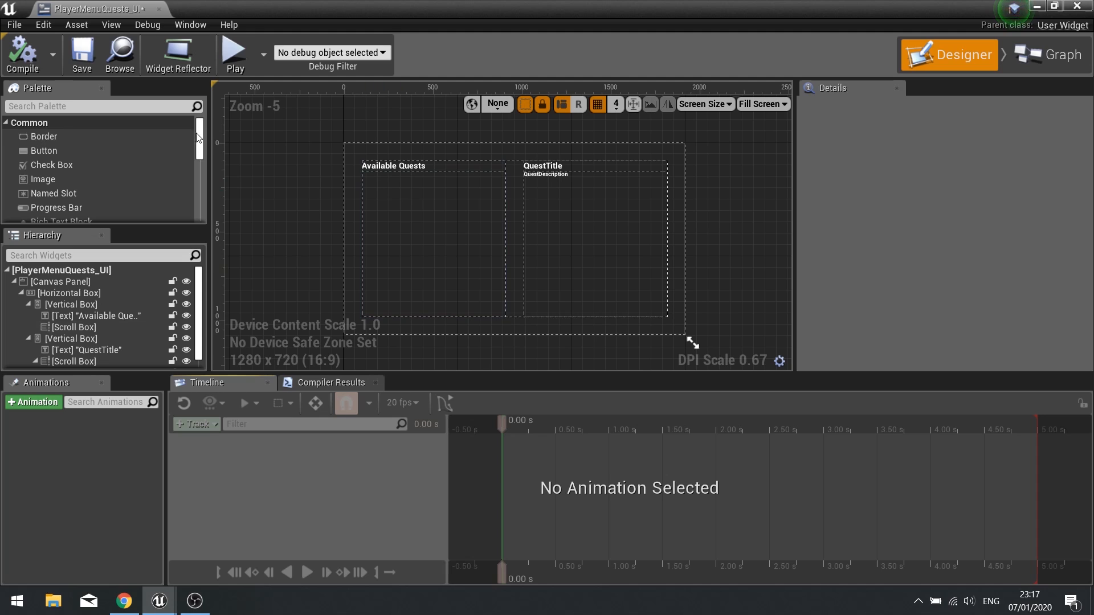
# Add a Quest Slot UI widget to the scroll box under the Available Quests text.
pyautogui.moveTo(198, 136); pyautogui.dragTo(198, 214)
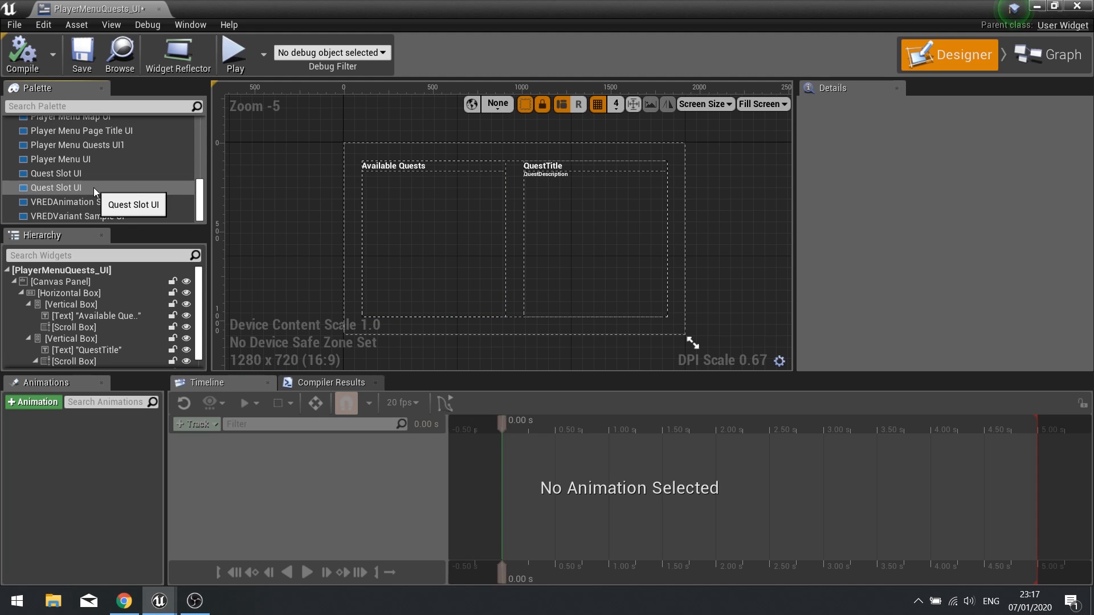
pyautogui.scroll(3, 148, 196)
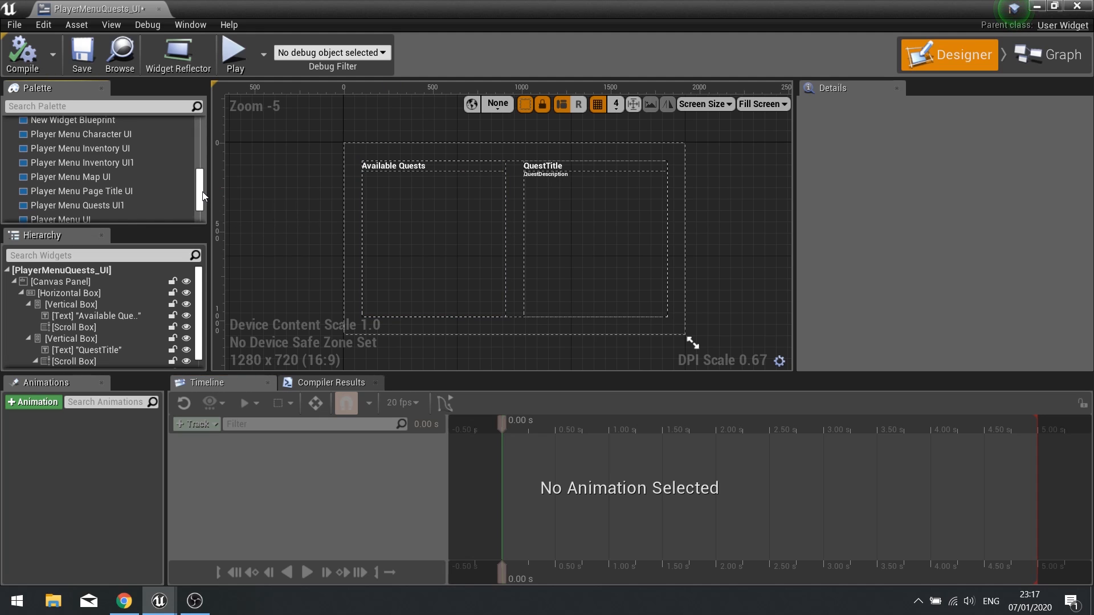
pyautogui.scroll(-2, 141, 206)
pyautogui.moveTo(91, 184); pyautogui.dragTo(88, 329)
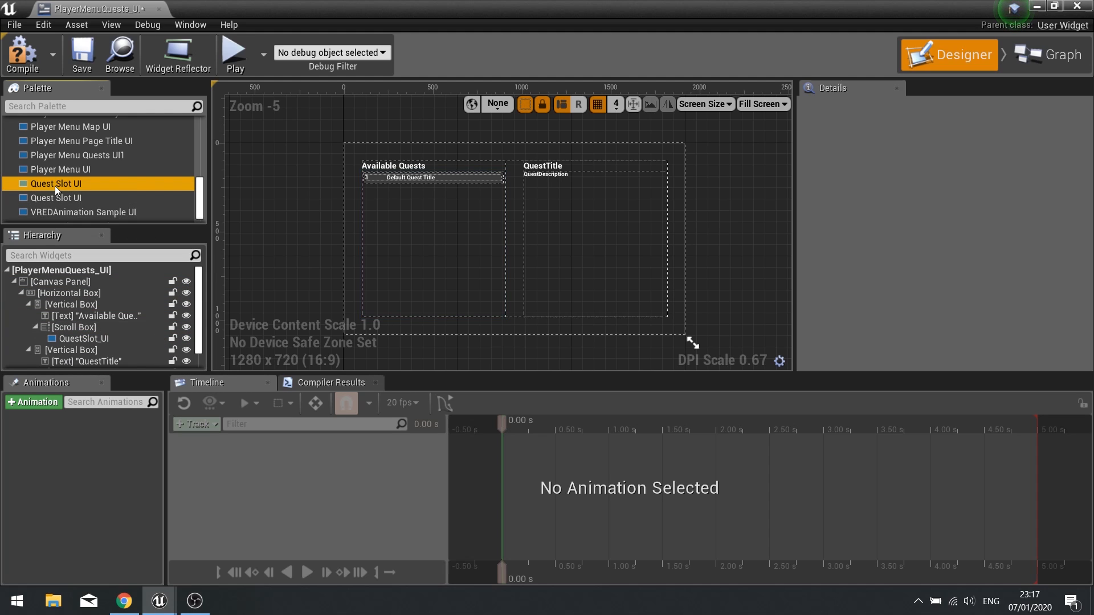
# Duplicate QuestSlot_UI repeatedly until the slots overflow the Available Quests scroll box.
pyautogui.click(85, 339)
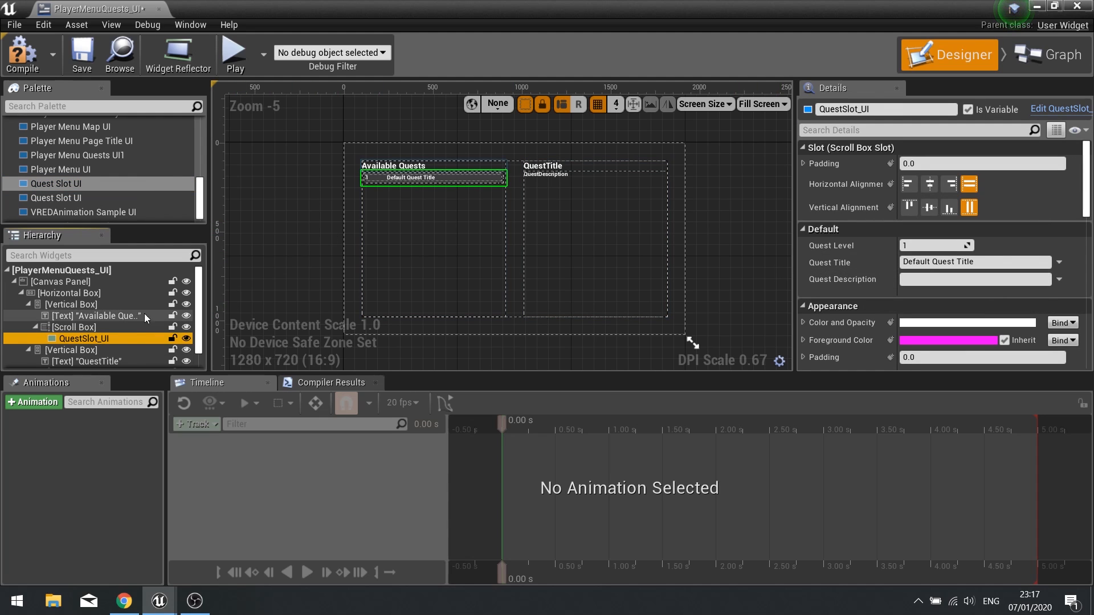
pyautogui.scroll(-1, 121, 319)
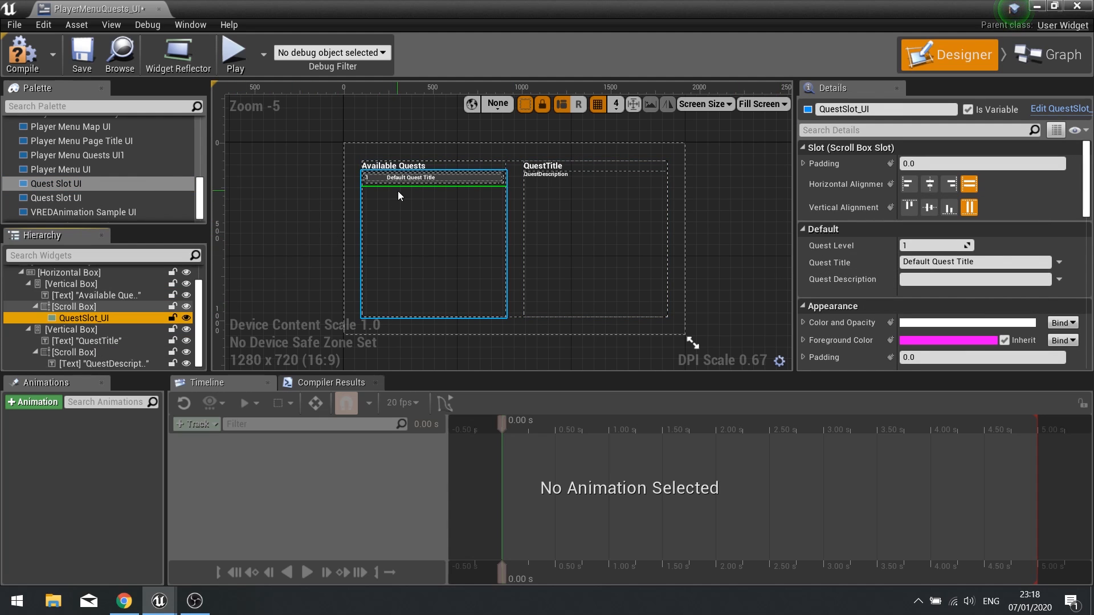
pyautogui.click(75, 308)
pyautogui.click(82, 319)
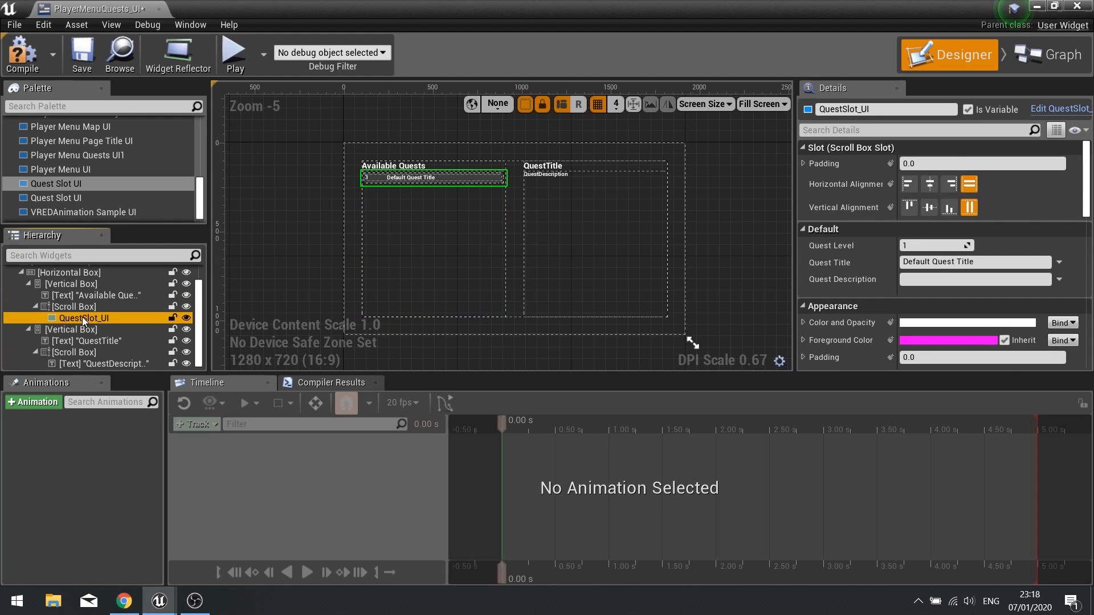
pyautogui.hotkey('ctrl', 'd')
pyautogui.hotkey('ctrl', 'd')
pyautogui.hotkey('ctrl', 'd')
pyautogui.hotkey('ctrl', 'd')
pyautogui.hotkey('ctrl', 'd')
pyautogui.hotkey('ctrl', 'd')
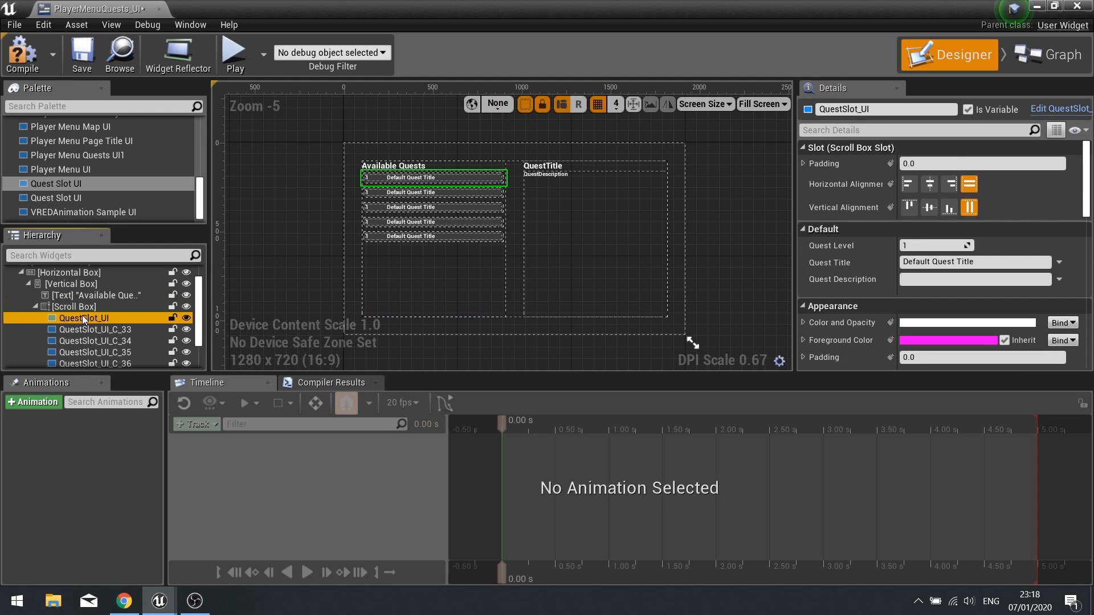
pyautogui.hotkey('ctrl', 'd')
pyautogui.hotkey('ctrl', 'd')
pyautogui.hotkey('ctrl', 'd')
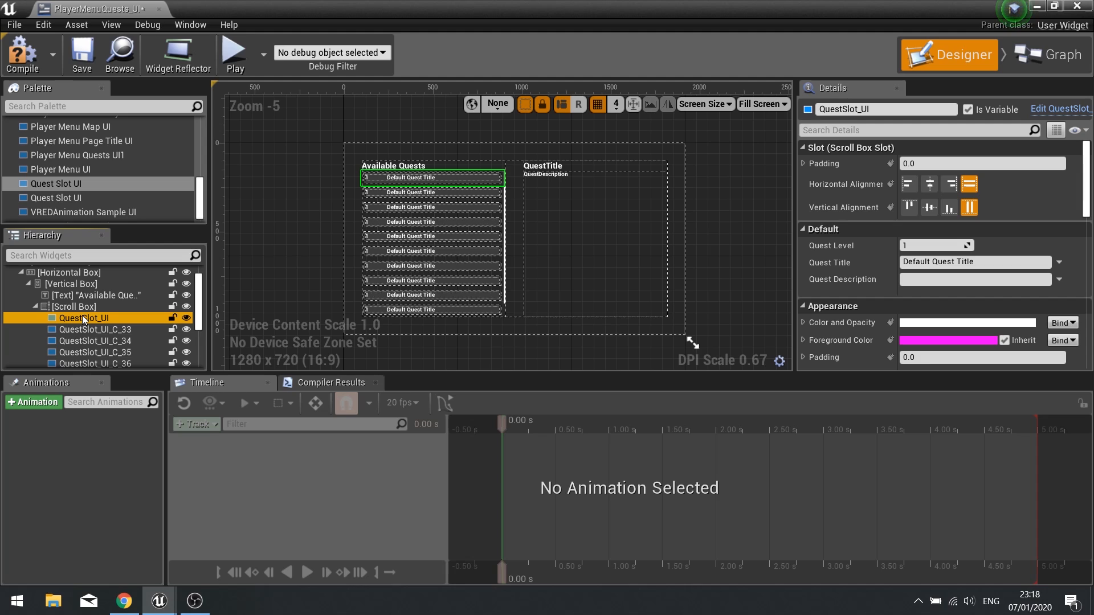
pyautogui.scroll(-4, 116, 336)
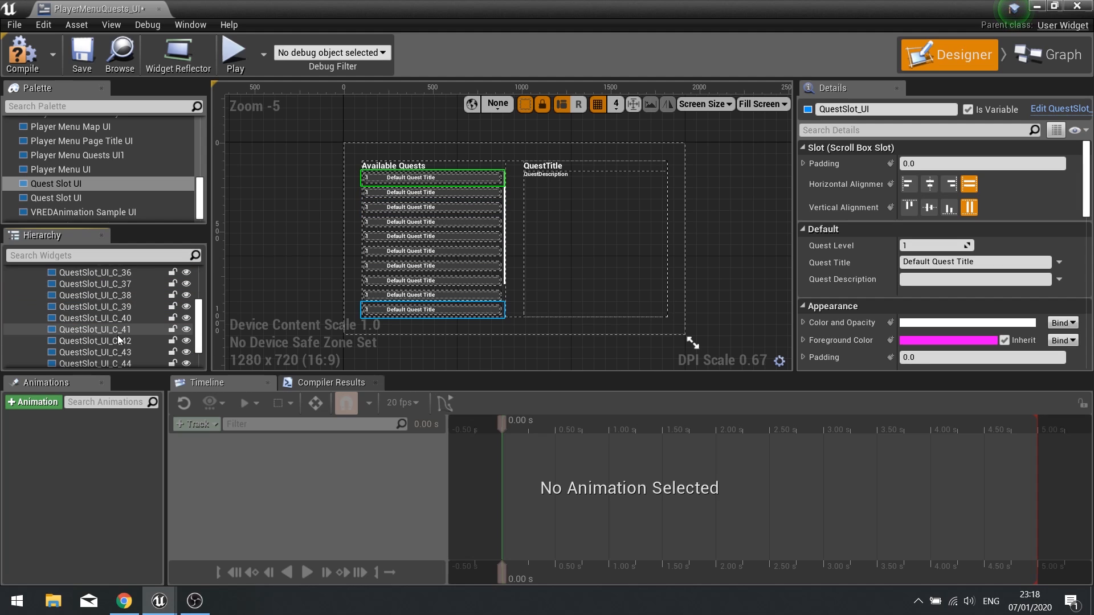
pyautogui.scroll(5, 119, 326)
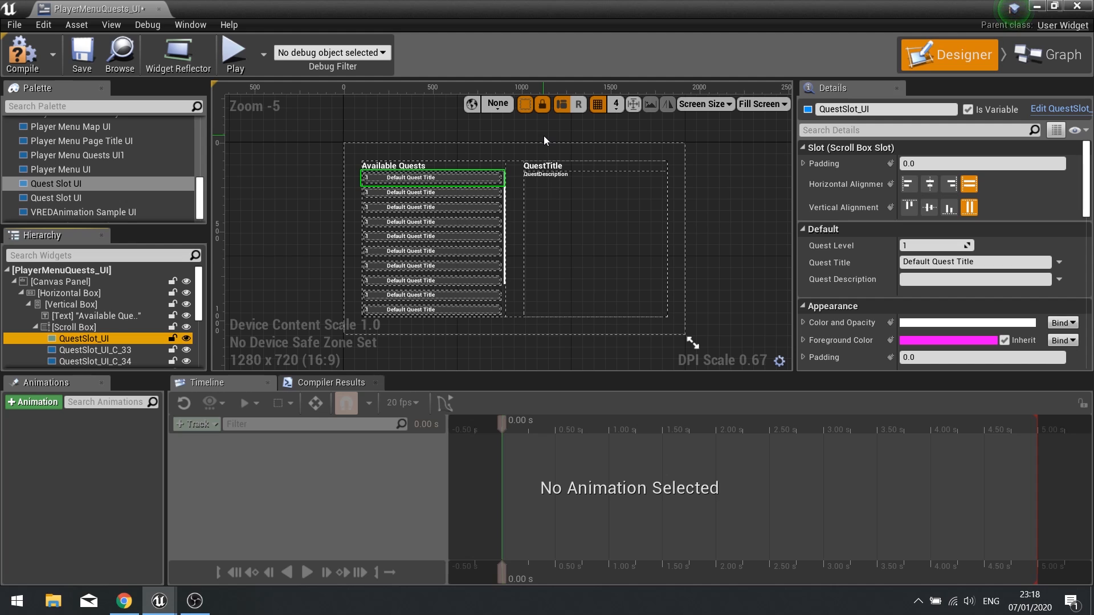
# Compile the PlayerMenuQuests_UI widget and return to the level editor.
pyautogui.click(1060, 55)
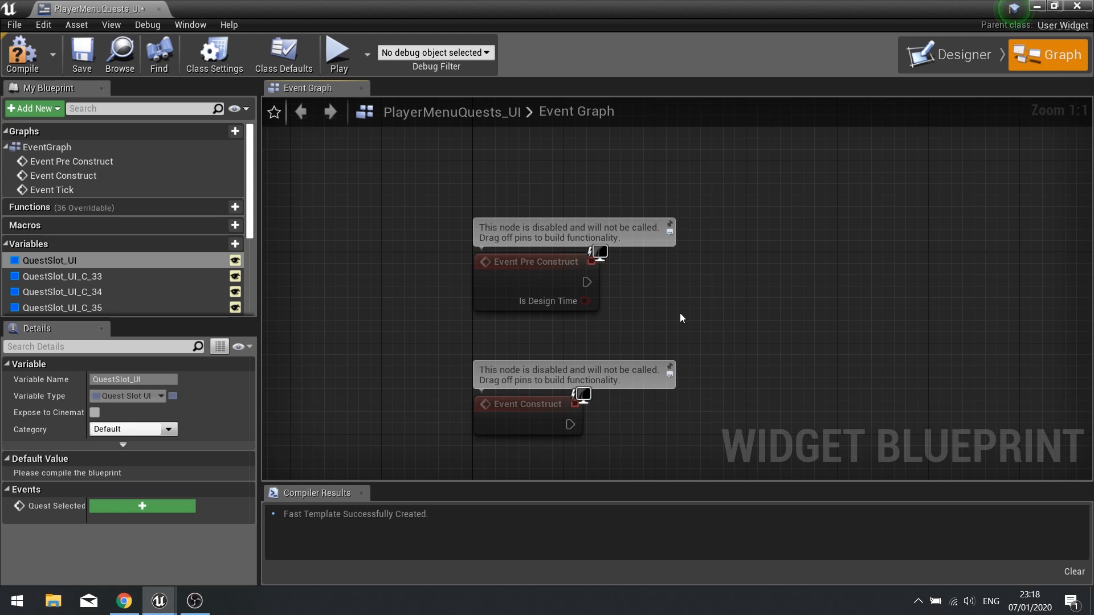
pyautogui.click(946, 56)
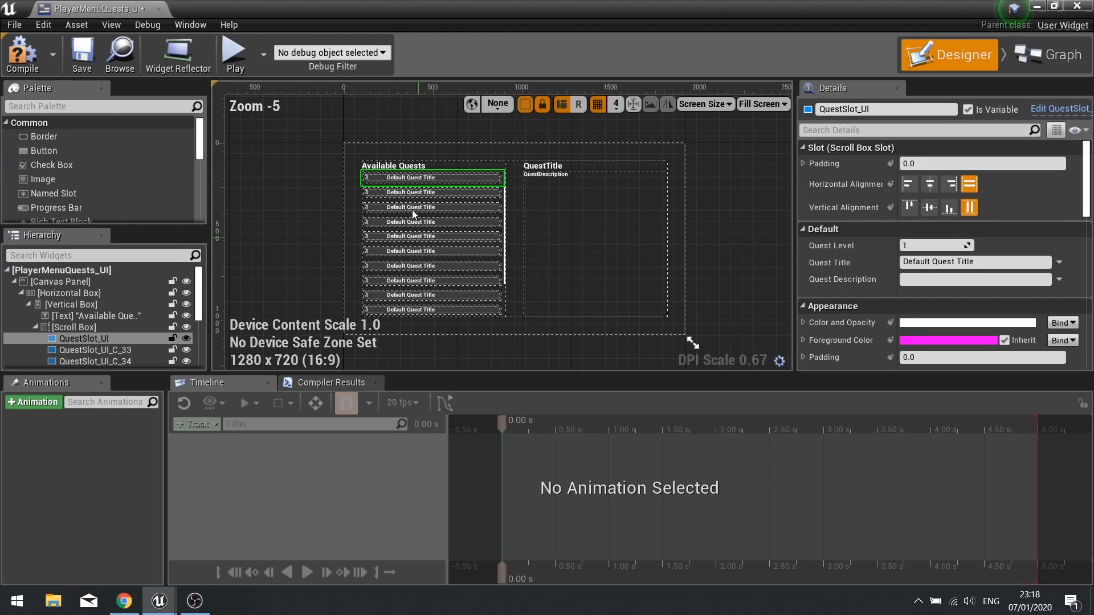
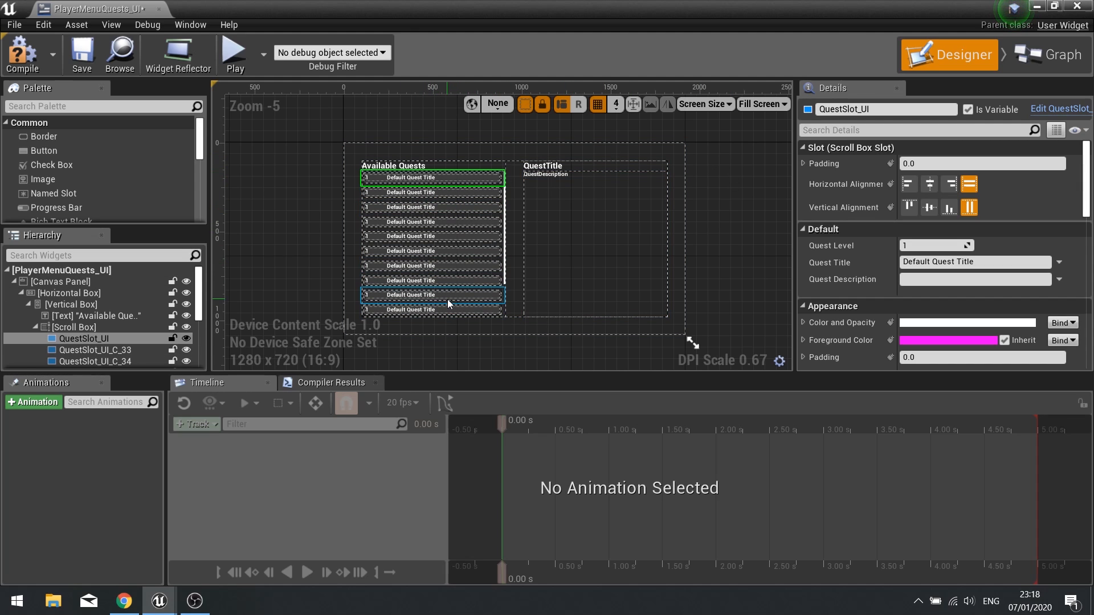
pyautogui.click(22, 51)
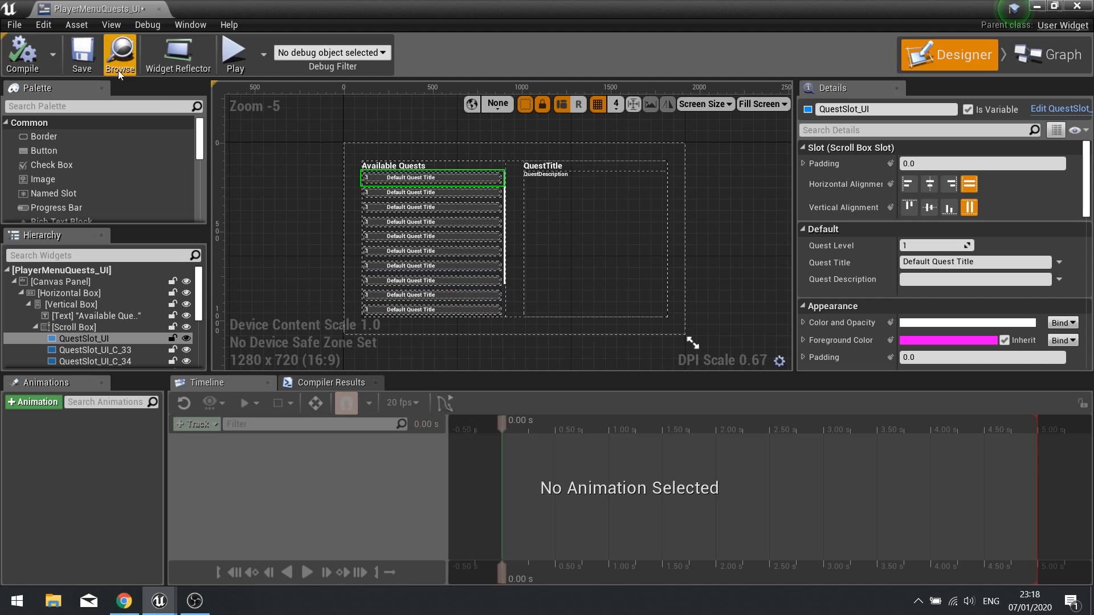
pyautogui.click(1038, 8)
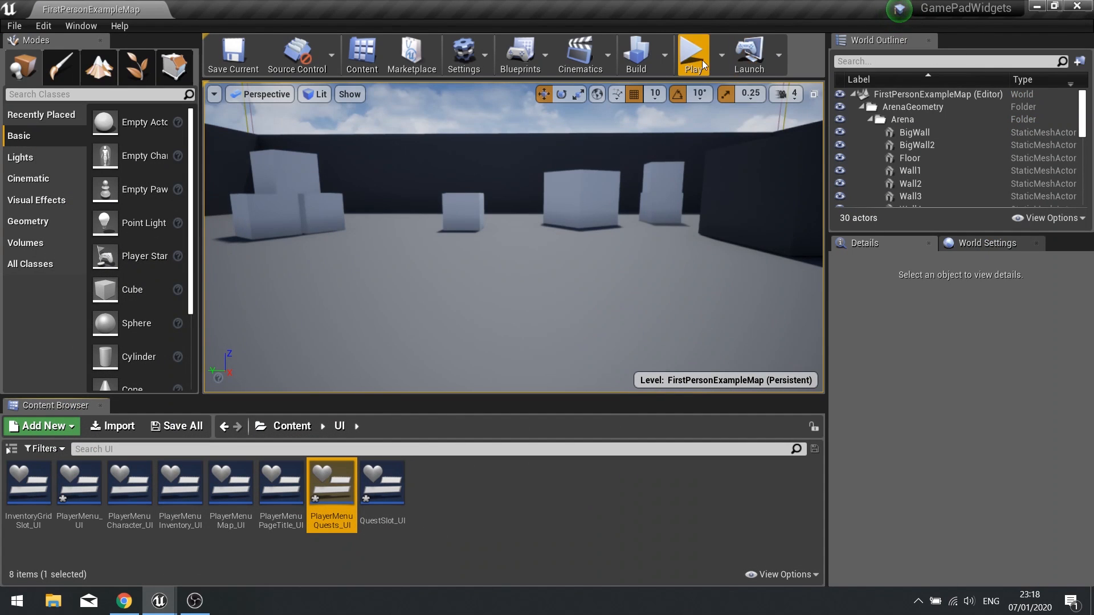
# Play-test the level, open the player menu's Quests page, scroll through the Available Quests list and stop the session.
pyautogui.click(702, 59)
pyautogui.press('Tab')
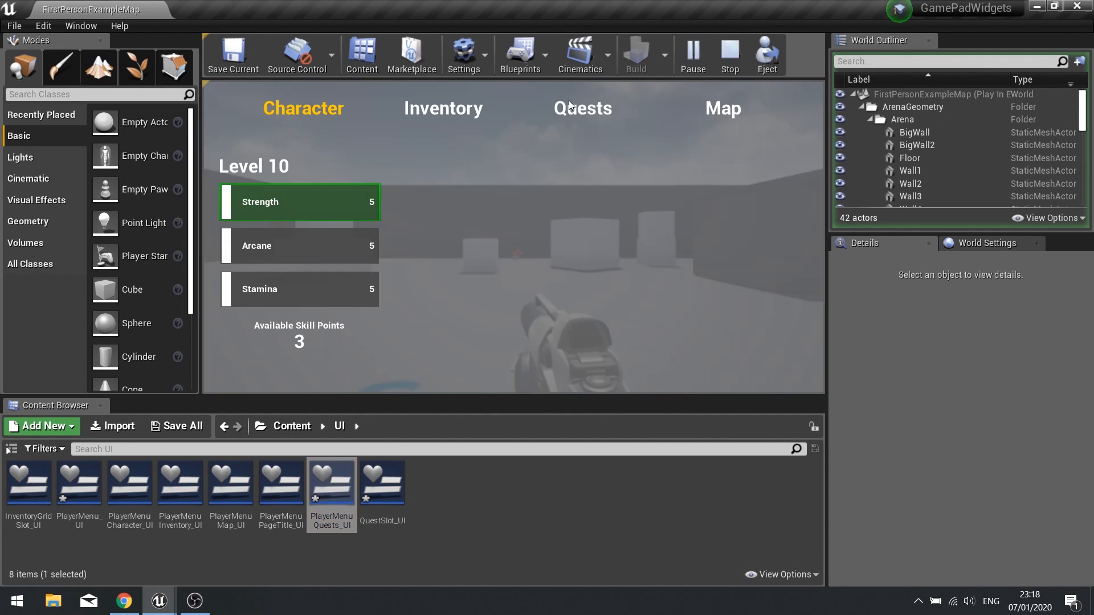
pyautogui.click(570, 101)
pyautogui.scroll(-3, 365, 228)
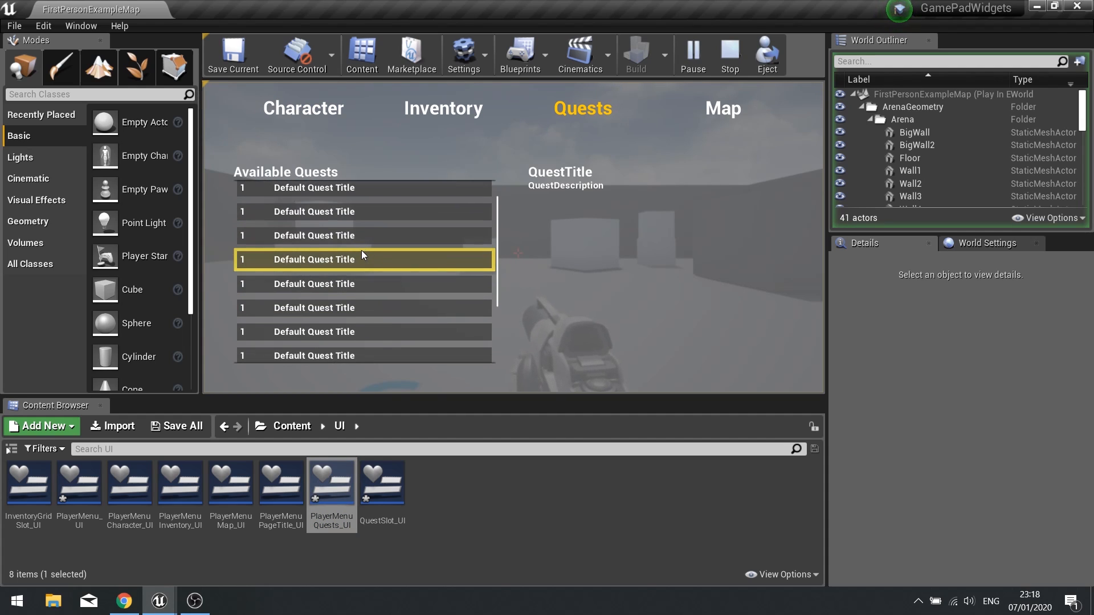
pyautogui.scroll(-1, 360, 249)
pyautogui.scroll(4, 360, 249)
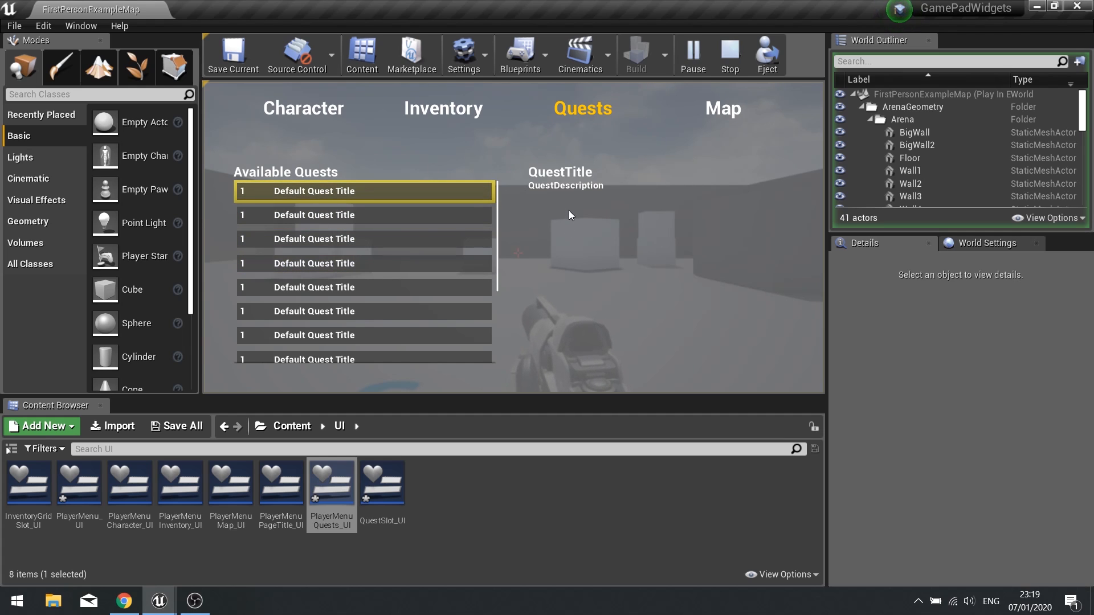
pyautogui.press('Escape')
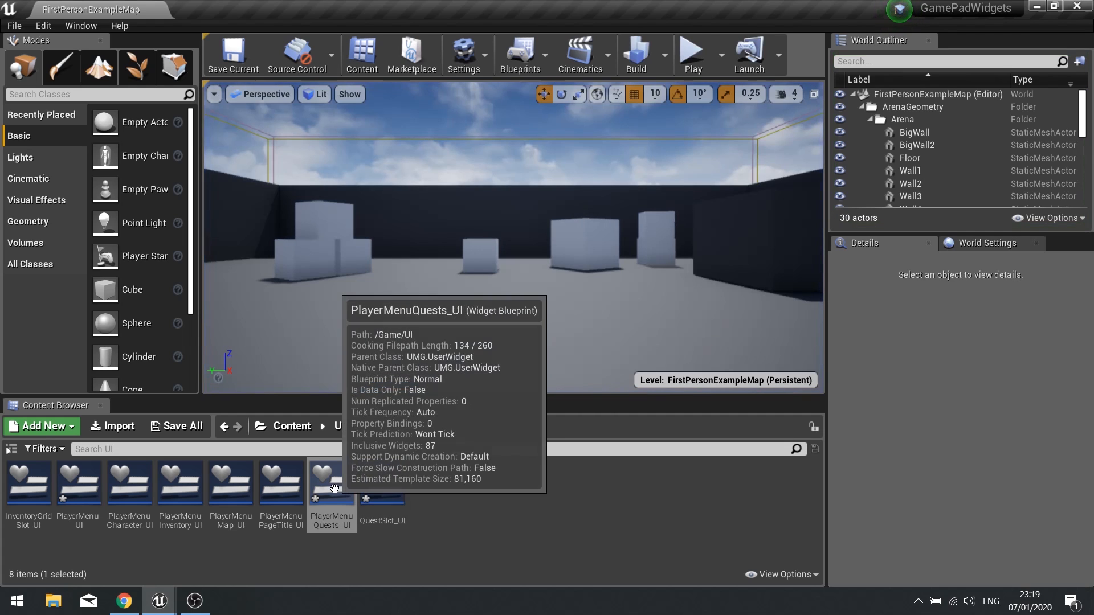
# In the PlayerMenuQuests_UI event graph, move Event Pre Construct out of the way and delete Event Tick.
pyautogui.doubleClick(334, 487)
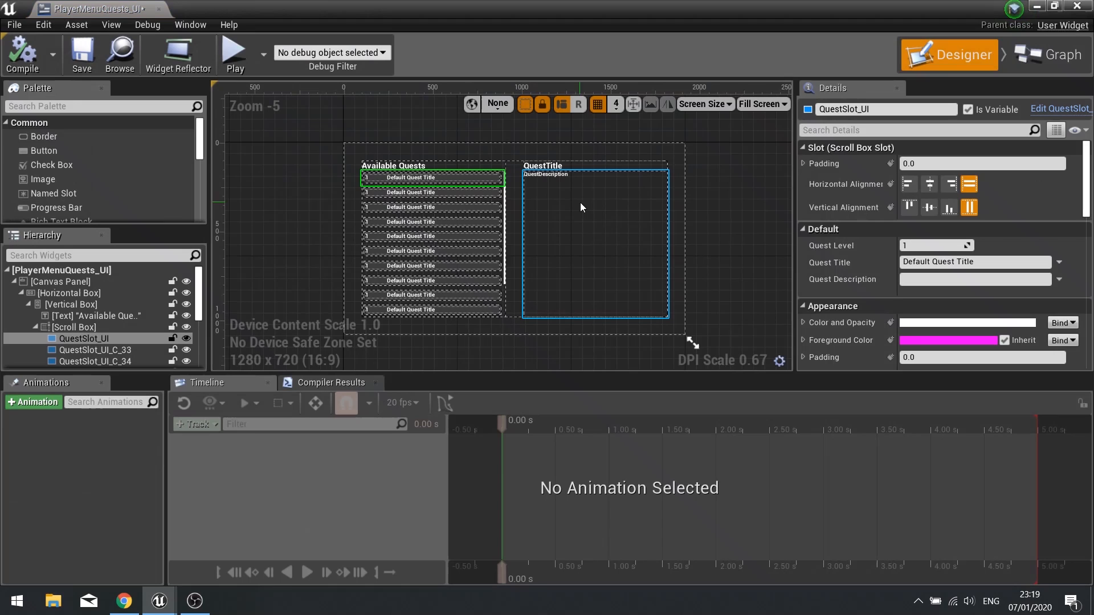
pyautogui.click(1053, 51)
pyautogui.moveTo(545, 258); pyautogui.dragTo(564, 189, button='right')
pyautogui.scroll(-2, 549, 247)
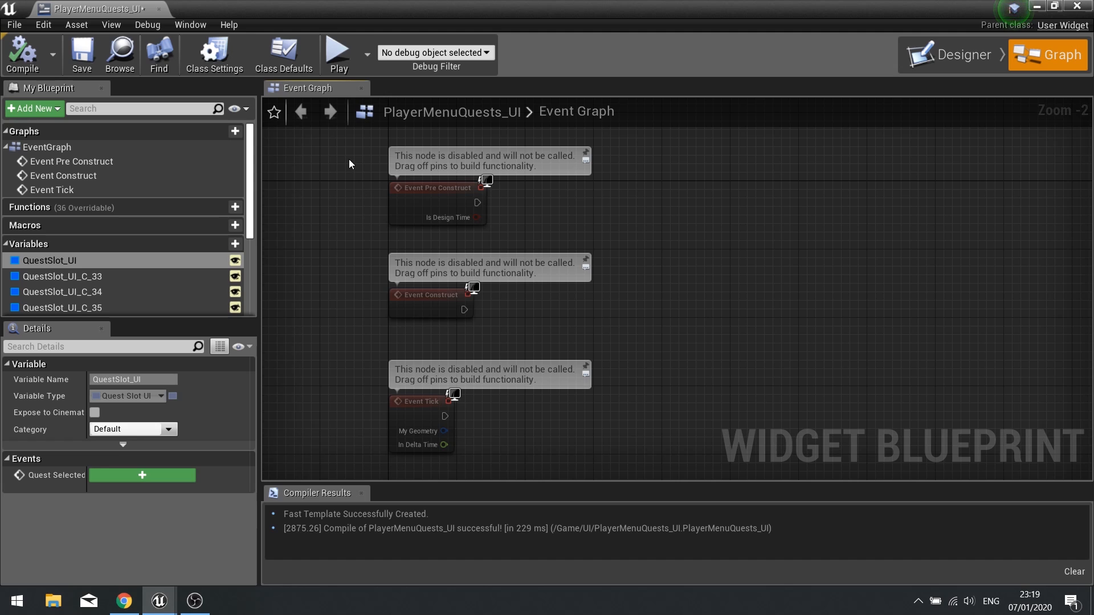
pyautogui.moveTo(396, 208); pyautogui.dragTo(515, 131)
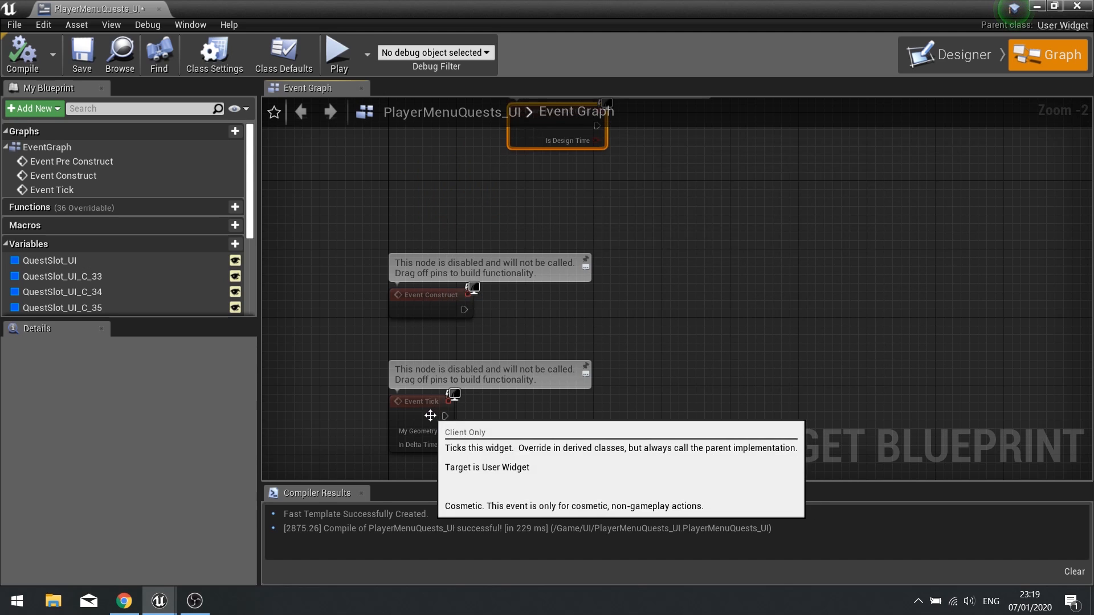
pyautogui.moveTo(430, 415); pyautogui.dragTo(309, 358)
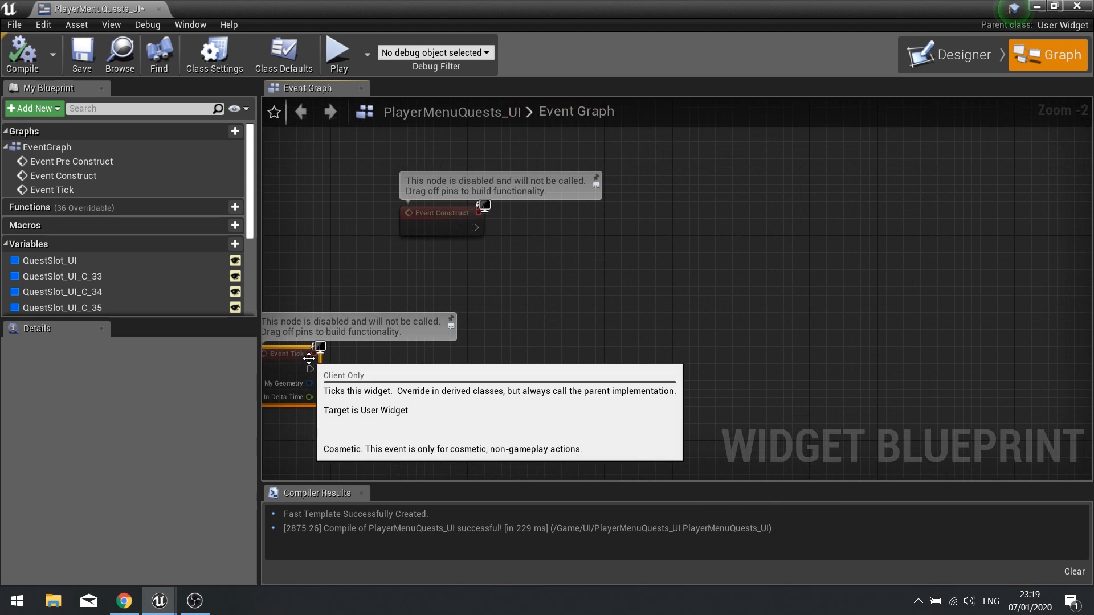
pyautogui.press('Delete')
pyautogui.moveTo(535, 262); pyautogui.dragTo(505, 315, button='right')
# Rename the scroll box holding the quest slots to AvailableQuests and expose it as a variable.
pyautogui.scroll(-2, 172, 253)
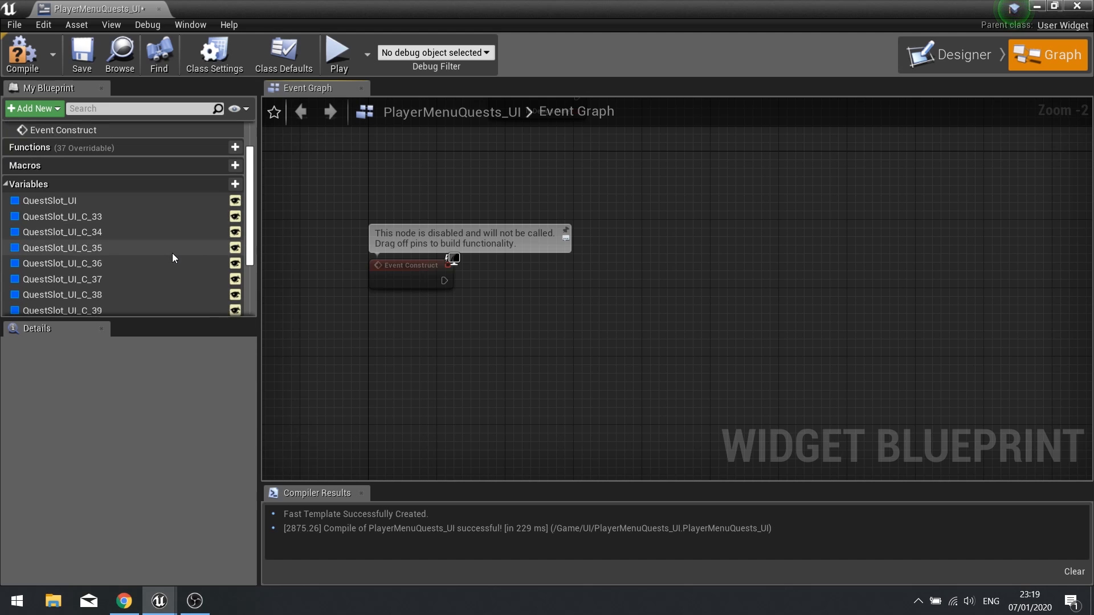
pyautogui.scroll(-2, 172, 253)
pyautogui.click(946, 63)
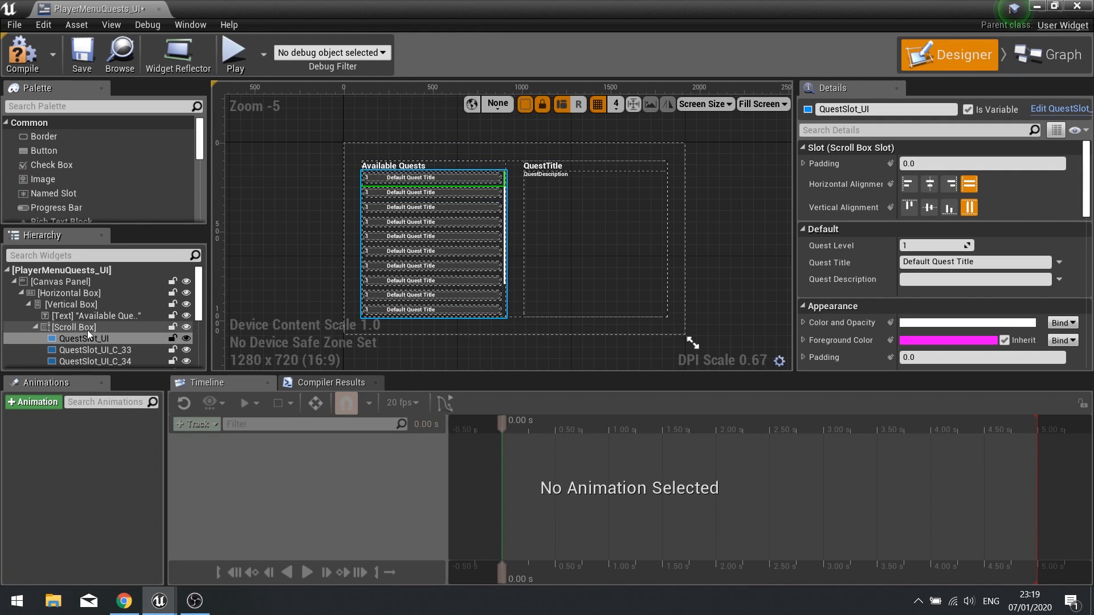
pyautogui.scroll(-2, 88, 330)
pyautogui.click(90, 282)
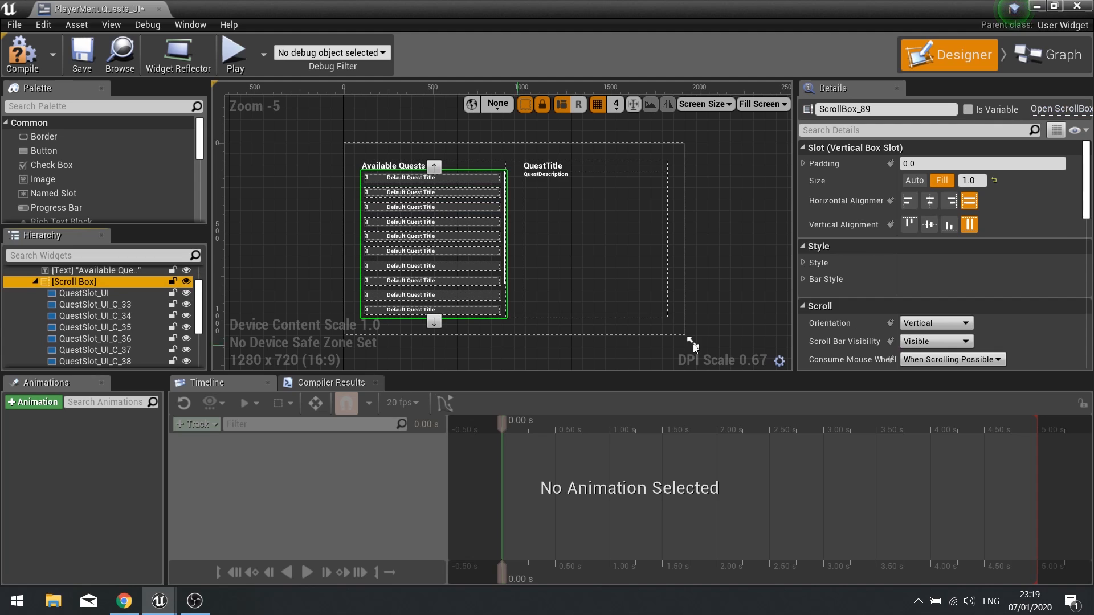
pyautogui.moveTo(876, 109); pyautogui.dragTo(696, 112)
pyautogui.write('A')
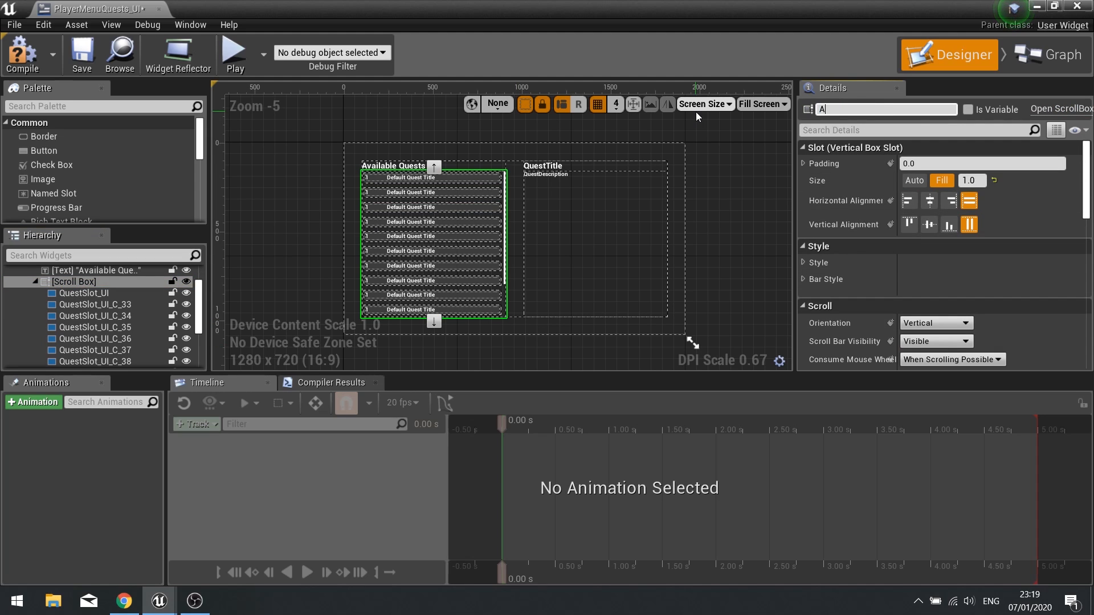
pyautogui.write('vailableQuests')
pyautogui.press('Return')
pyautogui.click(968, 109)
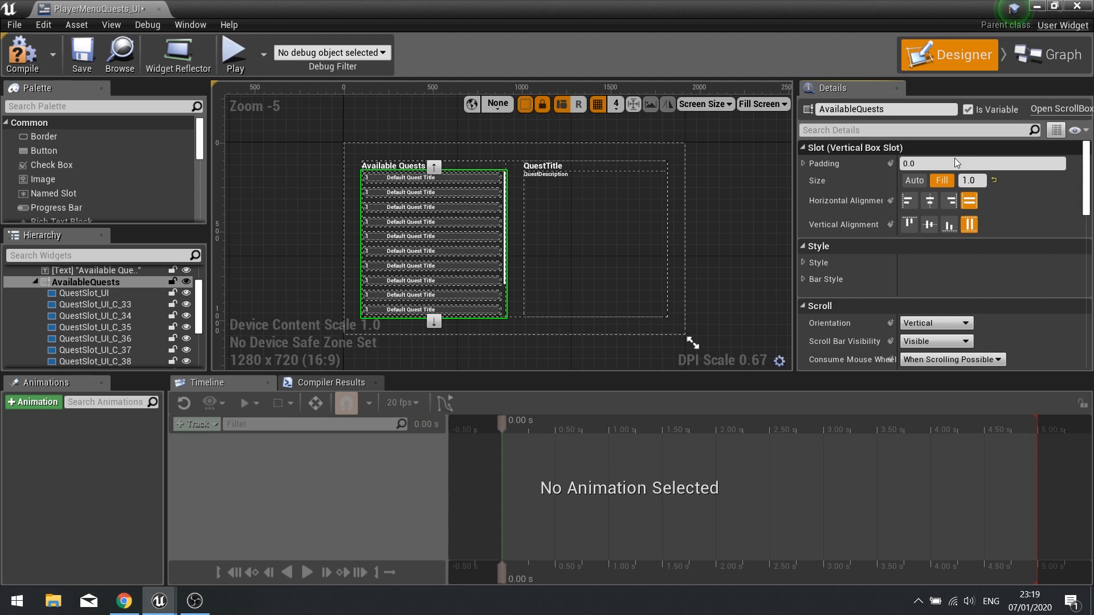
# Place an Available Quests reference in the event graph and connect a Get All Children node to it.
pyautogui.click(1044, 54)
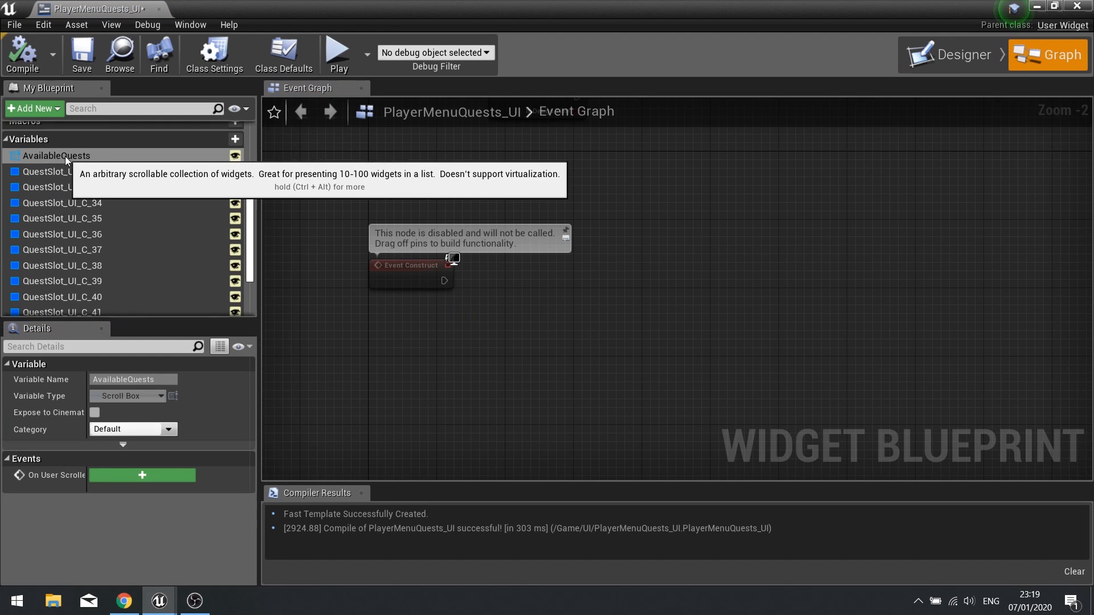
pyautogui.moveTo(57, 155); pyautogui.dragTo(566, 325)
pyautogui.click(531, 322)
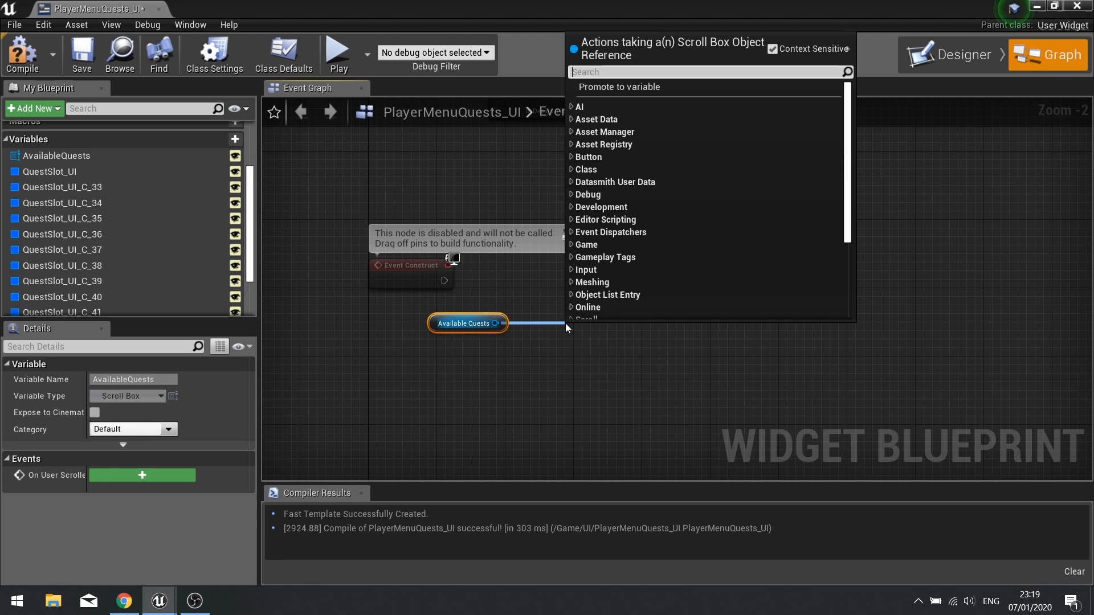
pyautogui.write('get all chi')
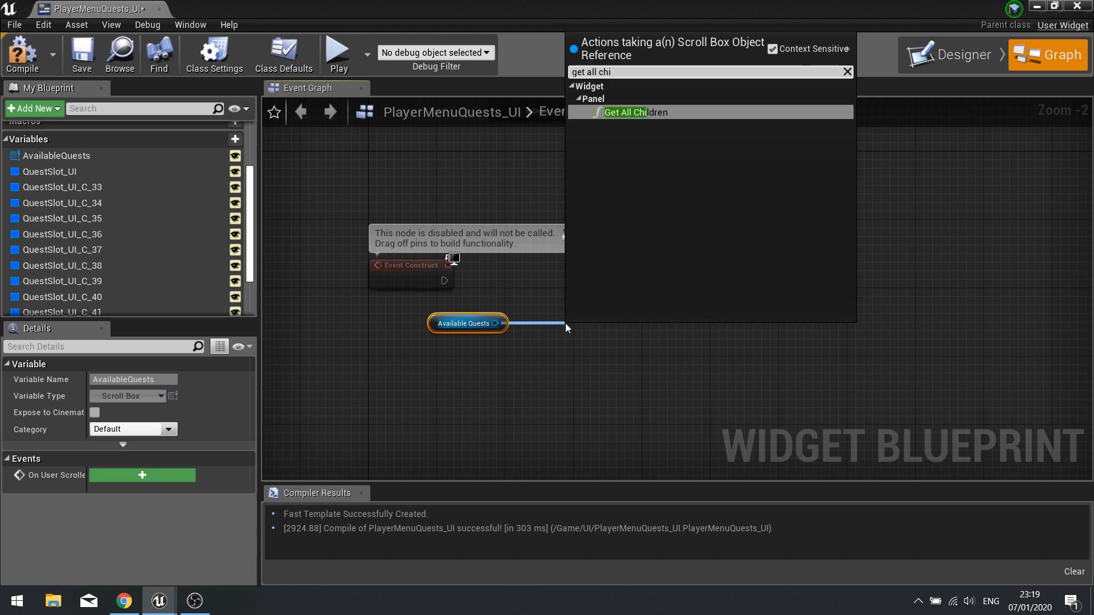
pyautogui.press('Return')
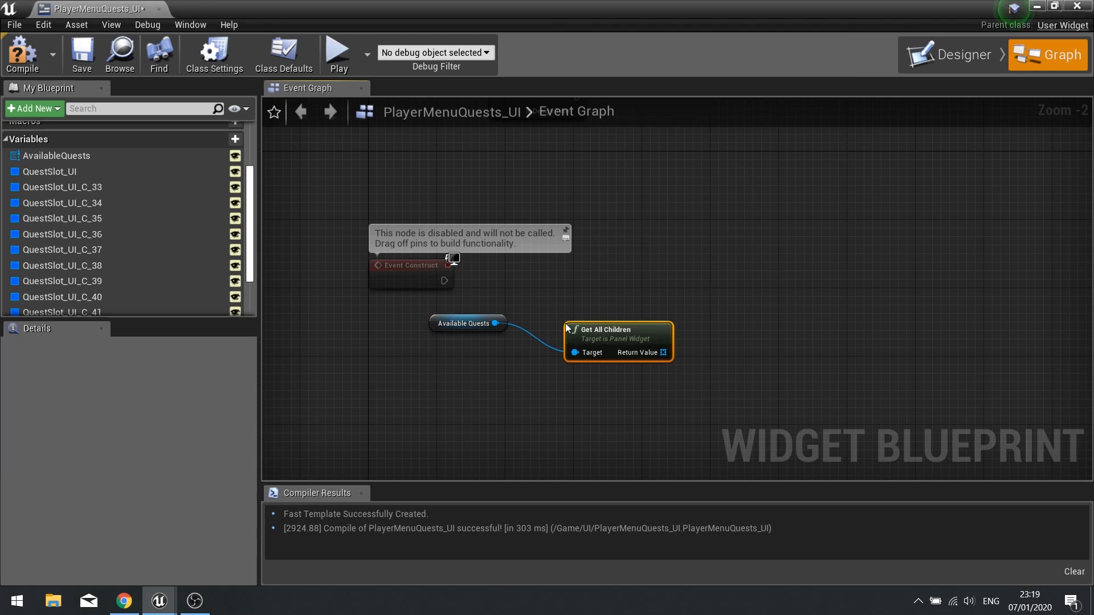
pyautogui.moveTo(597, 338); pyautogui.dragTo(569, 305)
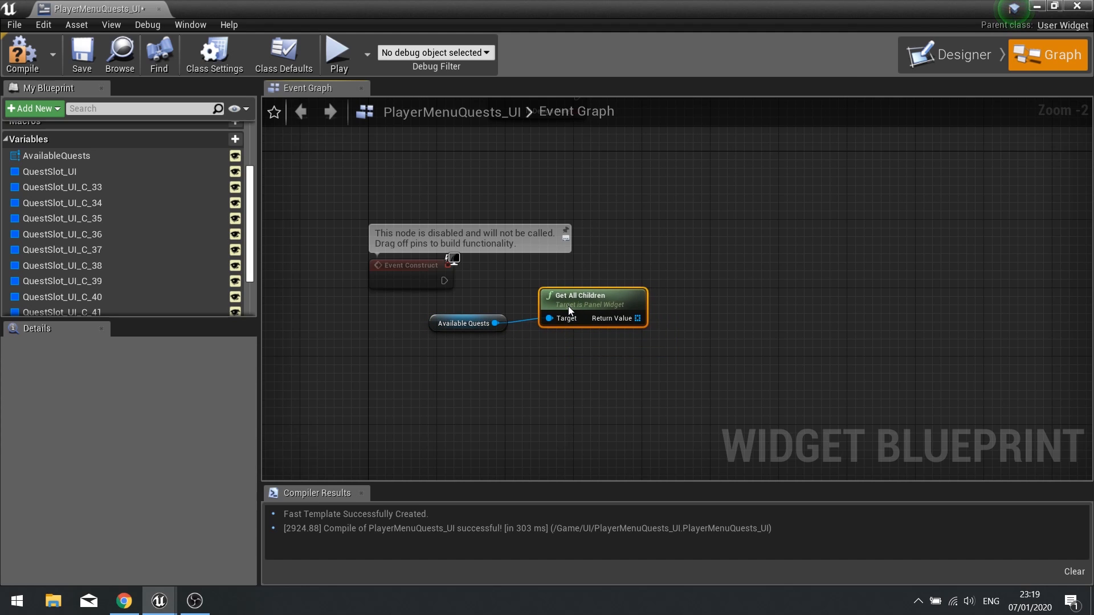
pyautogui.moveTo(579, 356); pyautogui.dragTo(427, 311)
# Add a For Each Loop fed by the Get All Children return value and run it from Event Construct.
pyautogui.moveTo(577, 308); pyautogui.dragTo(634, 295)
pyautogui.write('foreach')
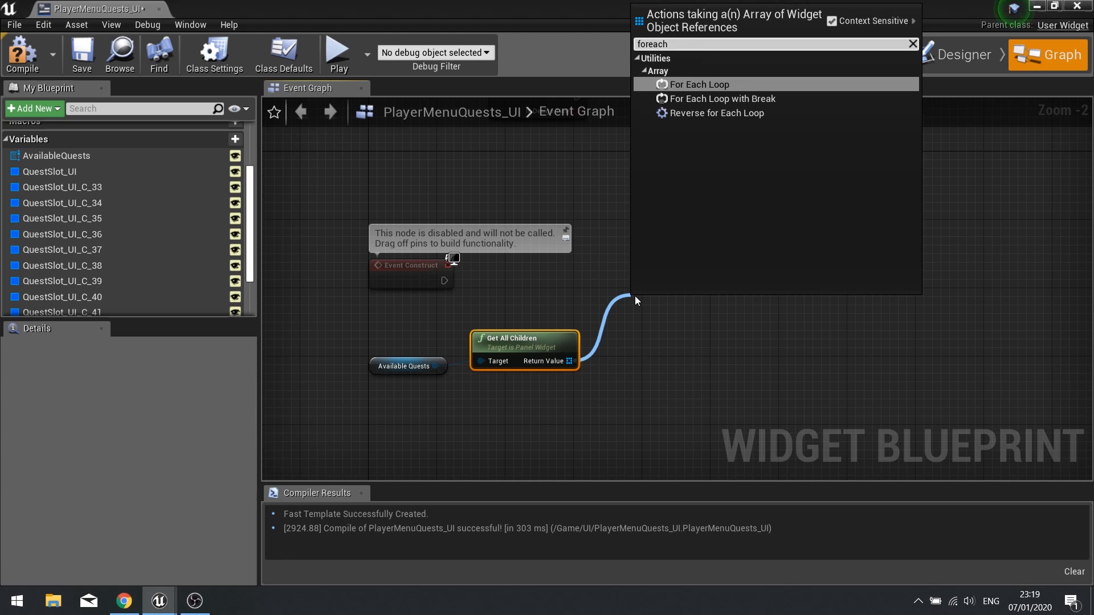
pyautogui.press('Return')
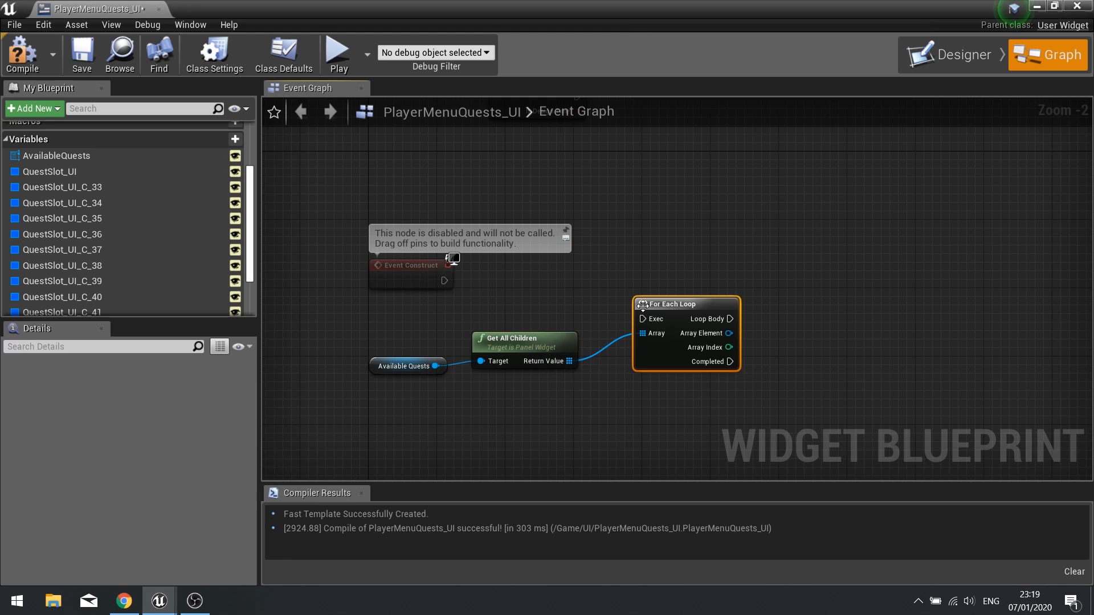
pyautogui.moveTo(643, 319); pyautogui.dragTo(444, 281)
pyautogui.moveTo(693, 305); pyautogui.dragTo(676, 262)
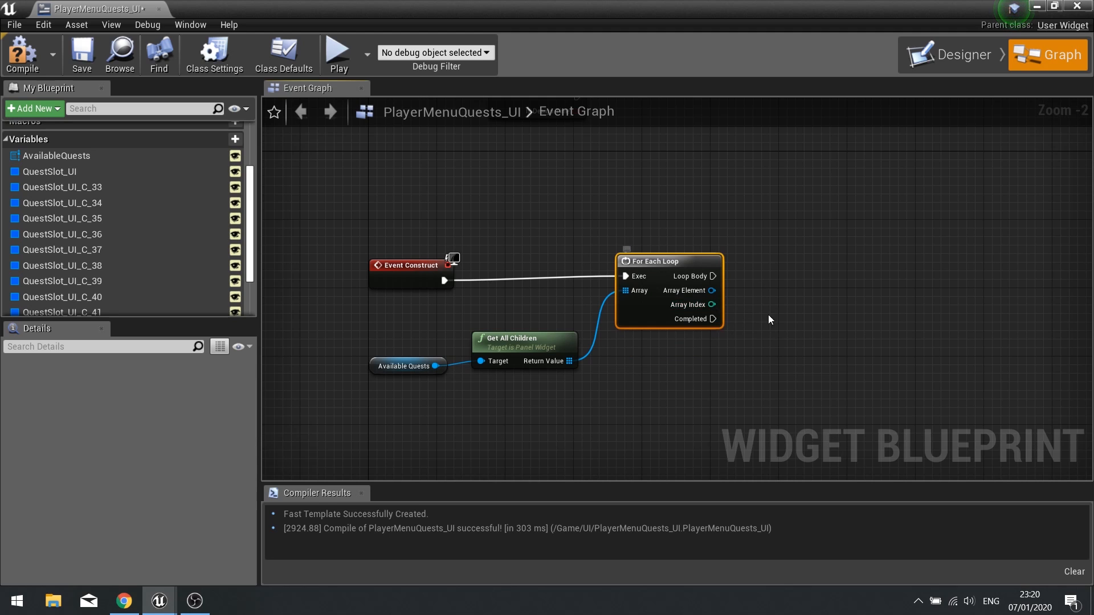
pyautogui.moveTo(769, 315); pyautogui.dragTo(583, 320, button='right')
pyautogui.moveTo(527, 296); pyautogui.dragTo(619, 289)
pyautogui.write('bind')
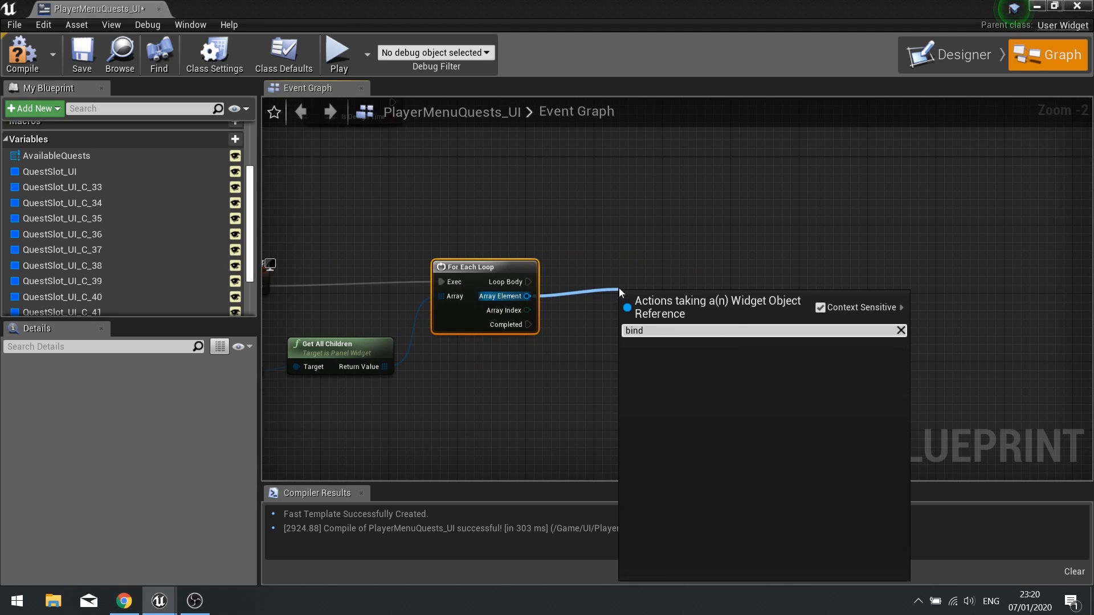
pyautogui.click(576, 366)
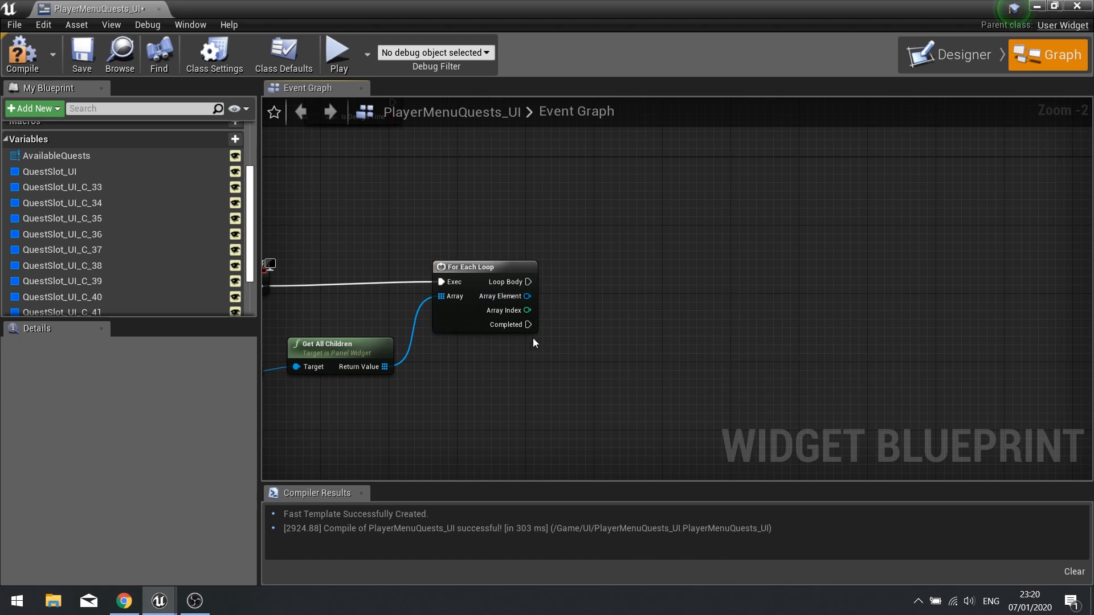
pyautogui.rightClick(592, 332)
pyautogui.write('bind')
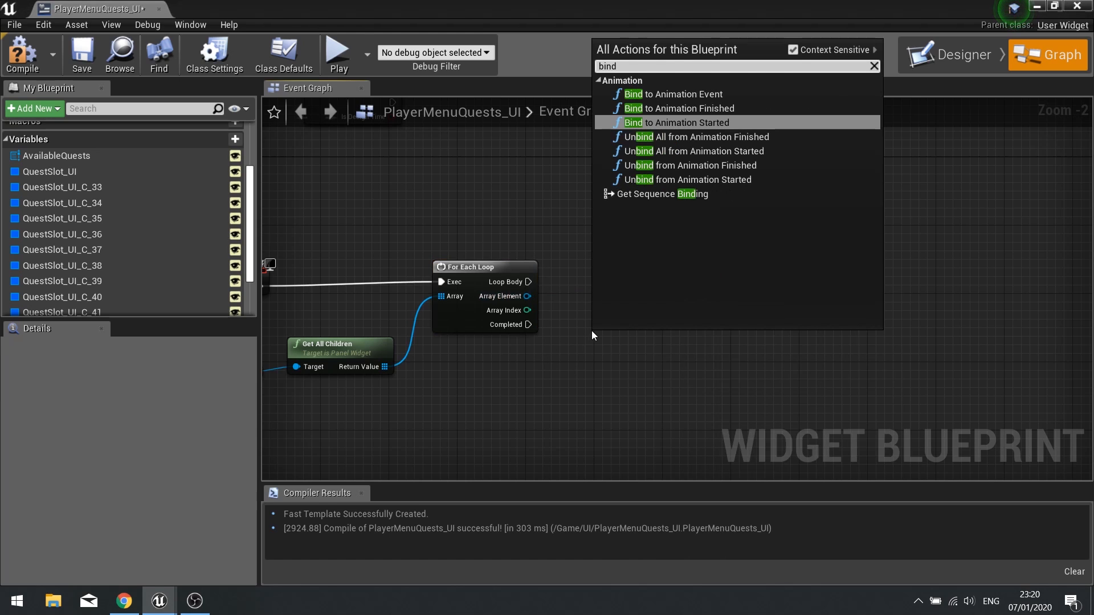
pyautogui.rightClick(543, 378)
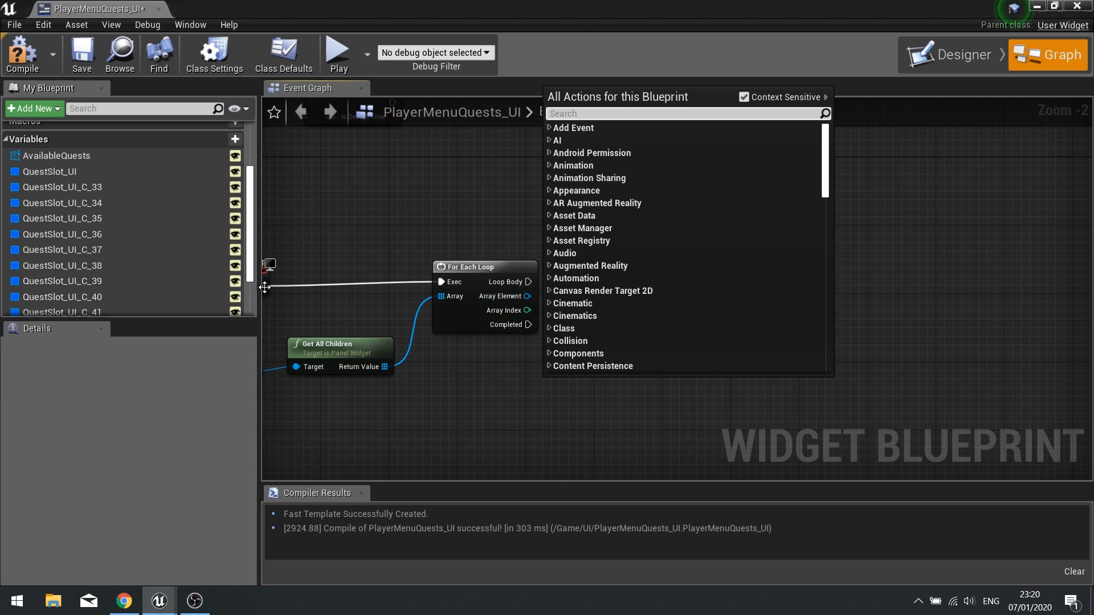
pyautogui.click(22, 73)
# Cast the For Each Loop's Array Element to QuestSlot_UI.
pyautogui.moveTo(527, 296); pyautogui.dragTo(602, 336)
pyautogui.write('bind')
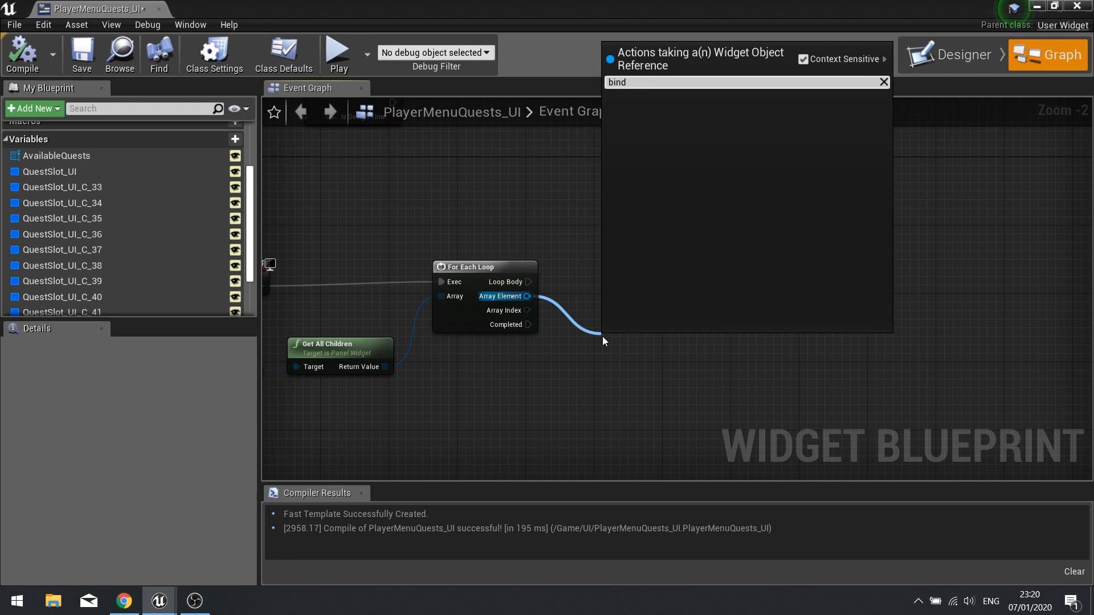
pyautogui.press('BackSpace')
pyautogui.press('BackSpace')
pyautogui.press('BackSpace')
pyautogui.press('BackSpace')
pyautogui.write('ca')
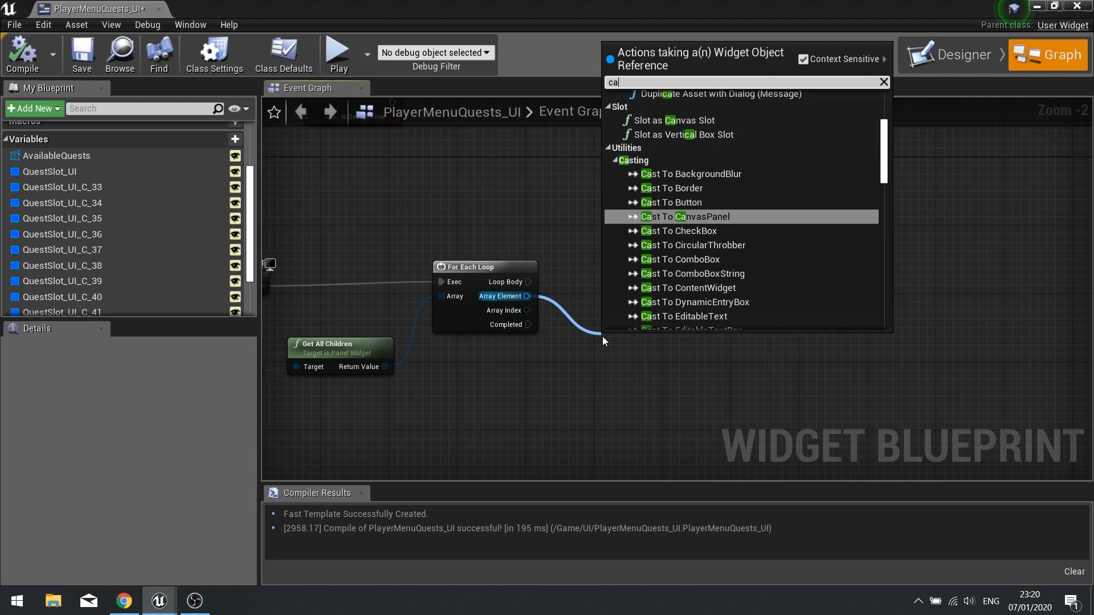
pyautogui.write('st to')
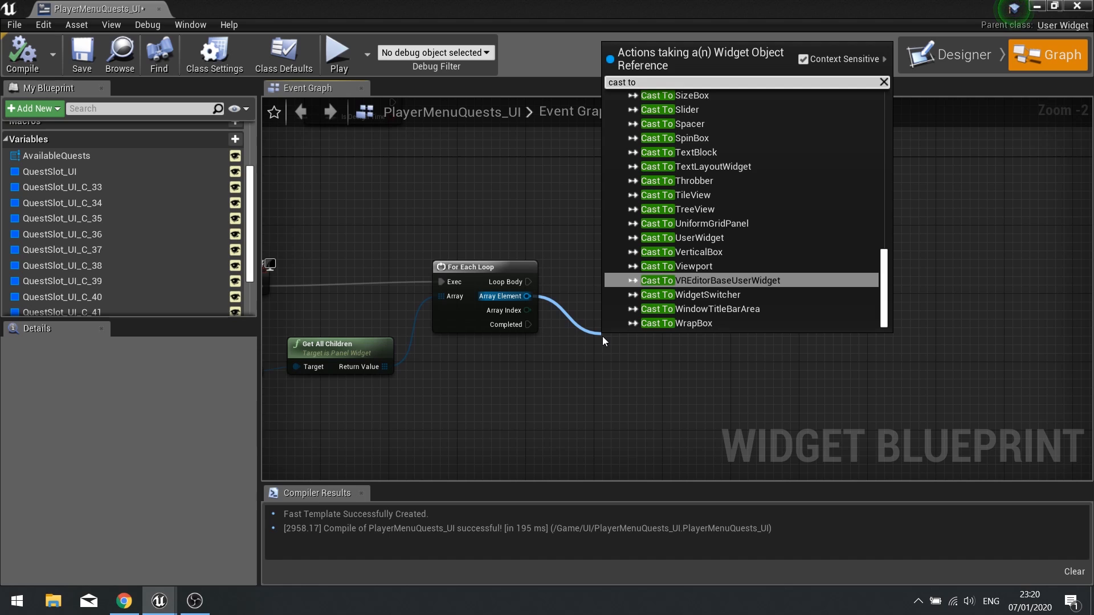
pyautogui.write(' quest')
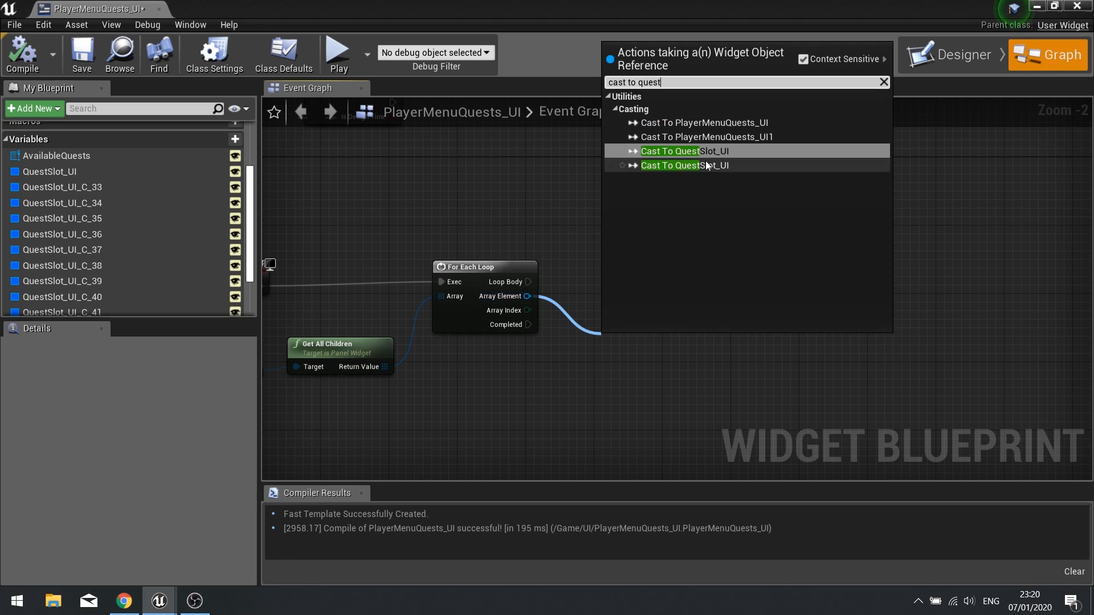
pyautogui.click(696, 153)
# Add a Bind Event to QuestSelected node from the cast's As Quest Slot UI output.
pyautogui.moveTo(644, 364); pyautogui.dragTo(761, 342)
pyautogui.write('bind')
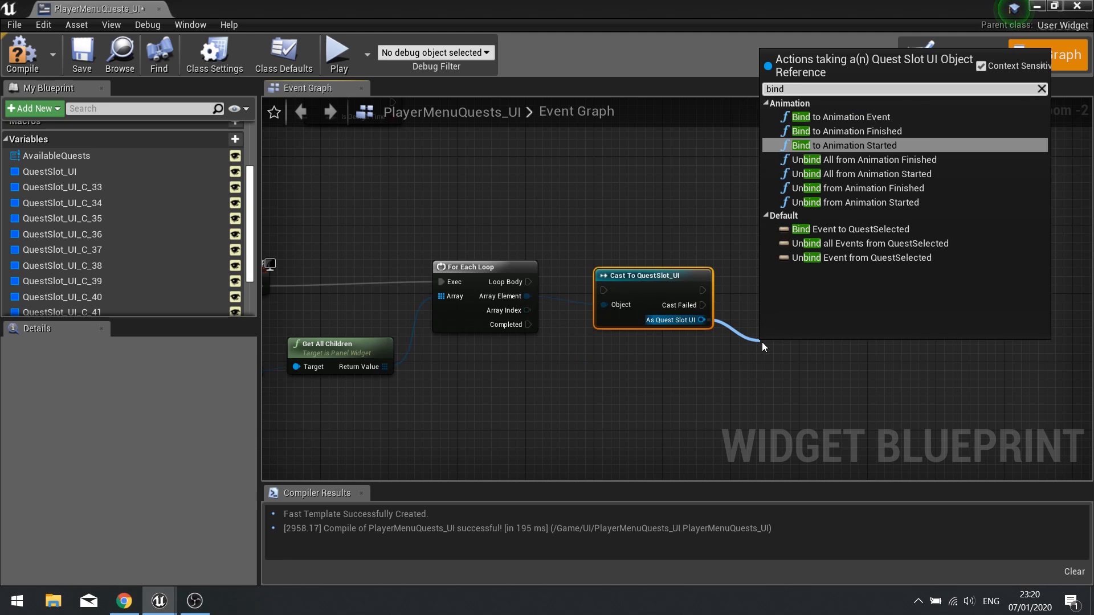
pyautogui.click(849, 231)
pyautogui.moveTo(820, 367); pyautogui.dragTo(829, 299)
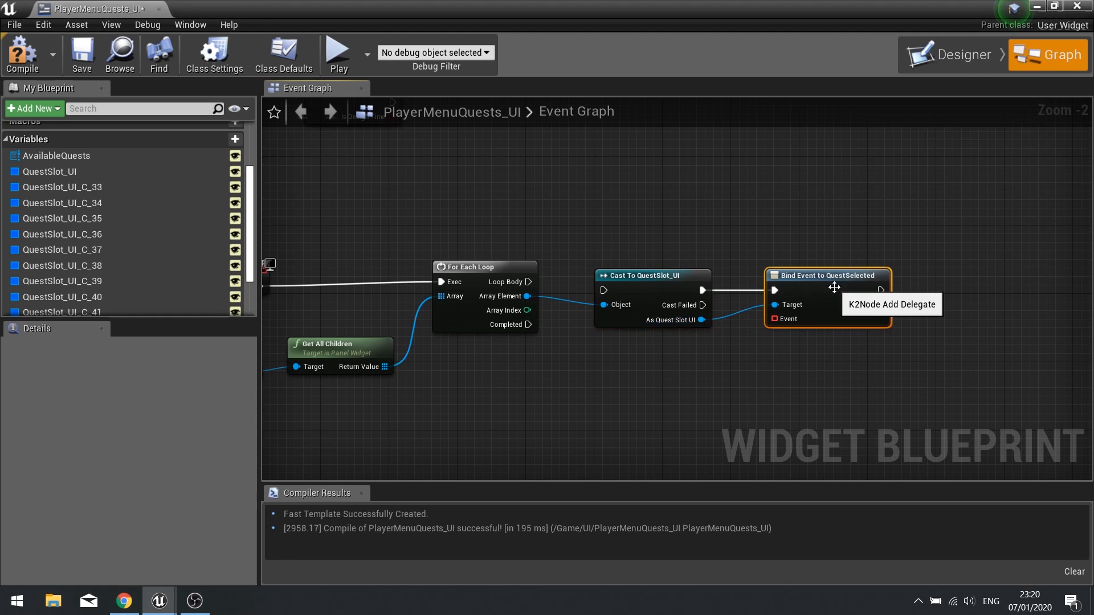
# Connect the Loop Body to the QuestSlot_UI cast and align the cast, bind and Event Construct nodes with the loop.
pyautogui.moveTo(528, 282); pyautogui.dragTo(530, 282)
pyautogui.moveTo(655, 288); pyautogui.dragTo(646, 279)
pyautogui.moveTo(814, 287); pyautogui.dragTo(820, 277)
pyautogui.moveTo(654, 339); pyautogui.dragTo(903, 299, button='right')
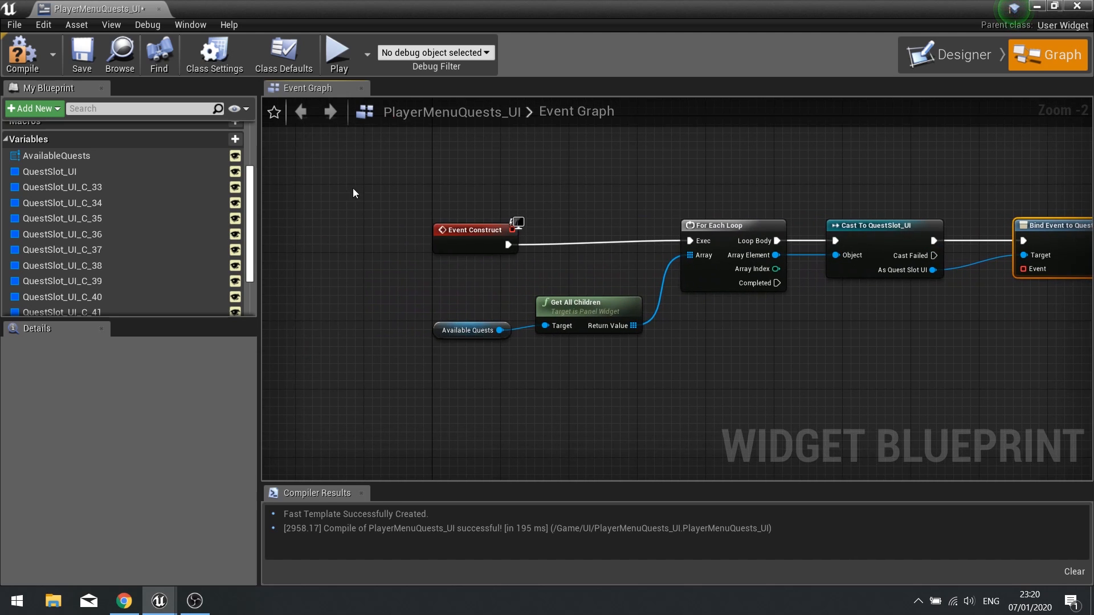
pyautogui.moveTo(483, 240); pyautogui.dragTo(528, 230)
pyautogui.moveTo(528, 230); pyautogui.dragTo(331, 212, button='right')
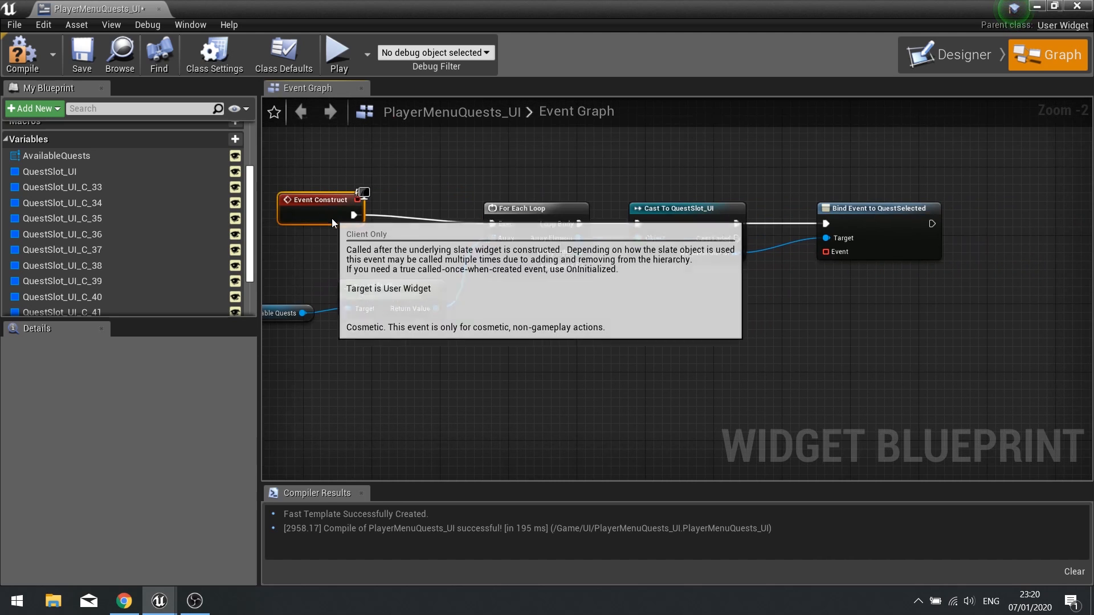
# Create a custom event named QuestSelected from the Bind Event node's Event pin and place it below the node chain.
pyautogui.moveTo(733, 320); pyautogui.dragTo(652, 254, button='right')
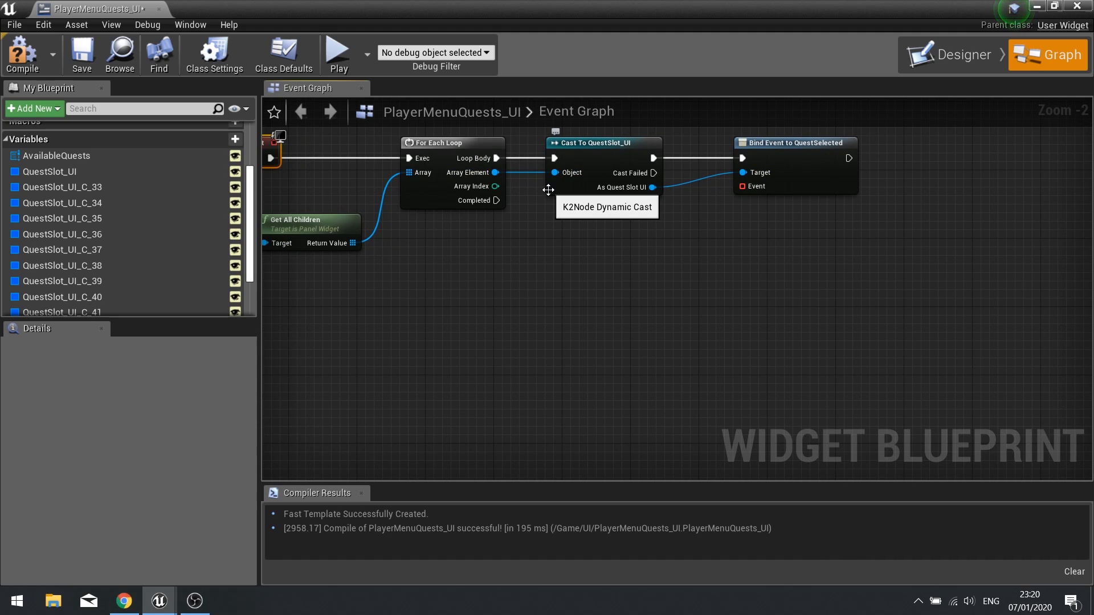
pyautogui.rightClick(535, 309)
pyautogui.press('Escape')
pyautogui.moveTo(742, 186); pyautogui.dragTo(614, 289)
pyautogui.write('custo')
pyautogui.press('Return')
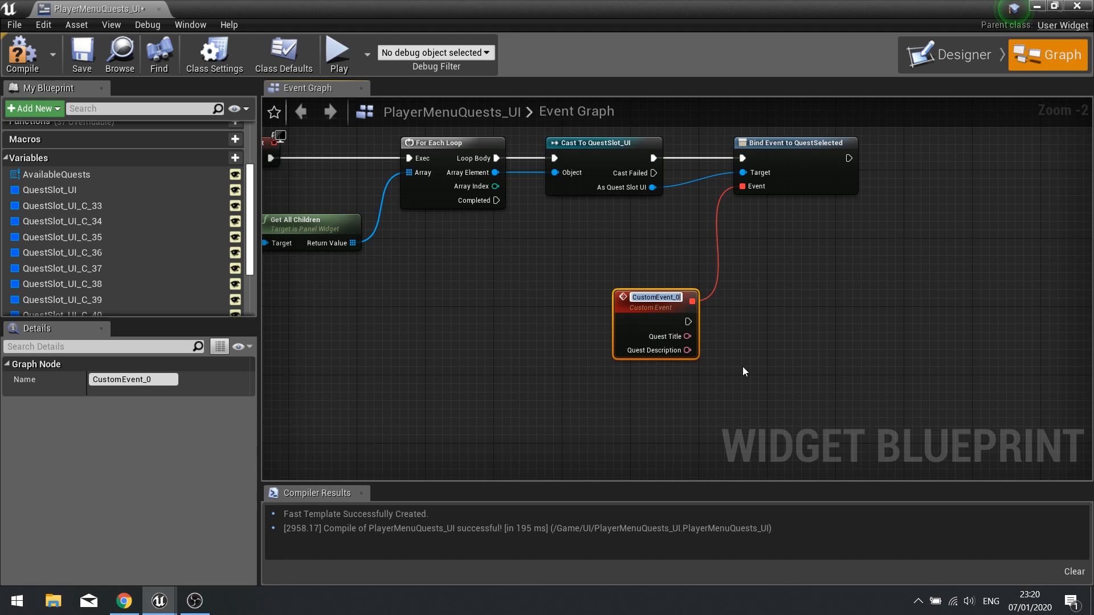
pyautogui.write('Quest')
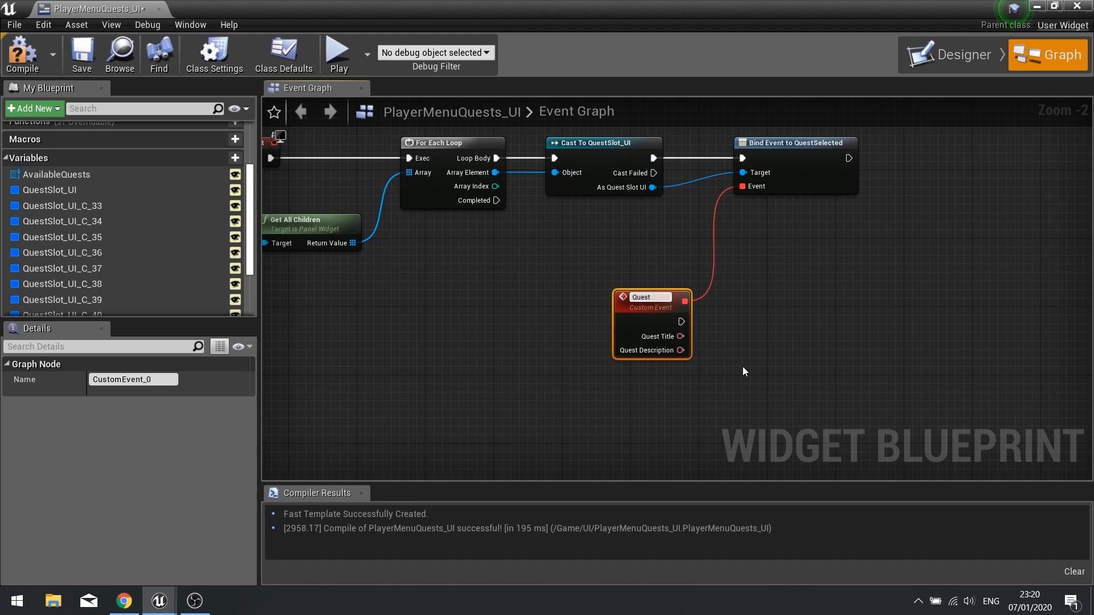
pyautogui.write('Selected')
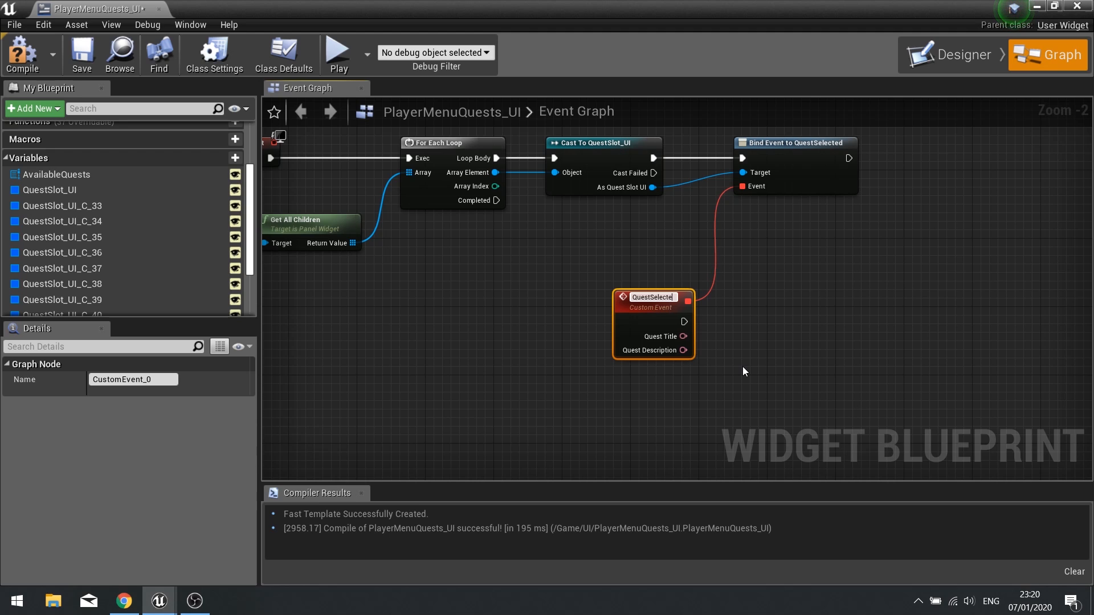
pyautogui.press('Return')
pyautogui.moveTo(652, 325); pyautogui.dragTo(652, 351)
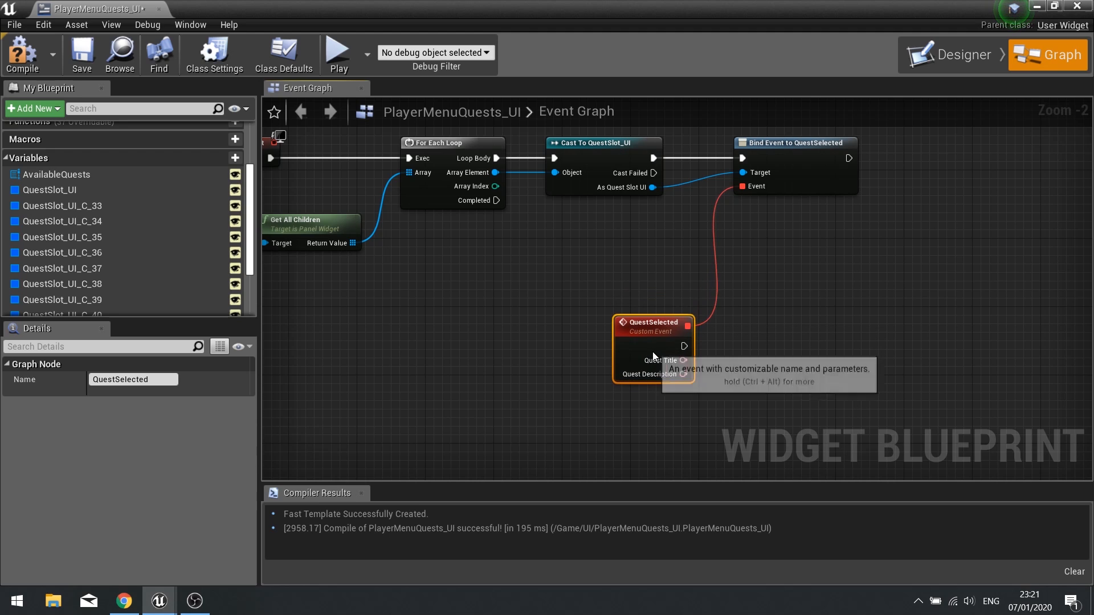
pyautogui.moveTo(763, 337); pyautogui.dragTo(686, 302, button='right')
pyautogui.moveTo(584, 301); pyautogui.dragTo(558, 310)
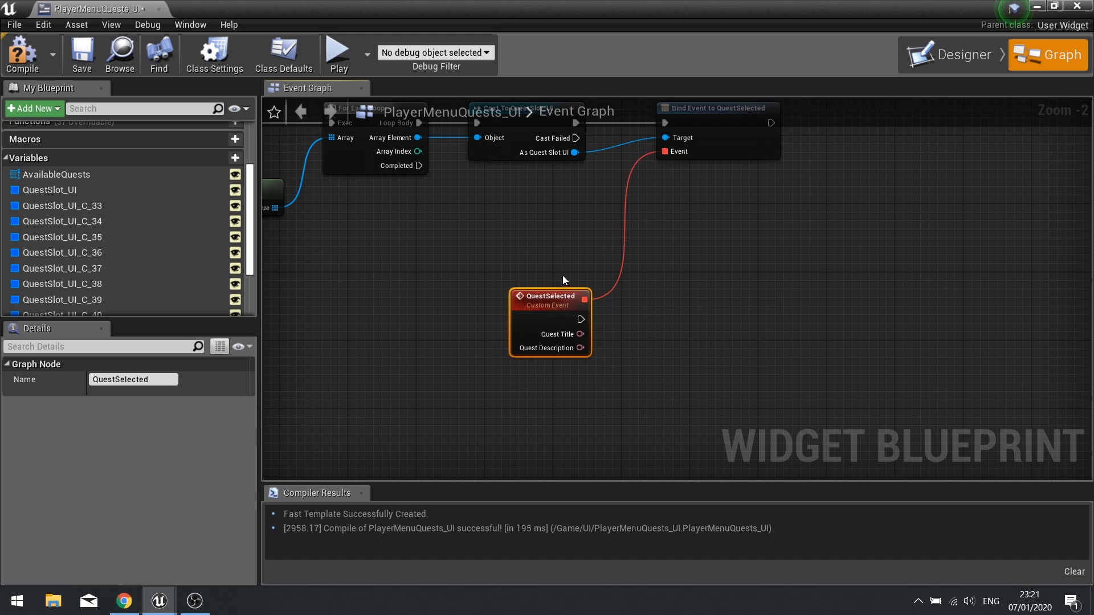
# Rename the QuestTitle text block in the designer as QuestDetails_TitleText and make it a variable.
pyautogui.click(950, 55)
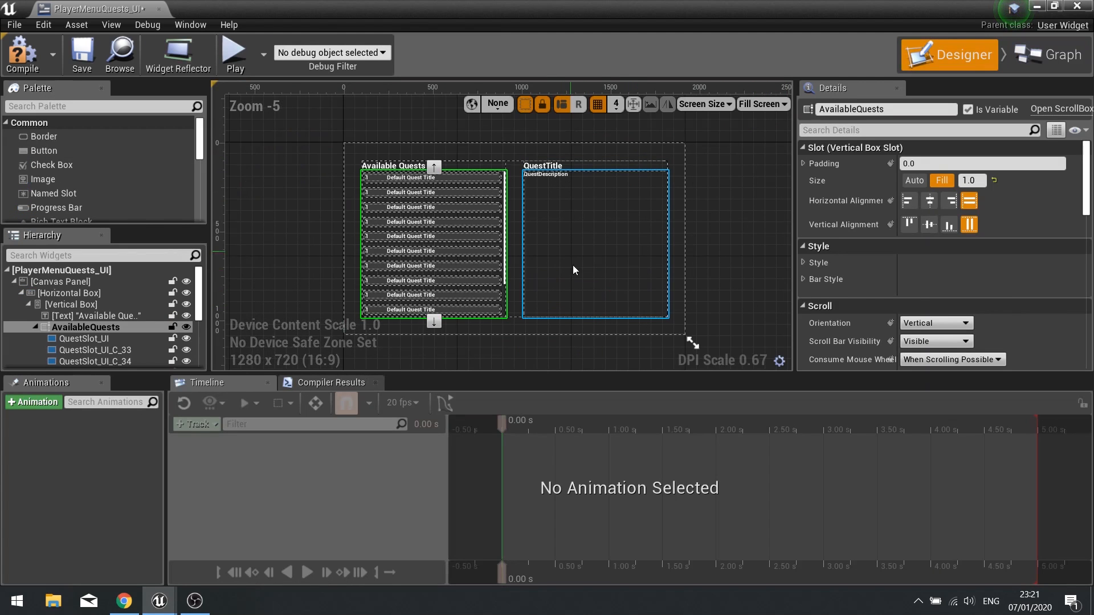
pyautogui.click(1041, 54)
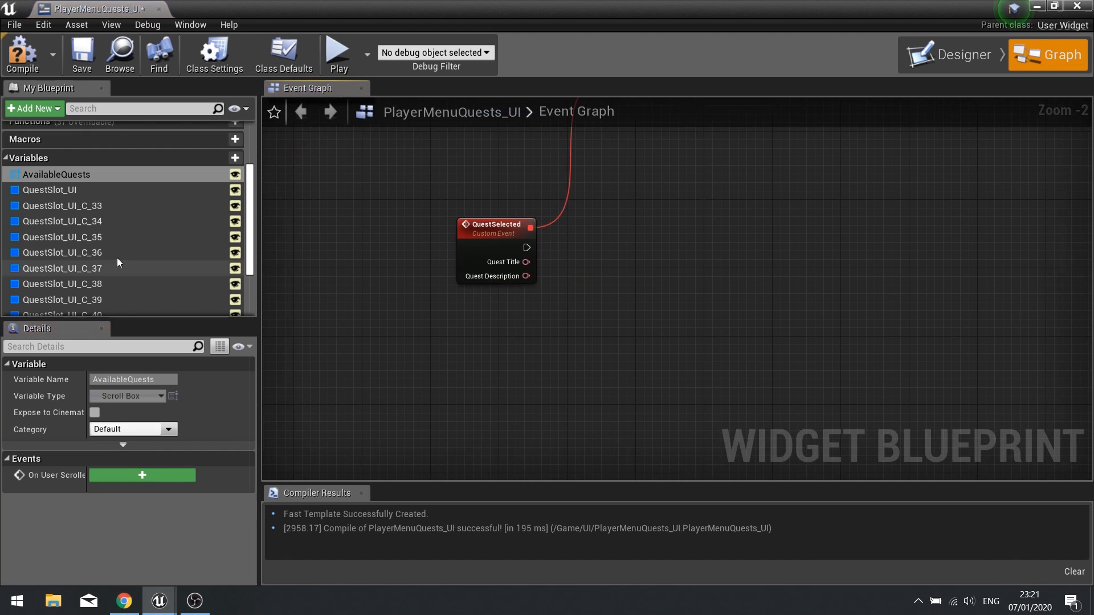
pyautogui.click(942, 70)
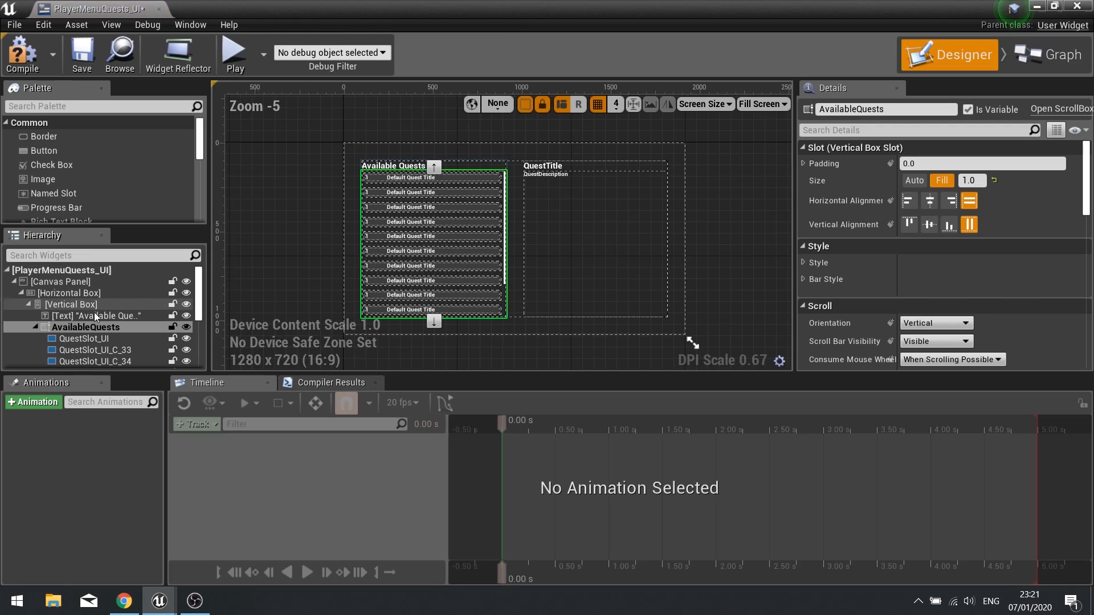
pyautogui.click(545, 166)
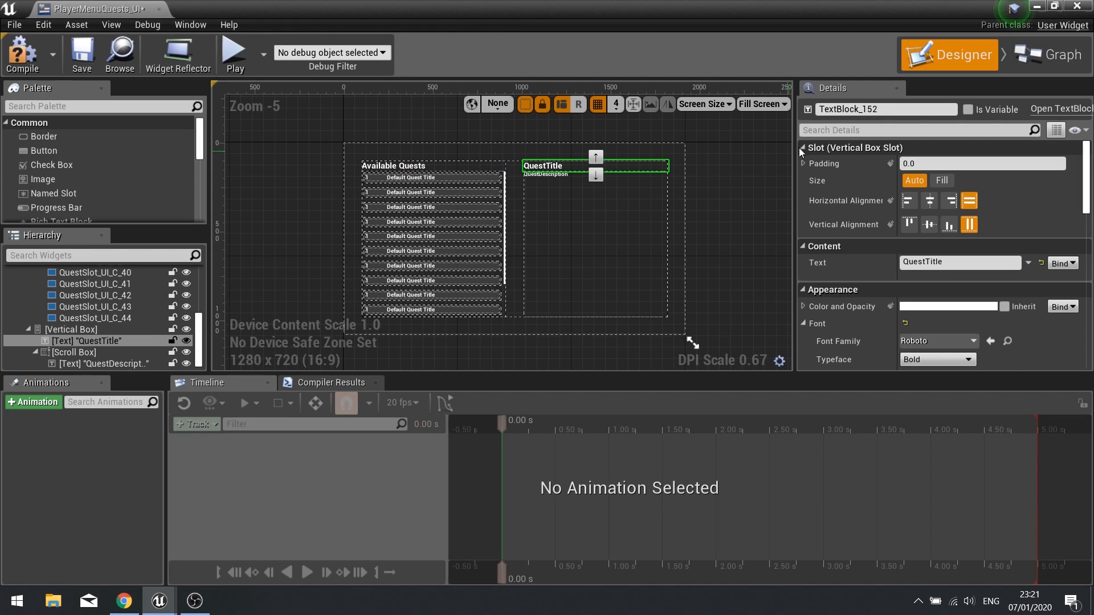
pyautogui.press('F2')
pyautogui.write('Qu')
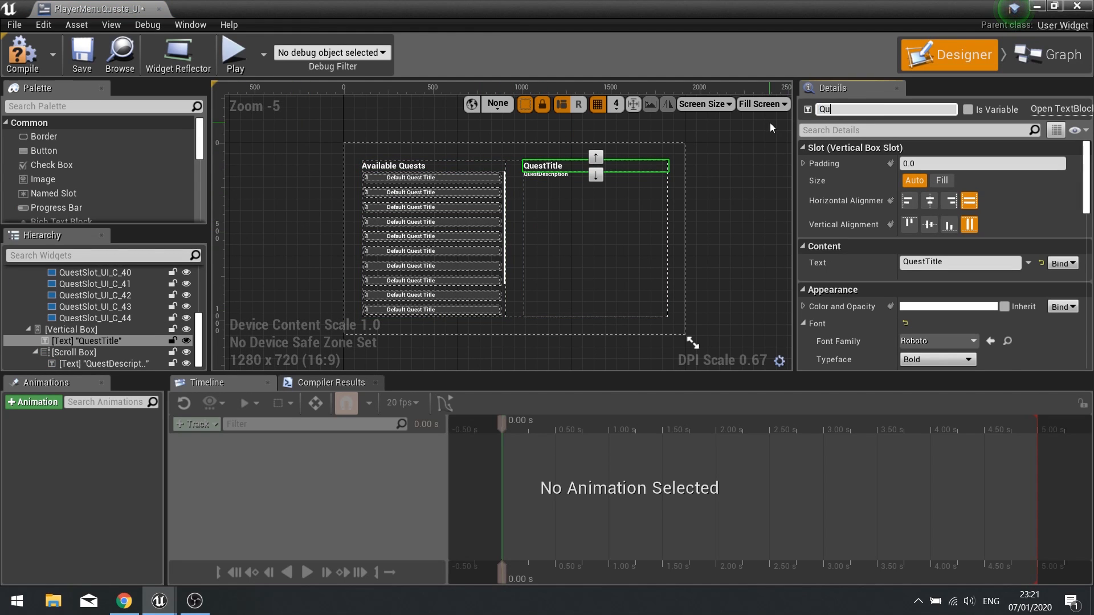
pyautogui.write('estDetails_TitleText')
pyautogui.press('Return')
pyautogui.click(967, 109)
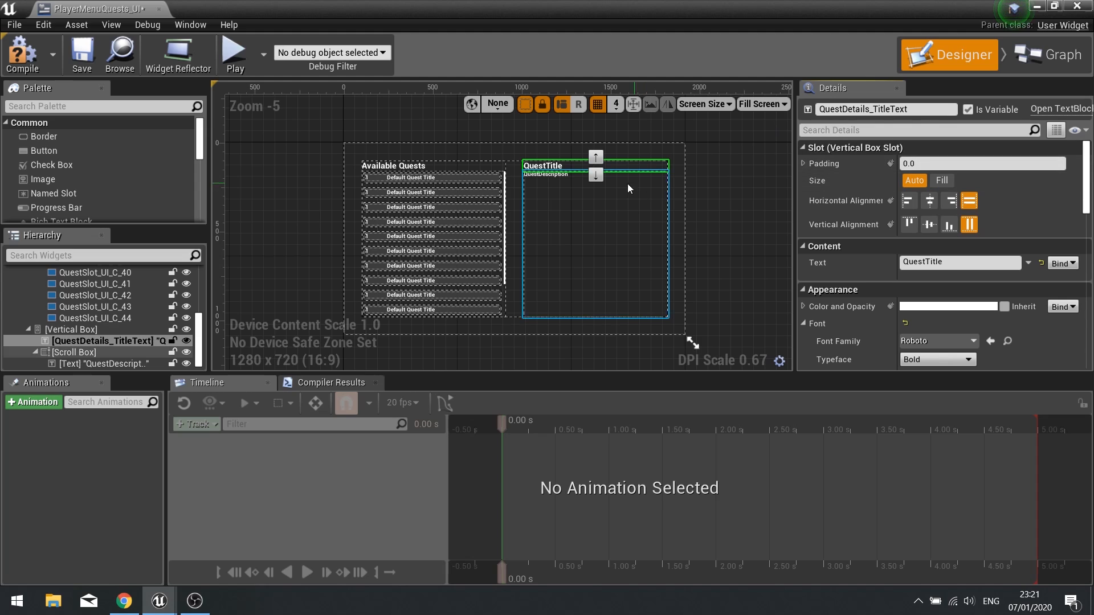
# Rename the QuestDescription text block as QuestDetails_DescriptionText, make it a variable, and compile the widget.
pyautogui.click(555, 175)
pyautogui.press('F2')
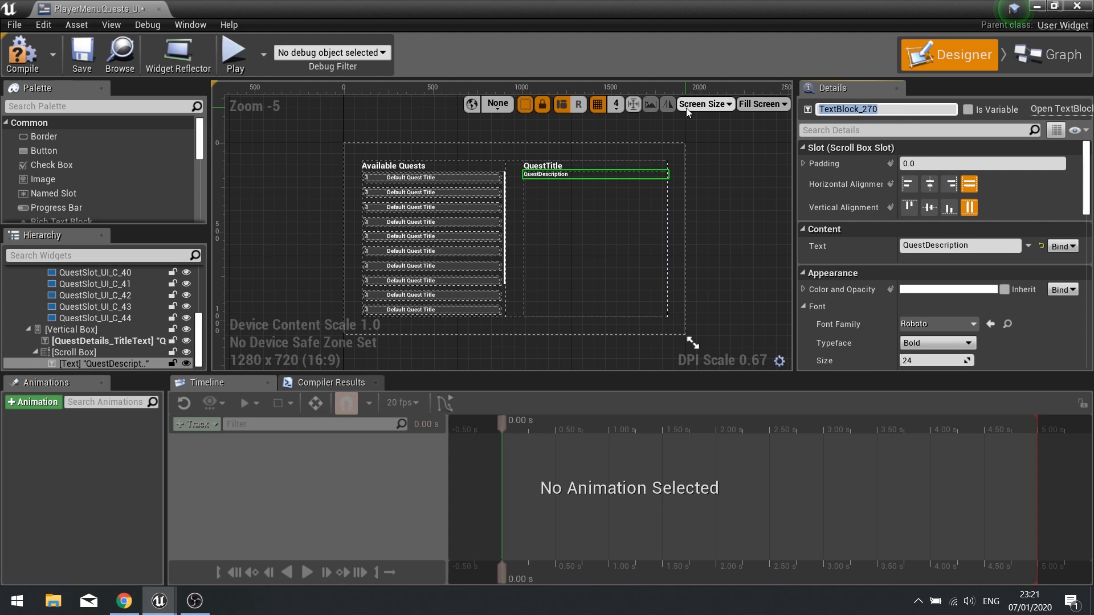
pyautogui.write('QuestDetails_DescriptionText')
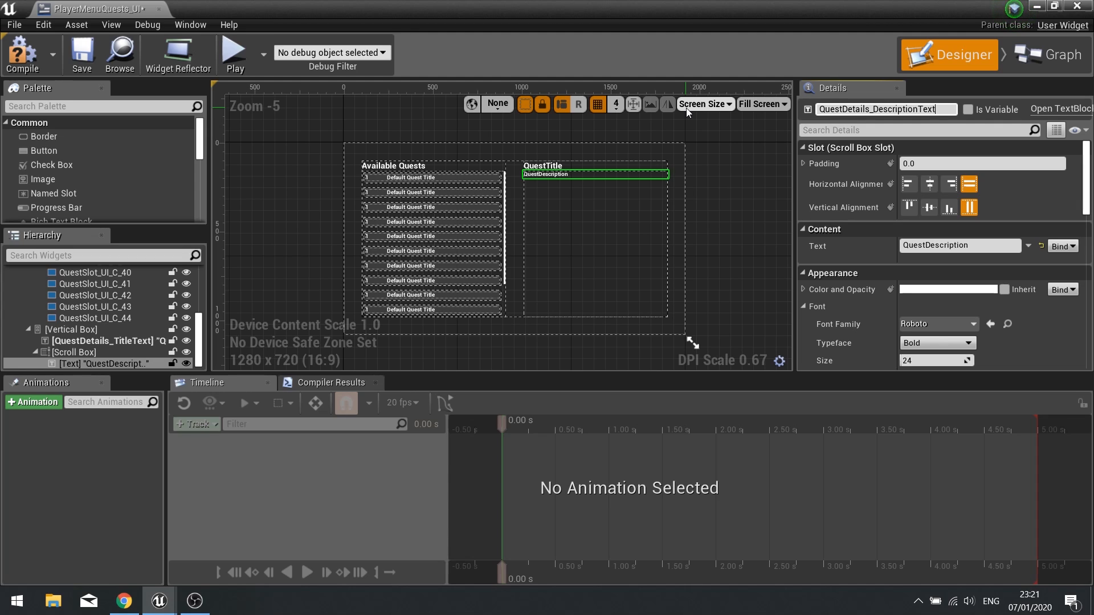
pyautogui.press('Return')
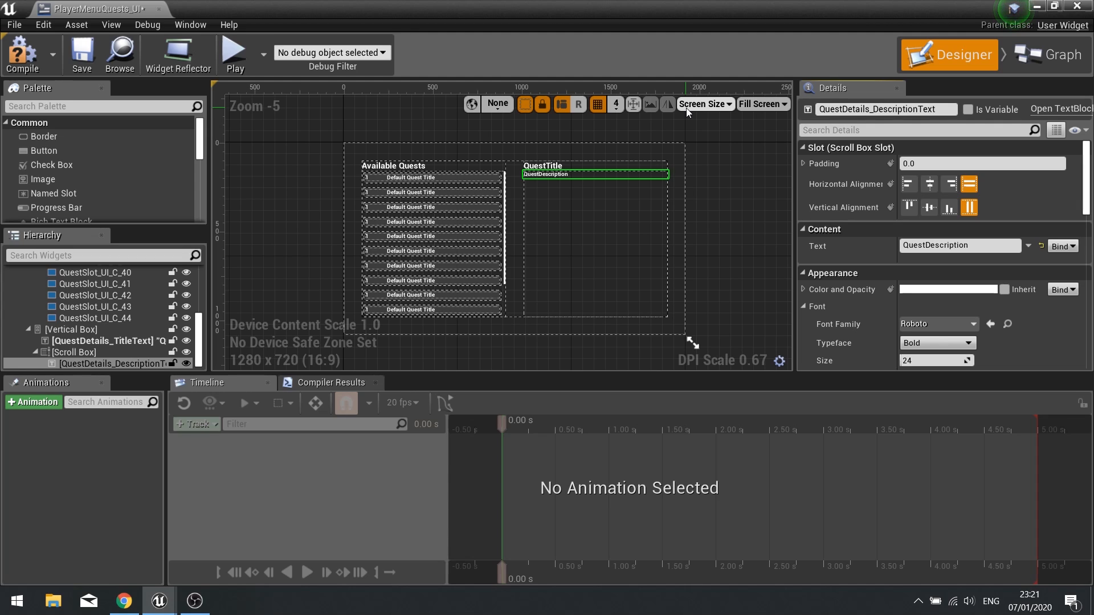
pyautogui.click(968, 108)
pyautogui.click(22, 54)
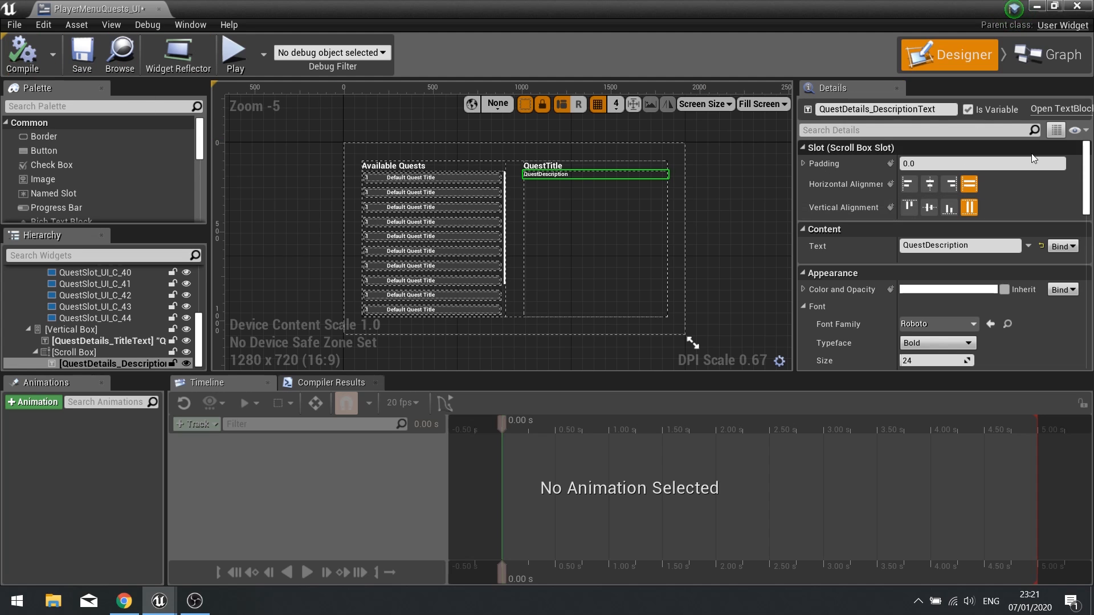
# In the event graph, add a SetText (Text) node for QuestDetails_TitleText, run from QuestSelected and fed by its Quest Title.
pyautogui.click(1060, 55)
pyautogui.moveTo(526, 239); pyautogui.dragTo(350, 239, button='right')
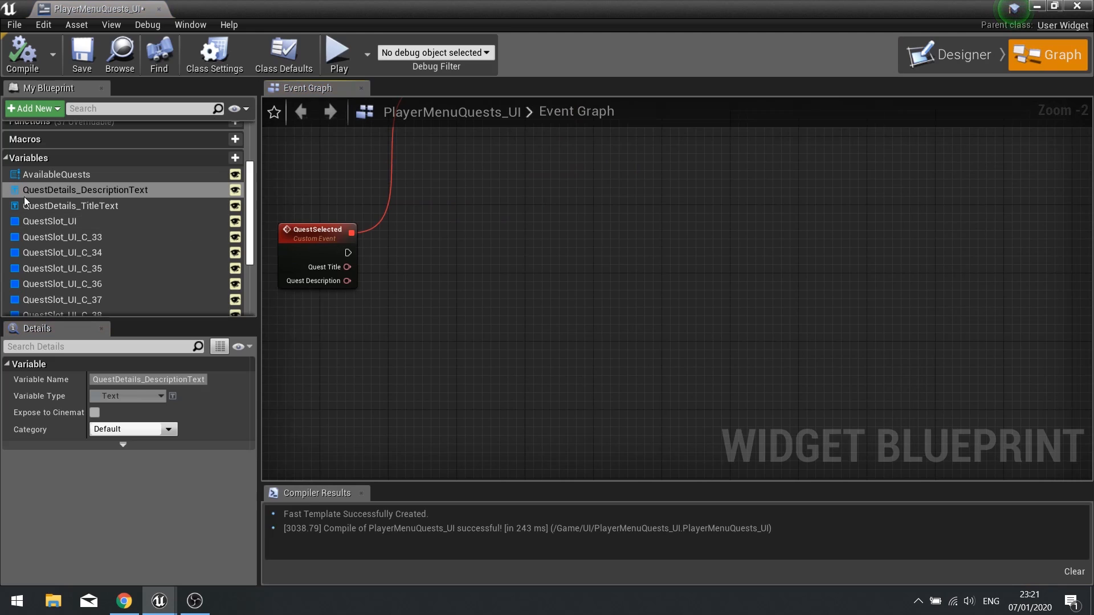
pyautogui.moveTo(99, 208); pyautogui.dragTo(525, 261)
pyautogui.click(464, 253)
pyautogui.write('set tex')
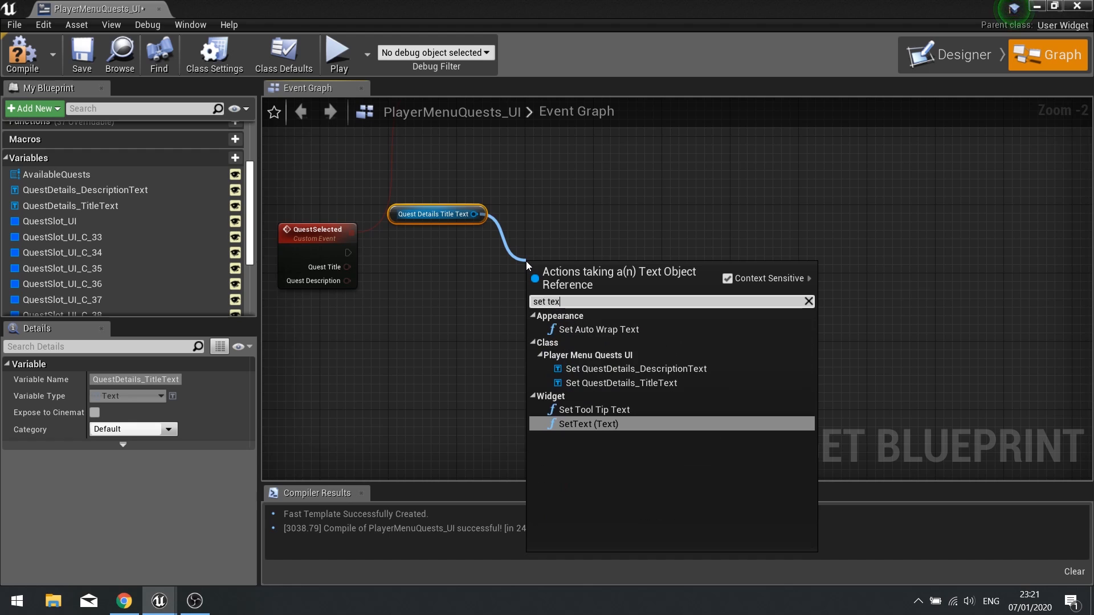
pyautogui.click(587, 424)
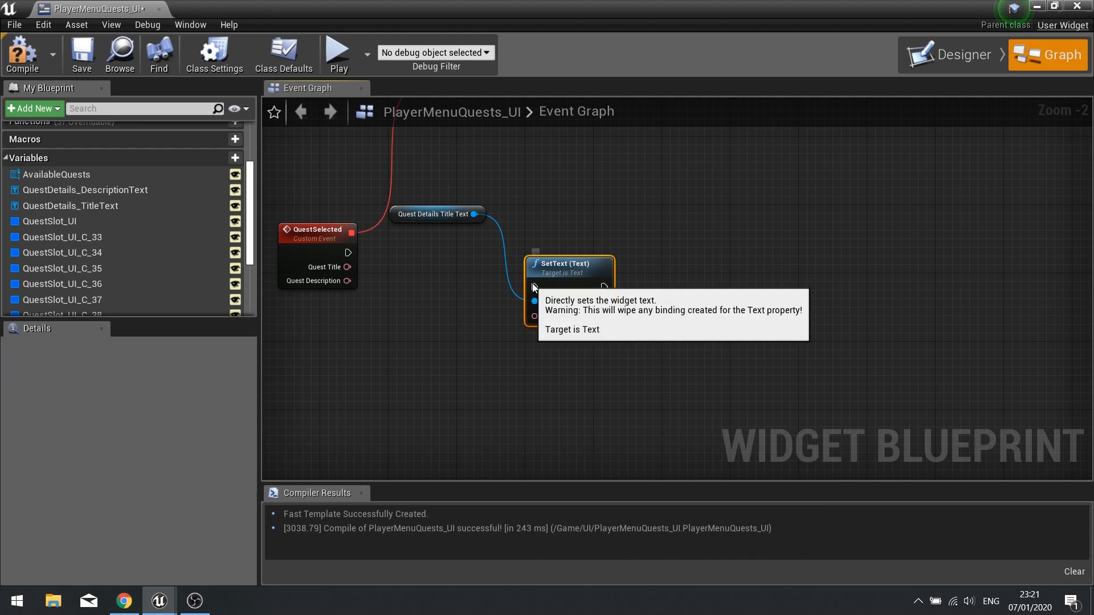
pyautogui.moveTo(534, 287); pyautogui.dragTo(535, 315)
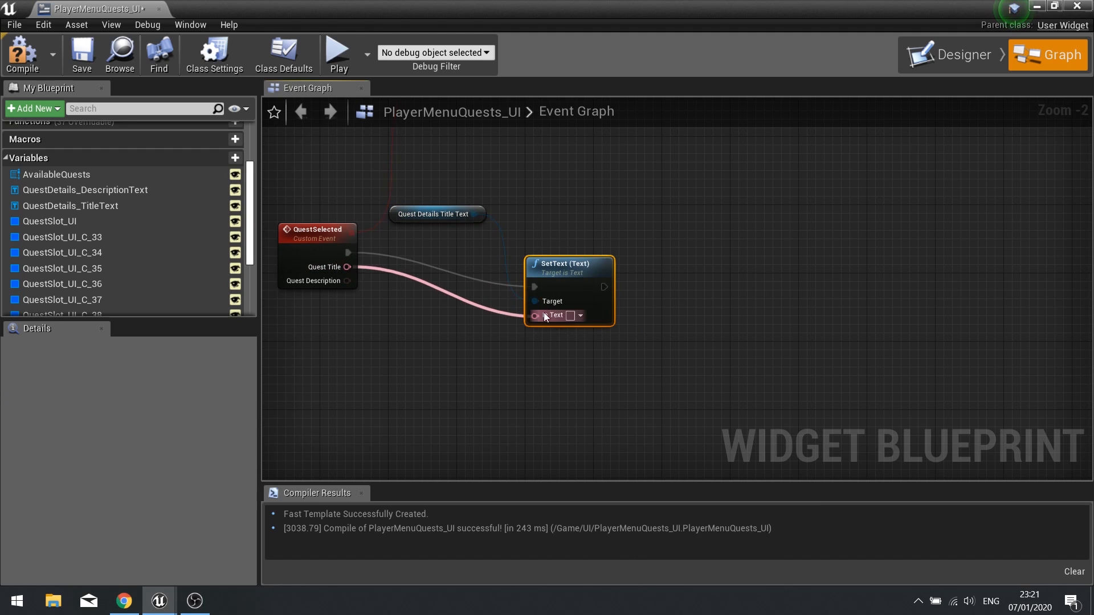
pyautogui.moveTo(563, 269); pyautogui.dragTo(546, 234)
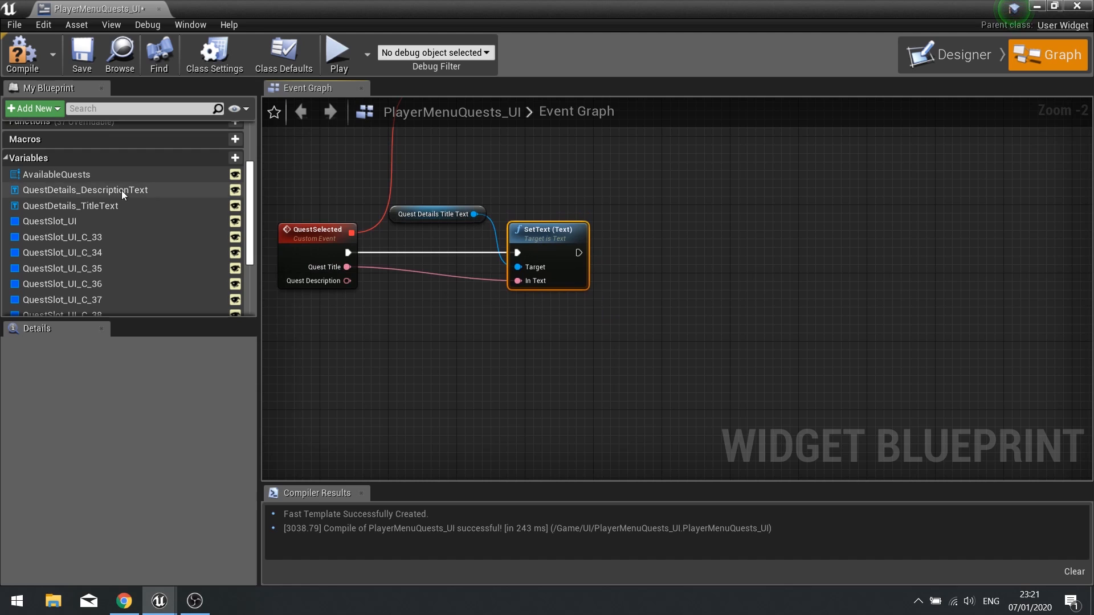
# Add a SetText (Text) node for QuestDetails_DescriptionText, run after the title's SetText node and fed by Quest Description.
pyautogui.click(77, 209)
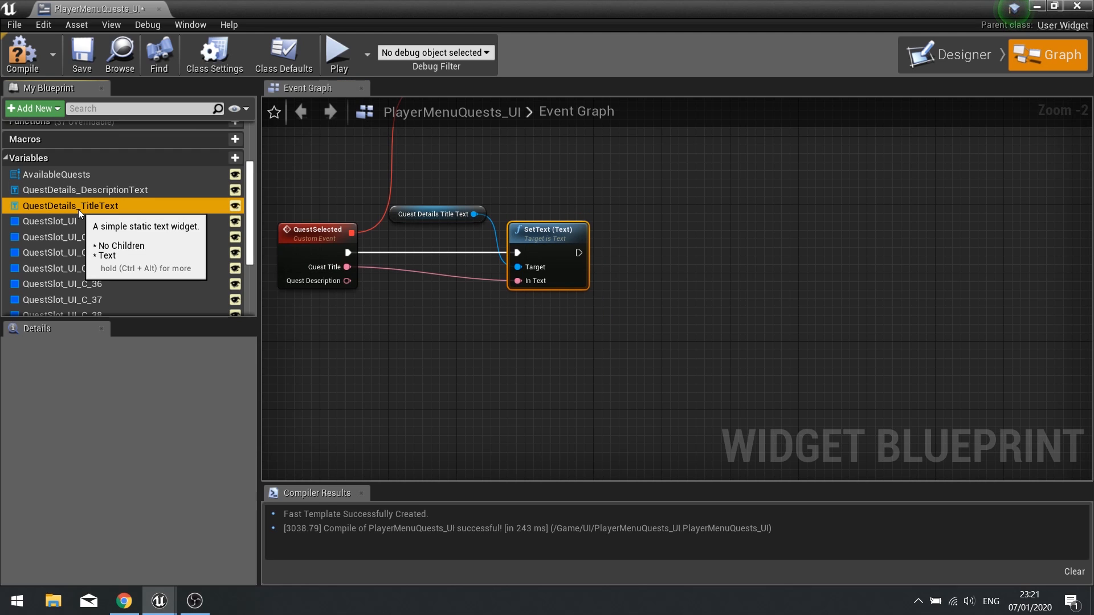
pyautogui.moveTo(91, 192); pyautogui.dragTo(650, 212)
pyautogui.click(688, 229)
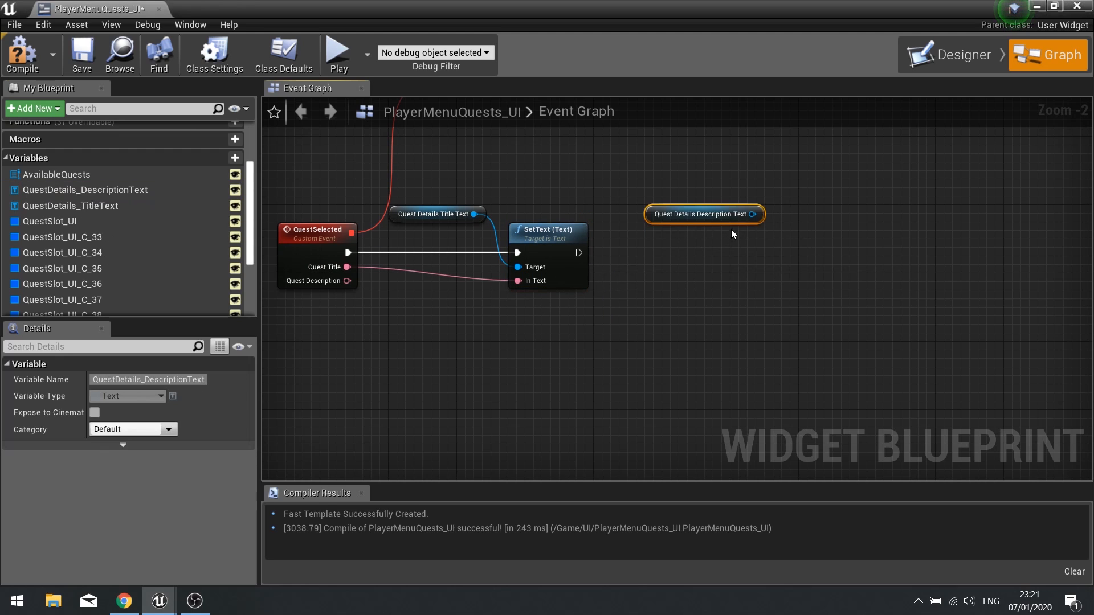
pyautogui.moveTo(753, 214); pyautogui.dragTo(791, 258)
pyautogui.write('set text')
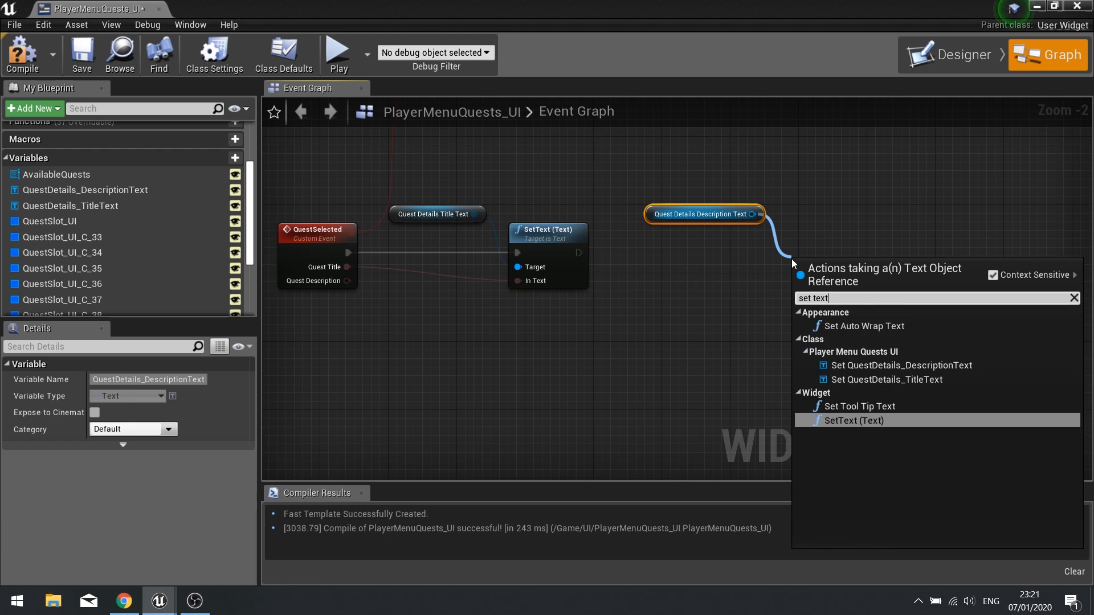
pyautogui.press('Return')
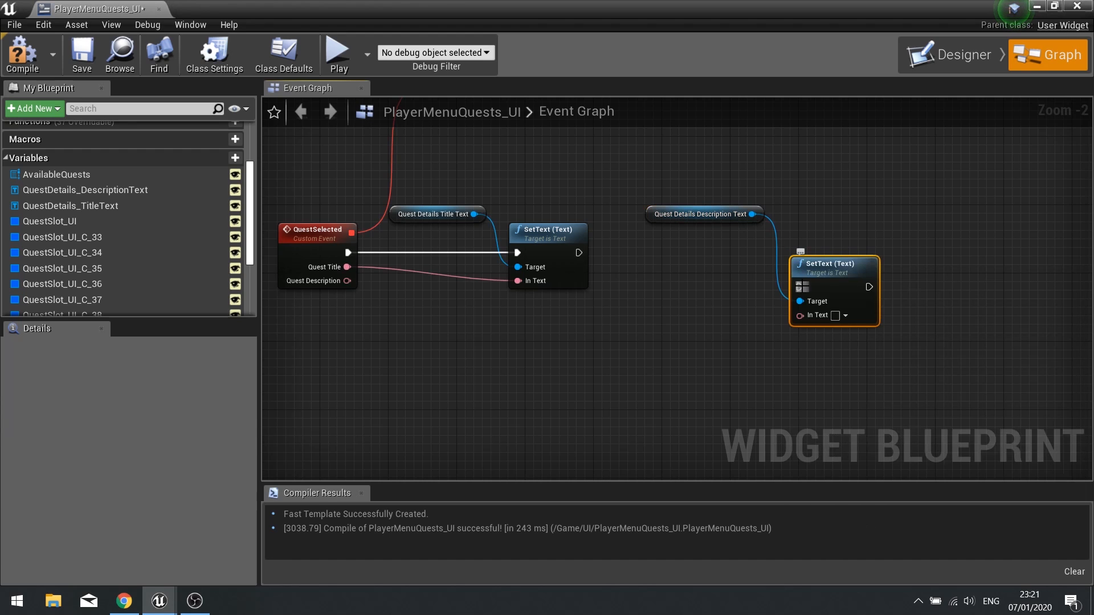
pyautogui.moveTo(800, 287); pyautogui.dragTo(579, 254)
pyautogui.moveTo(347, 281); pyautogui.dragTo(800, 315)
pyautogui.moveTo(811, 278); pyautogui.dragTo(812, 244)
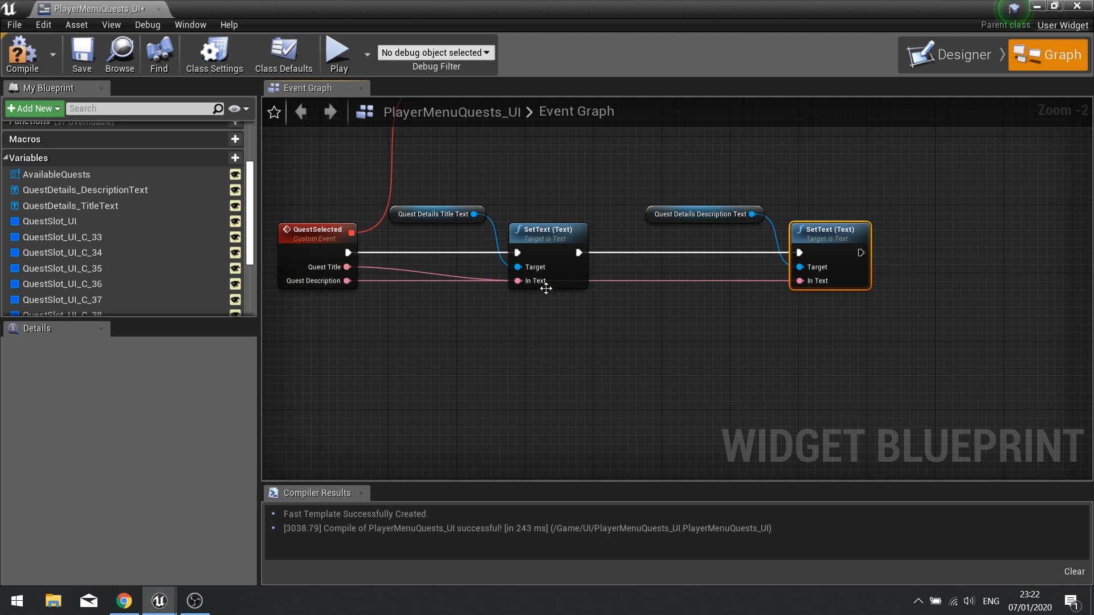
# Add a reroute point to the Quest Description wire and route it beneath the title's SetText node.
pyautogui.click(623, 279)
pyautogui.doubleClick(623, 280)
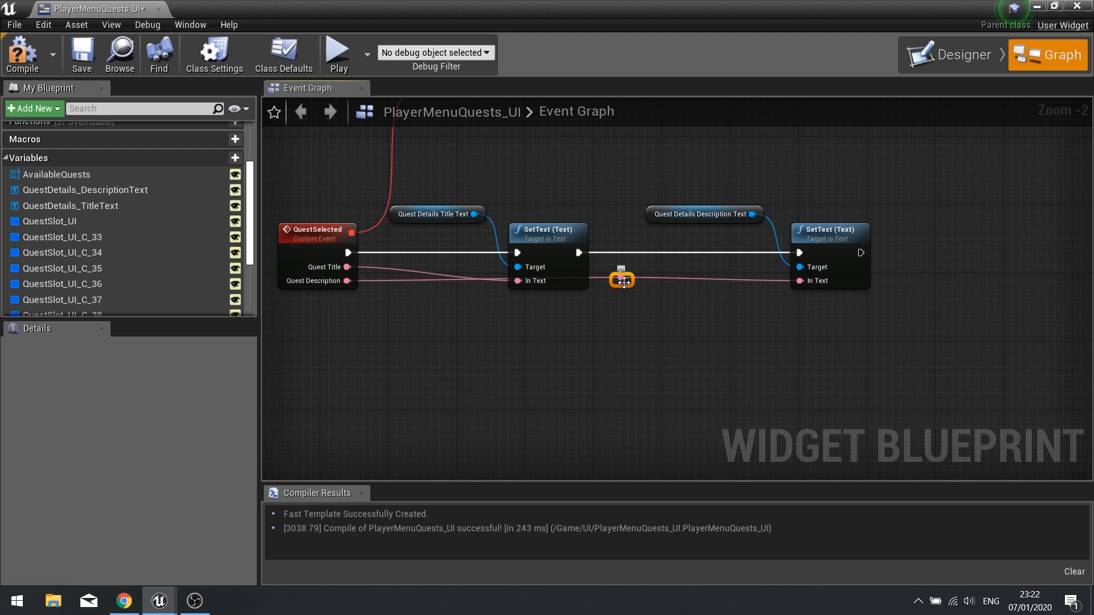
pyautogui.moveTo(624, 280); pyautogui.dragTo(545, 327)
pyautogui.moveTo(486, 346); pyautogui.dragTo(542, 352, button='right')
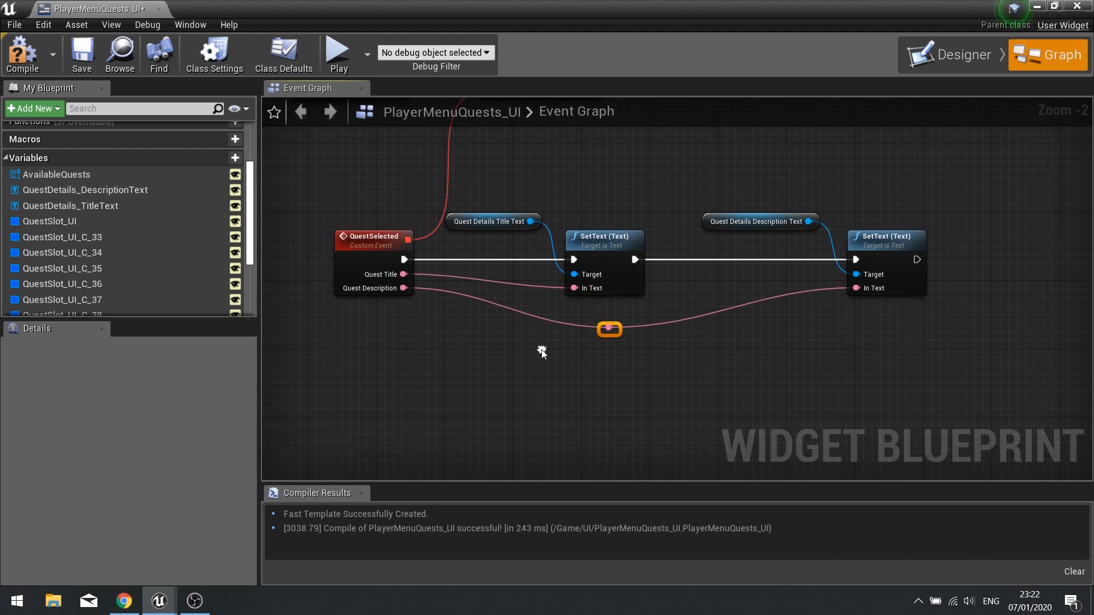
# Move the description getter and its SetText node closer to the title's SetText node, align them, and compile the widget.
pyautogui.moveTo(737, 192); pyautogui.dragTo(893, 283)
pyautogui.moveTo(873, 245); pyautogui.dragTo(804, 245)
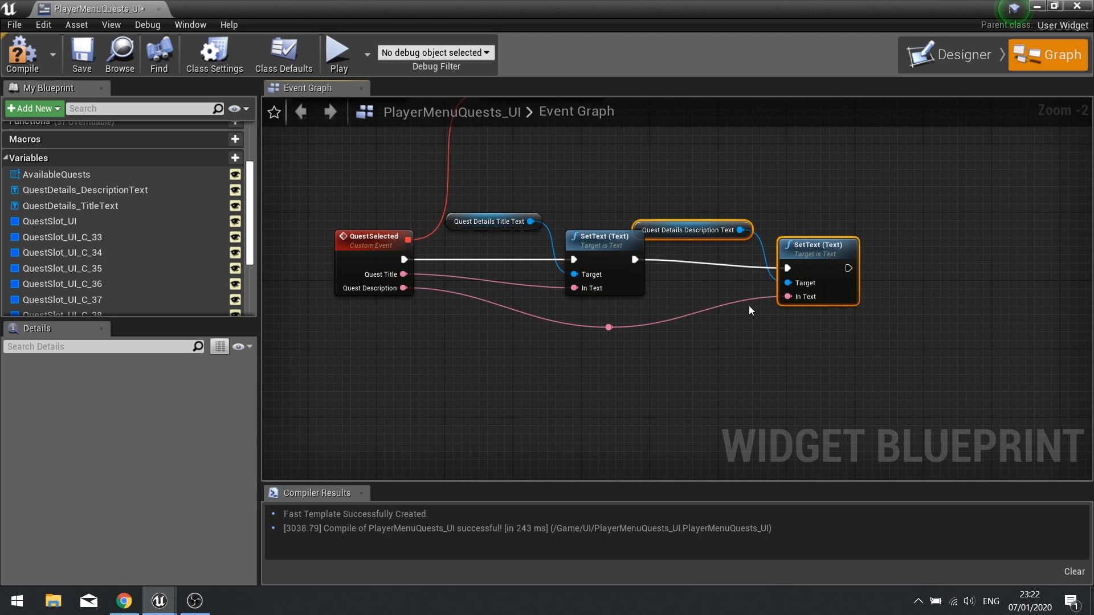
pyautogui.click(811, 244)
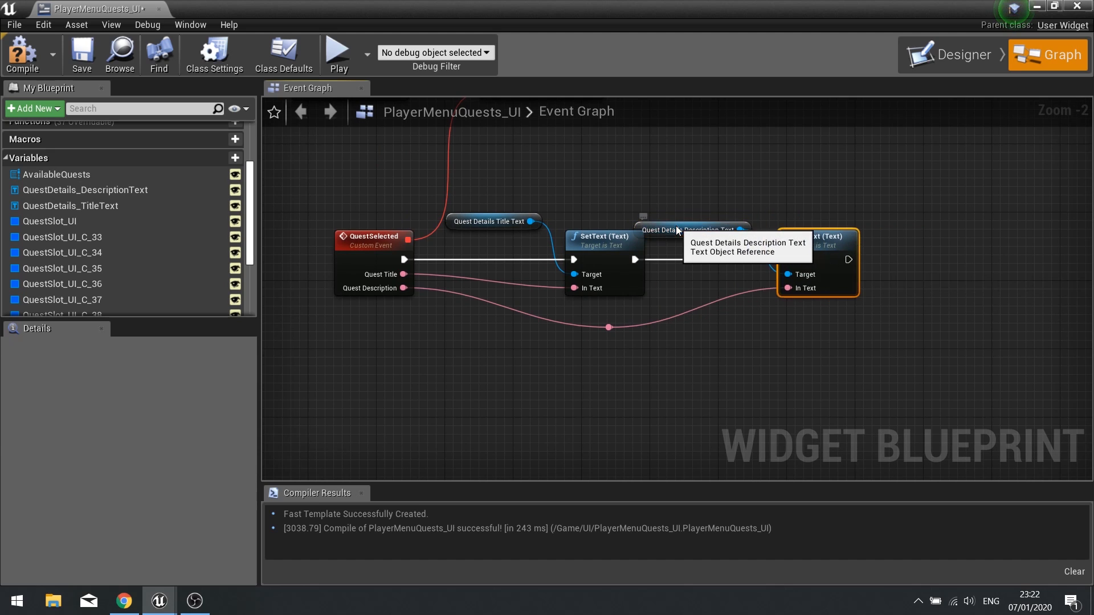
pyautogui.moveTo(678, 227); pyautogui.dragTo(685, 217)
pyautogui.moveTo(431, 276); pyautogui.dragTo(513, 330, button='right')
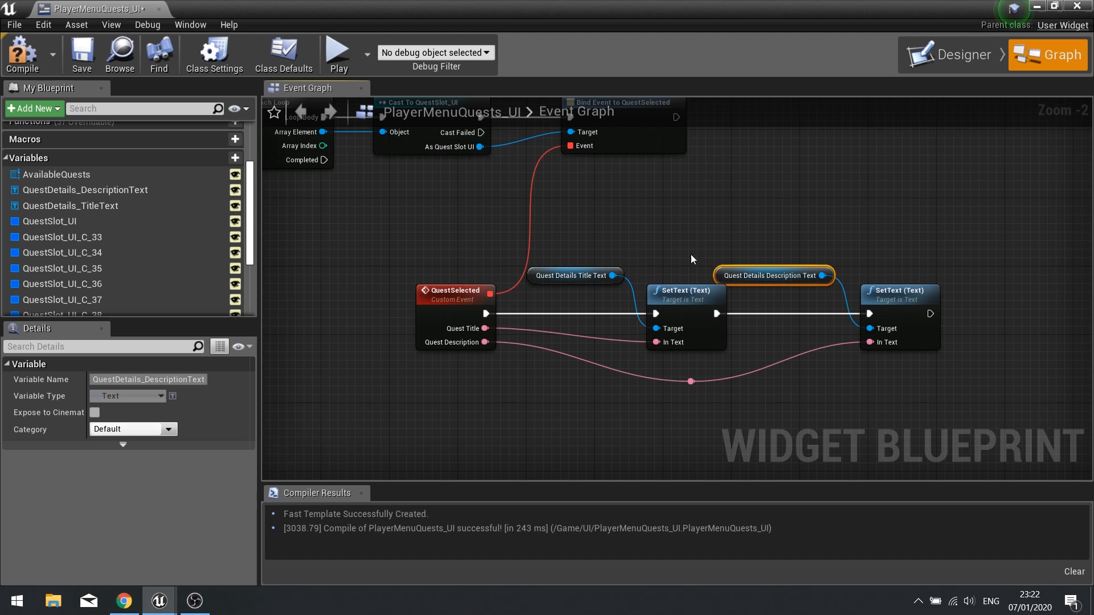
pyautogui.click(22, 54)
pyautogui.moveTo(547, 357); pyautogui.dragTo(647, 374, button='right')
pyautogui.scroll(-1, 515, 288)
pyautogui.moveTo(436, 260); pyautogui.dragTo(602, 285, button='right')
pyautogui.moveTo(372, 169); pyautogui.dragTo(450, 157, button='right')
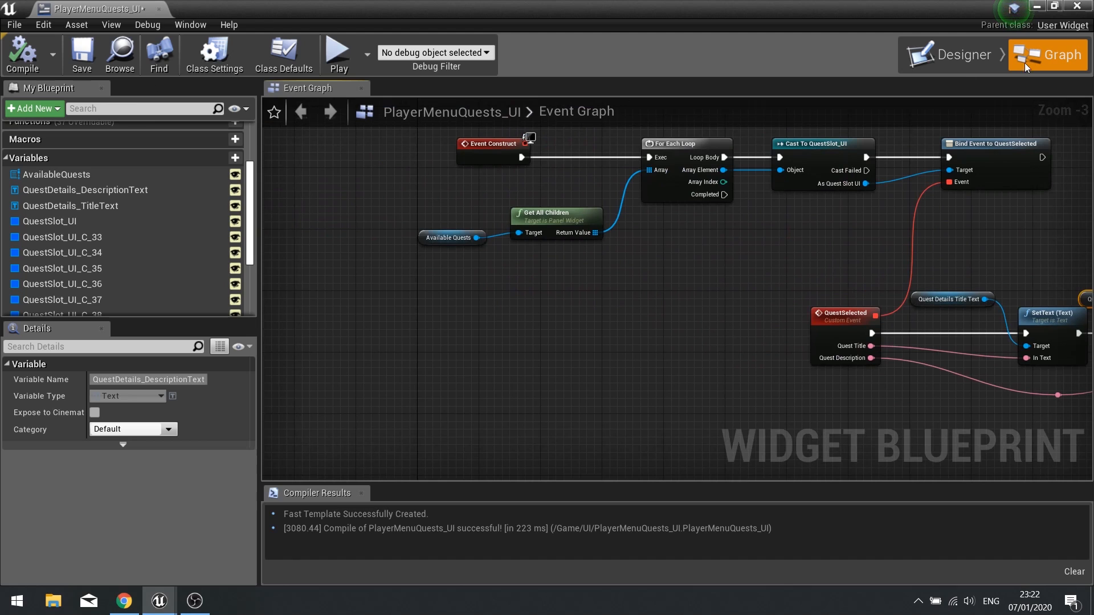
# In the designer, give the first quest slot level 5, the title My First Quest and pasted Lorem ipsum paragraphs as its Quest Description.
pyautogui.click(949, 54)
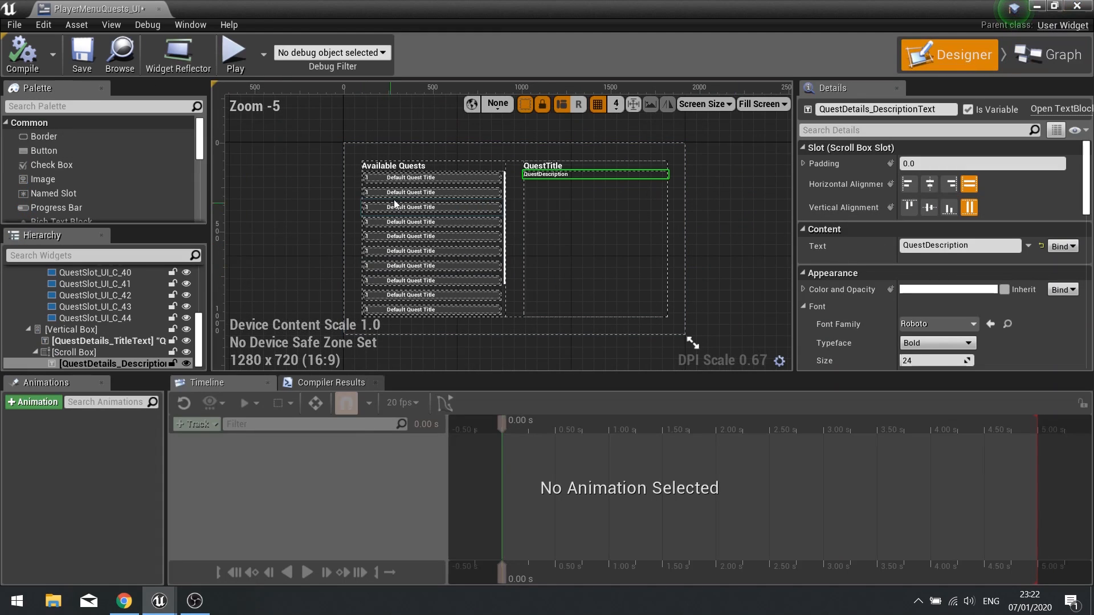
pyautogui.click(433, 178)
pyautogui.click(936, 249)
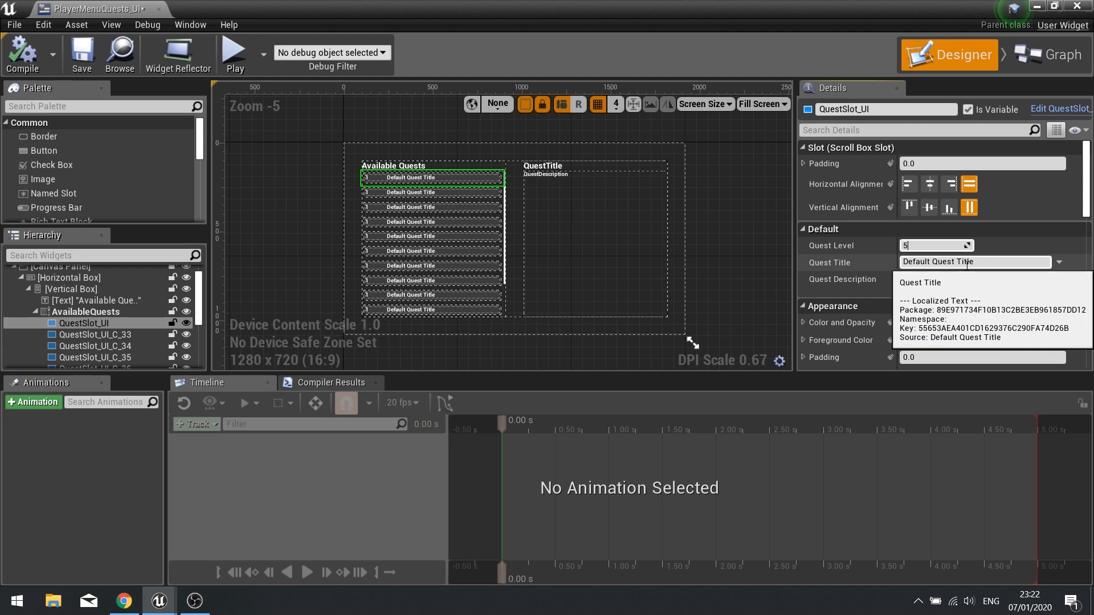
pyautogui.click(967, 263)
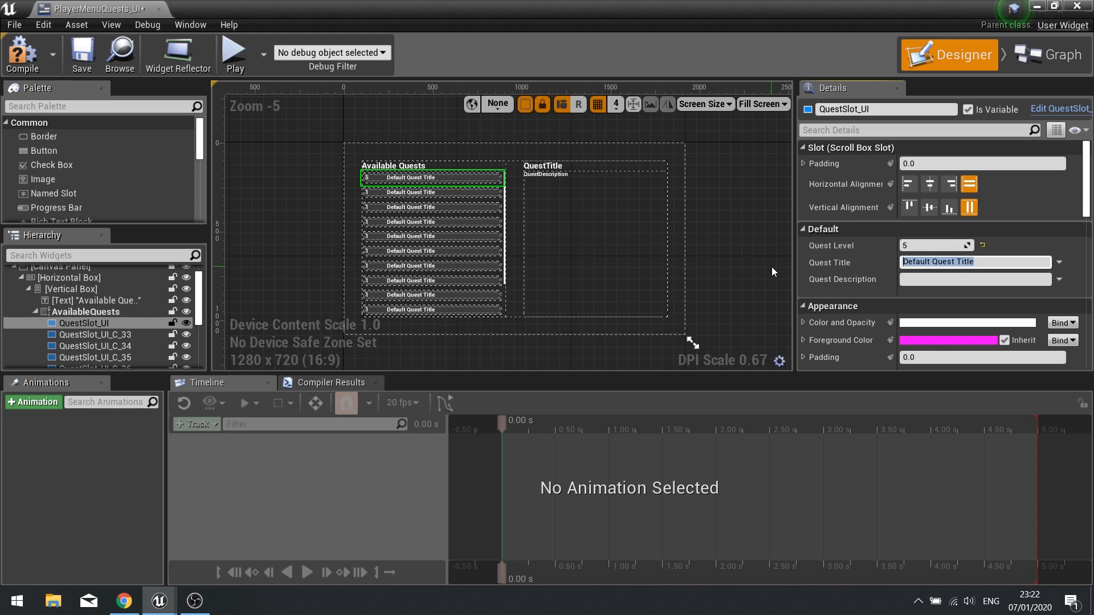
pyautogui.write('My First ')
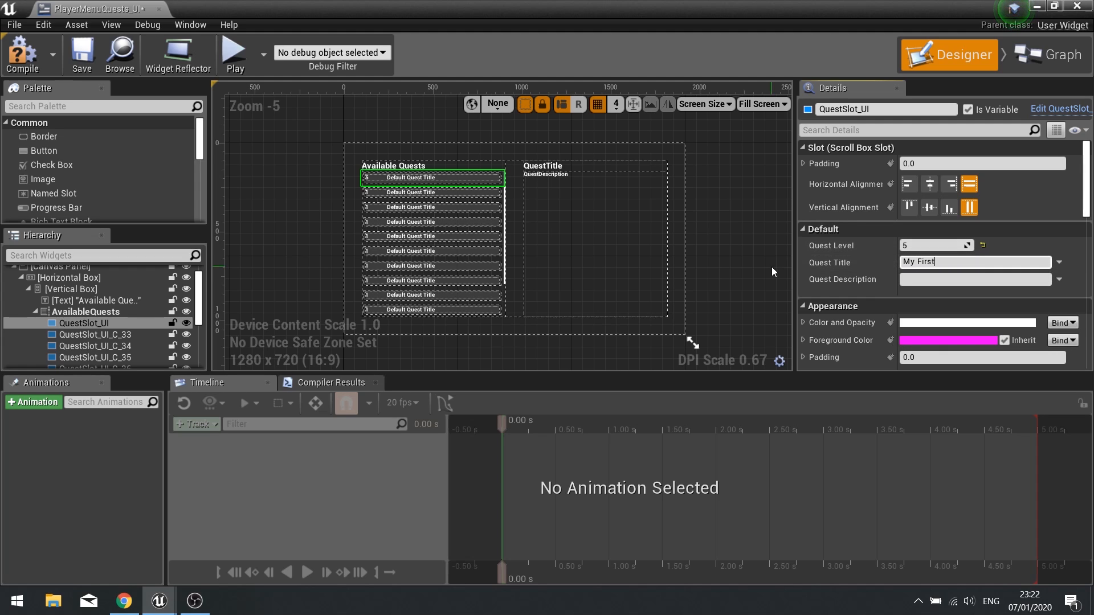
pyautogui.write('Quest')
pyautogui.press('Return')
pyautogui.click(932, 279)
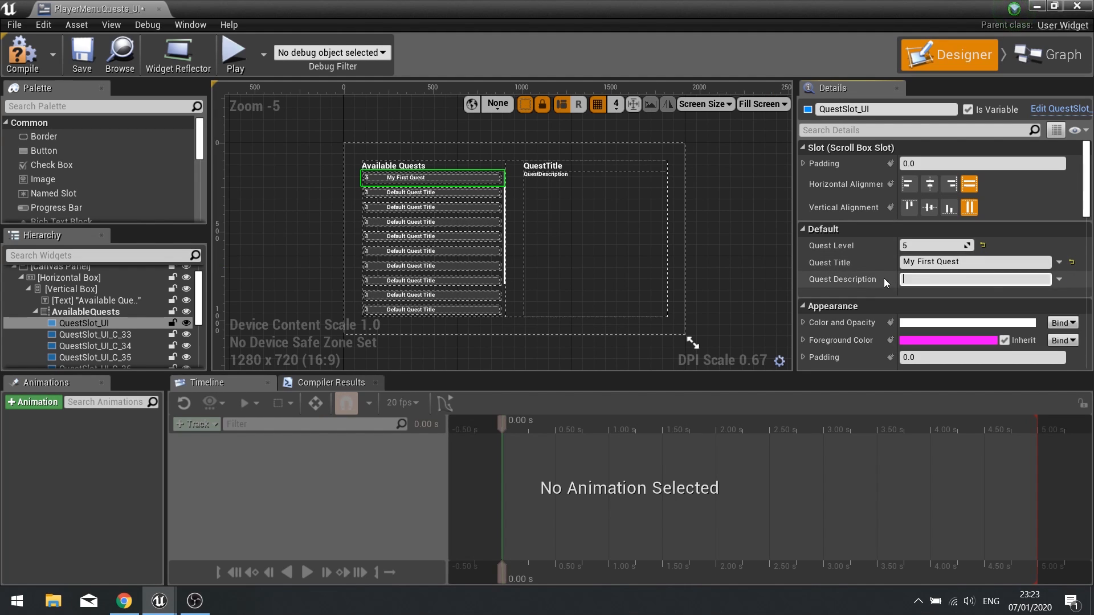
pyautogui.hotkey('ctrl', 'v')
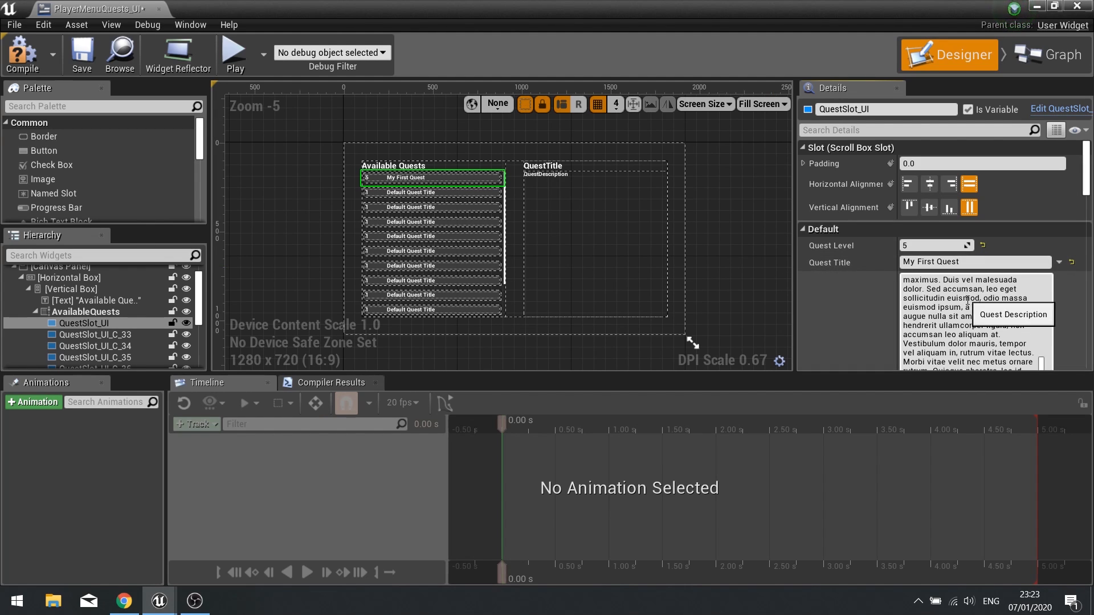
# Look through the full Quest Description text of the first quest slot.
pyautogui.scroll(5, 967, 300)
pyautogui.scroll(-3, 860, 289)
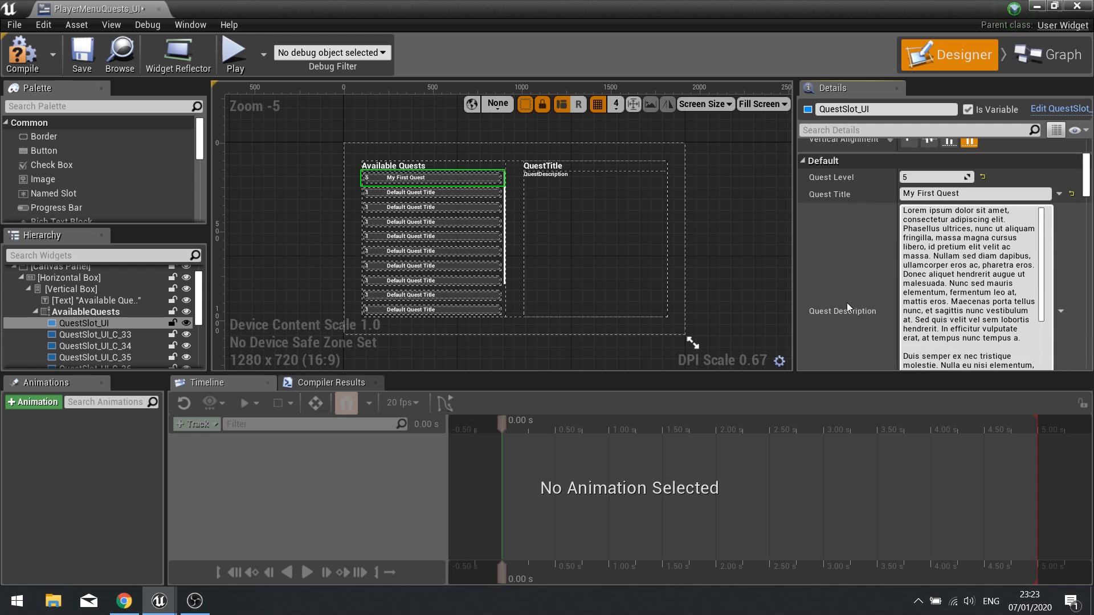
pyautogui.scroll(-3, 847, 303)
pyautogui.scroll(-5, 927, 234)
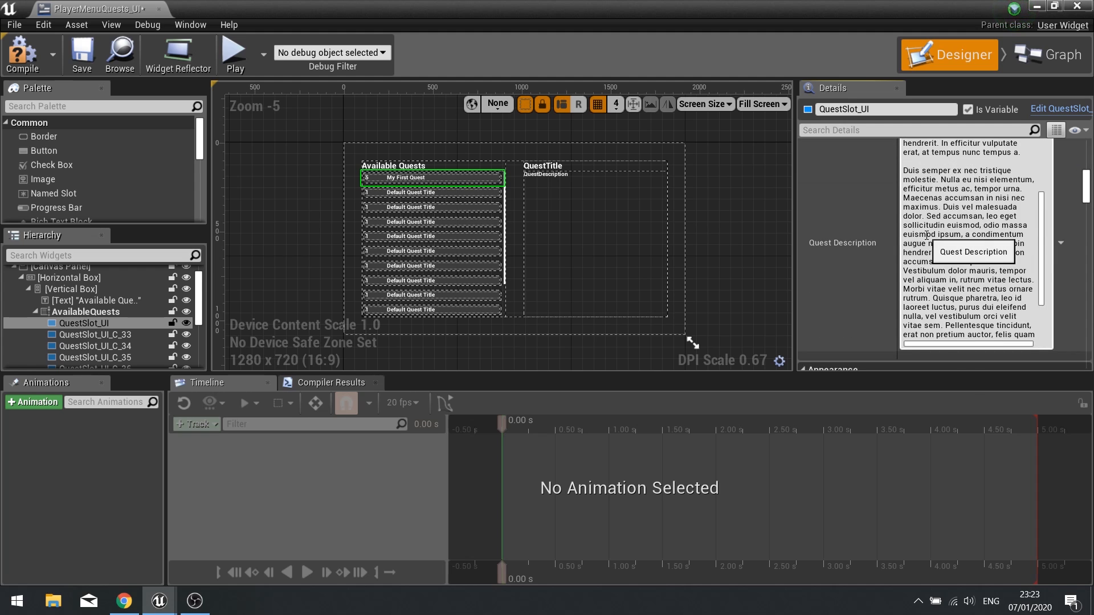
pyautogui.scroll(5, 928, 234)
pyautogui.scroll(5, 829, 235)
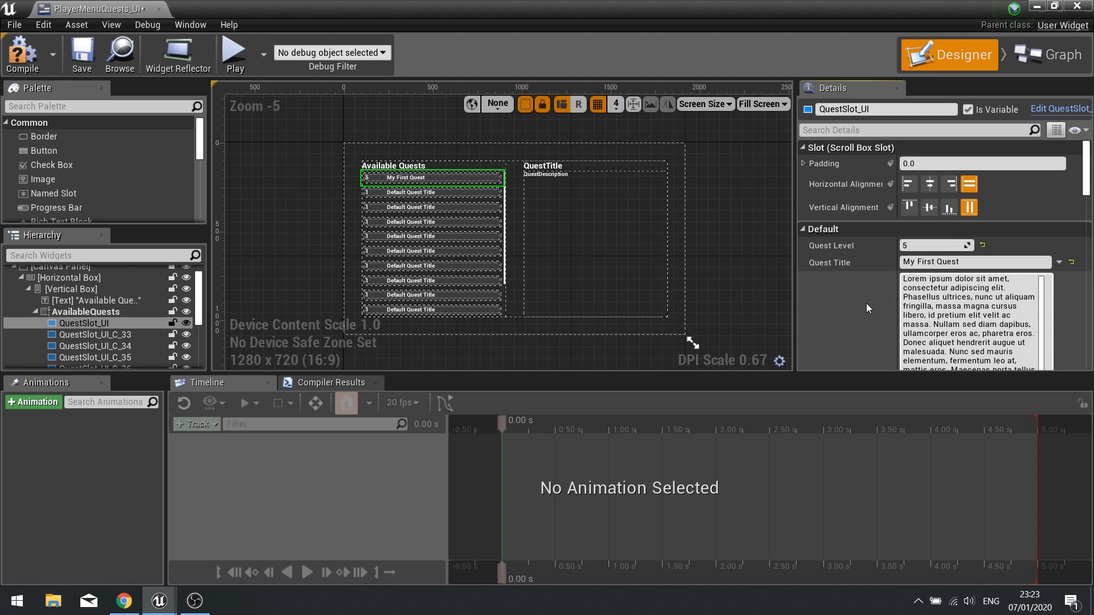
pyautogui.scroll(-3, 866, 304)
pyautogui.scroll(-5, 936, 230)
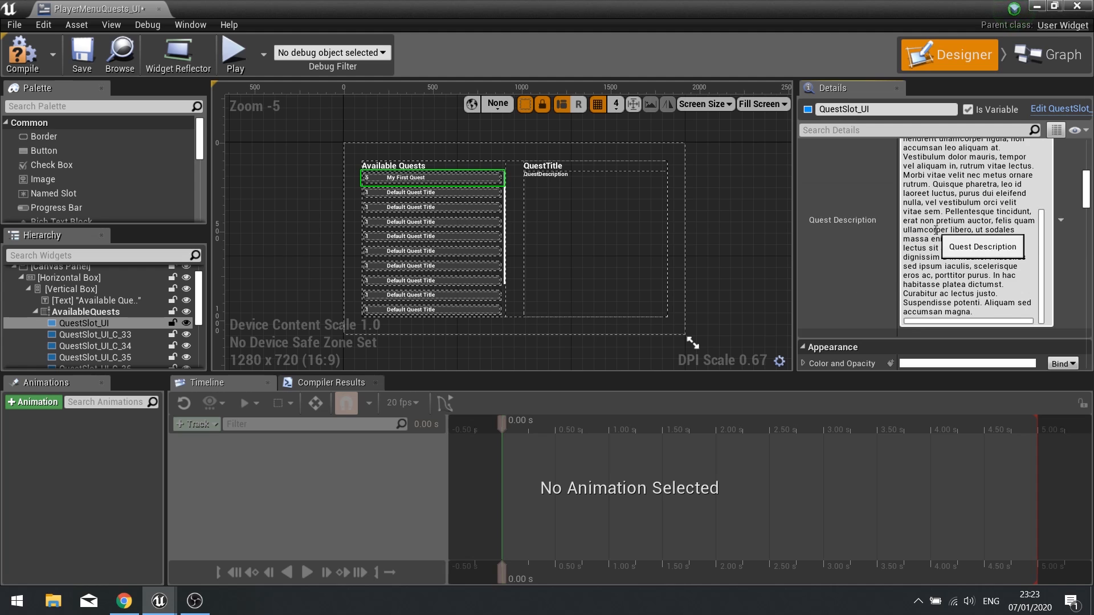
pyautogui.scroll(5, 935, 230)
pyautogui.scroll(3, 816, 255)
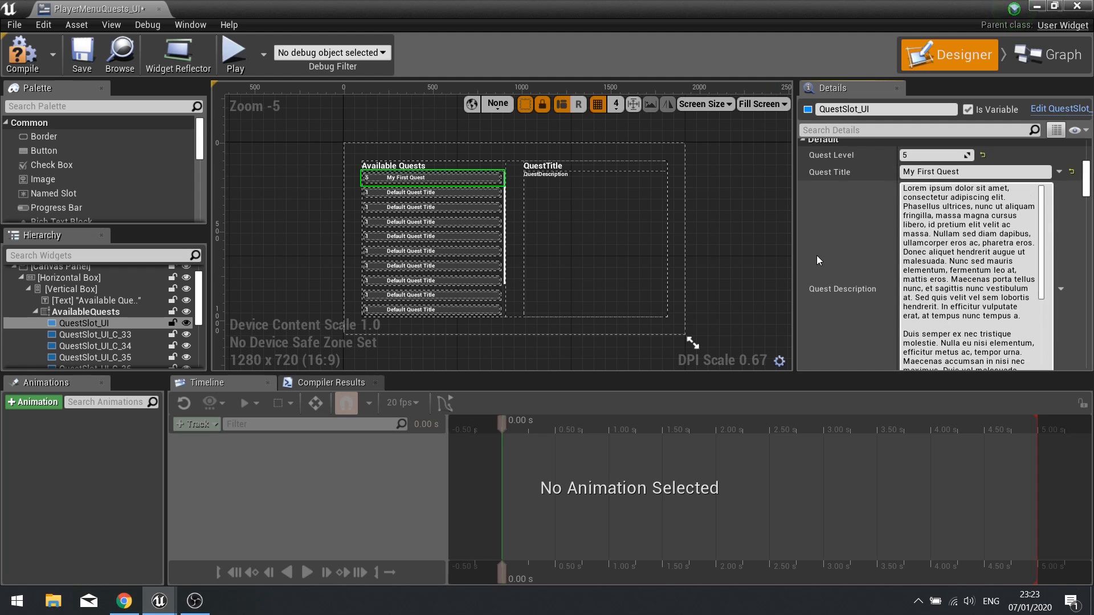
pyautogui.scroll(2, 815, 256)
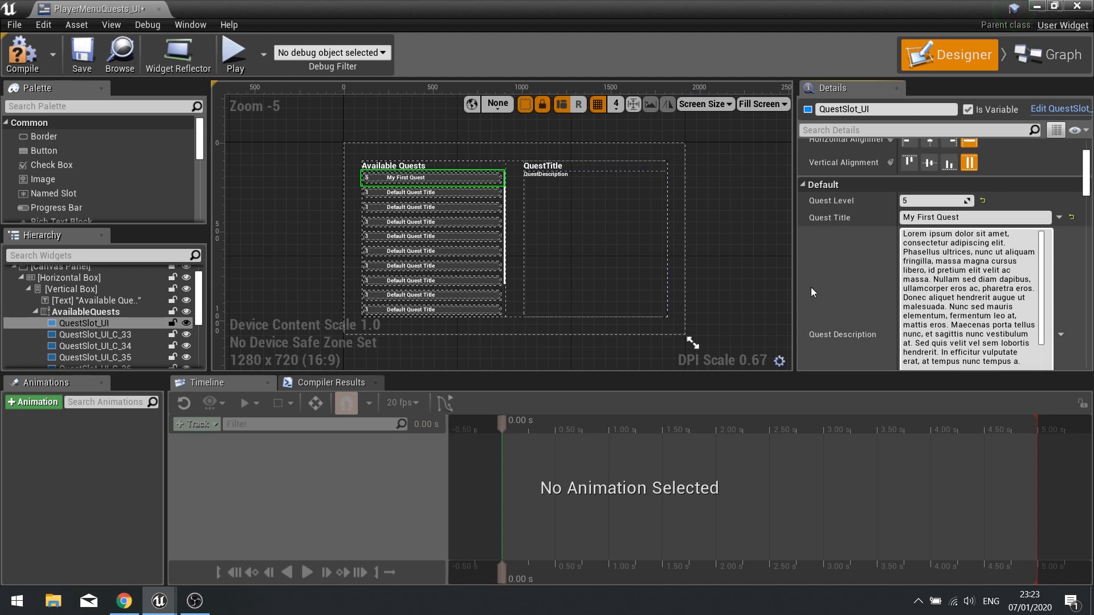
# Set the second quest slot's Quest Level to 7 and its Quest Title to The Second Coming.
pyautogui.click(95, 334)
pyautogui.click(918, 201)
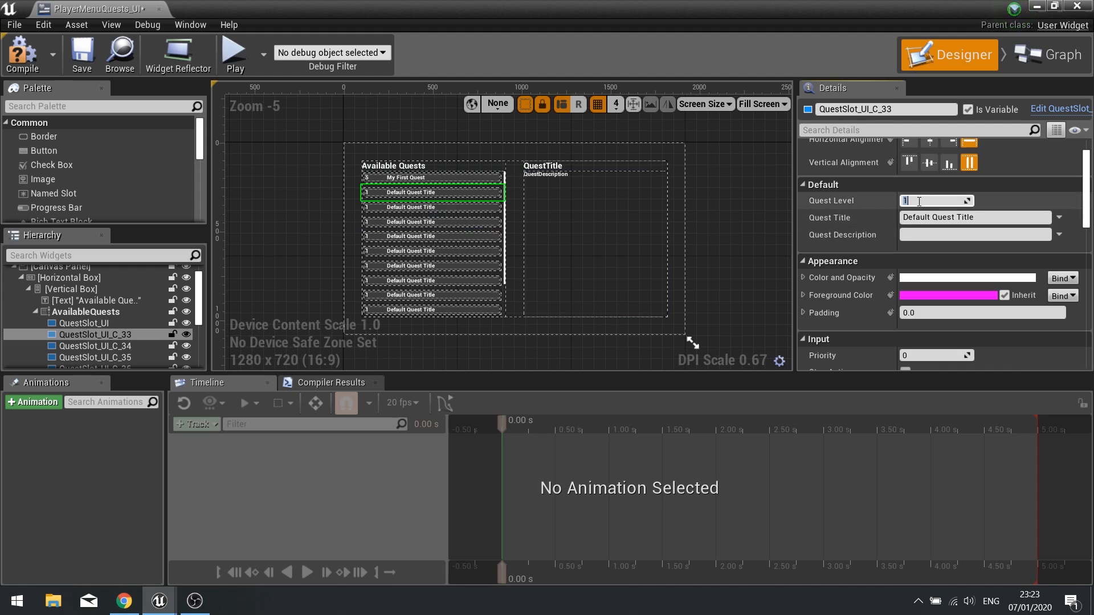
pyautogui.write('7')
pyautogui.press('Return')
pyautogui.click(981, 217)
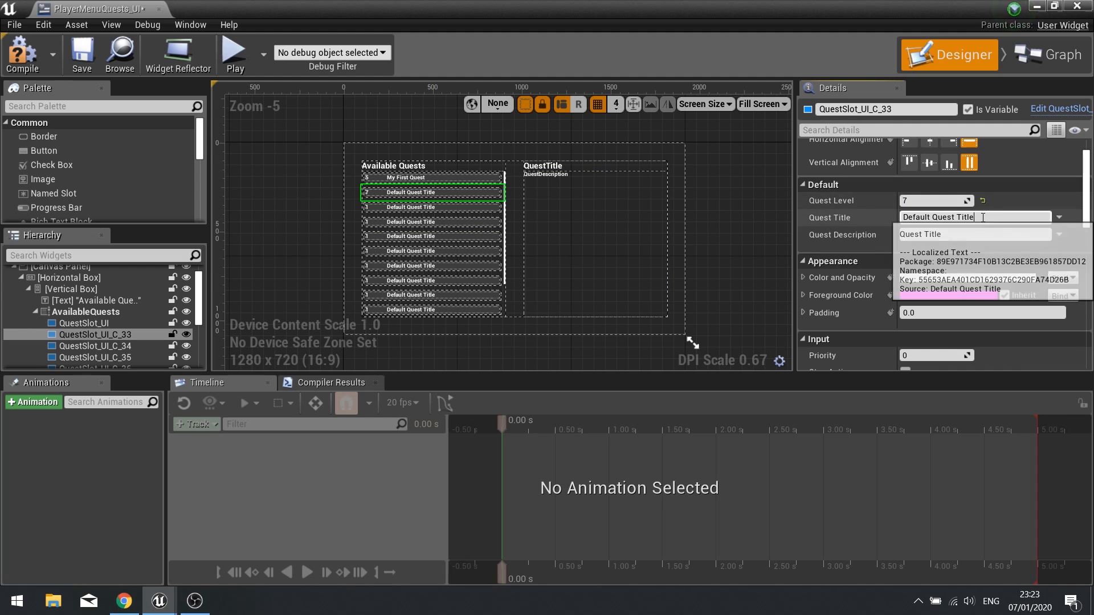
pyautogui.moveTo(983, 218); pyautogui.dragTo(857, 219)
pyautogui.write('T')
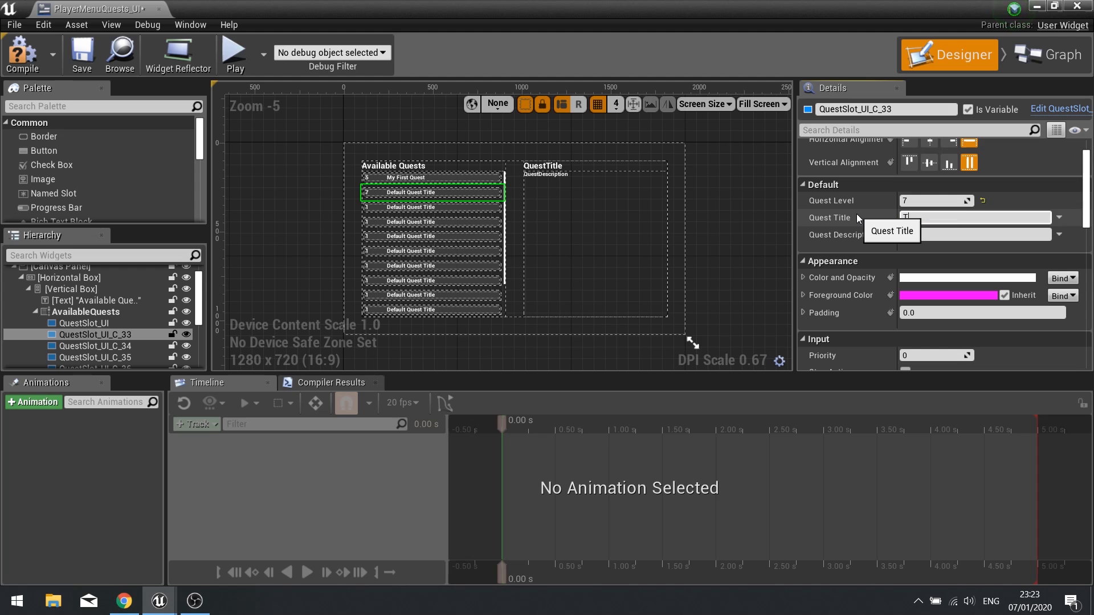
pyautogui.write('he Second Coming')
pyautogui.press('Return')
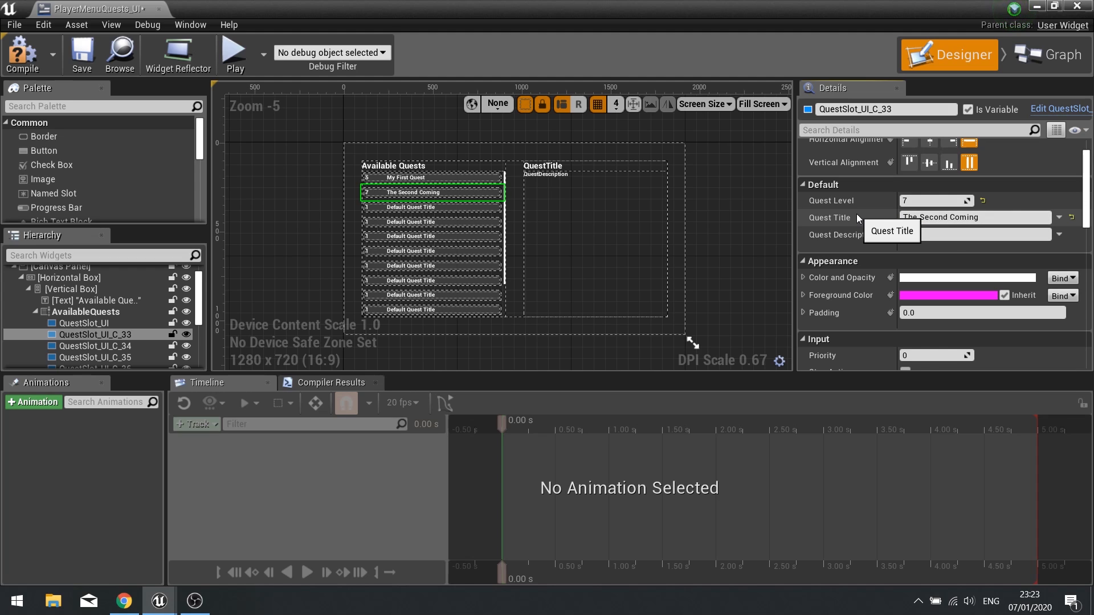
# Paste the "Mauris hendrerit" placeholder paragraphs as the second slot's Quest Description, then compile the widget and close its editor.
pyautogui.click(938, 234)
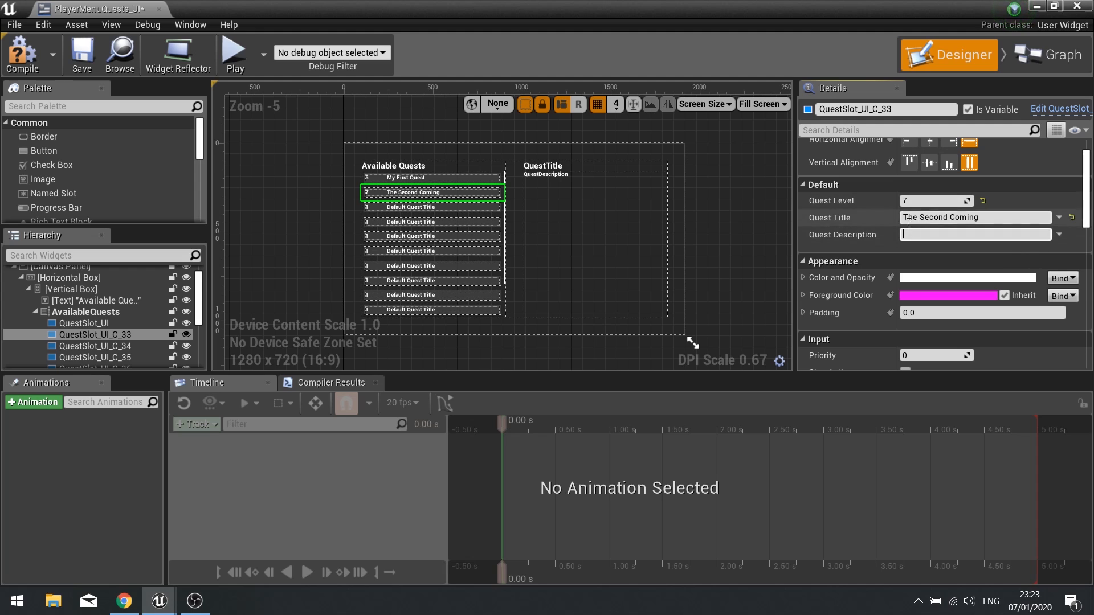
pyautogui.hotkey('ctrl', 'v')
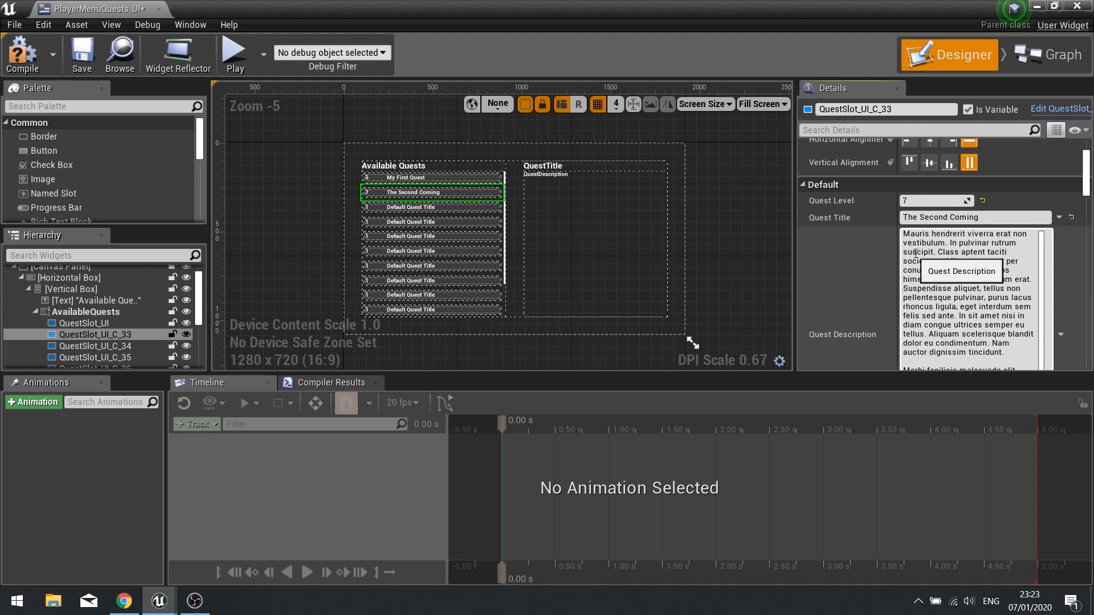
pyautogui.scroll(-2, 951, 317)
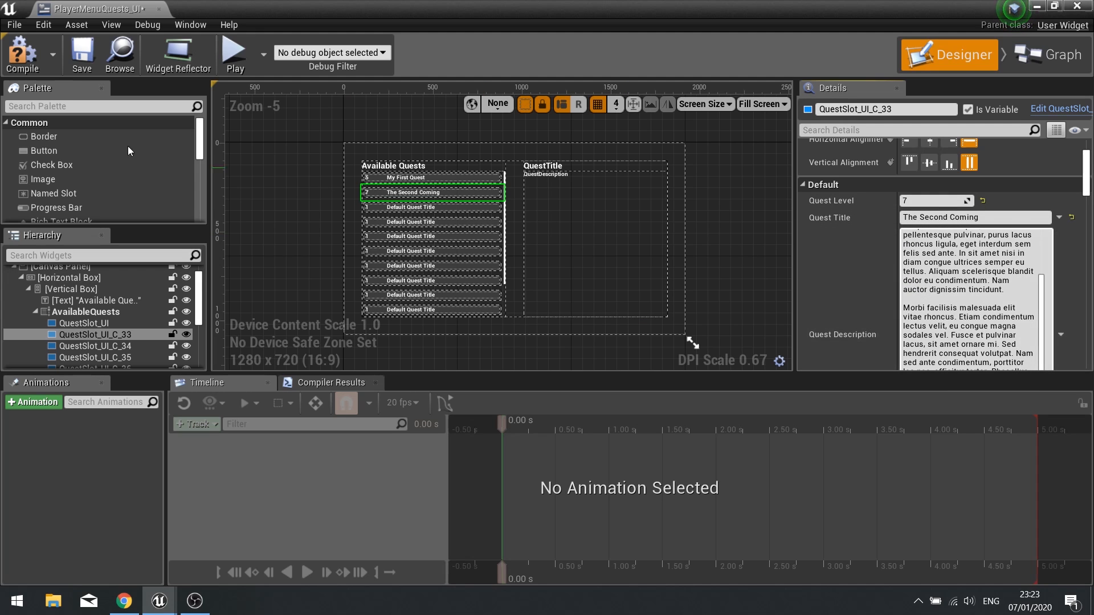
pyautogui.click(12, 62)
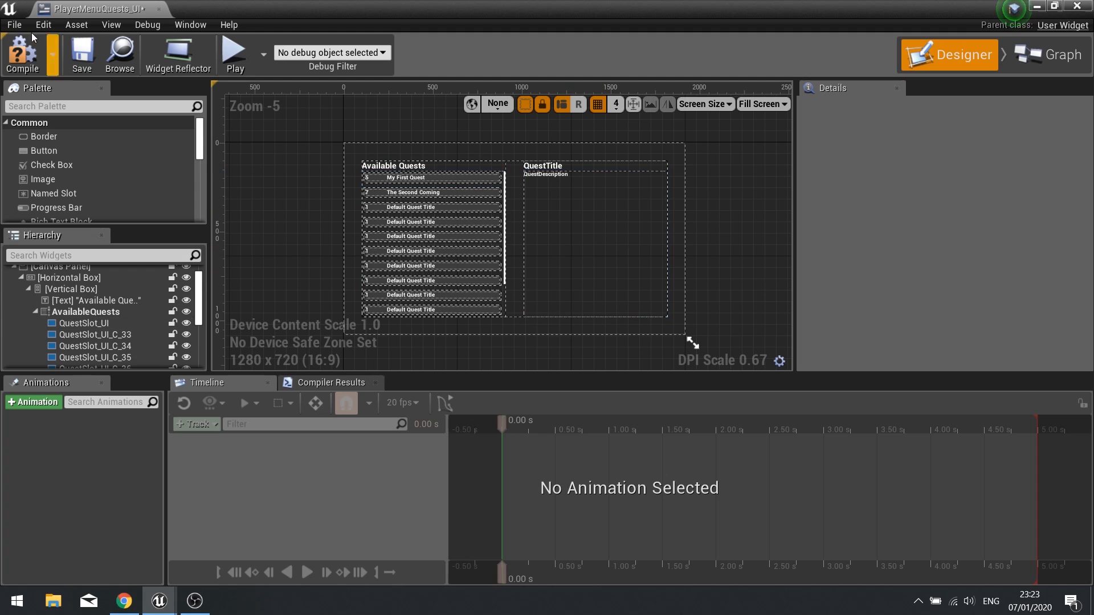
pyautogui.click(1077, 6)
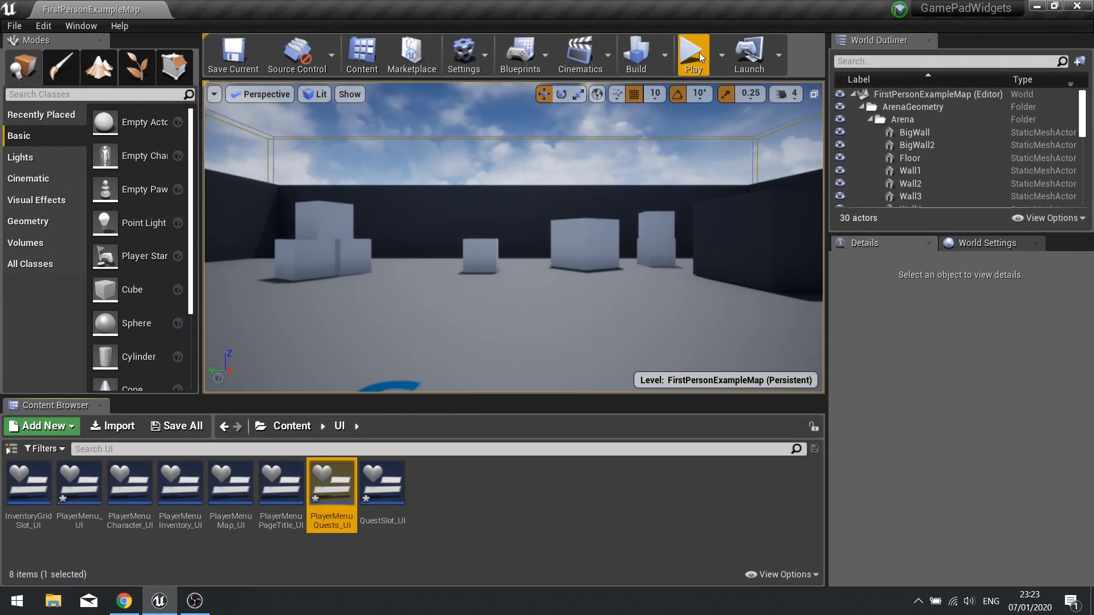
# Play the level in the editor and open the player menu on its Quests page.
pyautogui.click(693, 54)
pyautogui.click(655, 148)
pyautogui.hotkey('shift', 'F1')
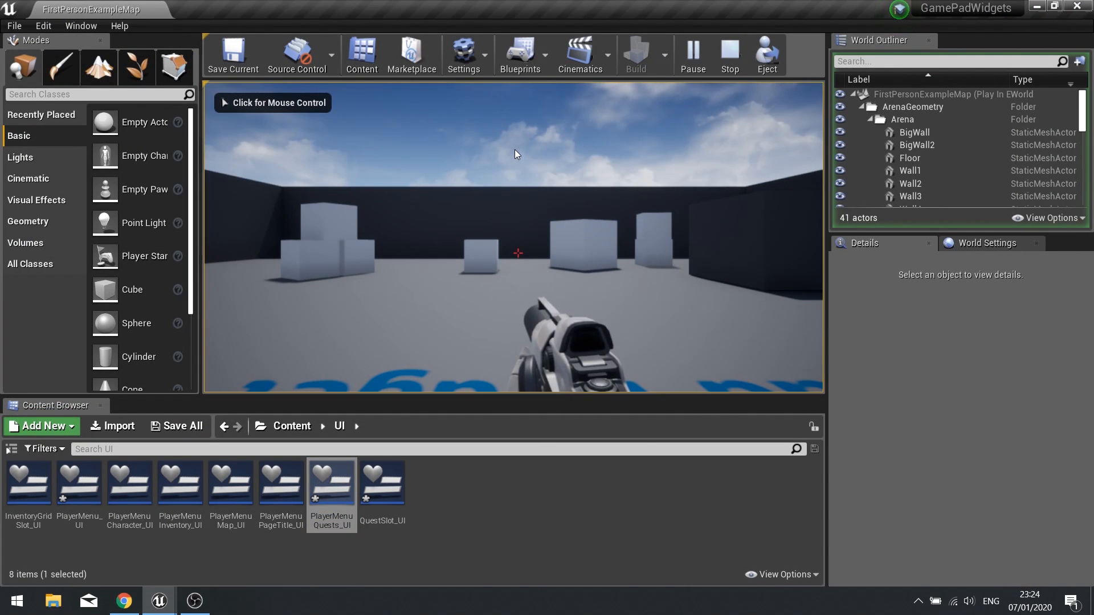
pyautogui.click(565, 153)
pyautogui.press('Tab')
pyautogui.click(574, 118)
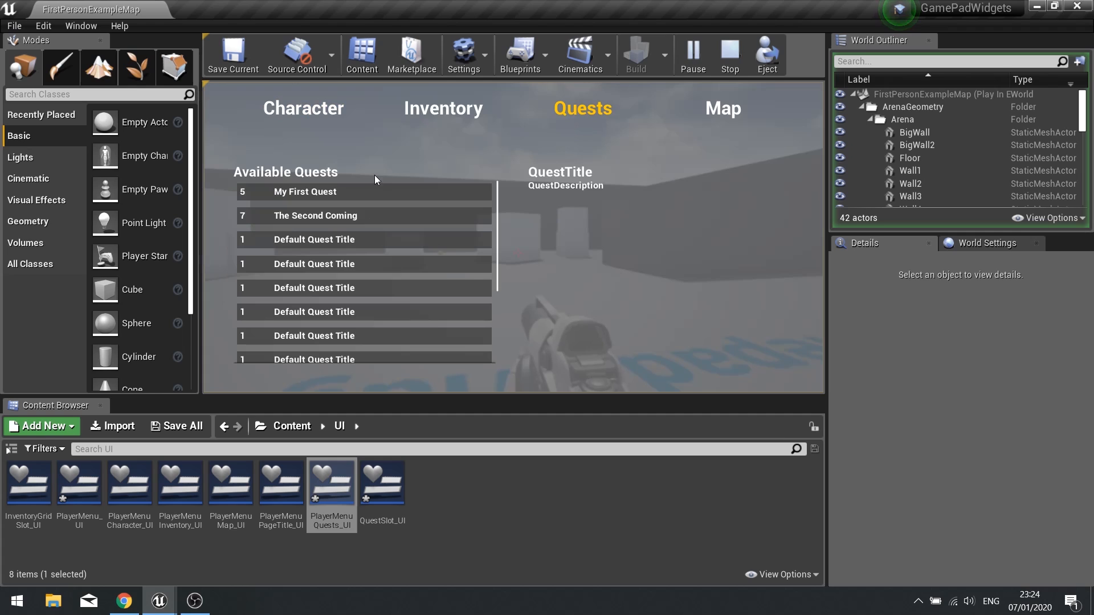
# Select My First Quest in the running menu and scroll through its description in the quest details.
pyautogui.click(331, 191)
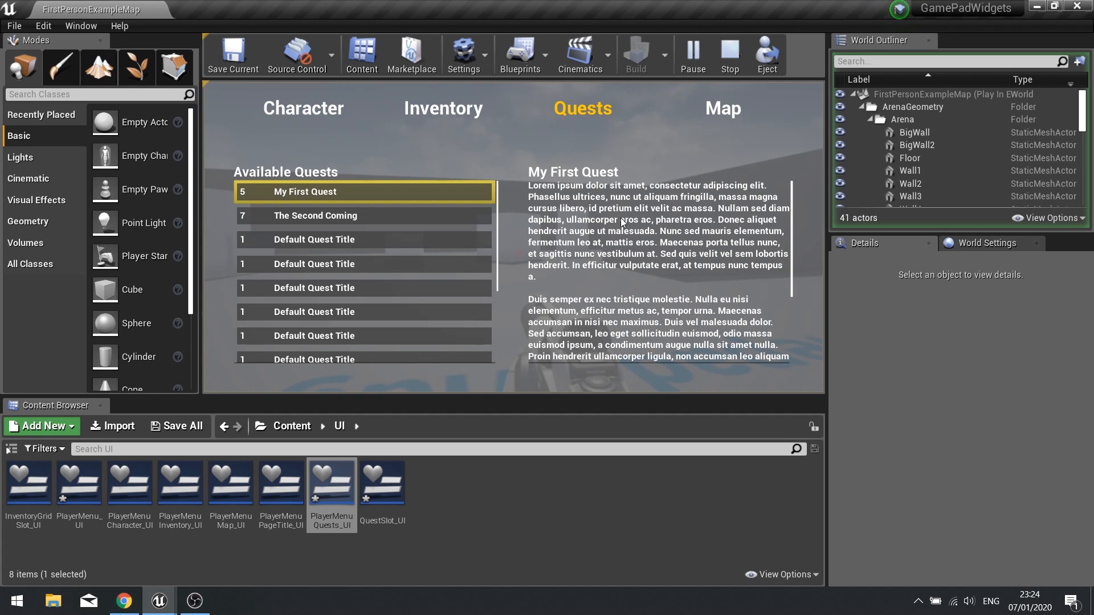
pyautogui.scroll(-3, 624, 234)
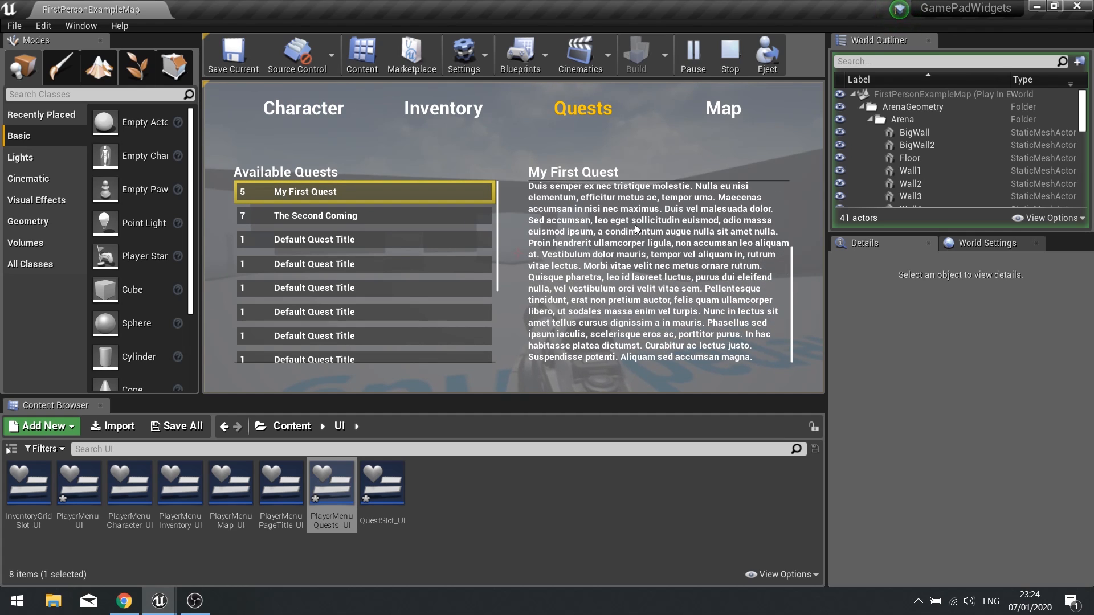
pyautogui.scroll(3, 638, 228)
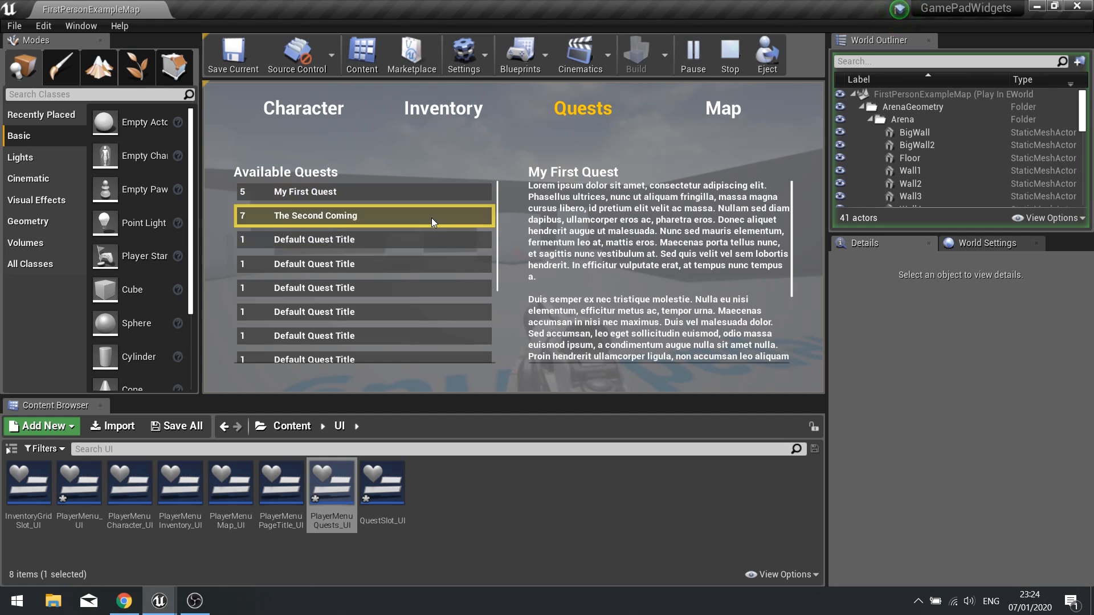
pyautogui.scroll(-2, 427, 217)
pyautogui.scroll(2, 427, 218)
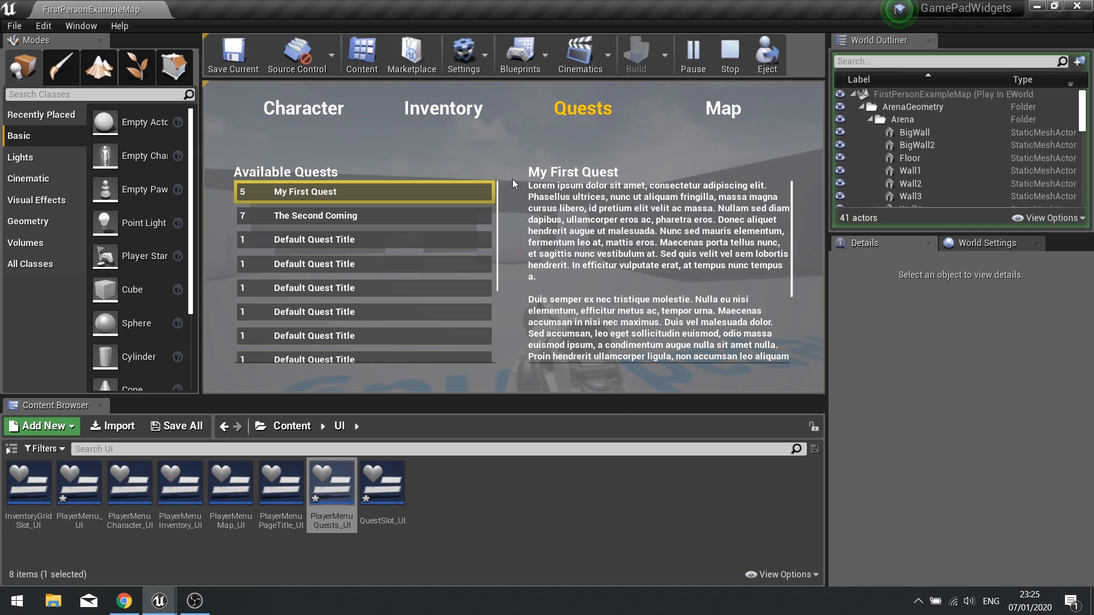
# Test moving the focus down a few quest slots and back up to My First Quest.
pyautogui.press('Down')
pyautogui.press('Down')
pyautogui.press('Down')
pyautogui.press('Down')
pyautogui.press('Down')
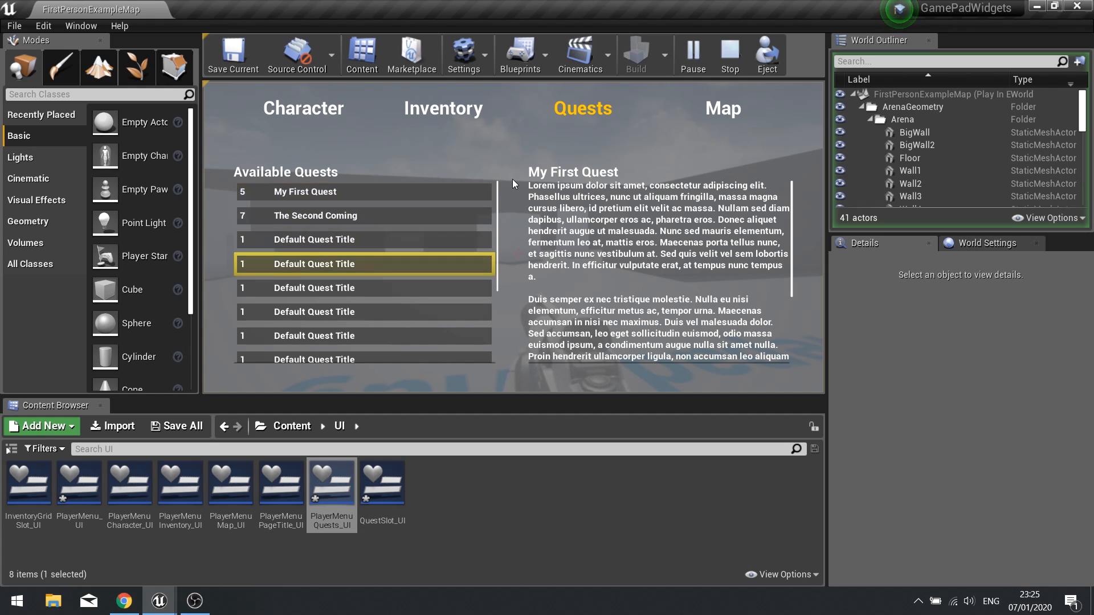
pyautogui.press('Up')
pyautogui.press('Up')
pyautogui.press('Up')
pyautogui.press('Up')
pyautogui.press('Up')
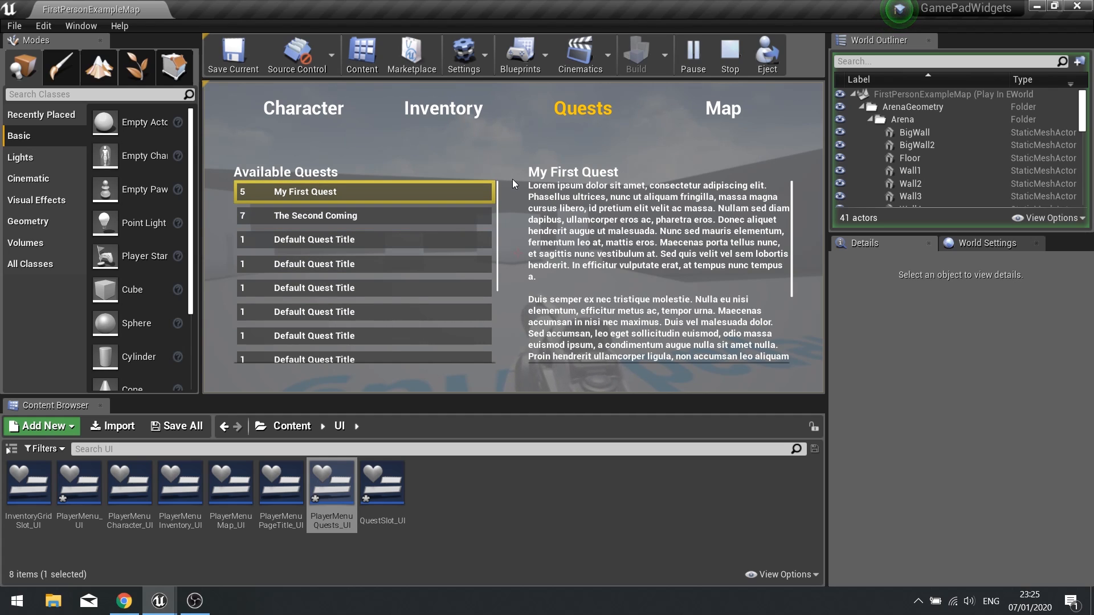
# Test list scrolling by moving the focus down past the visible quest slots and back to the first one.
pyautogui.press('Down')
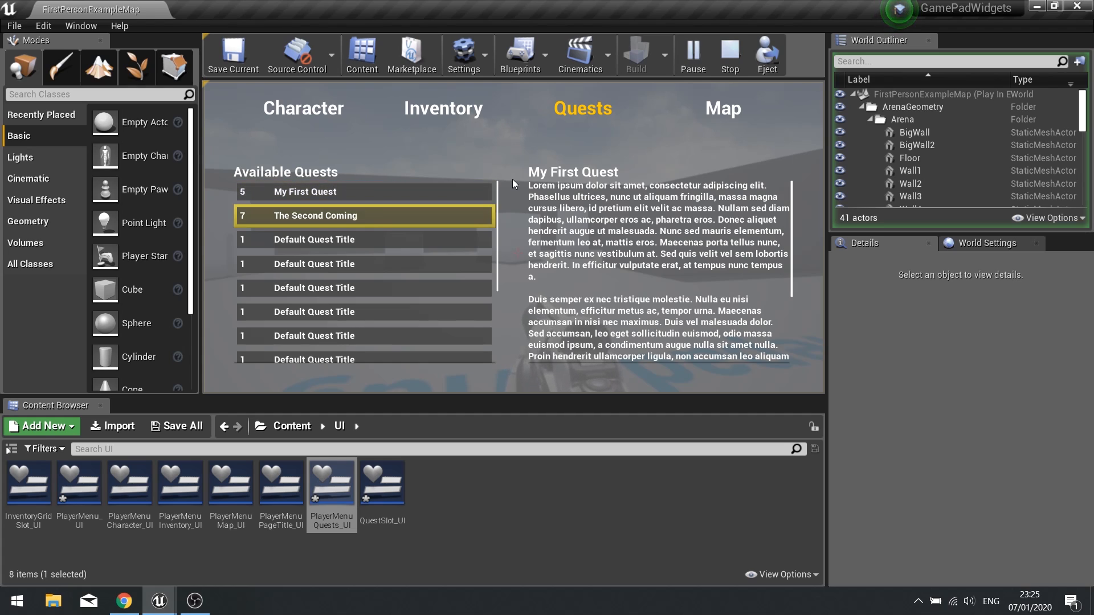
pyautogui.press('Down')
pyautogui.press('Down')
pyautogui.press('Down')
pyautogui.press('Down')
pyautogui.press('Down')
pyautogui.press('Down')
pyautogui.press('Down')
pyautogui.press('Down')
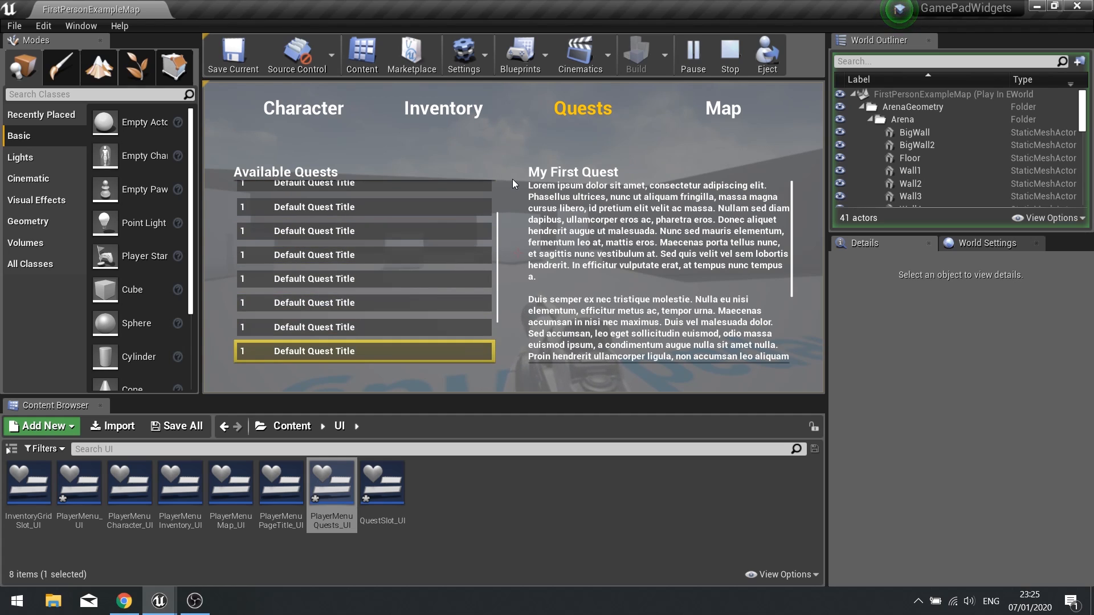
pyautogui.press('Up')
pyautogui.press('Up')
pyautogui.press('Up')
pyautogui.press('Up')
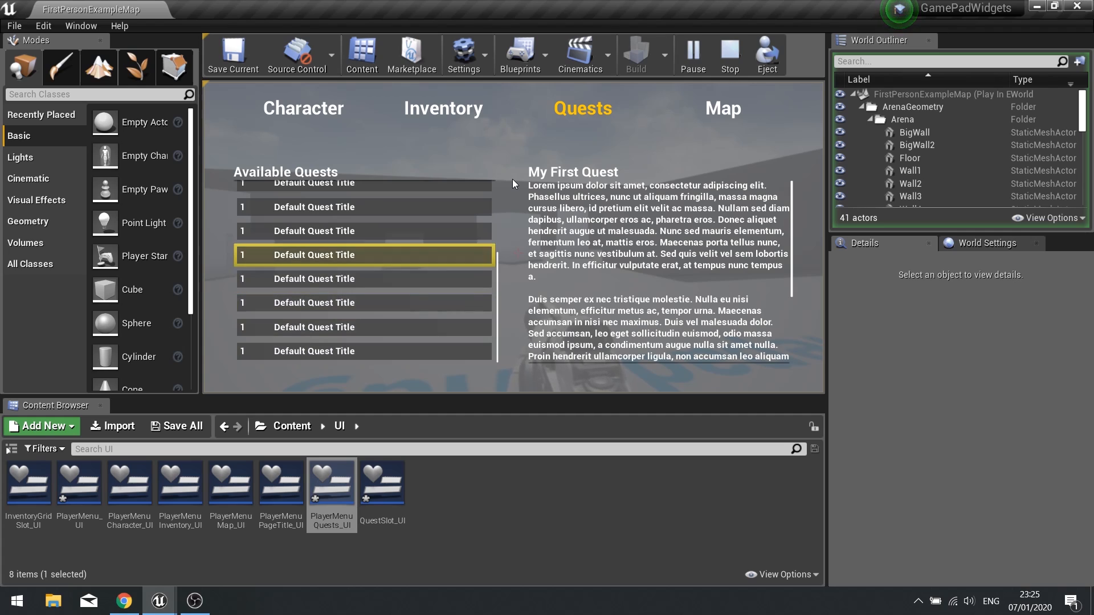
pyautogui.press('Up')
pyautogui.press('Up')
pyautogui.press('Up')
pyautogui.press('Up')
pyautogui.press('Up')
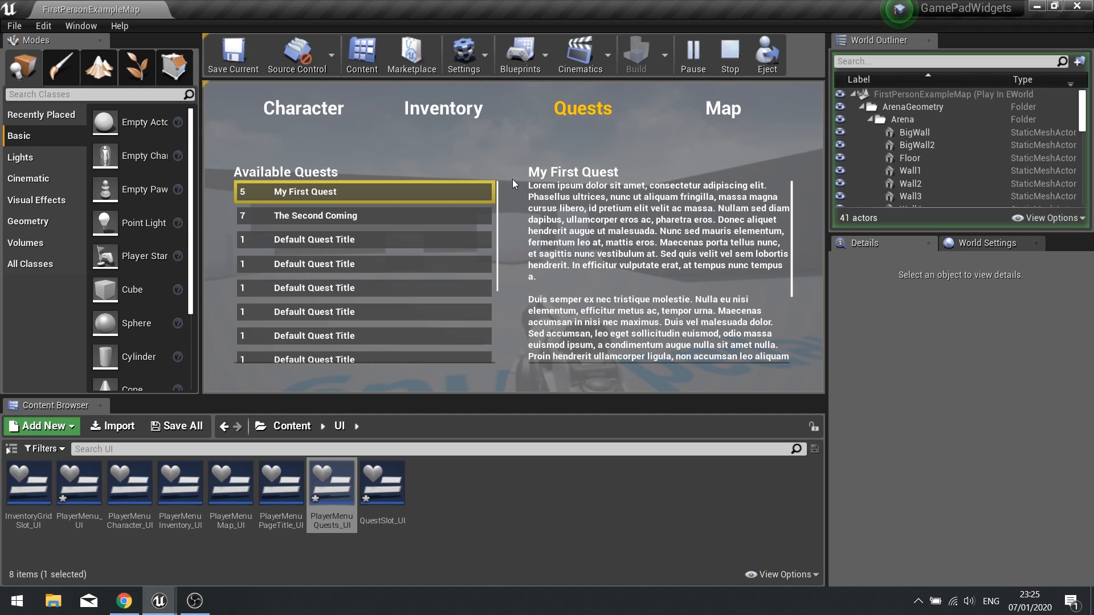
# Test changing between the Inventory and Quests pages and selecting the My First Quest slot.
pyautogui.click(442, 111)
pyautogui.click(570, 107)
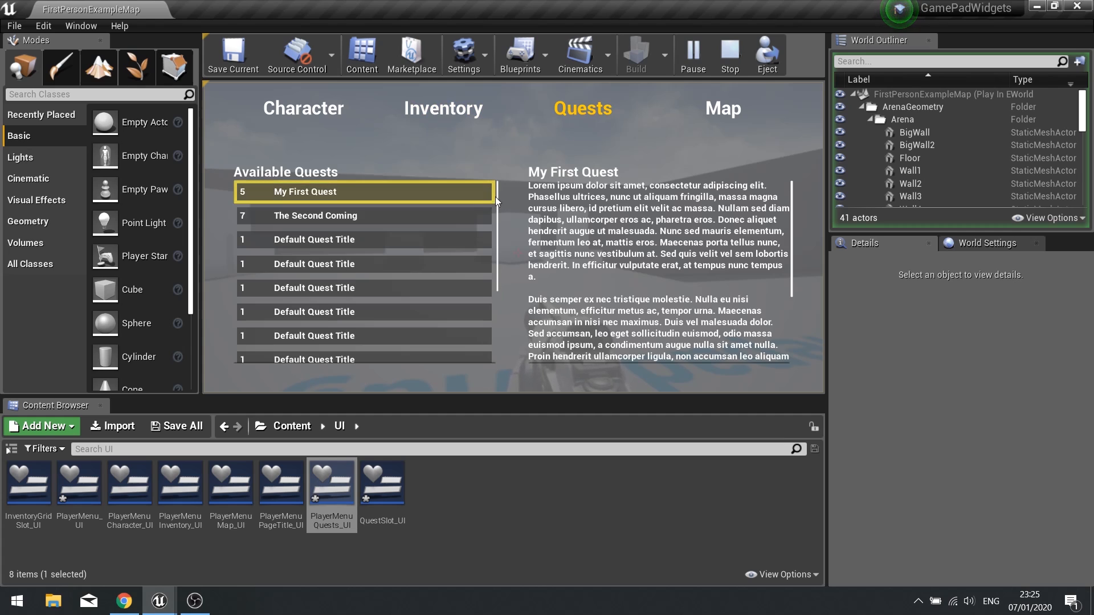
pyautogui.click(468, 194)
pyautogui.click(507, 118)
pyautogui.click(582, 114)
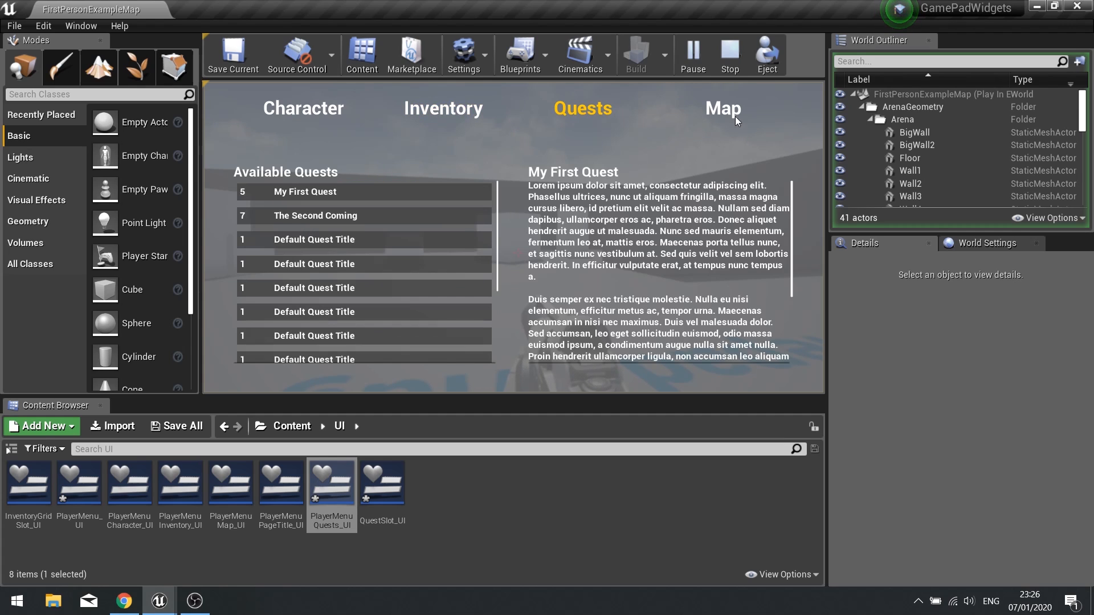
# Stop the play session, open PlayerMenuQuests_UI and move the Event Construct node chain away from the QuestSelected event nodes.
pyautogui.click(746, 69)
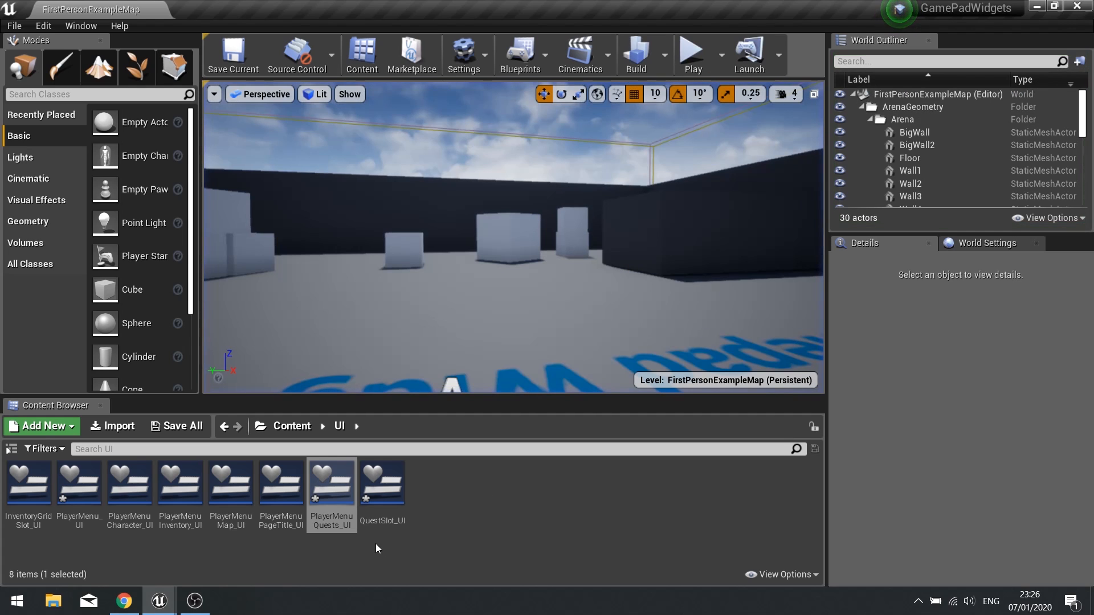
pyautogui.doubleClick(332, 490)
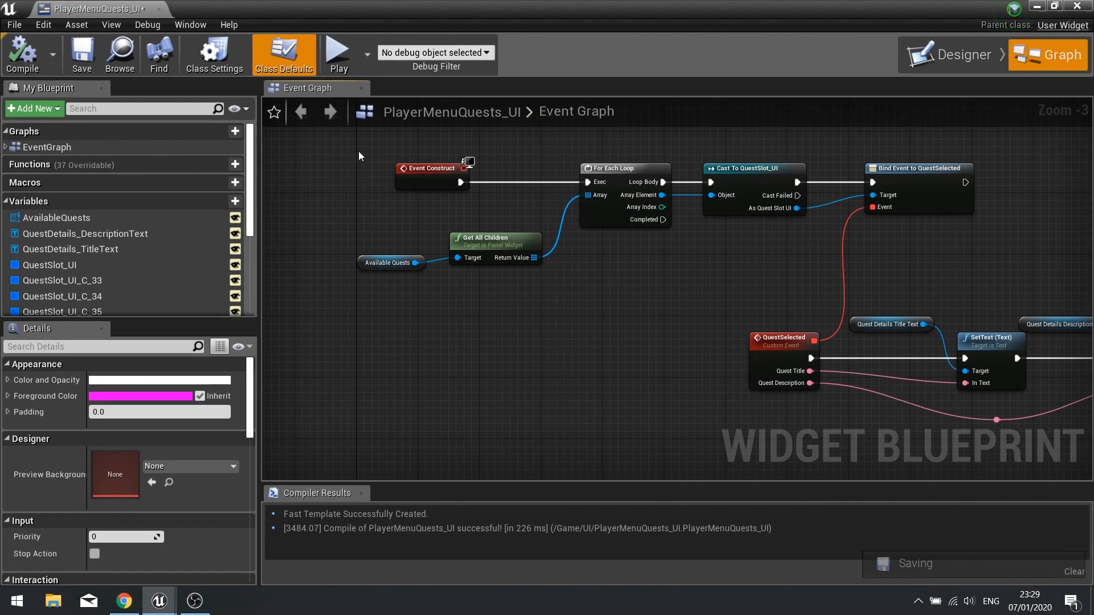
pyautogui.moveTo(358, 152); pyautogui.dragTo(887, 267)
pyautogui.moveTo(871, 188); pyautogui.dragTo(646, 202)
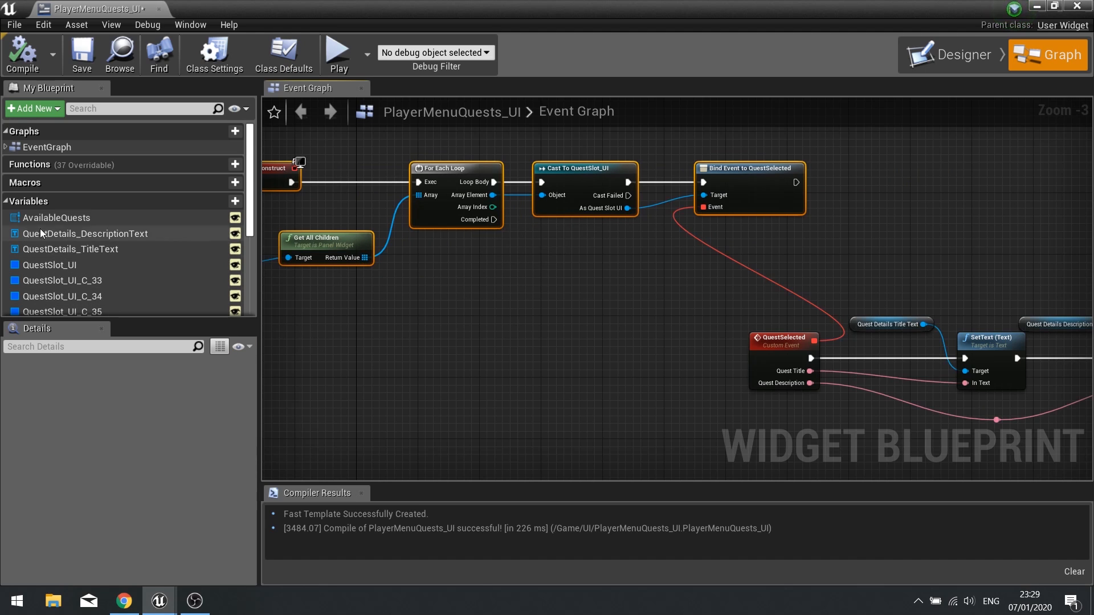
# Add an Available Quests reference with a Get Child At node at index 0 below the For Each Loop.
pyautogui.moveTo(57, 218); pyautogui.dragTo(524, 313)
pyautogui.click(433, 306)
pyautogui.write('GET CHILD T')
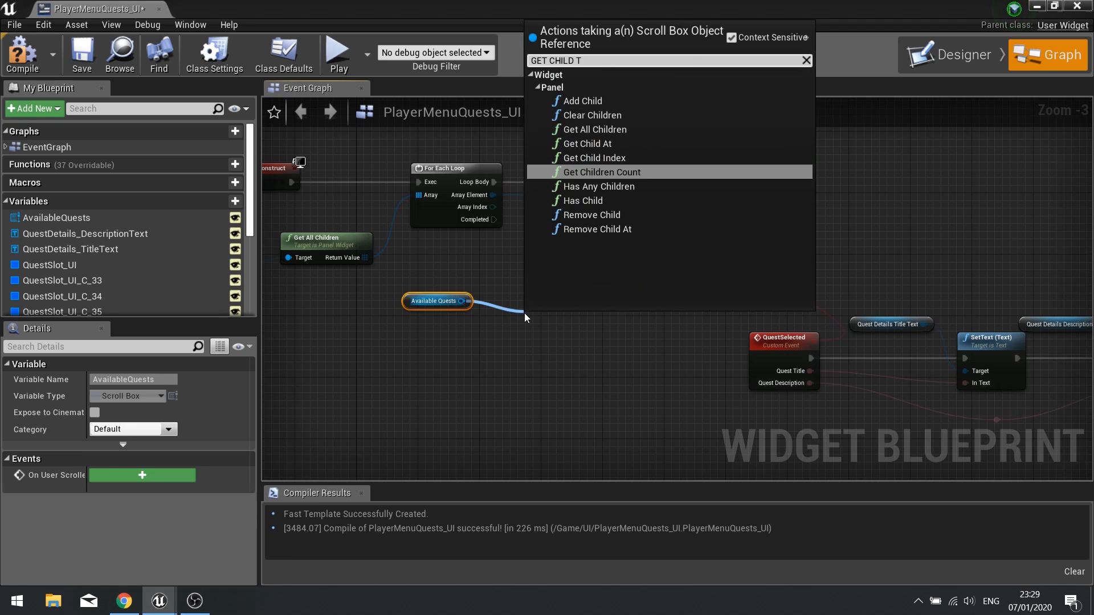
pyautogui.click(573, 146)
pyautogui.moveTo(545, 304); pyautogui.dragTo(532, 290)
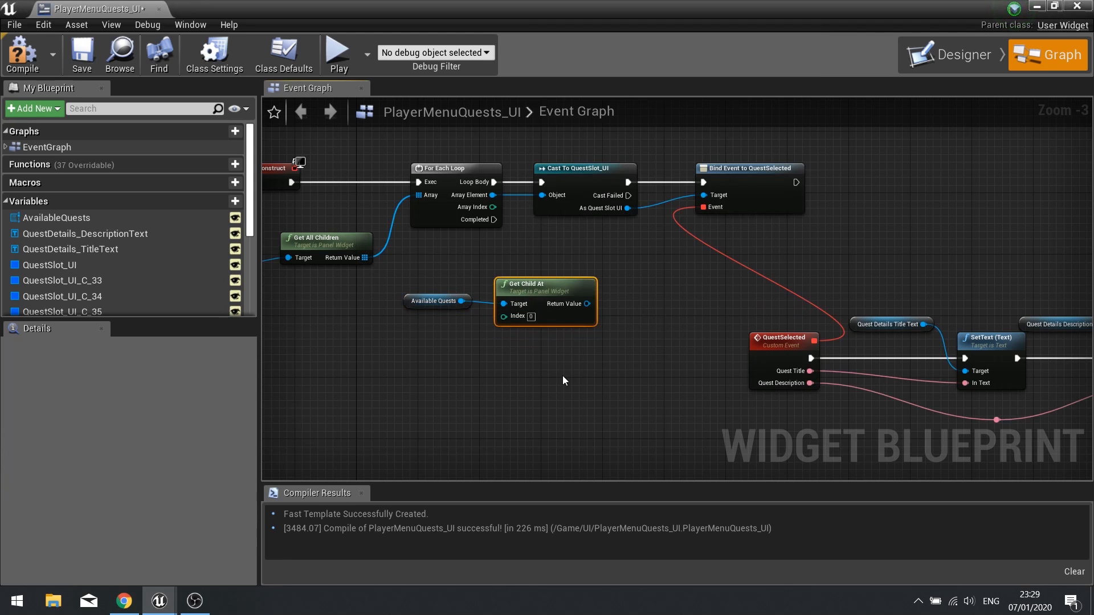
pyautogui.moveTo(562, 377); pyautogui.dragTo(451, 280)
pyautogui.moveTo(535, 286)
pyautogui.mouseDown()
pyautogui.moveTo(427, 300)
pyautogui.moveTo(478, 313)
pyautogui.moveTo(525, 289)
pyautogui.mouseUp()
# Add a Set Navigation Rule node targeting the Get Child At result and run it from the For Each Loop's Completed output.
pyautogui.click(528, 278)
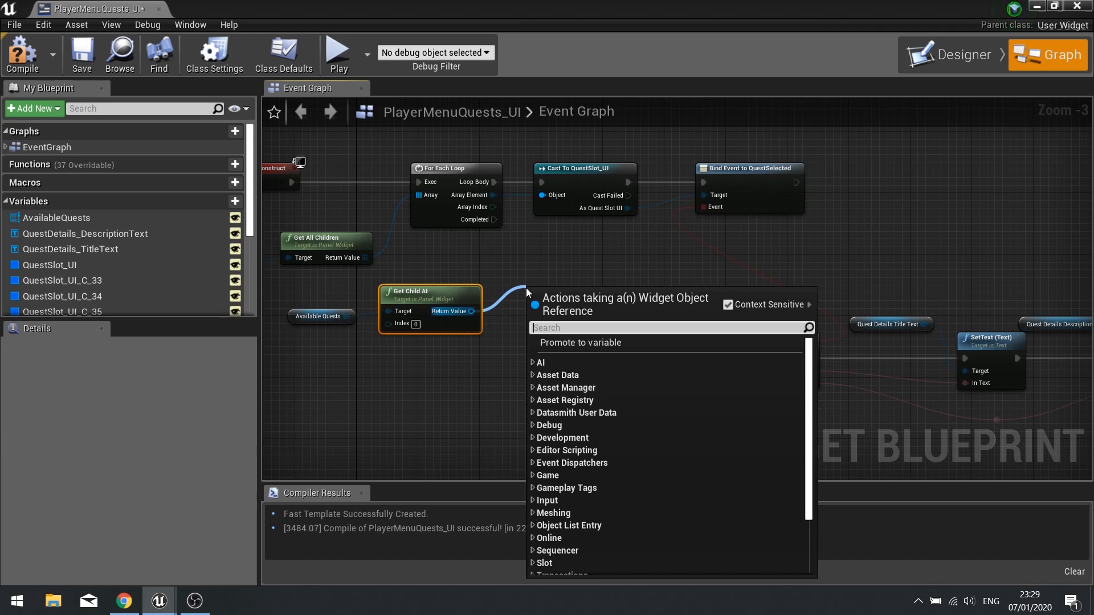
pyautogui.write('SET NAVIA')
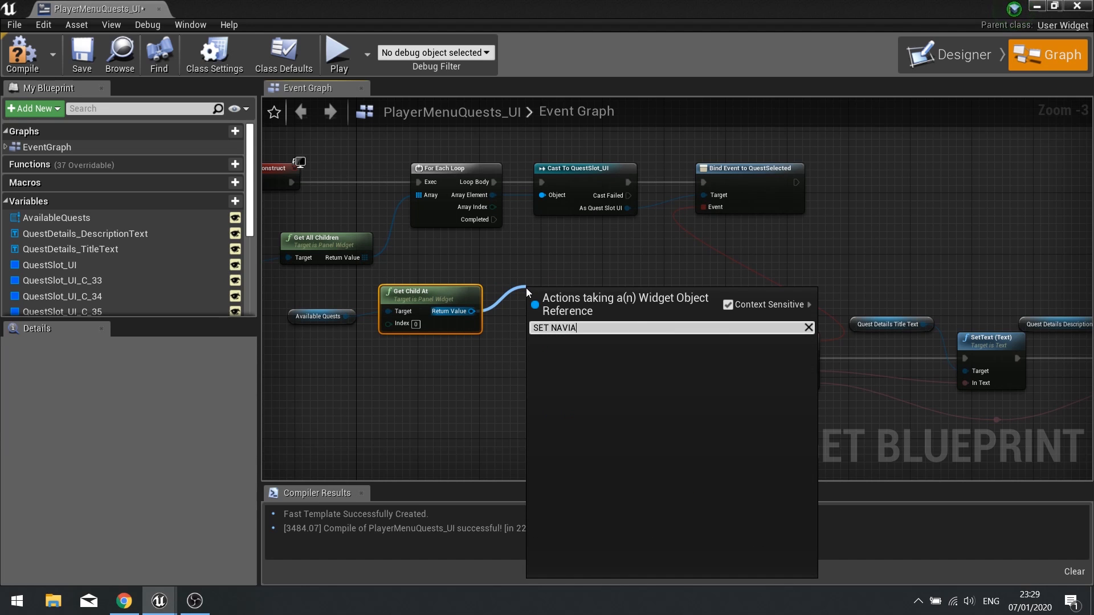
pyautogui.press('BackSpace')
pyautogui.write('G')
pyautogui.press('Return')
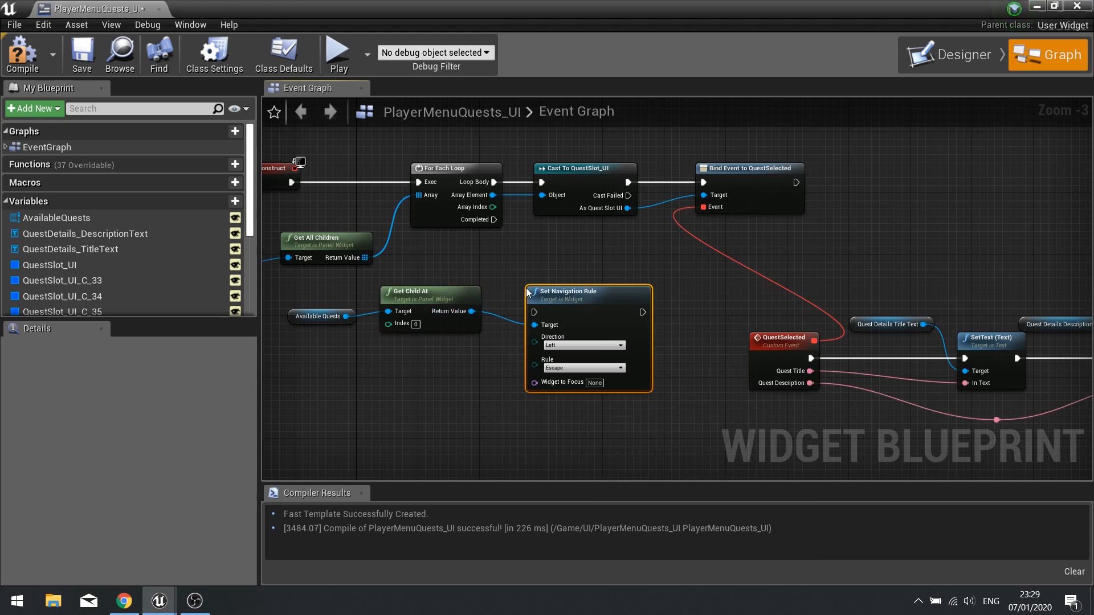
pyautogui.moveTo(535, 311); pyautogui.dragTo(493, 220)
pyautogui.moveTo(558, 293); pyautogui.dragTo(581, 254)
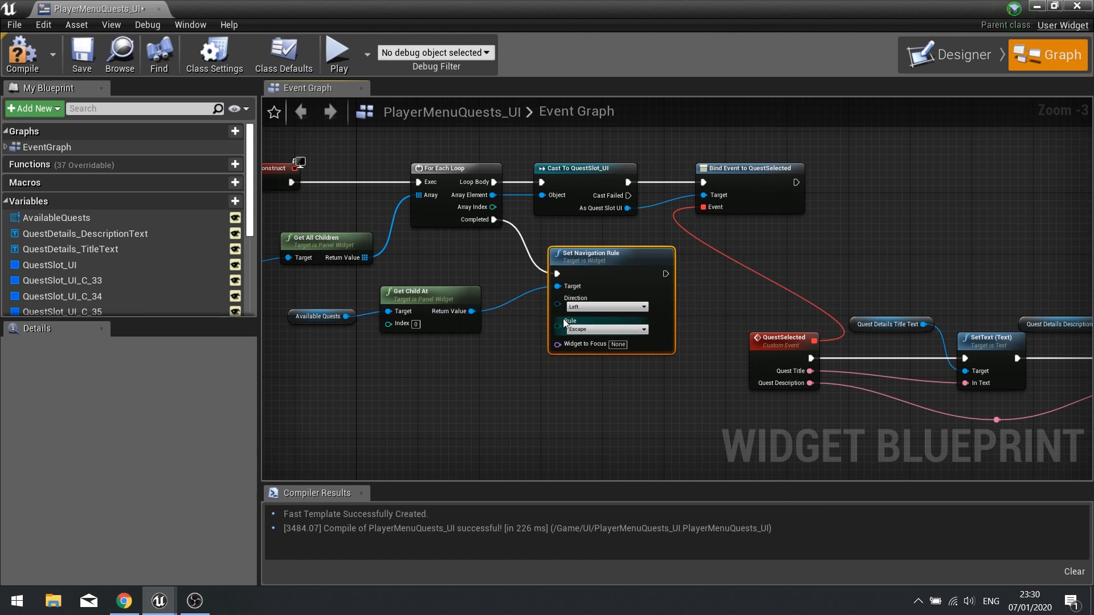
# Set the navigation rule's direction to Up and its rule to Stop, and compile the blueprint.
pyautogui.click(581, 308)
pyautogui.click(578, 334)
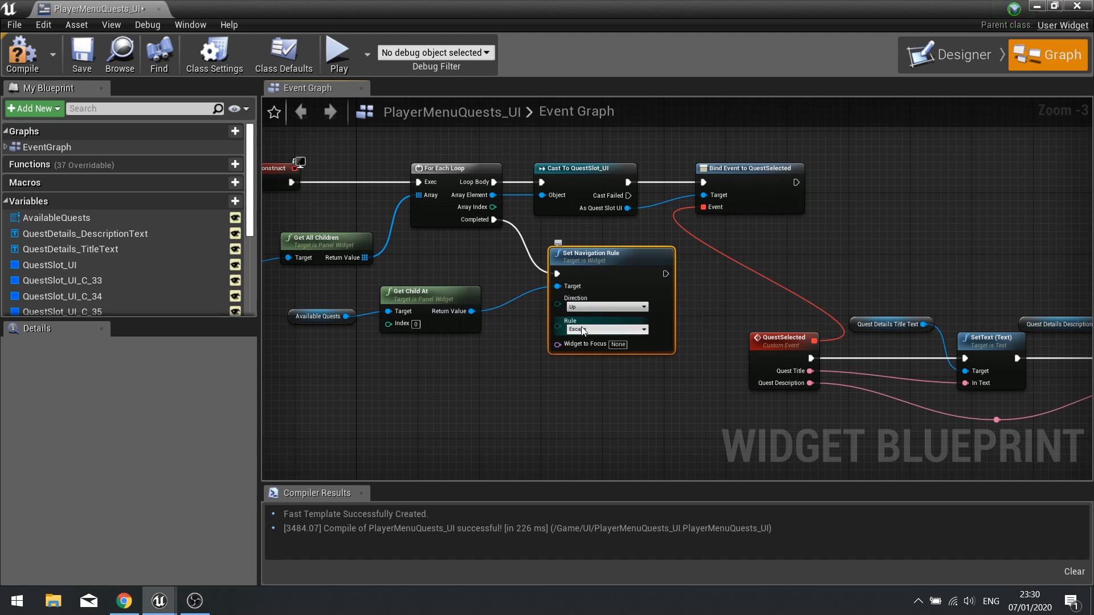
pyautogui.click(581, 329)
pyautogui.click(575, 367)
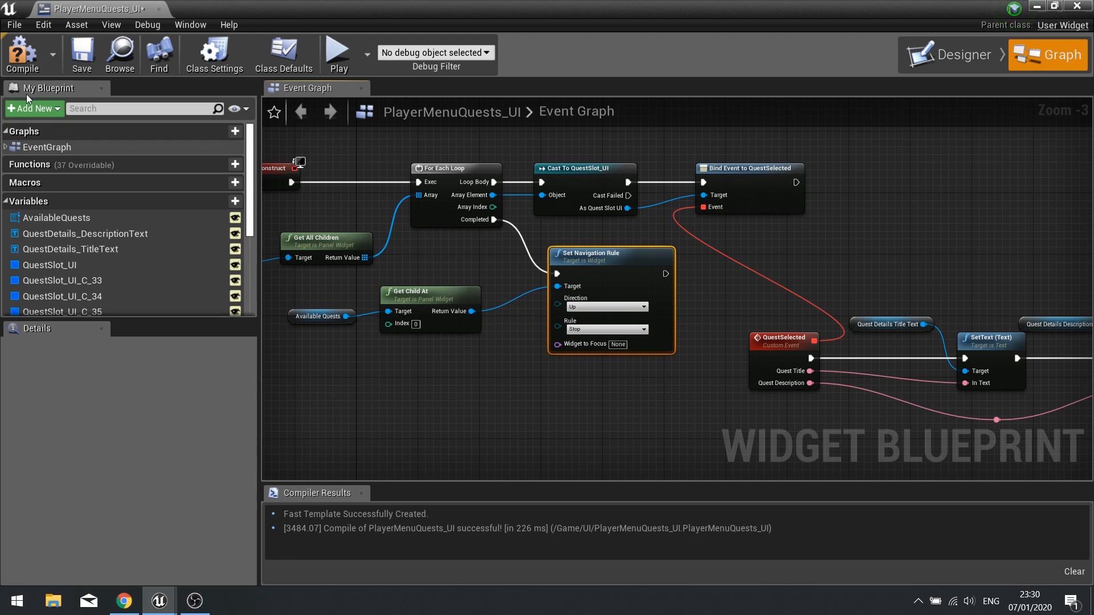
pyautogui.click(23, 55)
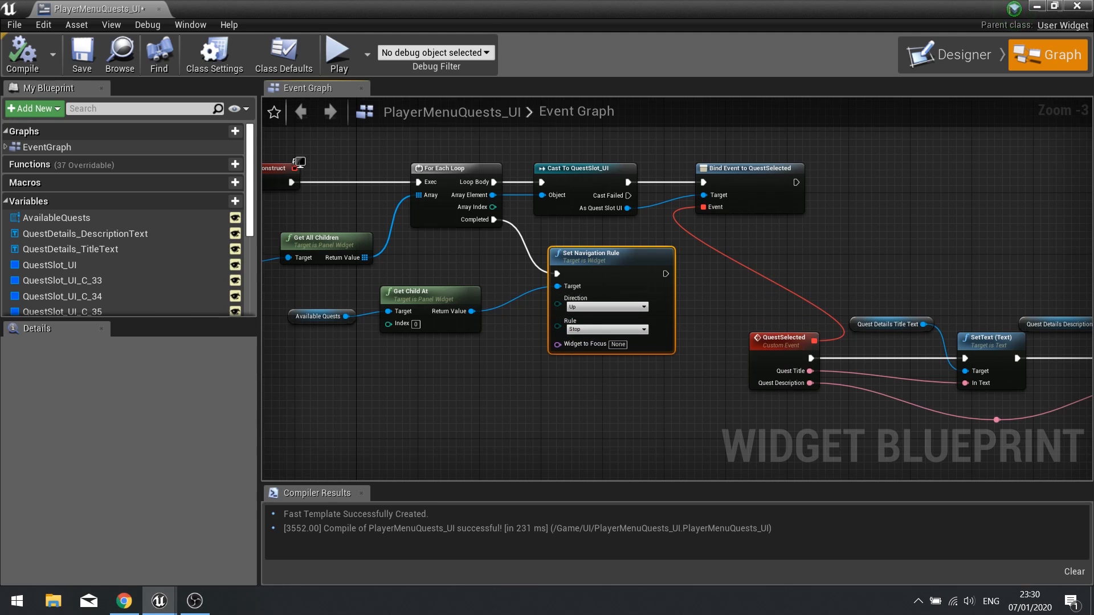
# Add an Event Tick node in the empty graph area below the Event Construct chain.
pyautogui.moveTo(604, 384); pyautogui.dragTo(638, 340, button='right')
pyautogui.scroll(-2, 624, 330)
pyautogui.moveTo(584, 364); pyautogui.dragTo(613, 280, button='right')
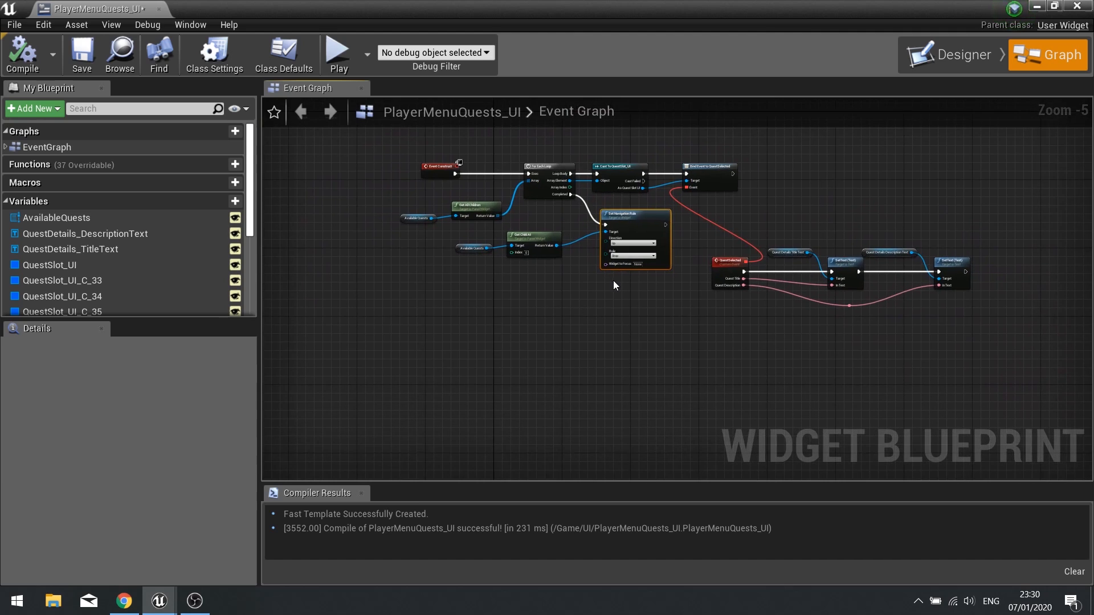
pyautogui.scroll(1, 613, 280)
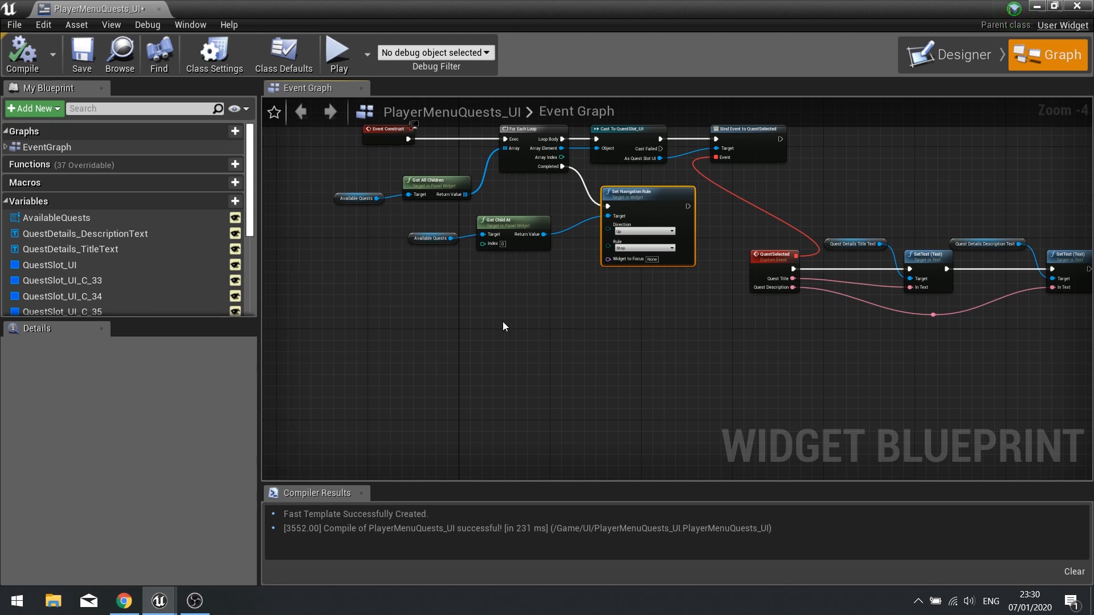
pyautogui.moveTo(429, 367); pyautogui.dragTo(474, 306, button='right')
pyautogui.rightClick(439, 326)
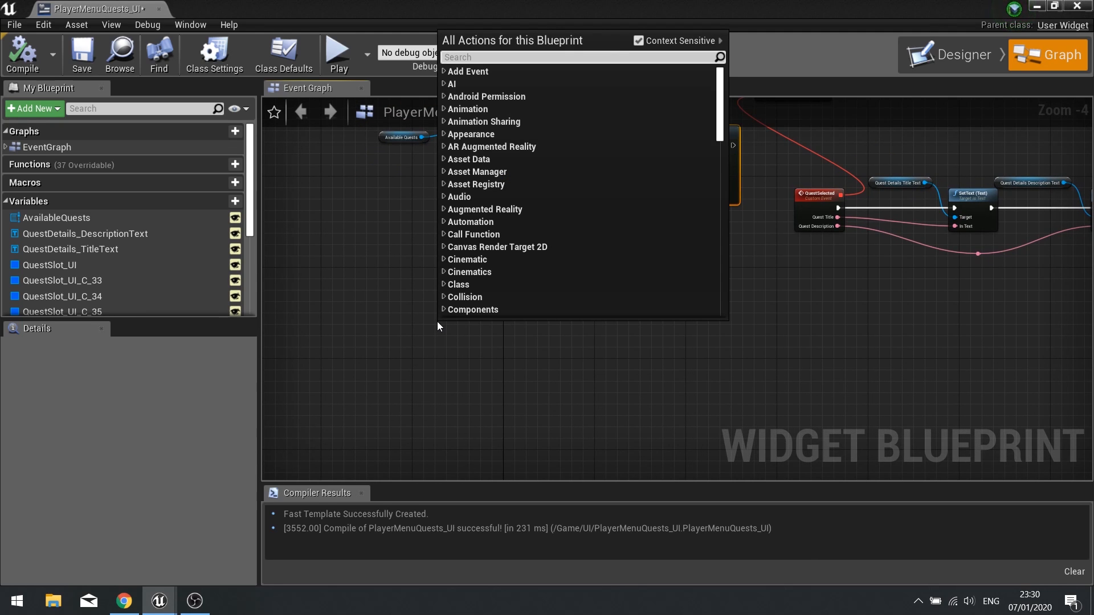
pyautogui.write('tick')
pyautogui.press('Return')
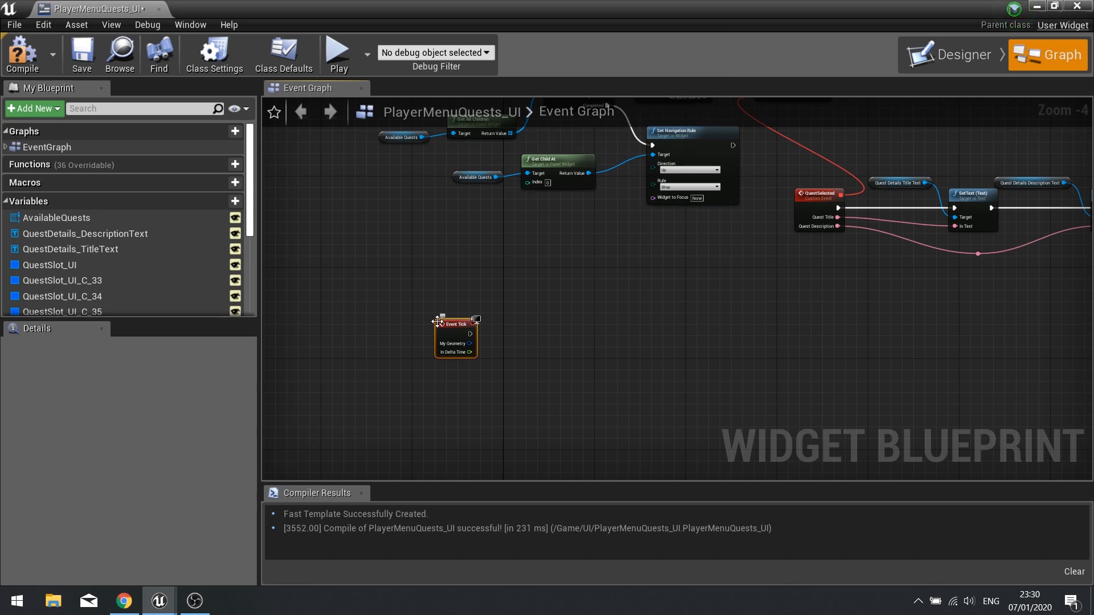
# Add a Branch run by Event Tick, with a Has Keyboard Focus check on self as its condition.
pyautogui.scroll(5, 507, 360)
pyautogui.rightClick(483, 371)
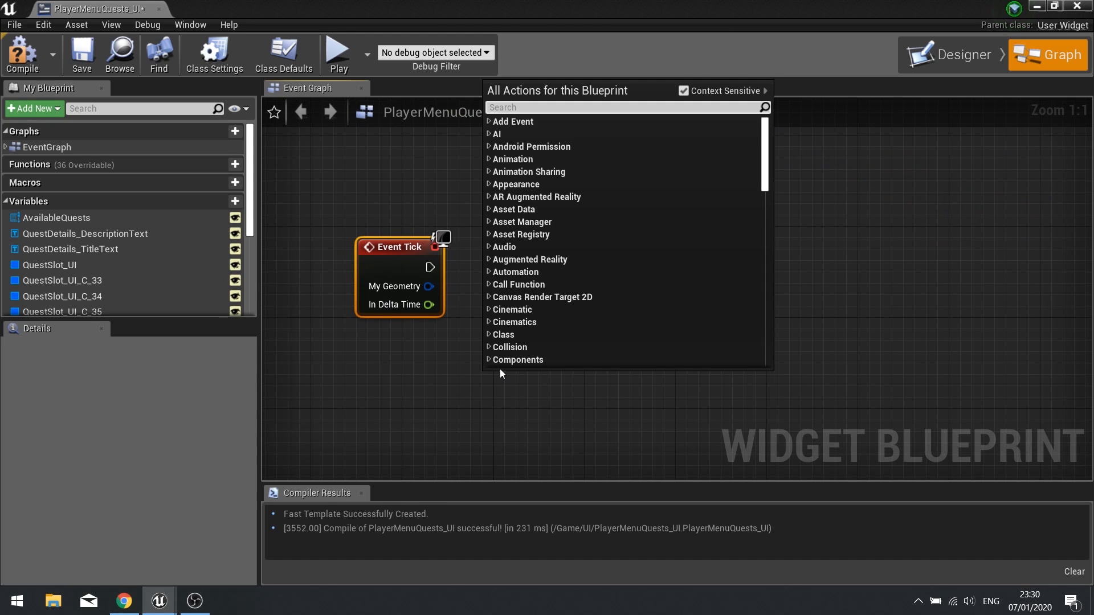
pyautogui.write('HAS KEYBO')
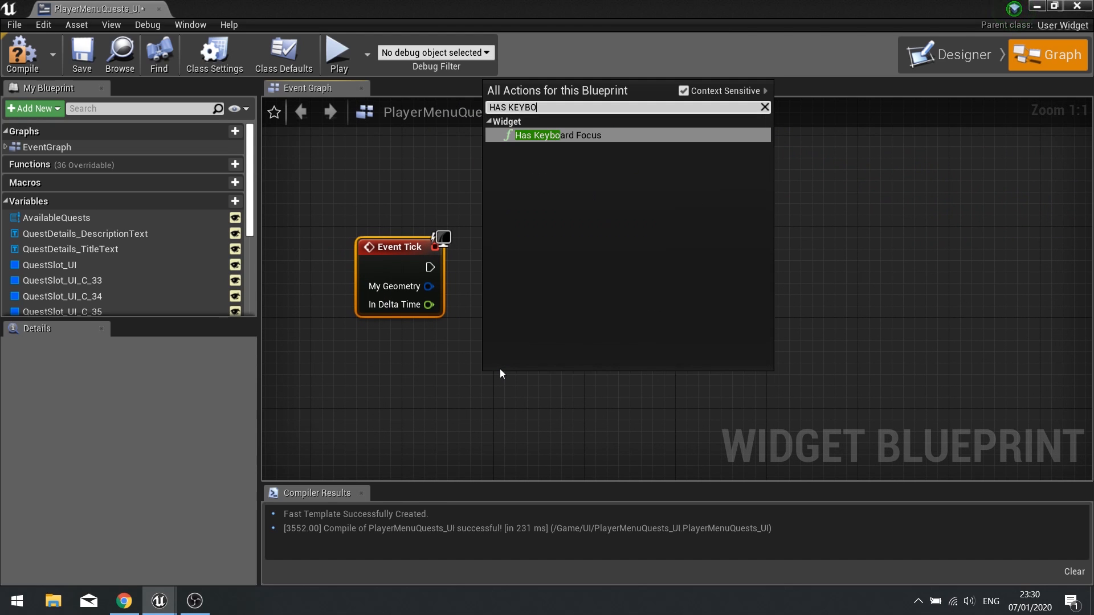
pyautogui.press('Return')
pyautogui.moveTo(504, 380); pyautogui.dragTo(436, 369)
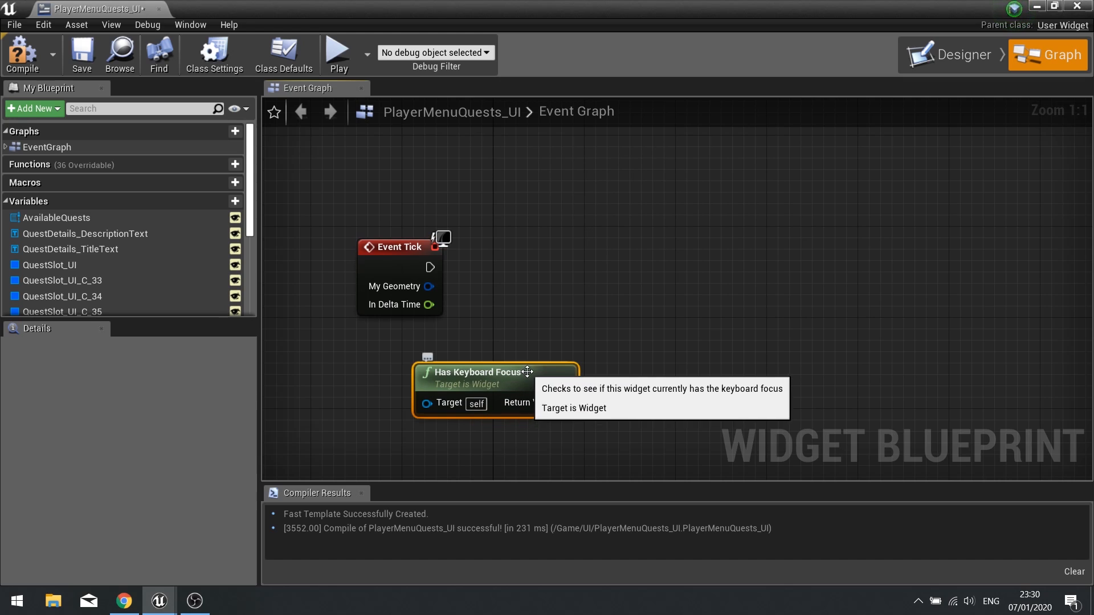
pyautogui.click(607, 306)
pyautogui.moveTo(617, 318); pyautogui.dragTo(564, 402)
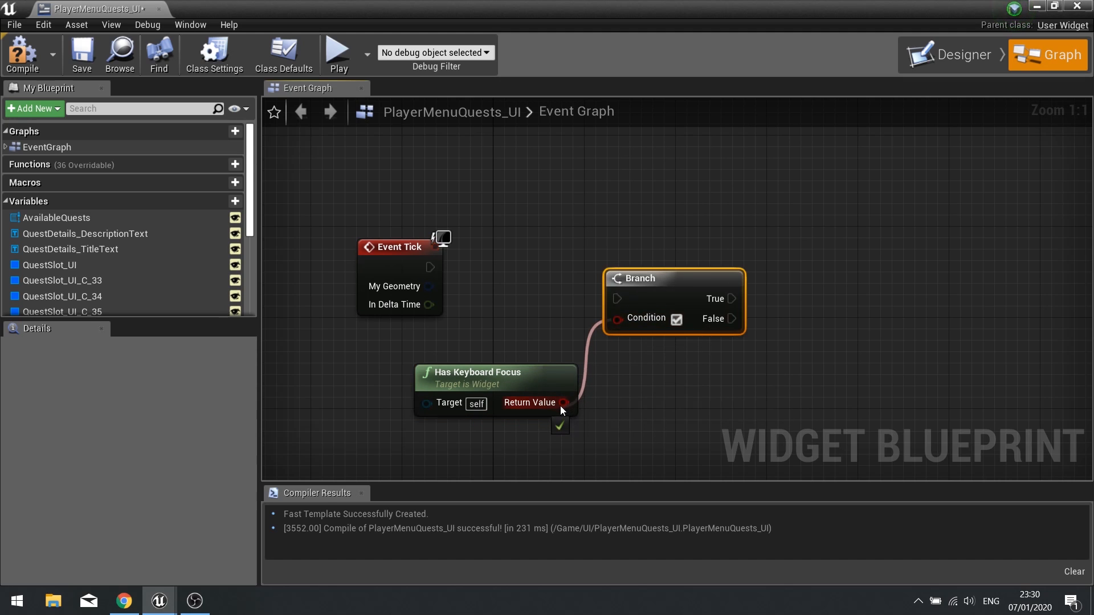
pyautogui.moveTo(617, 299); pyautogui.dragTo(431, 267)
pyautogui.moveTo(645, 275); pyautogui.dragTo(648, 244)
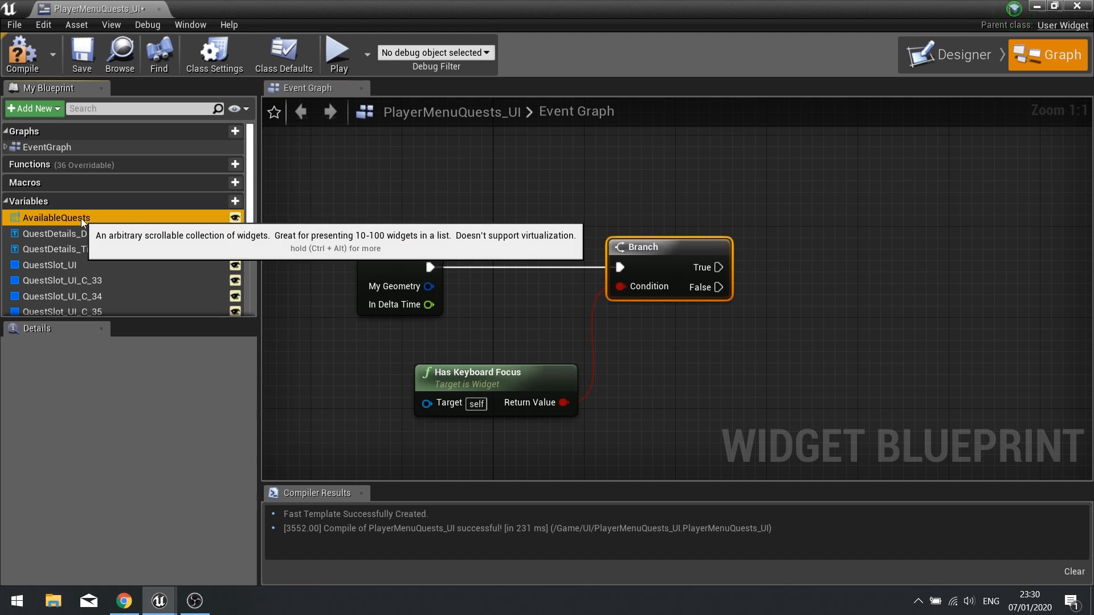
# Add another Available Quests reference beside the Branch and connect it to a new Get Child At node at index 0.
pyautogui.moveTo(69, 217); pyautogui.dragTo(698, 348)
pyautogui.click(737, 364)
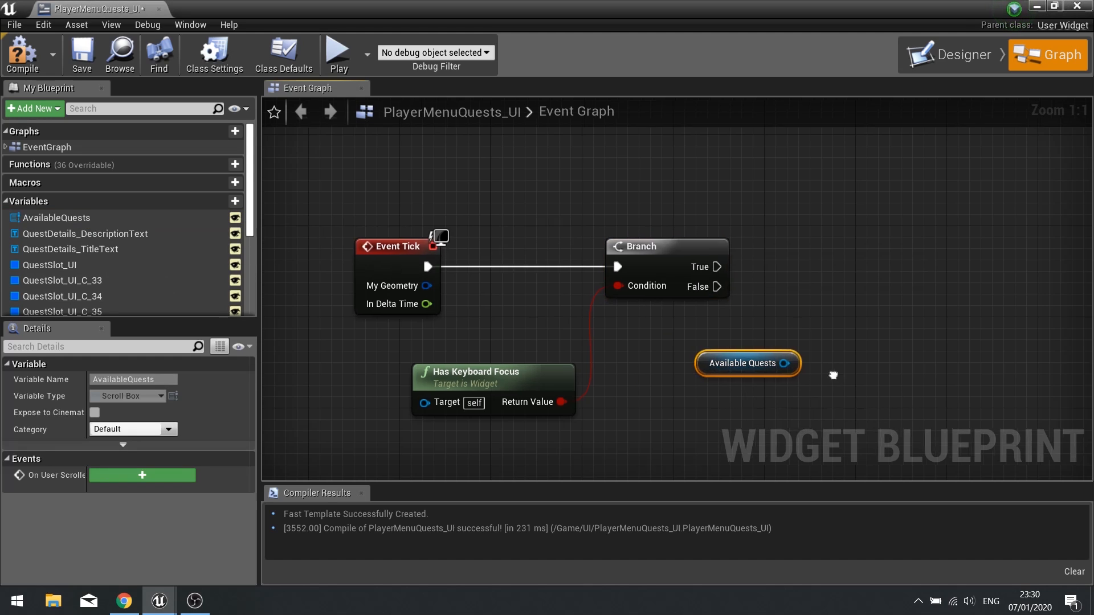
pyautogui.moveTo(795, 367); pyautogui.dragTo(542, 349, button='right')
pyautogui.moveTo(540, 347); pyautogui.dragTo(610, 281)
pyautogui.write('get')
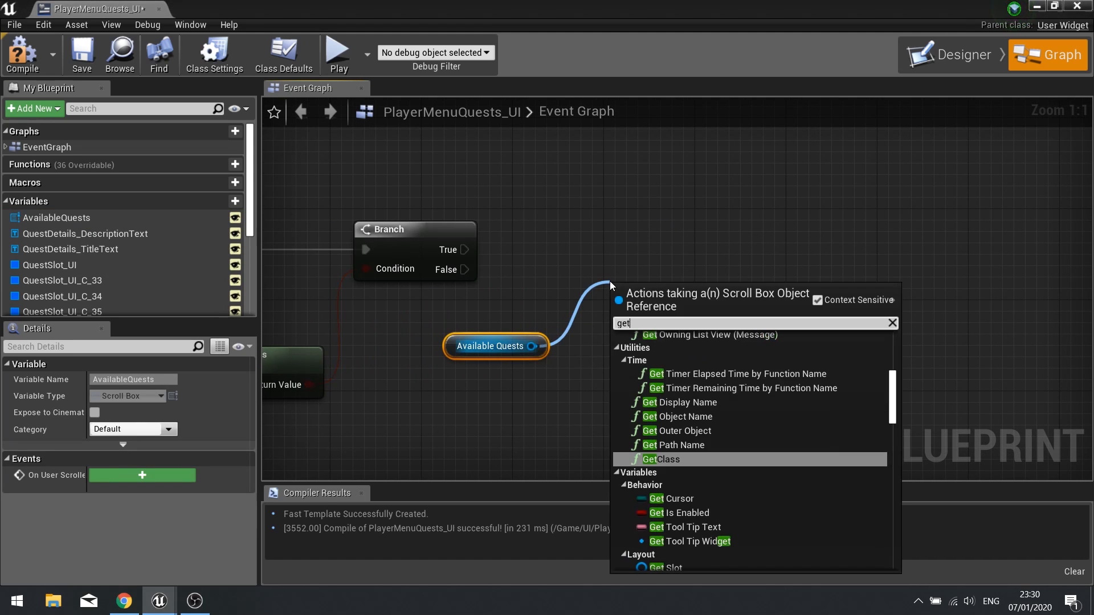
pyautogui.write(' child at')
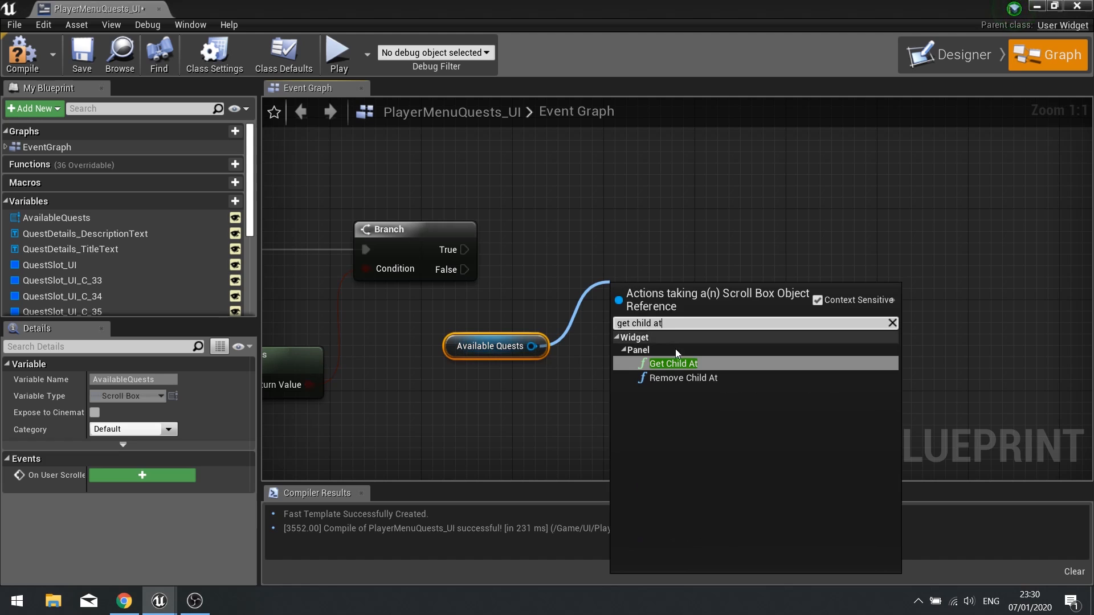
pyautogui.click(673, 361)
pyautogui.moveTo(678, 290); pyautogui.dragTo(667, 324)
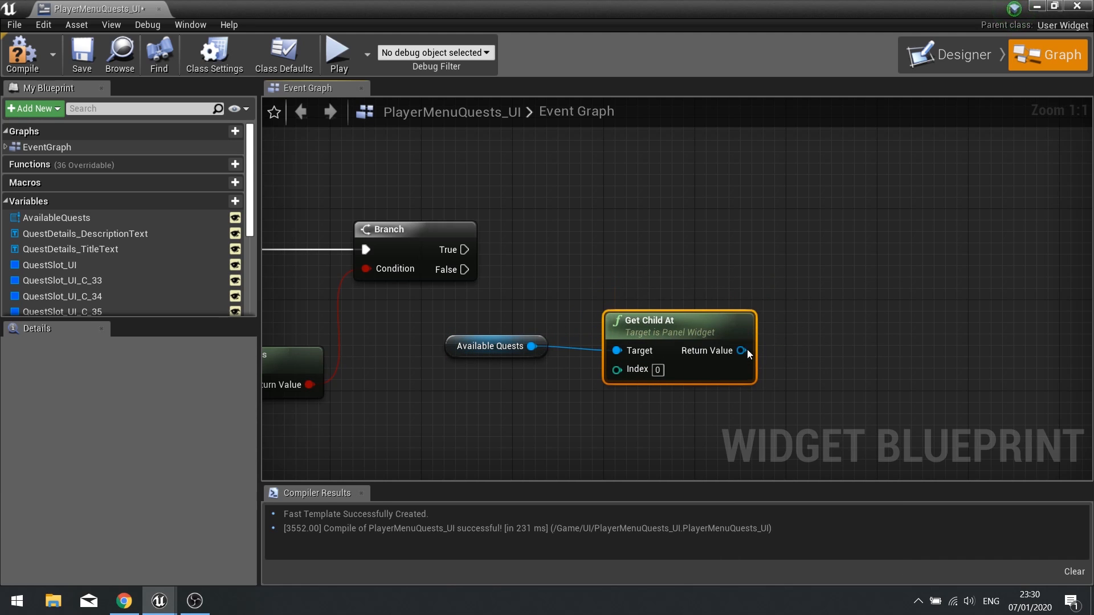
# Add a Set Keyboard Focus node targeting the Get Child At result and run it from the Branch's True output.
pyautogui.moveTo(742, 351); pyautogui.dragTo(817, 285)
pyautogui.write('set focu')
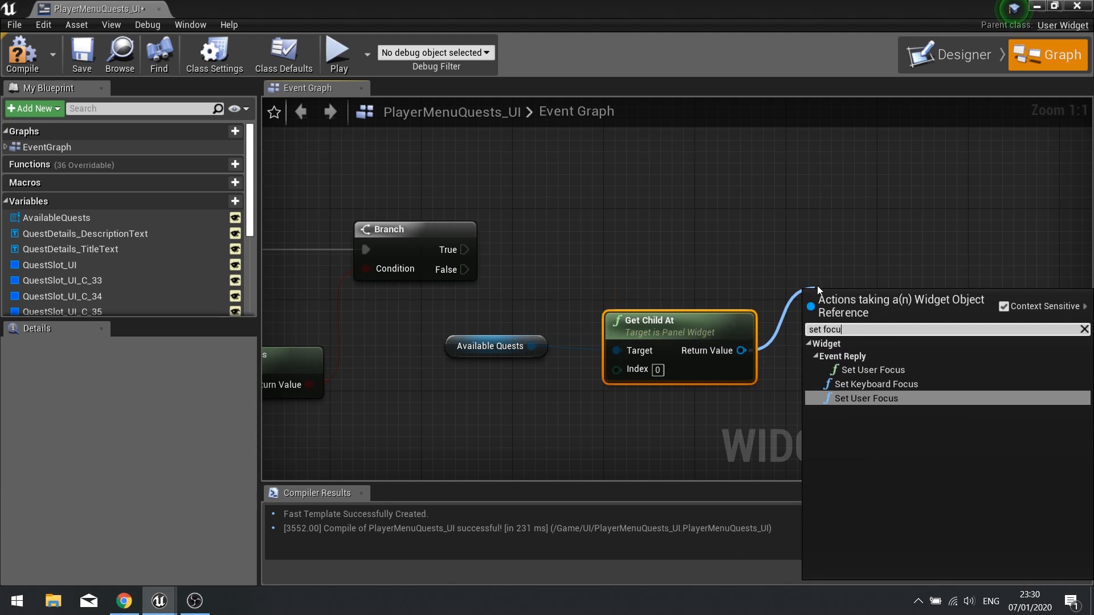
pyautogui.click(877, 384)
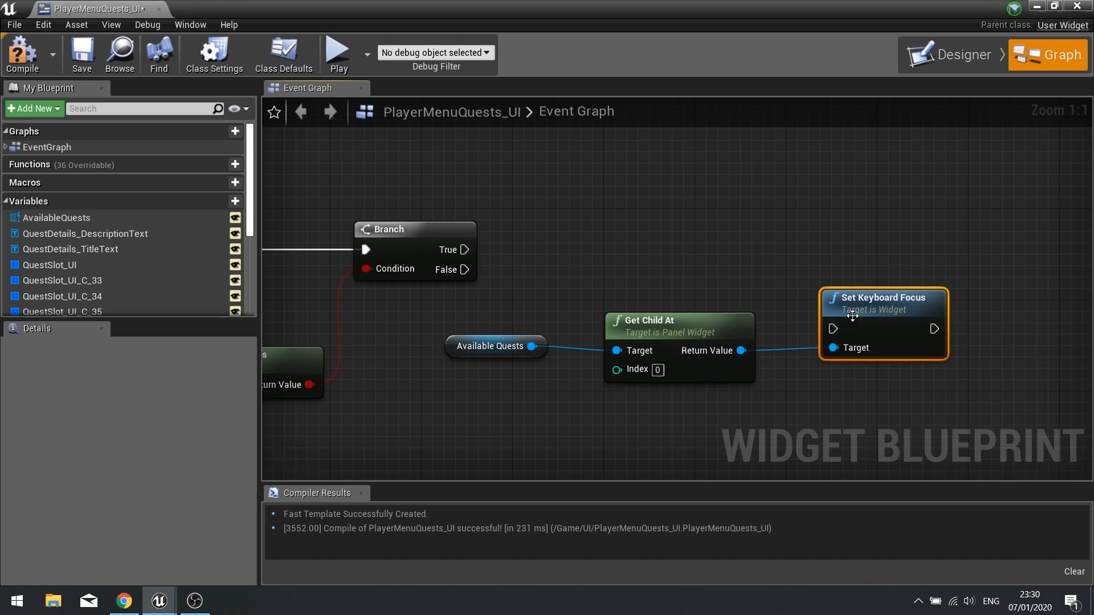
pyautogui.moveTo(823, 332); pyautogui.dragTo(816, 269)
pyautogui.moveTo(453, 246); pyautogui.dragTo(456, 250)
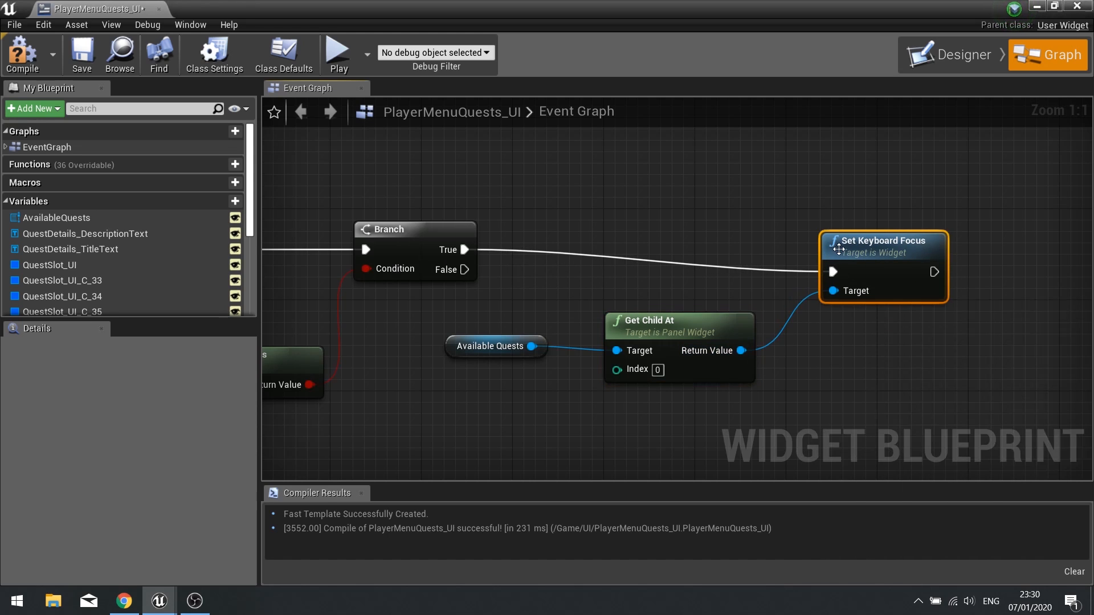
pyautogui.moveTo(871, 248); pyautogui.dragTo(871, 226)
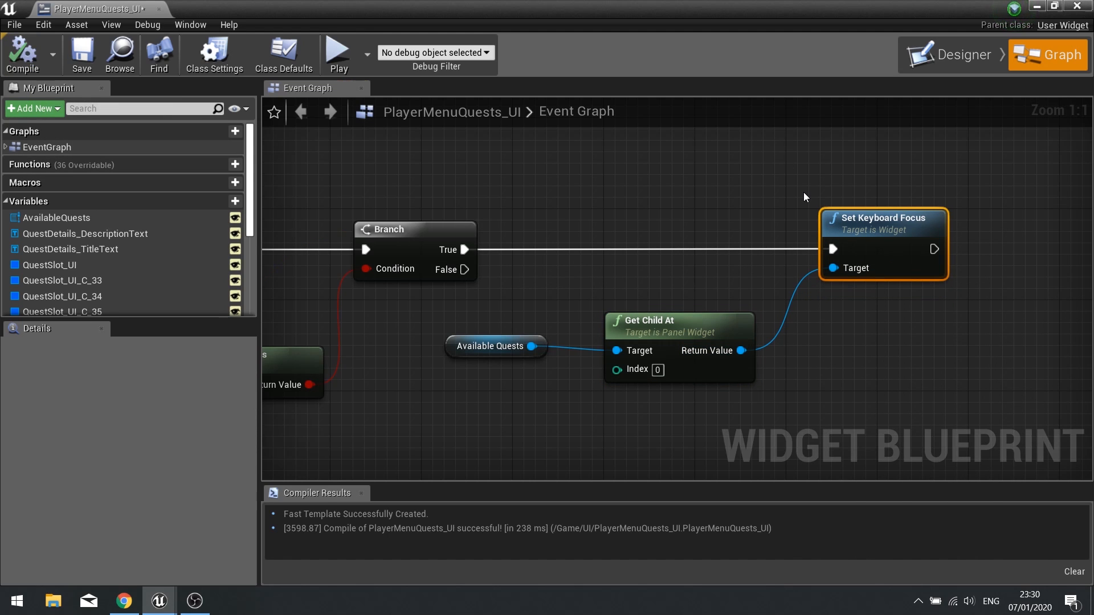
# Run the game from the level editor, open the player menu and switch to the Quests page.
pyautogui.click(1037, 6)
pyautogui.click(683, 55)
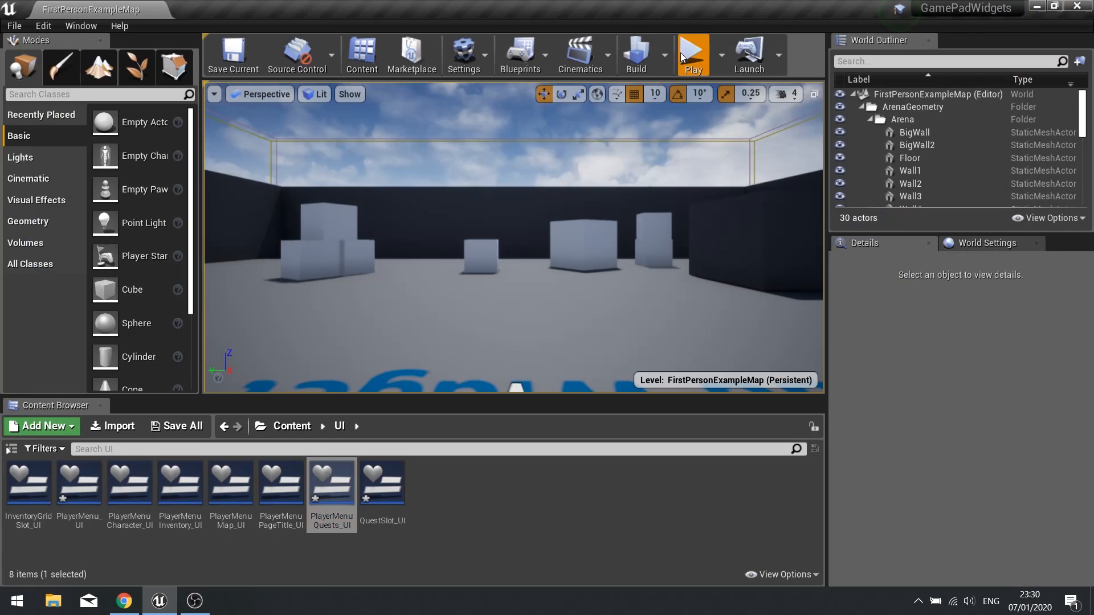
pyautogui.press('Tab')
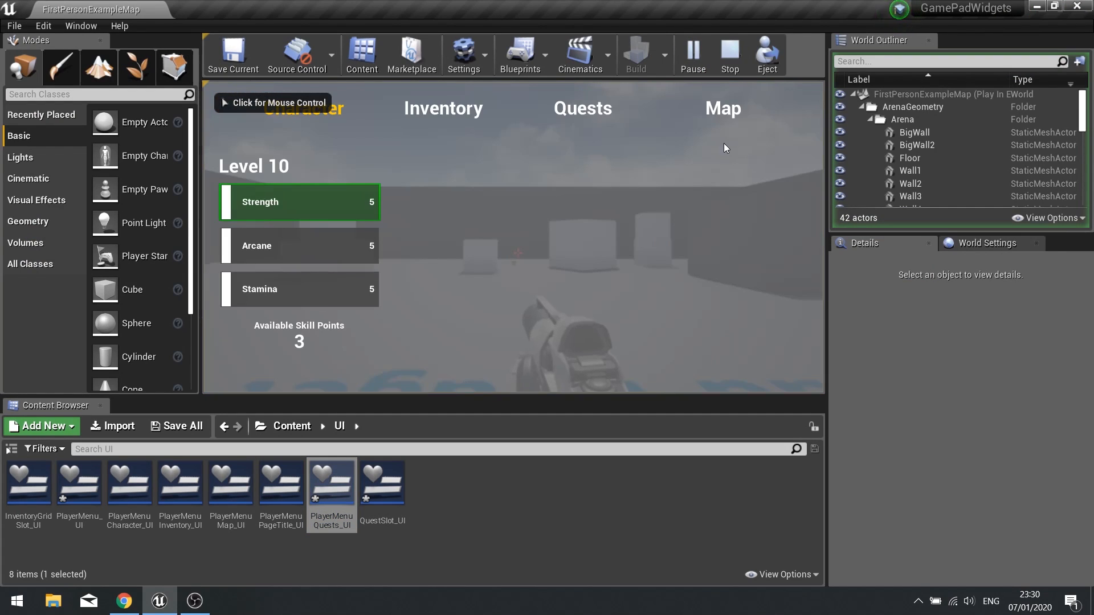
pyautogui.press('e')
pyautogui.press('e')
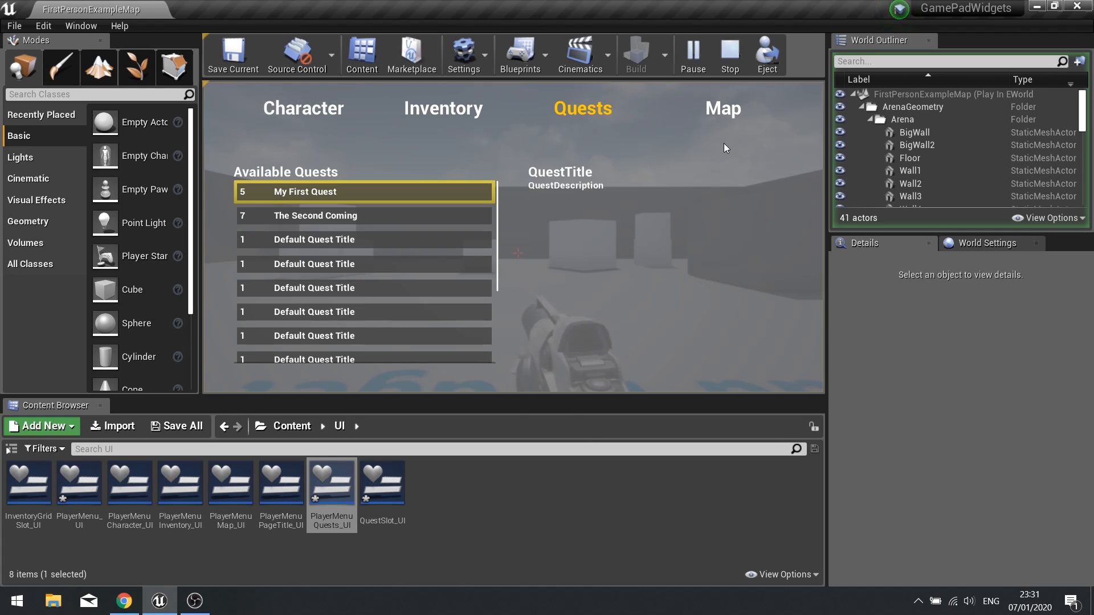
# Test moving the focus down the quest list to its last slots and back up to My First Quest.
pyautogui.press('Down')
pyautogui.press('Down')
pyautogui.press('Down')
pyautogui.press('Down')
pyautogui.press('Down')
pyautogui.press('Down')
pyautogui.press('Down')
pyautogui.press('Down')
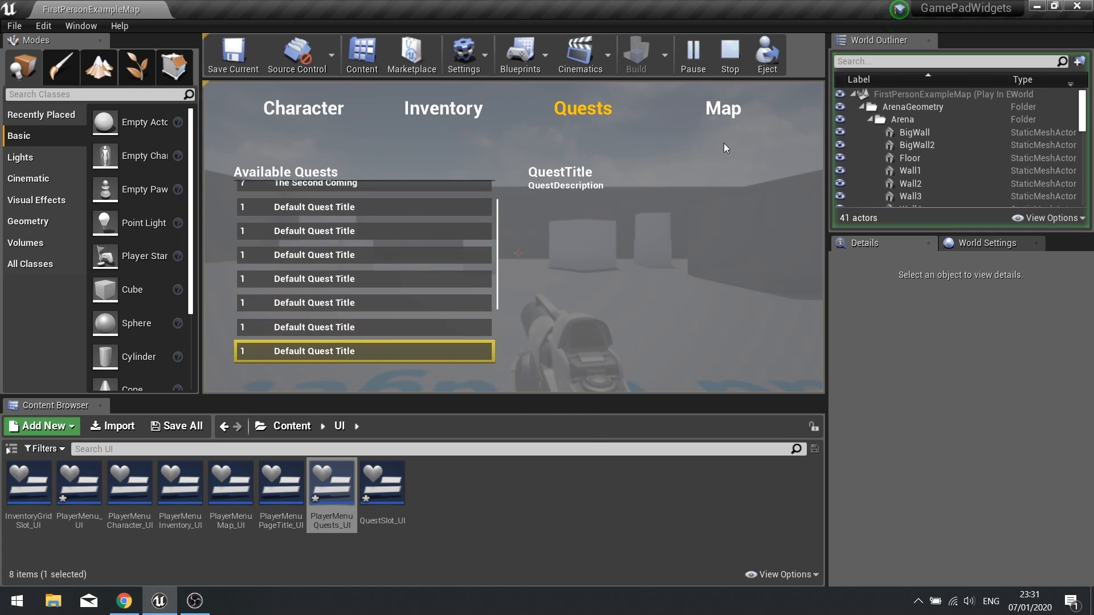
pyautogui.press('Up')
pyautogui.press('Down')
pyautogui.press('Up')
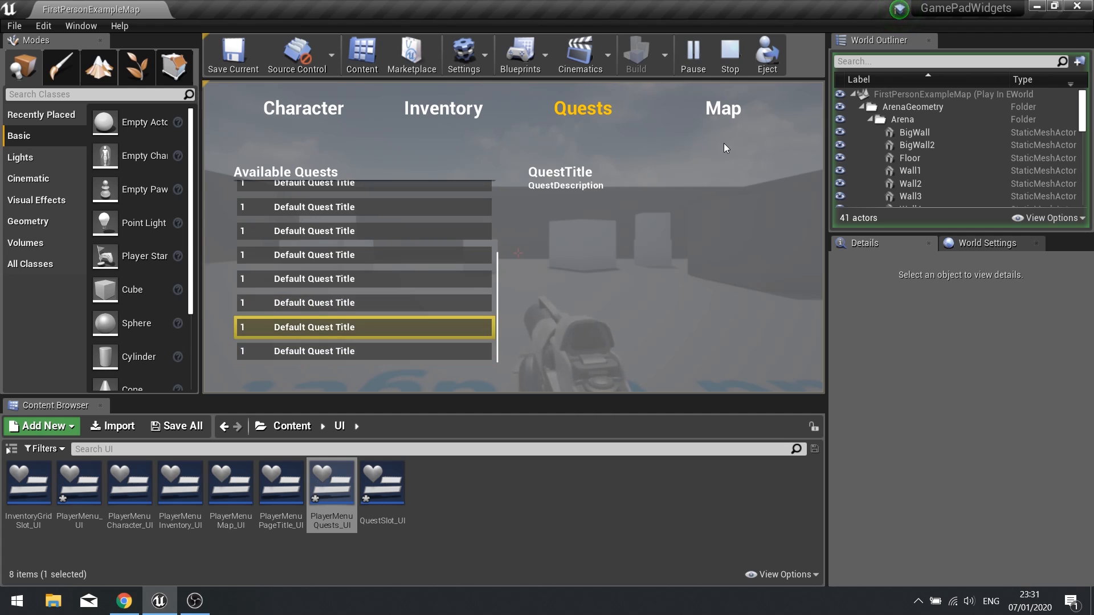
pyautogui.press('Up')
pyautogui.press('Up')
pyautogui.press('Up')
pyautogui.press('Up')
pyautogui.press('Up')
pyautogui.press('Up')
pyautogui.press('Up')
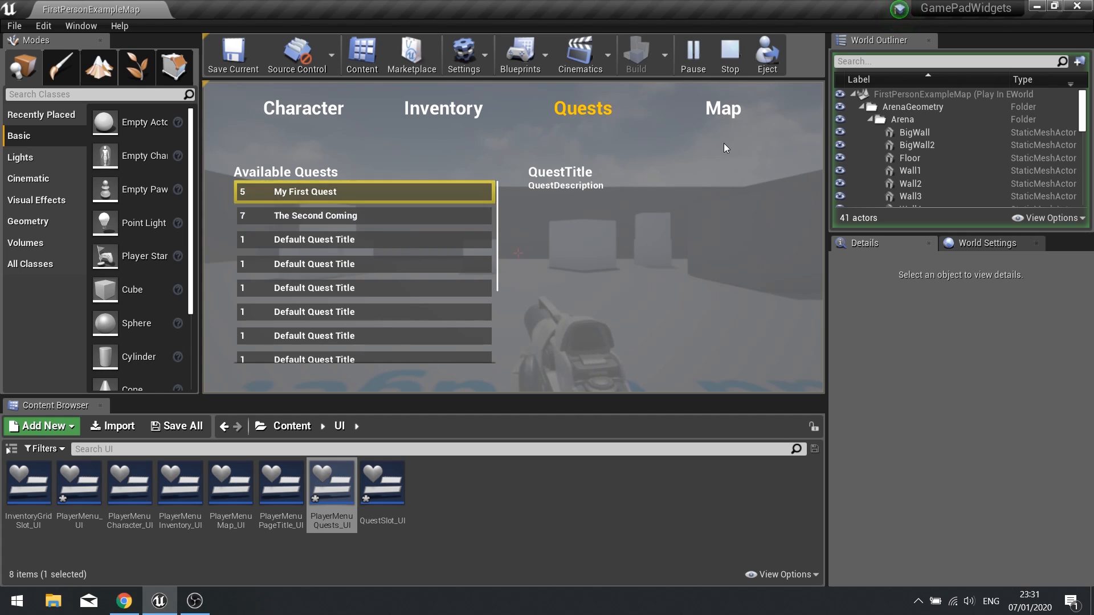
# Test selecting My First Quest to show its details, and end the play session.
pyautogui.press('Return')
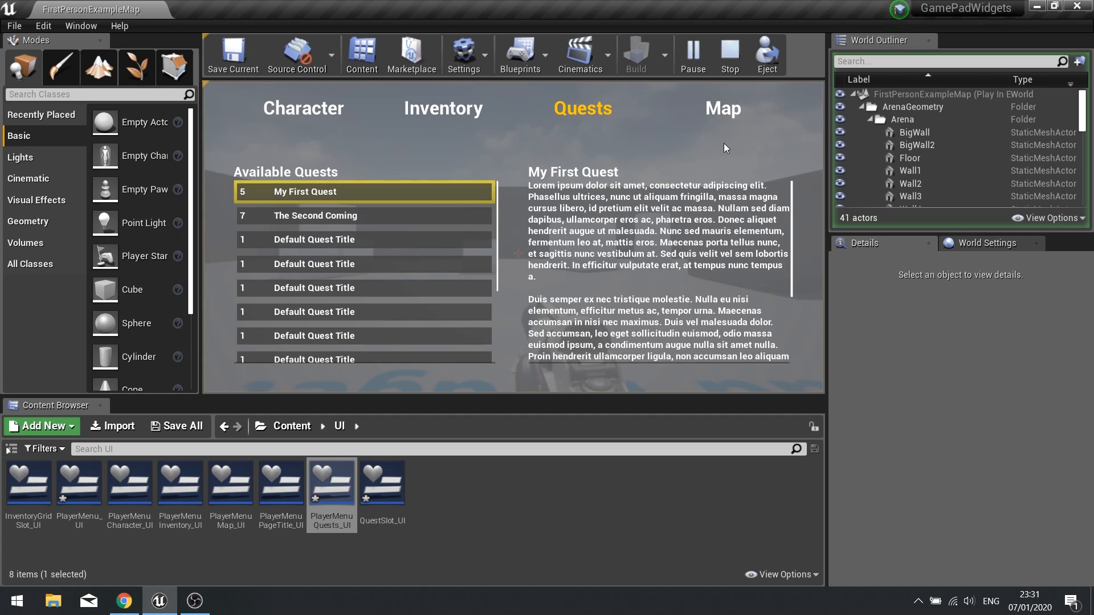
pyautogui.press('Escape')
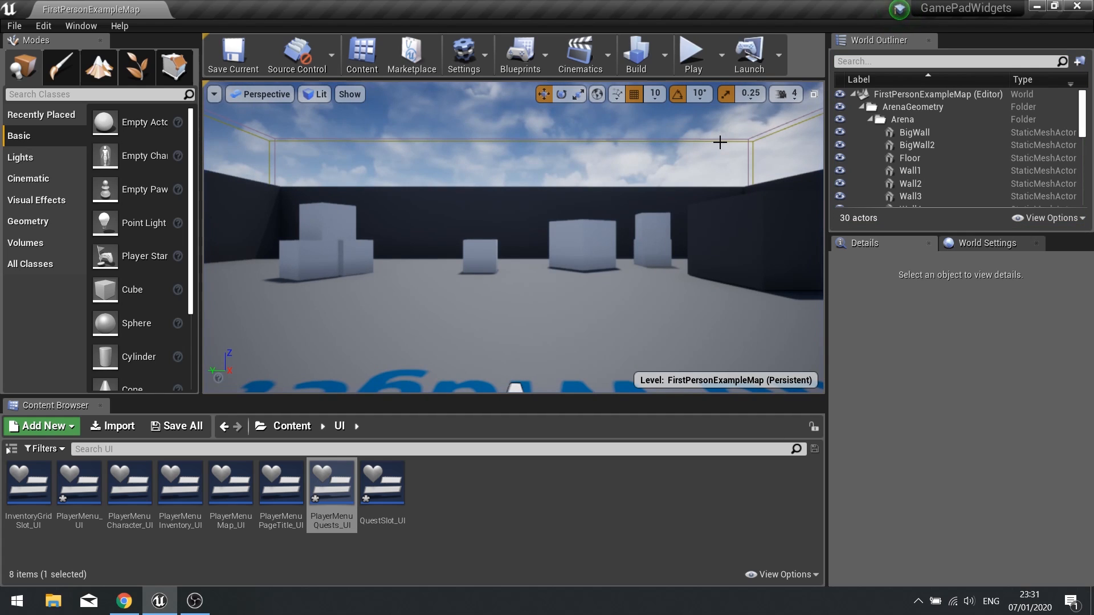
# Reopen the PlayerMenuQuests_UI blueprint and override its On Analog Value Changed function.
pyautogui.doubleClick(332, 487)
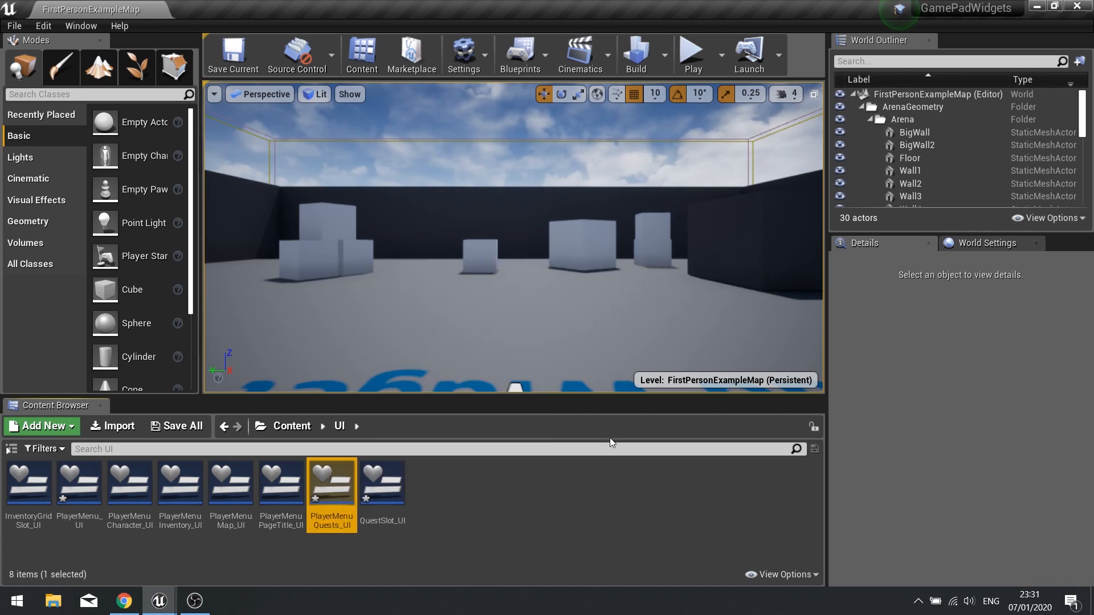
pyautogui.click(1060, 56)
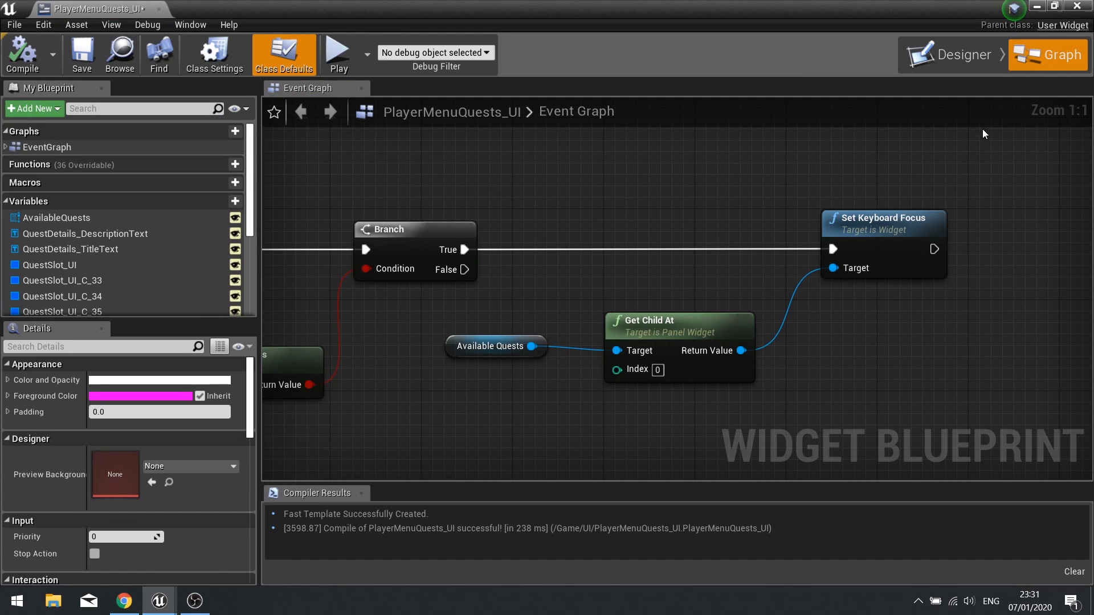
pyautogui.moveTo(147, 166)
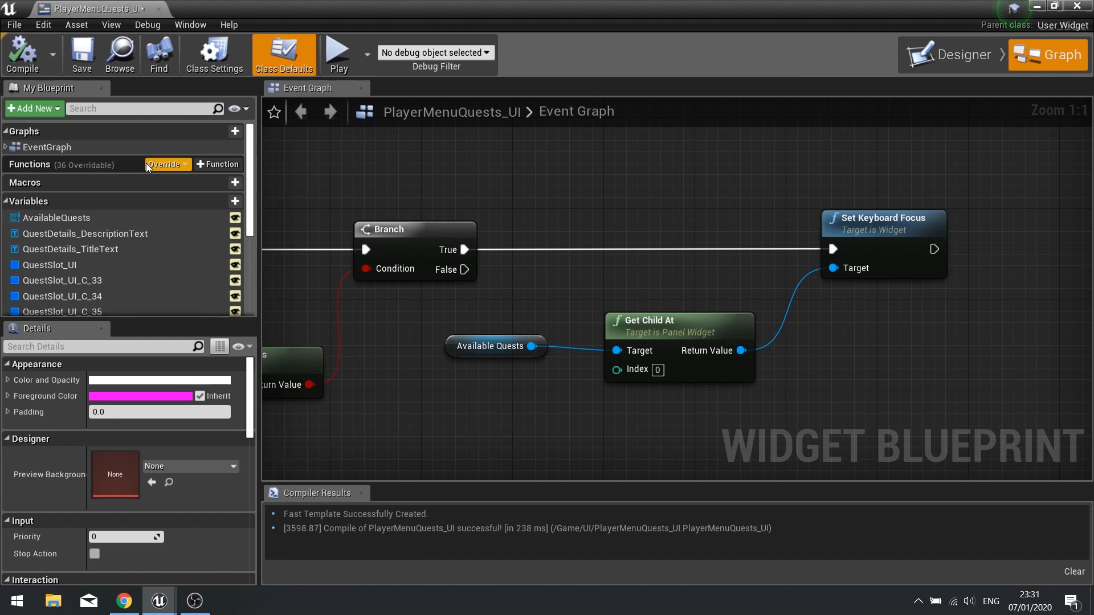
pyautogui.click(181, 165)
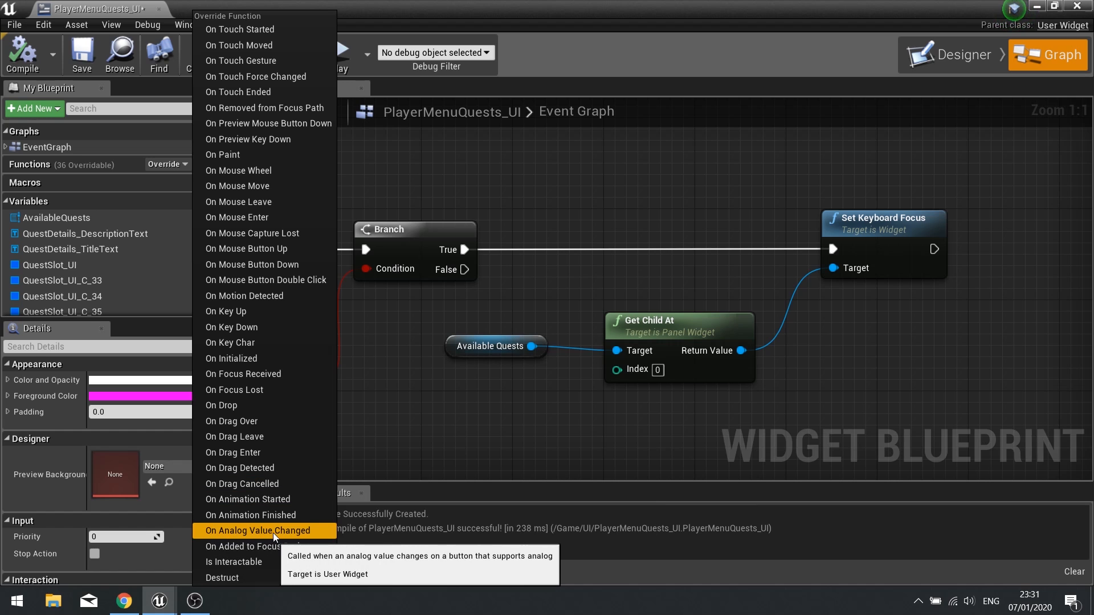
pyautogui.click(295, 531)
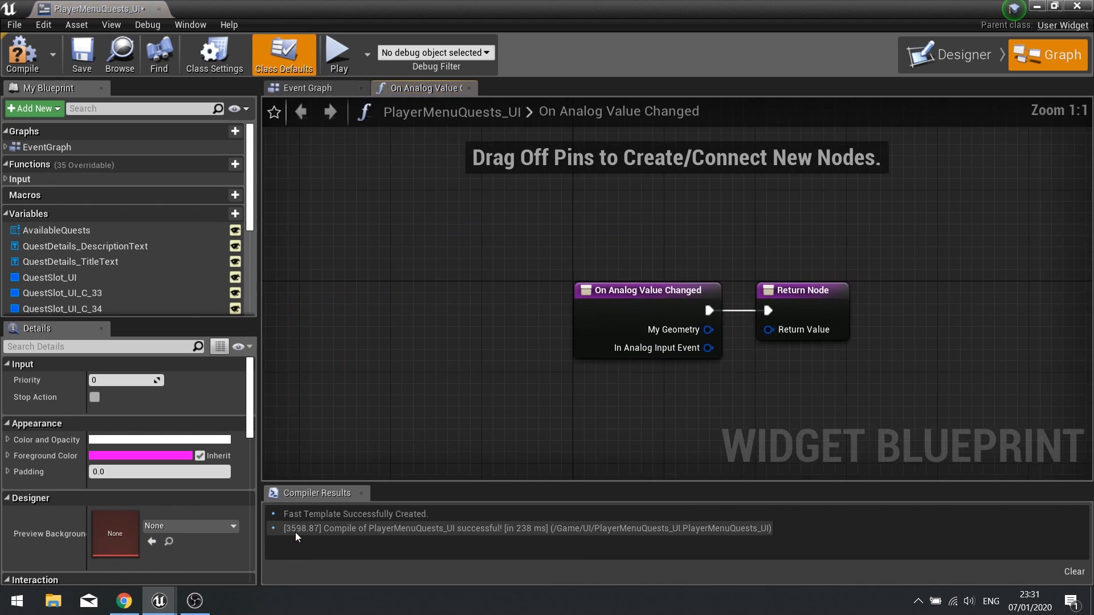
# Spread the On Analog Value Changed entry node and the Return Node far apart to make room between them.
pyautogui.moveTo(574, 404); pyautogui.dragTo(251, 354, button='right')
pyautogui.moveTo(510, 263); pyautogui.dragTo(914, 262)
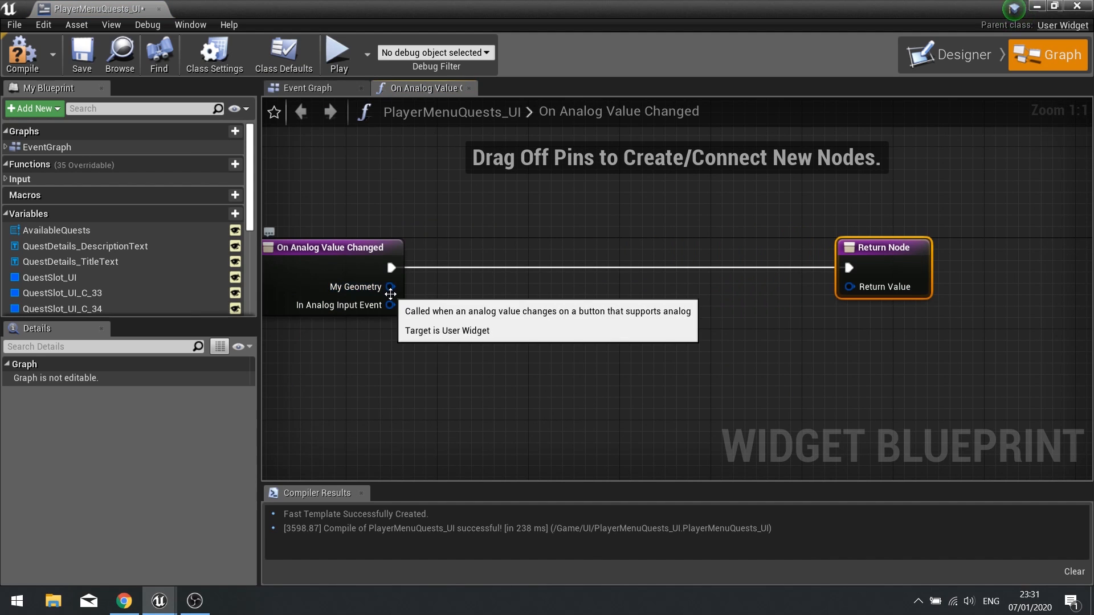
pyautogui.moveTo(448, 351); pyautogui.dragTo(630, 297, button='right')
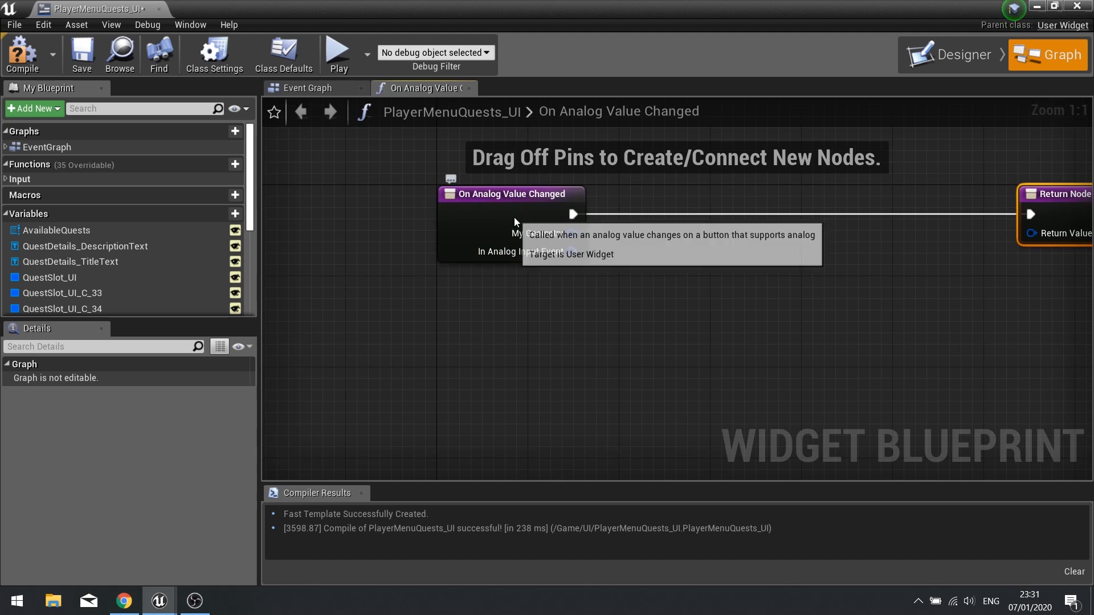
pyautogui.moveTo(514, 217); pyautogui.dragTo(344, 224)
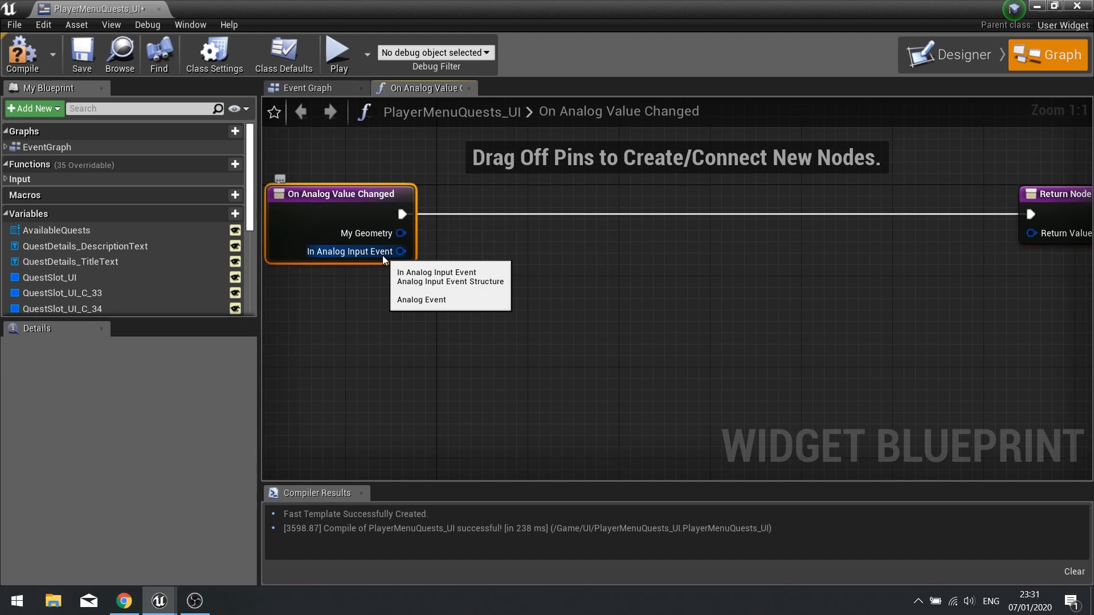
# Add a Get Analog Value node fed by In Analog Input Event and place it below the entry node.
pyautogui.moveTo(382, 255); pyautogui.dragTo(470, 323)
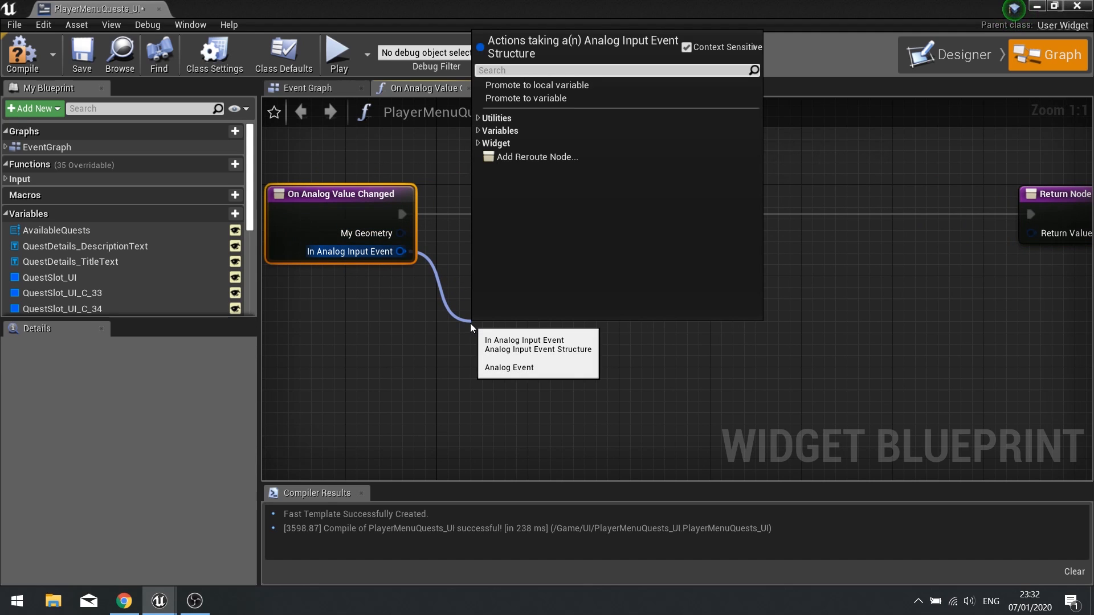
pyautogui.write('get')
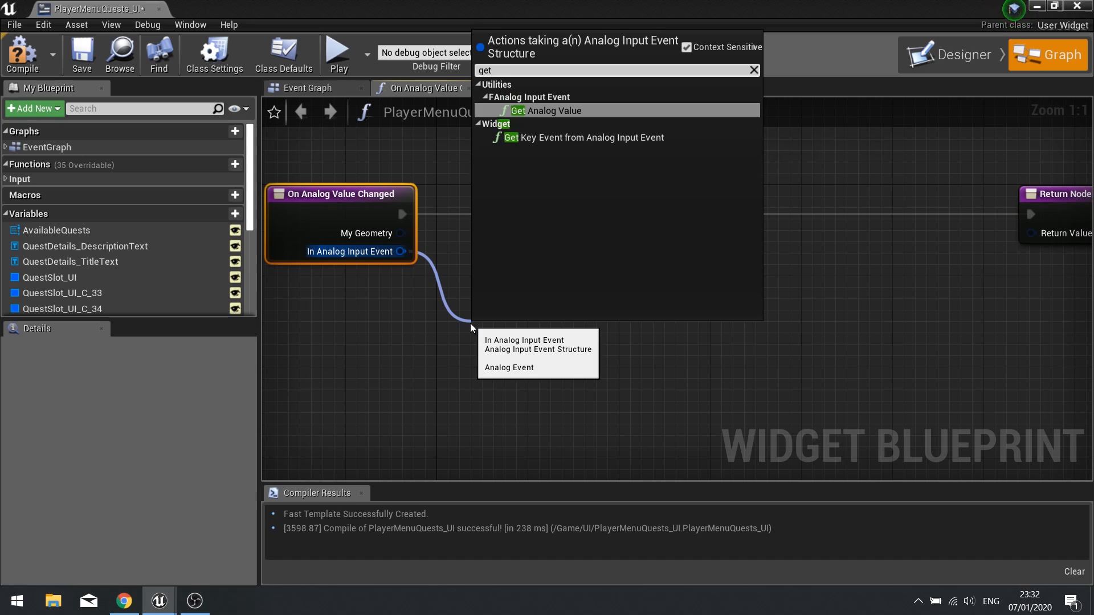
pyautogui.click(535, 111)
pyautogui.moveTo(555, 322); pyautogui.dragTo(579, 398)
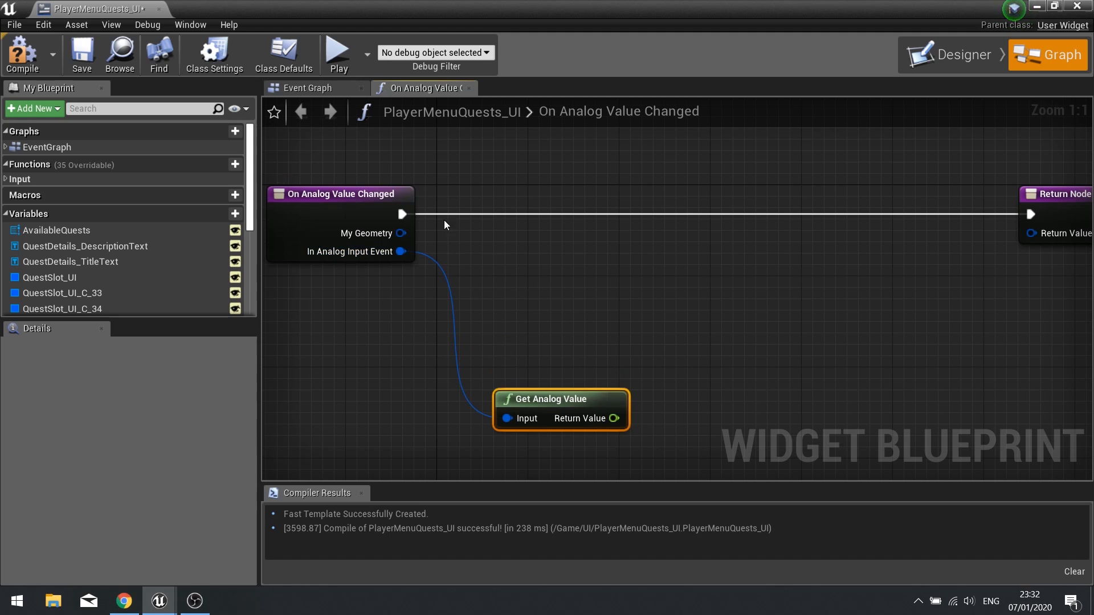
# Add a Key Event Get Key node, feed it from In Analog Input Event and arrange it with its conversion node.
pyautogui.rightClick(523, 278)
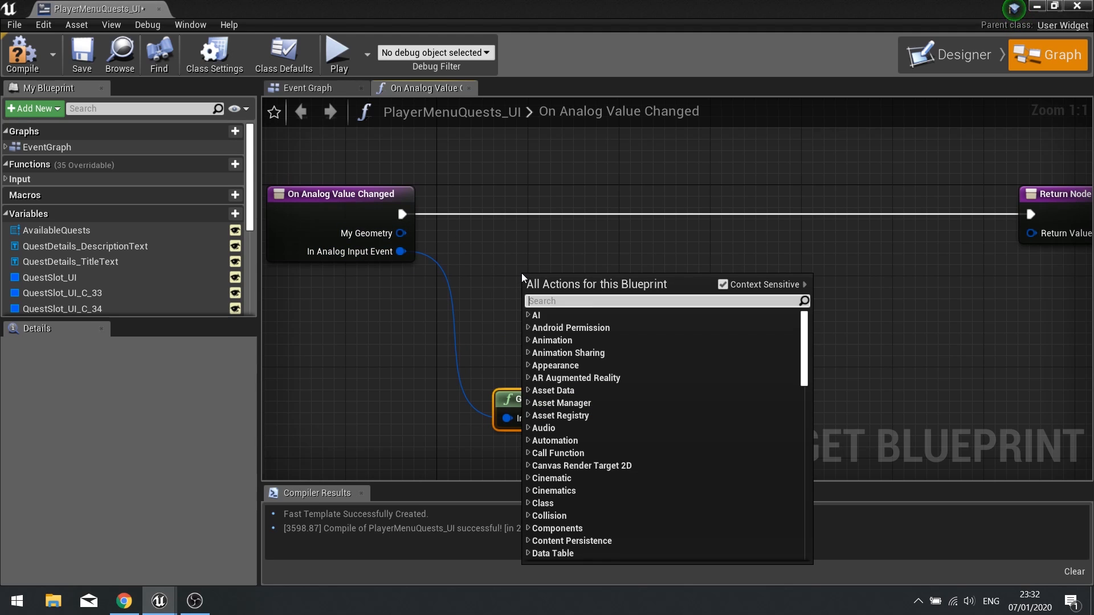
pyautogui.write('get key')
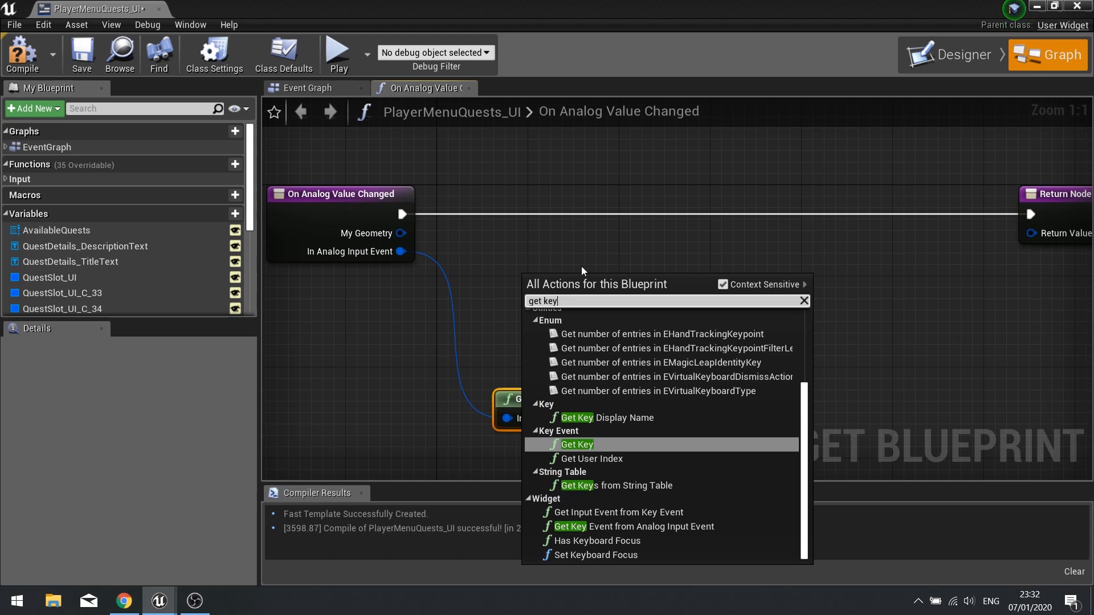
pyautogui.click(598, 444)
pyautogui.moveTo(577, 292); pyautogui.dragTo(645, 296)
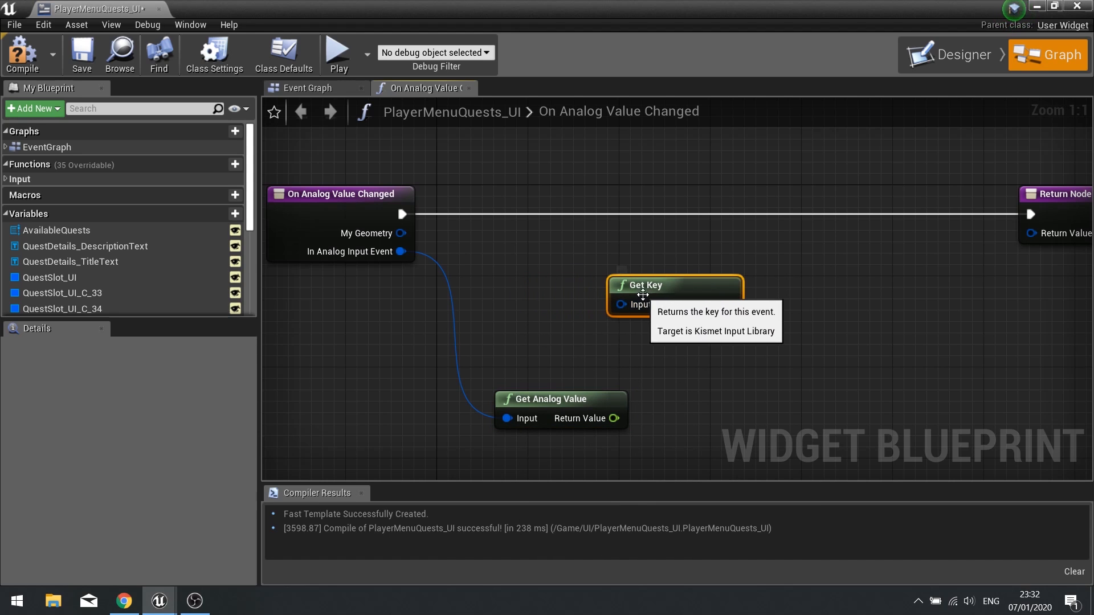
pyautogui.moveTo(388, 255); pyautogui.dragTo(631, 306)
pyautogui.moveTo(493, 255); pyautogui.dragTo(507, 286)
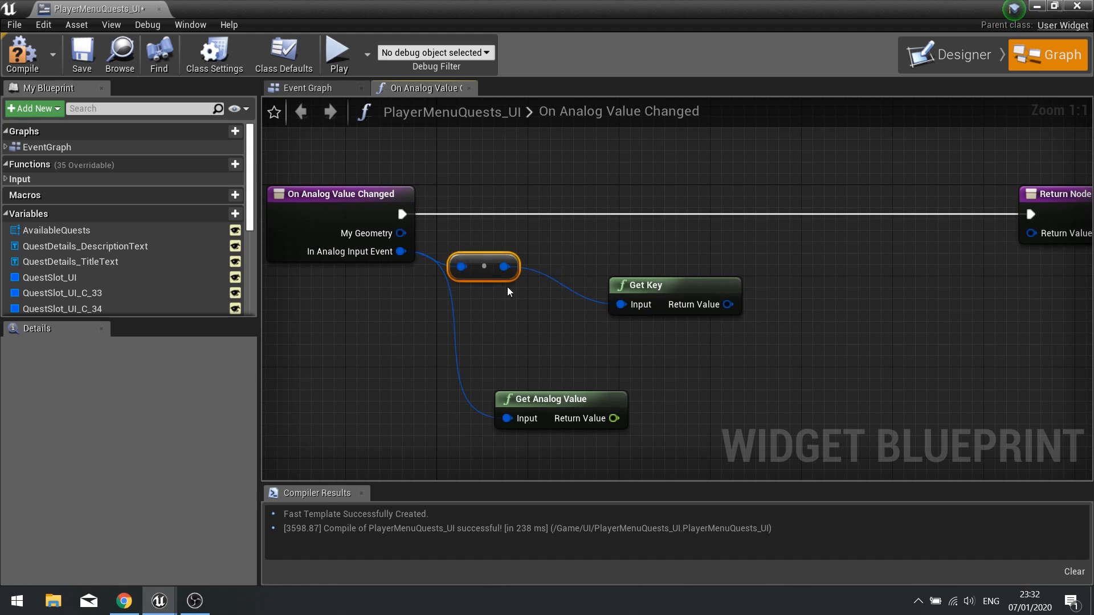
pyautogui.moveTo(636, 289); pyautogui.dragTo(589, 286)
pyautogui.keyDown('ctrl'); pyautogui.click(501, 279); pyautogui.keyUp('ctrl')
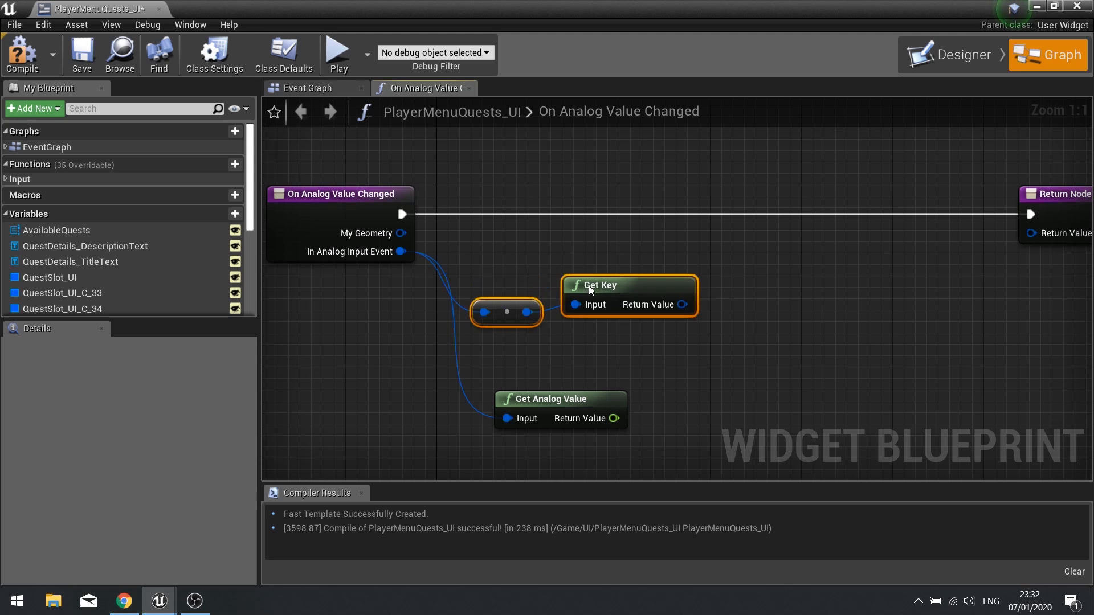
# Compare the Get Key result with Gamepad Right Thumbstick Y-Axis using an Equal (Key) node.
pyautogui.click(662, 343)
pyautogui.moveTo(718, 340); pyautogui.dragTo(547, 333, button='right')
pyautogui.moveTo(511, 296); pyautogui.dragTo(549, 333)
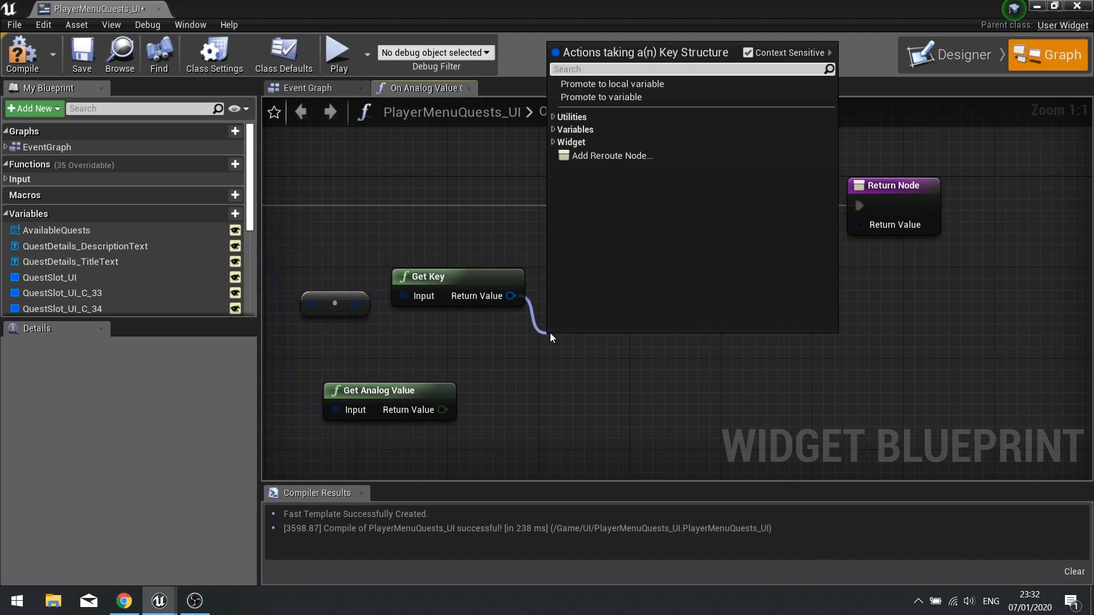
pyautogui.write('==')
pyautogui.click(605, 108)
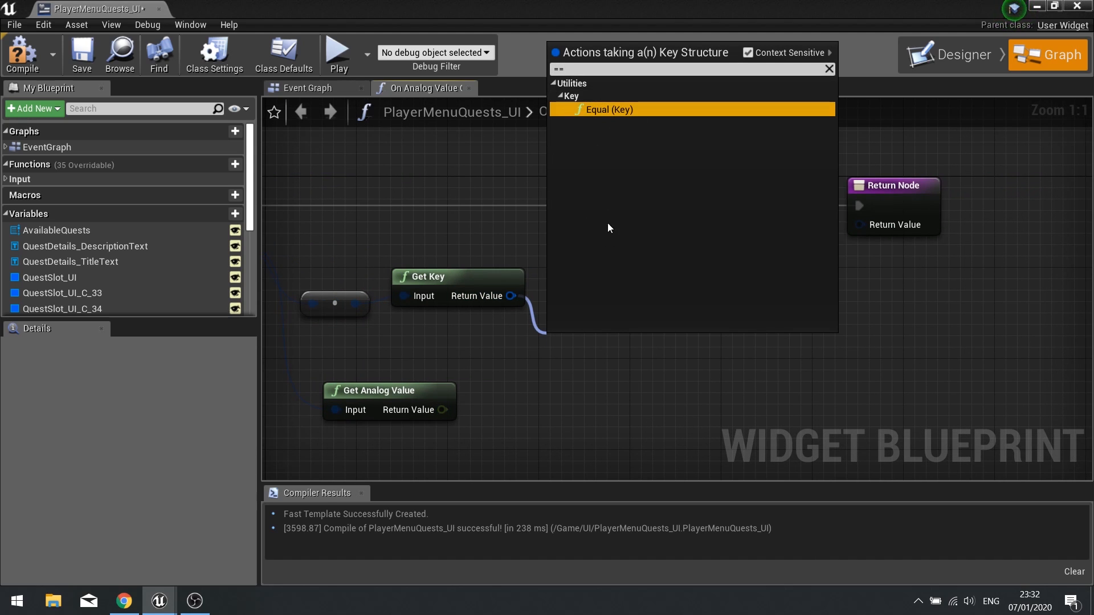
pyautogui.click(600, 115)
pyautogui.click(604, 365)
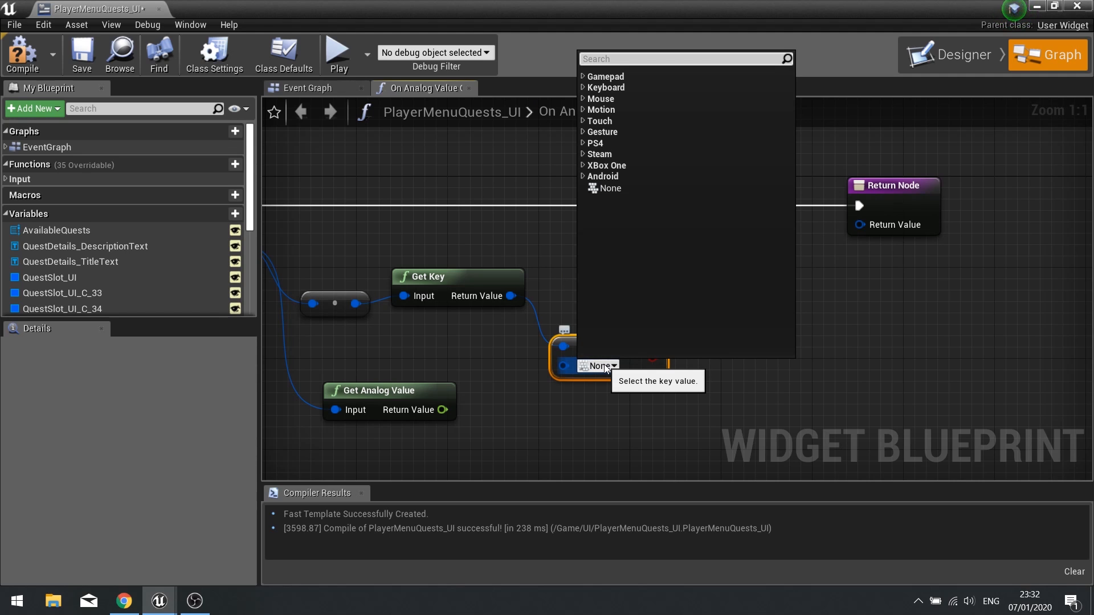
pyautogui.write('gamepad')
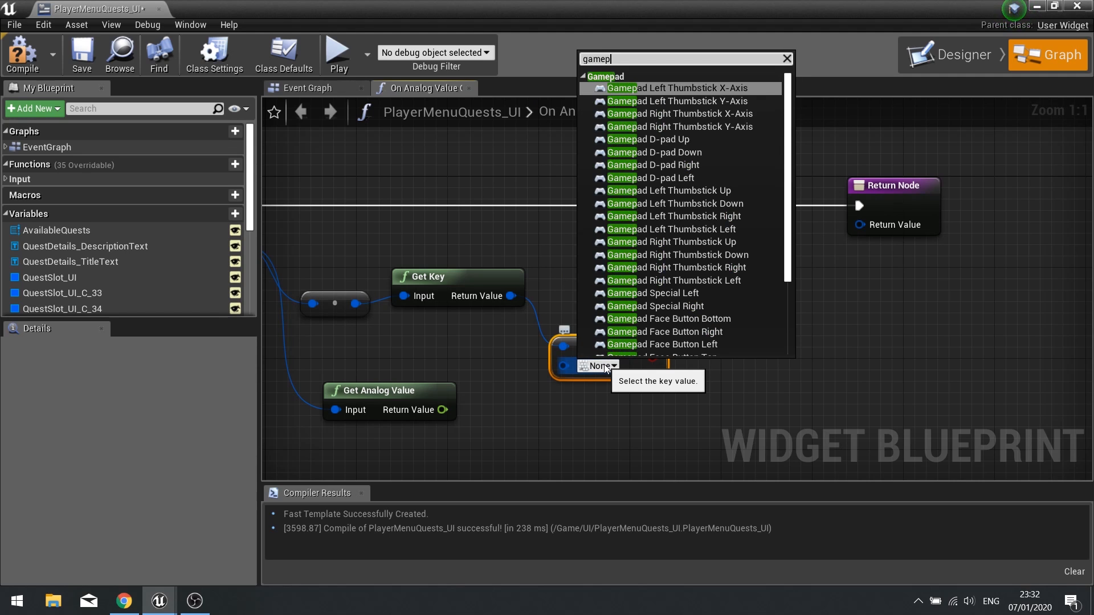
pyautogui.click(695, 115)
pyautogui.moveTo(664, 357); pyautogui.dragTo(661, 334)
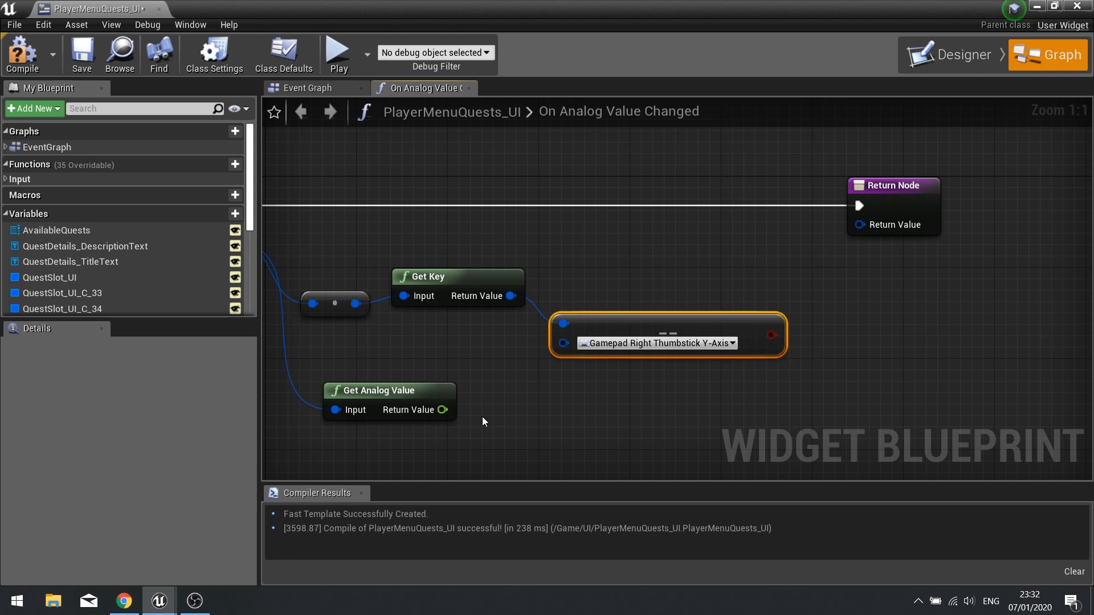
# Add a Branch driven by the key comparison on the entry node's execution line, and move the Return Node farther away.
pyautogui.click(805, 283)
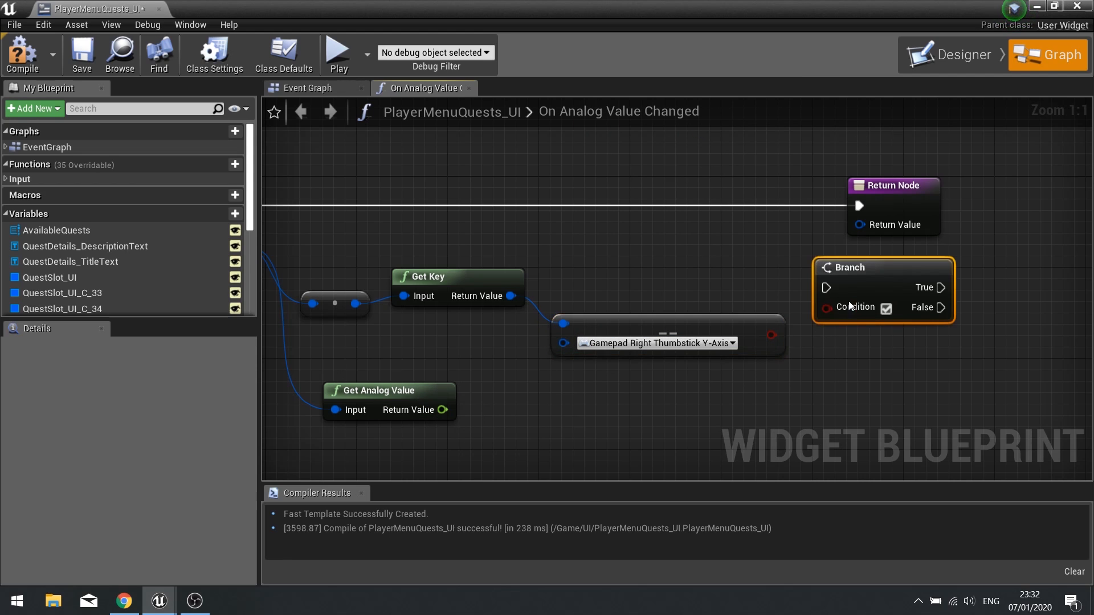
pyautogui.moveTo(827, 307); pyautogui.dragTo(772, 335)
pyautogui.moveTo(908, 190); pyautogui.dragTo(1045, 194)
pyautogui.moveTo(858, 292); pyautogui.dragTo(511, 206)
pyautogui.moveTo(714, 224); pyautogui.dragTo(359, 238, button='right')
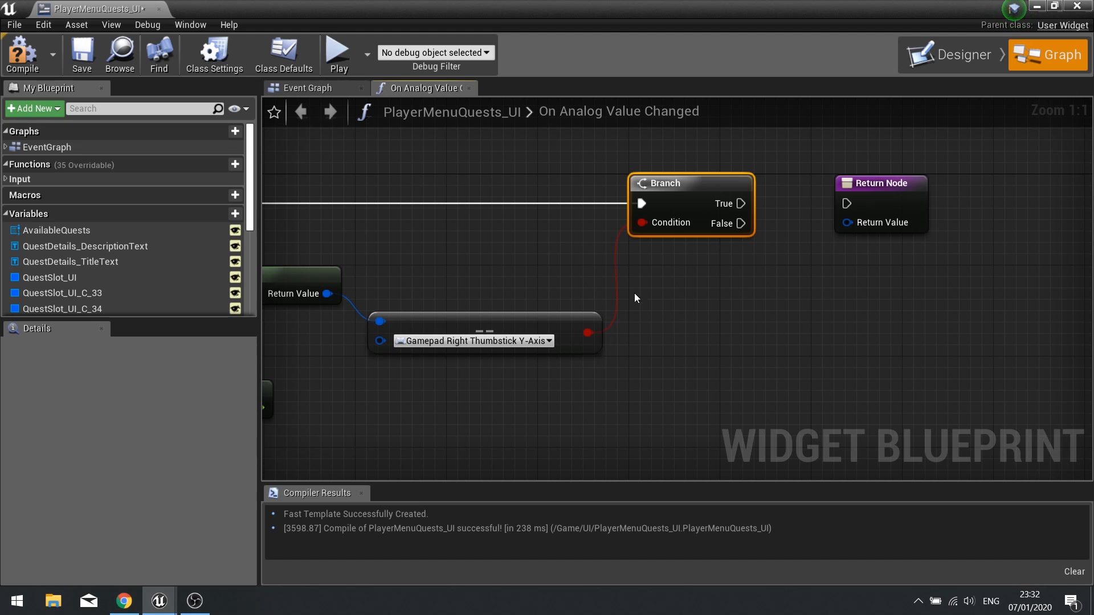
pyautogui.moveTo(712, 343); pyautogui.dragTo(482, 347, button='right')
pyautogui.moveTo(653, 199); pyautogui.dragTo(881, 199)
# Move Get Analog Value beneath the key comparison and multiply its result by -10 with a float * float node.
pyautogui.moveTo(487, 357); pyautogui.dragTo(763, 301, button='right')
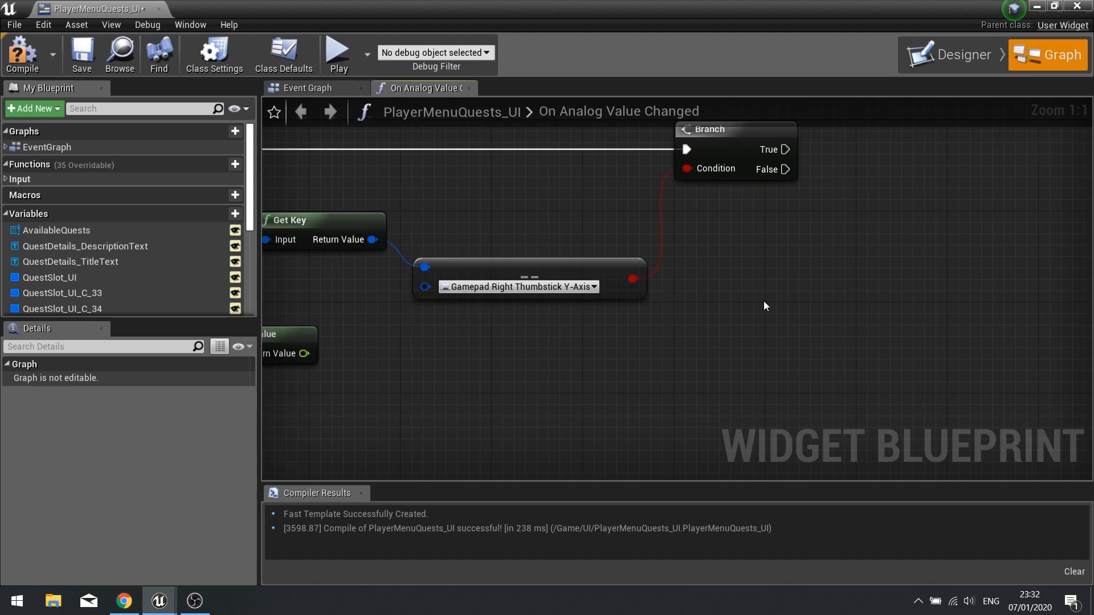
pyautogui.scroll(-2, 764, 301)
pyautogui.moveTo(378, 326); pyautogui.dragTo(628, 320)
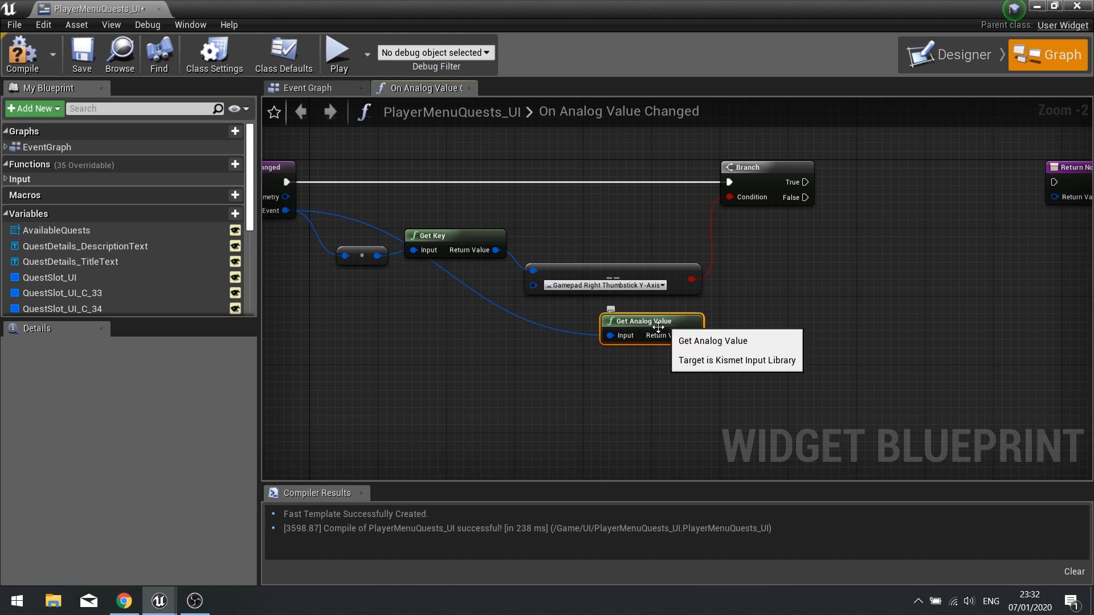
pyautogui.moveTo(658, 327); pyautogui.dragTo(485, 348, button='right')
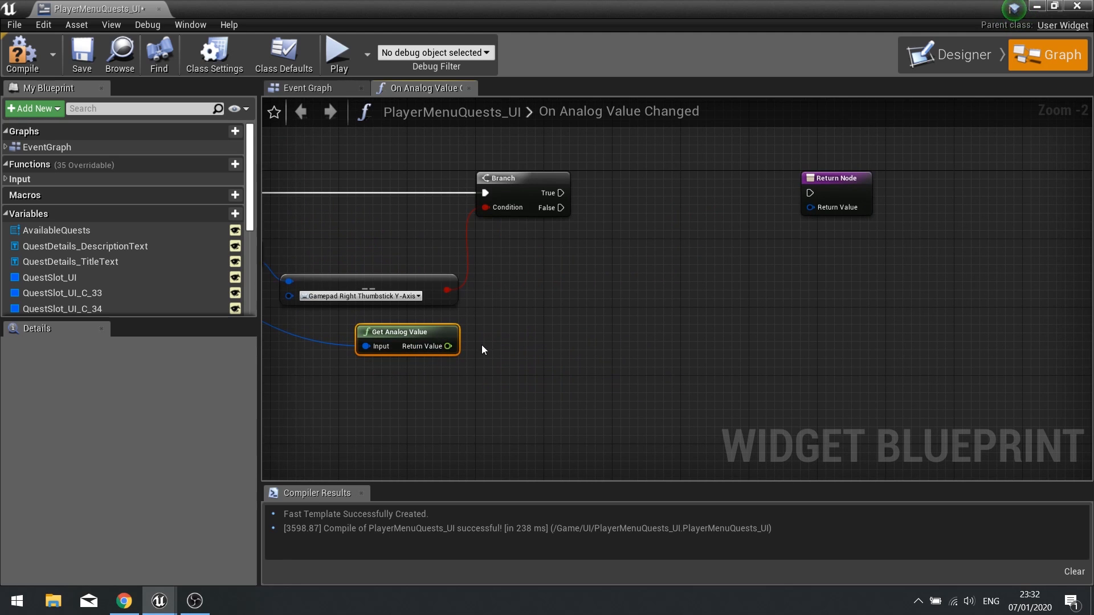
pyautogui.moveTo(449, 346); pyautogui.dragTo(538, 338)
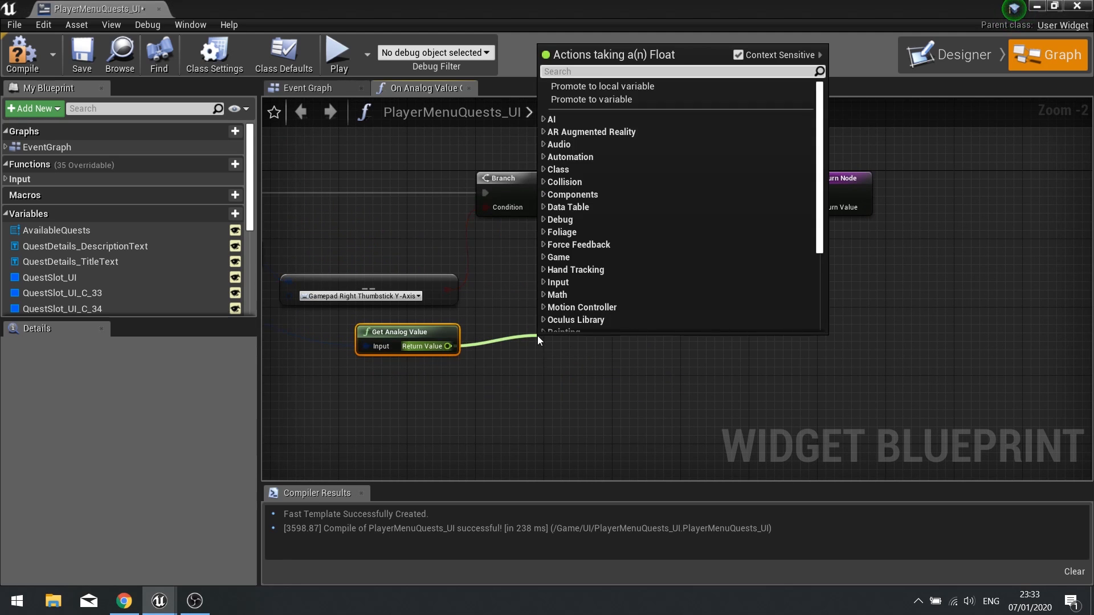
pyautogui.write('*')
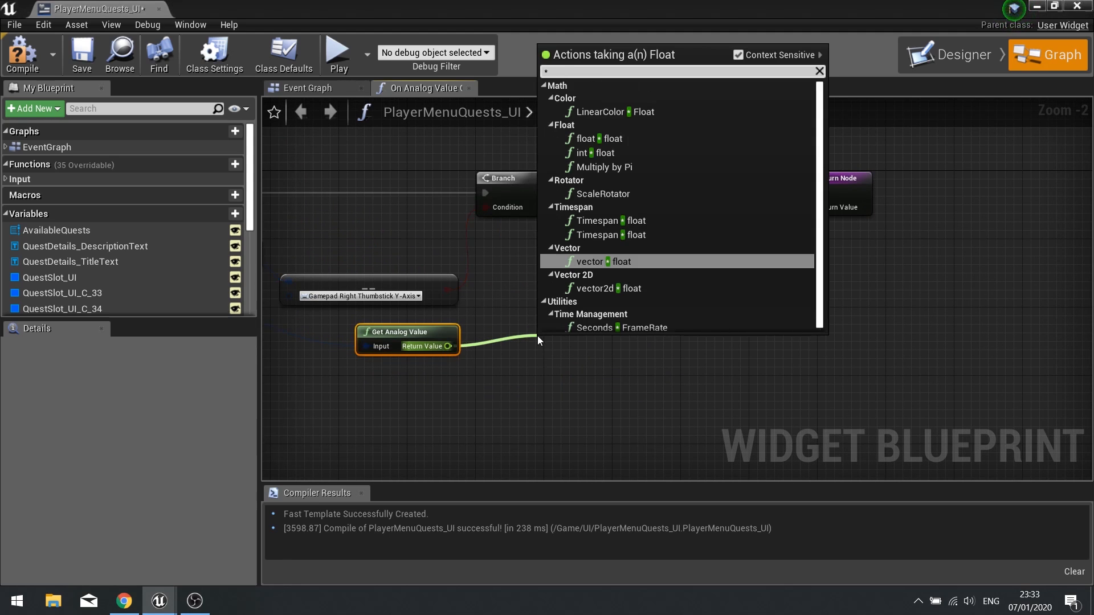
pyautogui.click(606, 138)
pyautogui.write('-1')
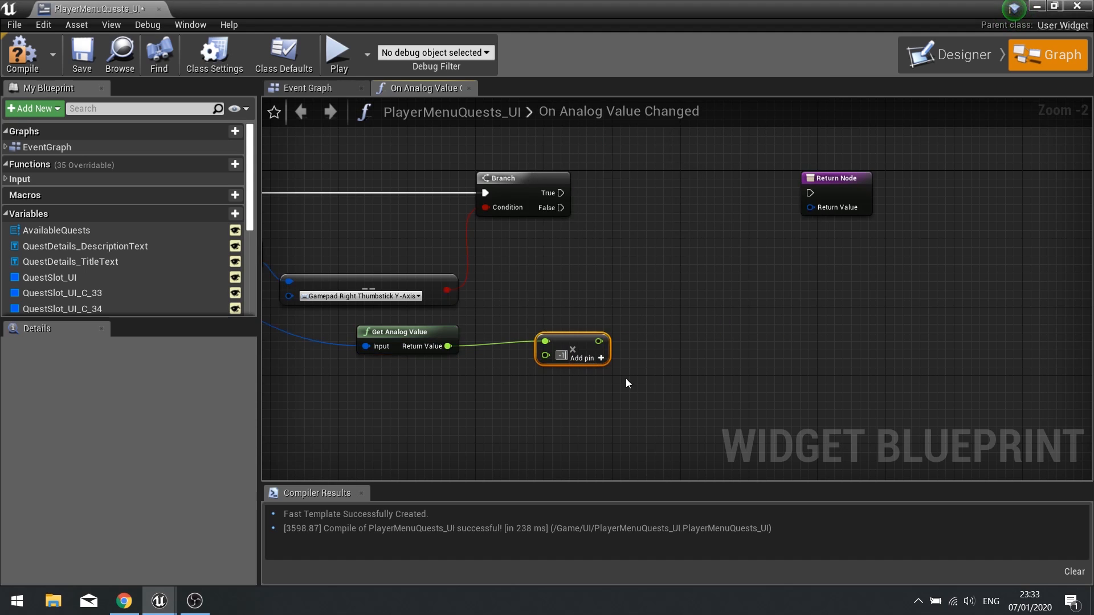
pyautogui.write('0')
pyautogui.press('Return')
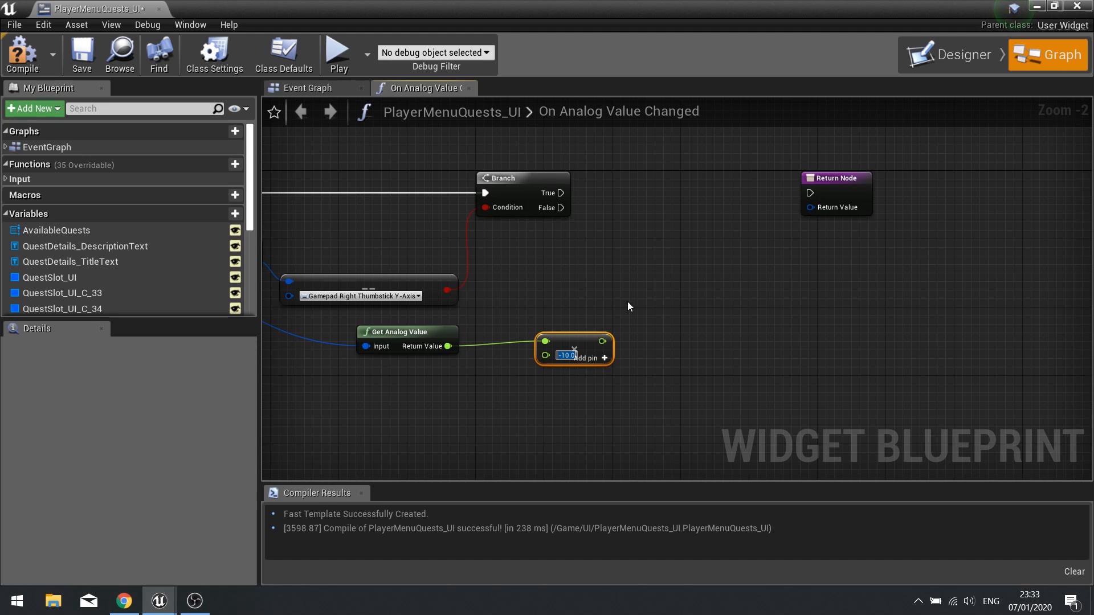
# Rename the scroll box containing the quest description to QuestDescriptionScrollBox in the widget designer.
pyautogui.click(945, 61)
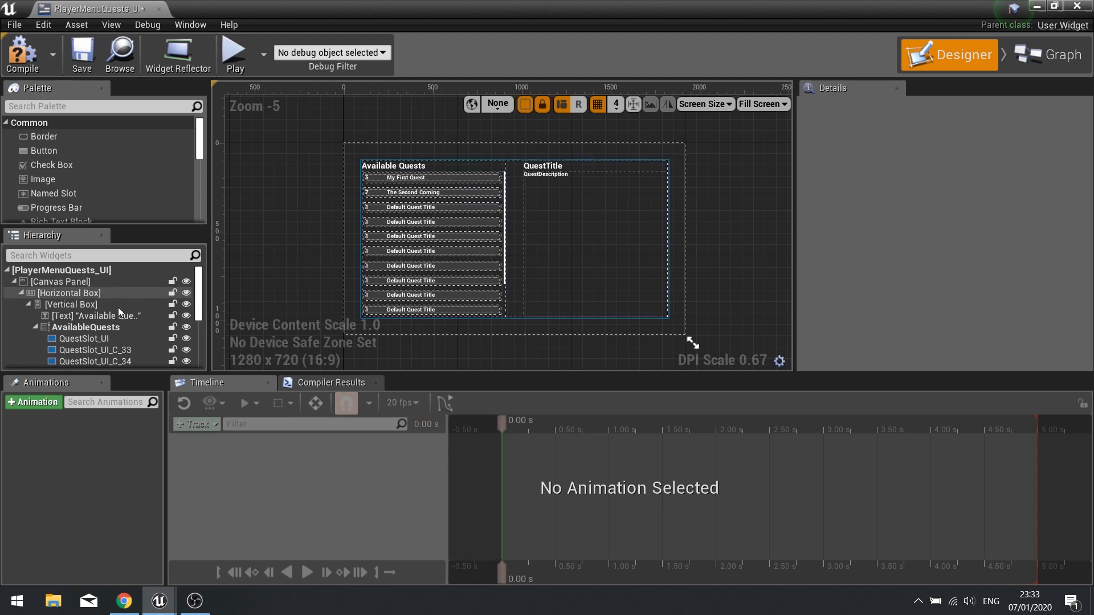
pyautogui.scroll(-5, 115, 310)
pyautogui.click(89, 352)
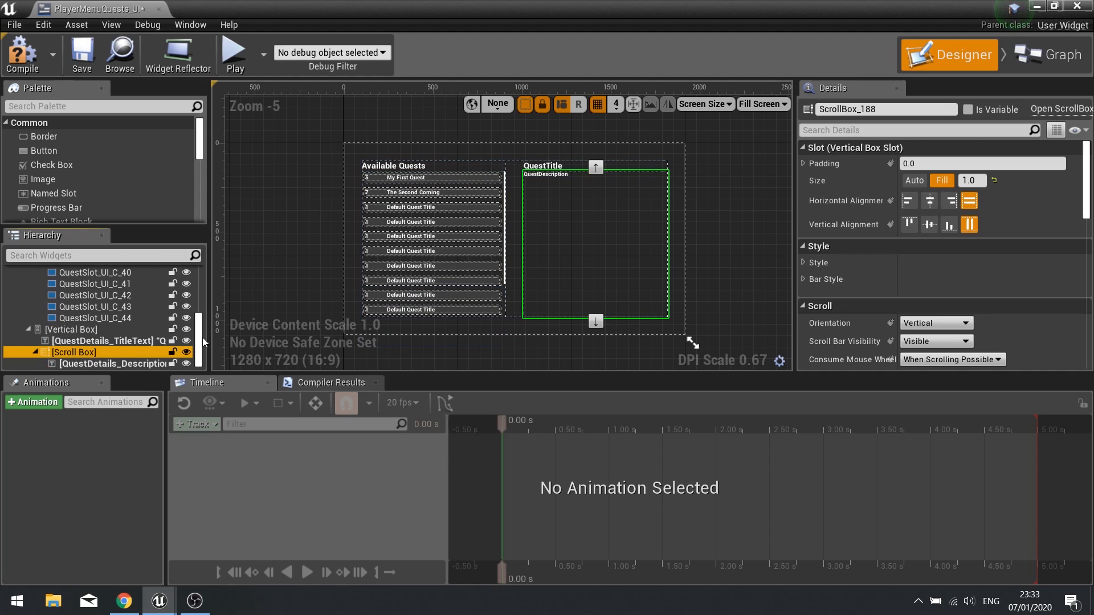
pyautogui.moveTo(880, 109); pyautogui.dragTo(815, 116)
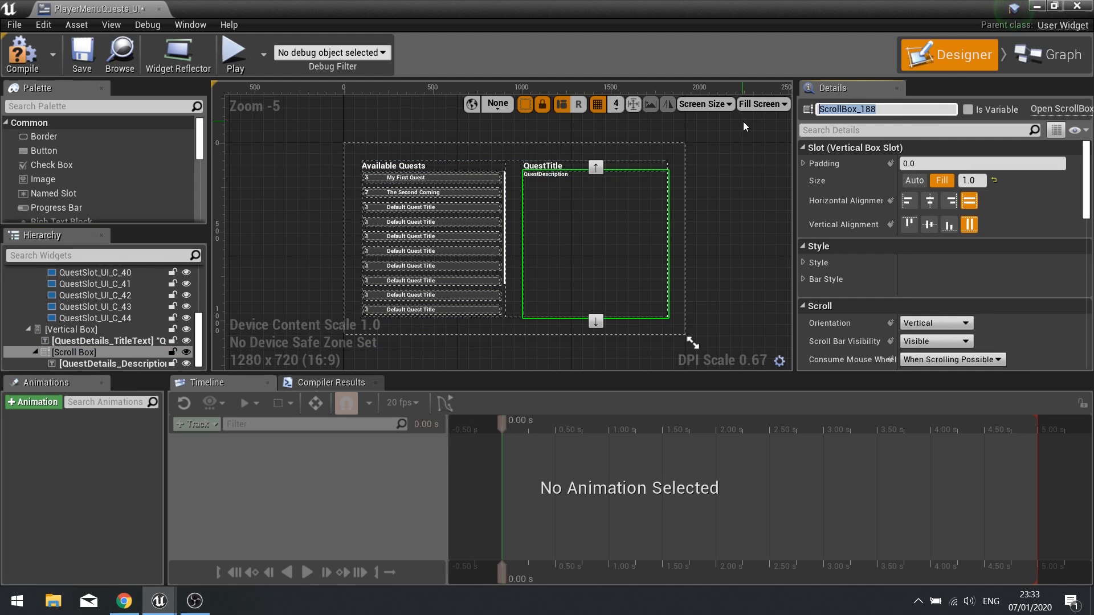
pyautogui.write('QuestDescriptionScrollBox')
pyautogui.press('Return')
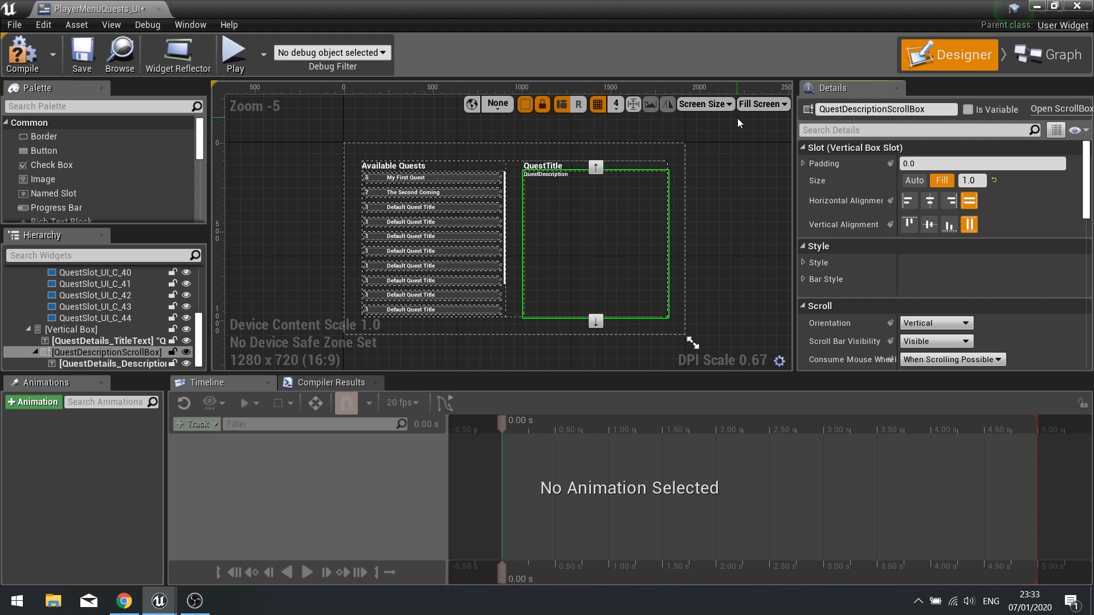
# Add a Quest Description Scroll Box reference to the On Analog Value Changed graph with a Set Scroll Offset node targeting it.
pyautogui.click(1044, 59)
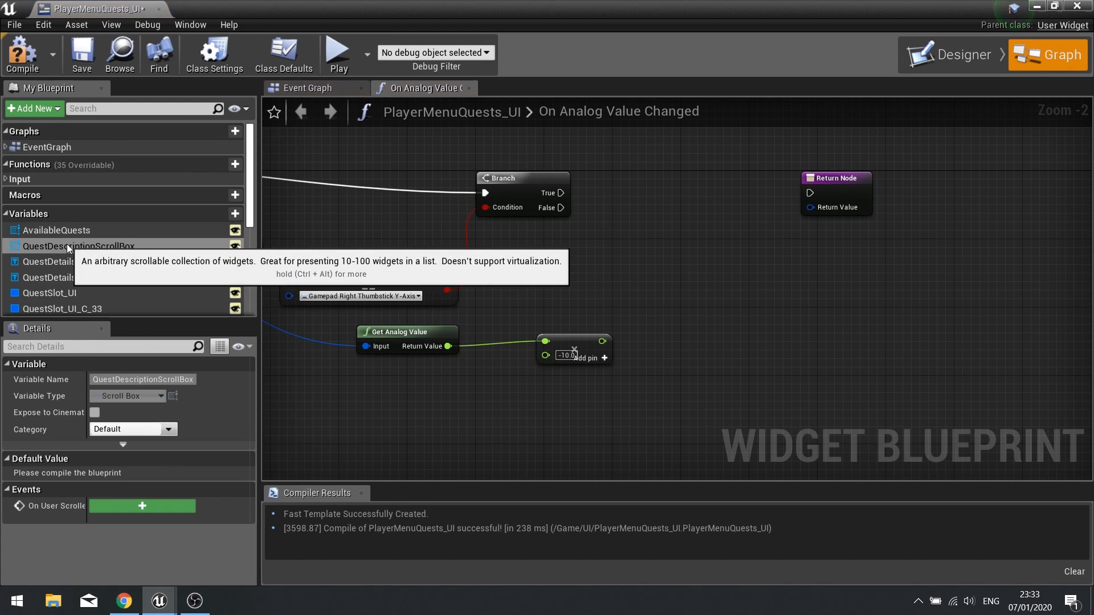
pyautogui.moveTo(66, 246); pyautogui.dragTo(529, 248)
pyautogui.click(589, 271)
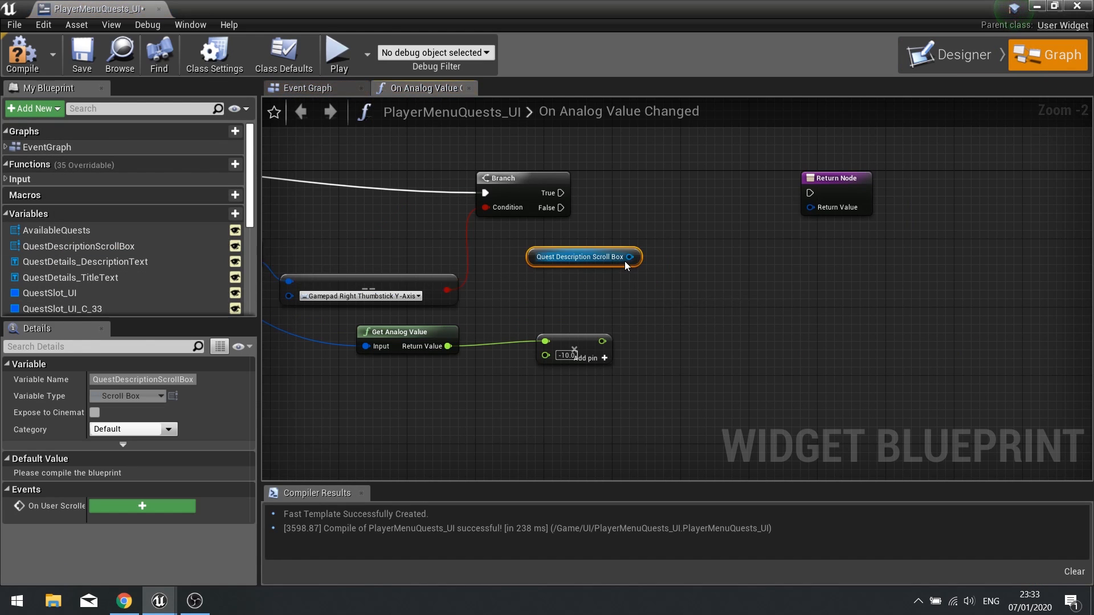
pyautogui.moveTo(629, 257); pyautogui.dragTo(693, 282)
pyautogui.write('set scr')
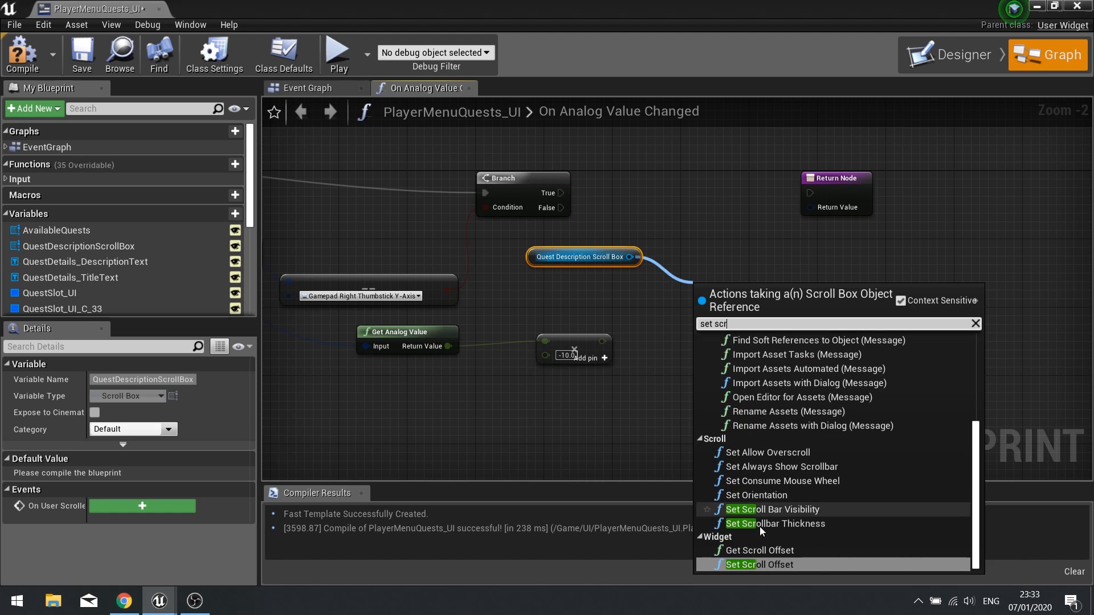
pyautogui.click(763, 552)
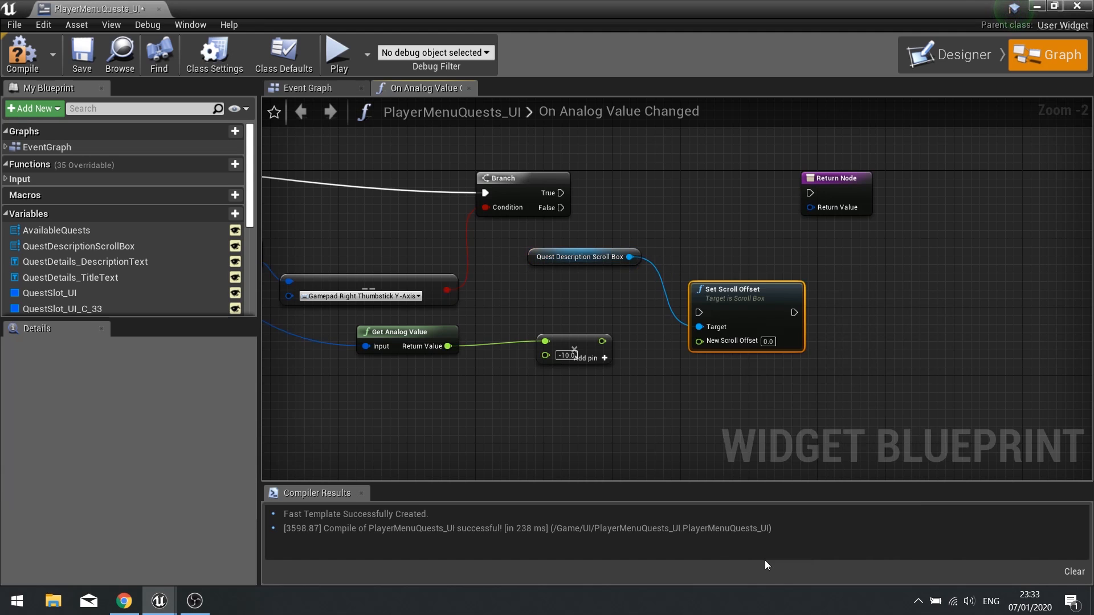
# Run Set Scroll Offset from the Branch's True output and move the Return Node farther away to make room.
pyautogui.moveTo(726, 295); pyautogui.dragTo(718, 184)
pyautogui.moveTo(561, 192); pyautogui.dragTo(730, 185)
pyautogui.moveTo(821, 178); pyautogui.dragTo(991, 178)
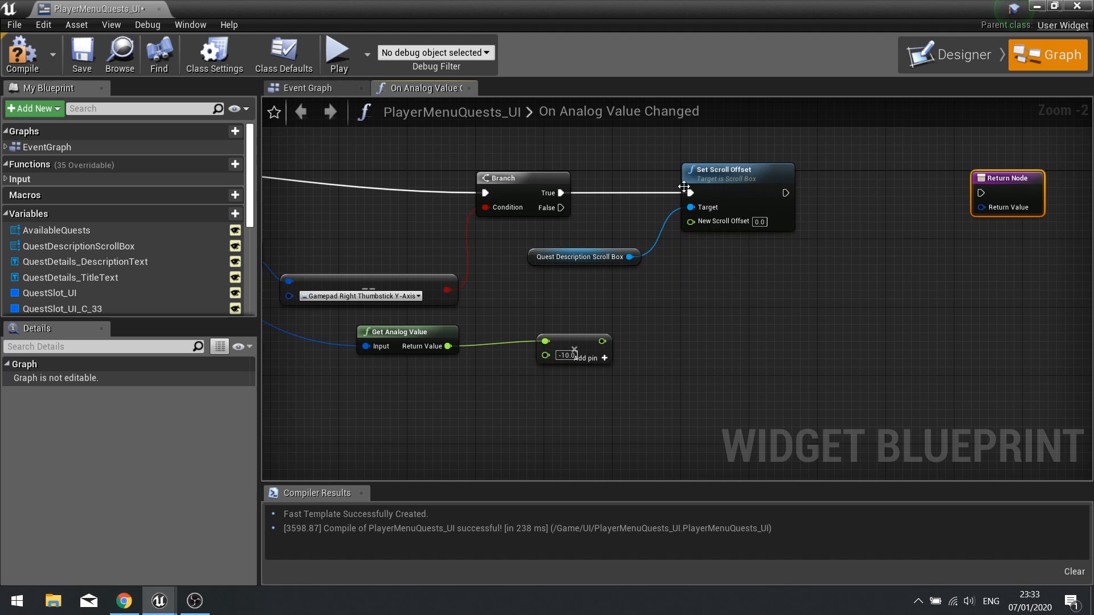
pyautogui.moveTo(735, 182); pyautogui.dragTo(769, 183)
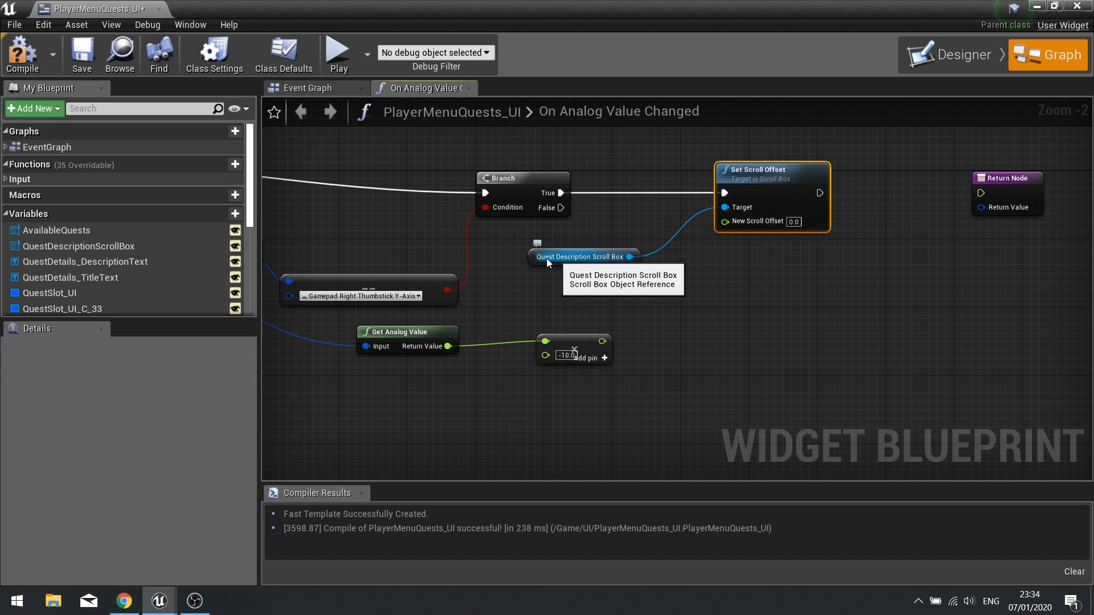
# Move the Quest Description Scroll Box reference under the Branch and add a Get Scroll Offset node from it.
pyautogui.moveTo(527, 256); pyautogui.dragTo(489, 247)
pyautogui.moveTo(587, 249); pyautogui.dragTo(612, 276)
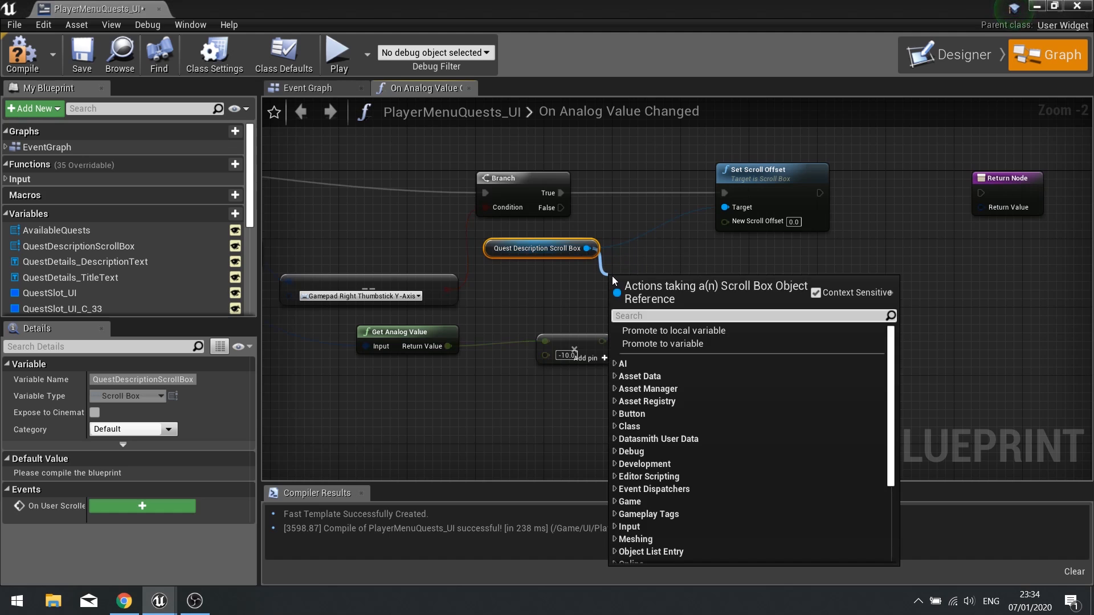
pyautogui.write('get scroll')
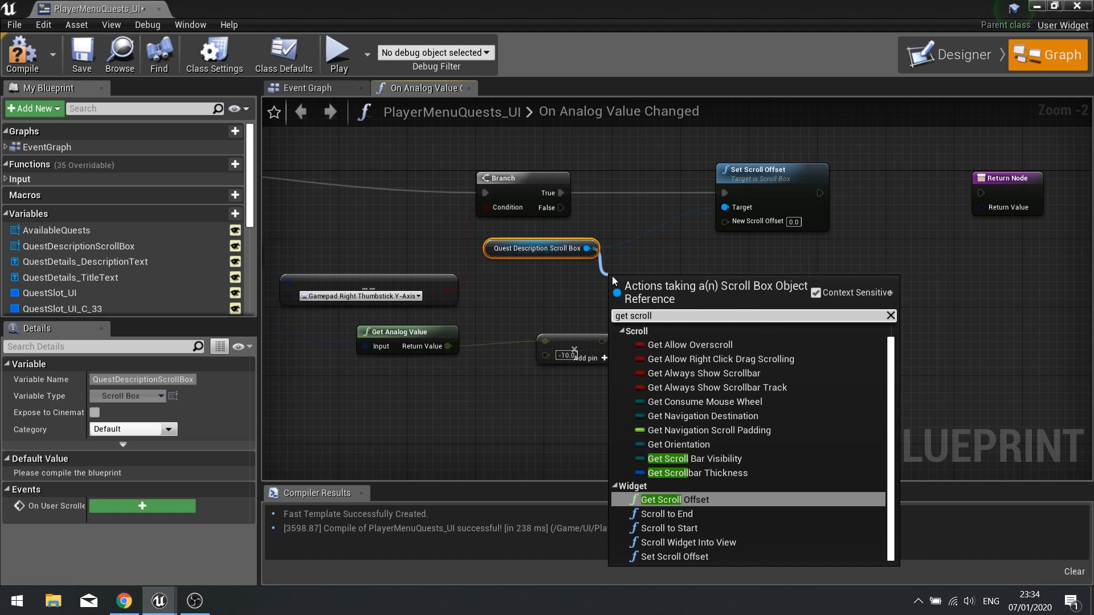
pyautogui.press('Return')
# Add the scroll offset and the multiplied analog value with a float + float node, and feed the sum into New Scroll Offset.
pyautogui.moveTo(703, 303); pyautogui.dragTo(753, 350)
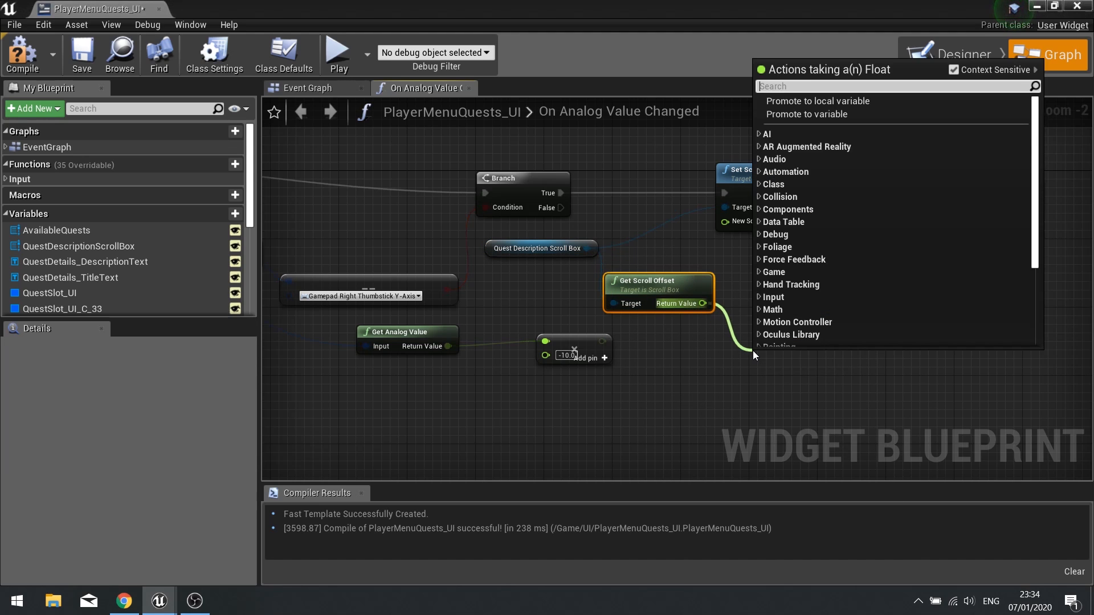
pyautogui.write('*')
pyautogui.click(856, 123)
pyautogui.moveTo(603, 341); pyautogui.dragTo(725, 221)
pyautogui.moveTo(787, 179); pyautogui.dragTo(838, 179)
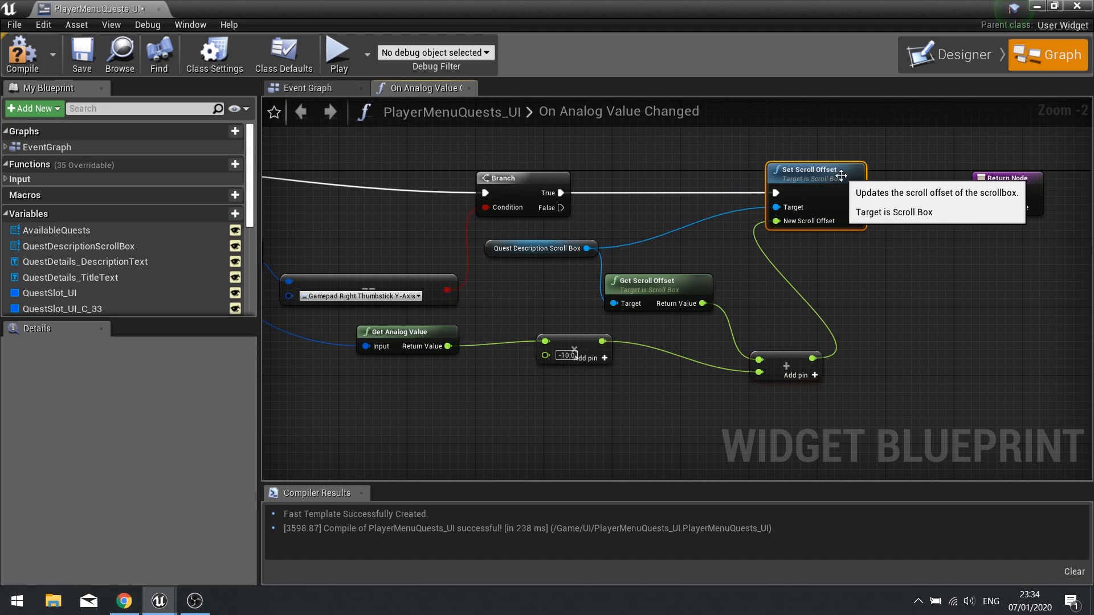
# Connect Set Scroll Offset to the Return Node, supply its Return Value with a Handled node, and compile the widget.
pyautogui.moveTo(882, 239); pyautogui.dragTo(662, 239, button='right')
pyautogui.moveTo(635, 191); pyautogui.dragTo(730, 247)
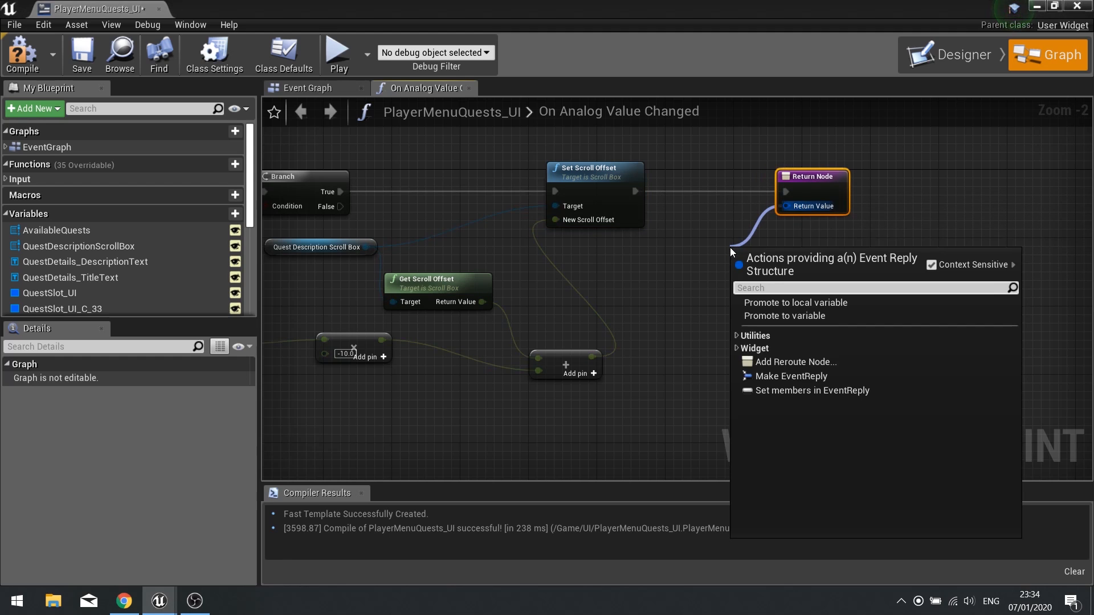
pyautogui.write('hand')
pyautogui.press('Return')
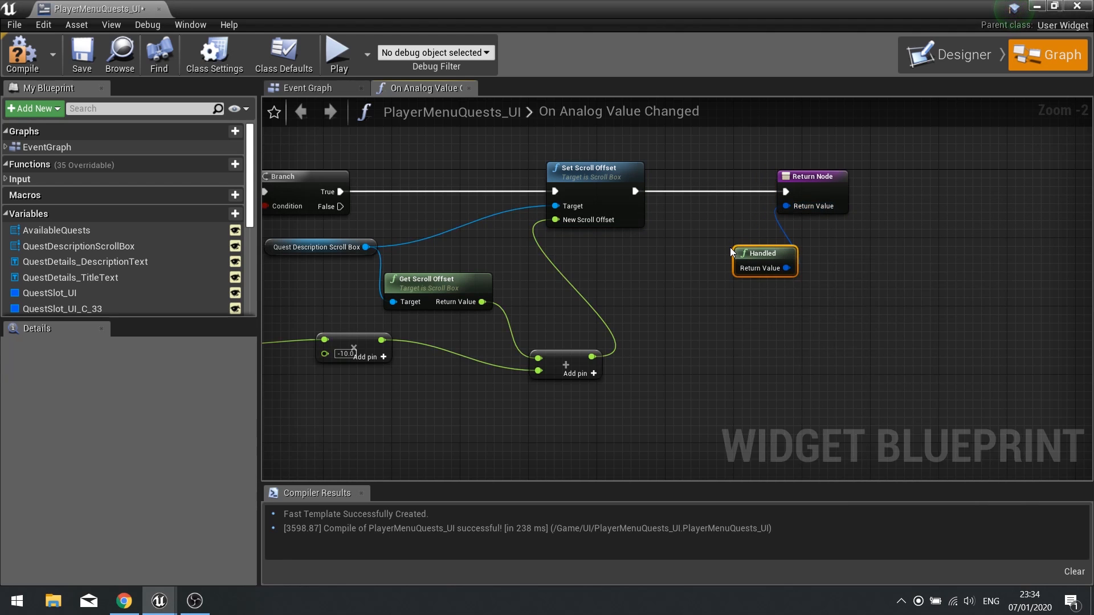
pyautogui.click(22, 54)
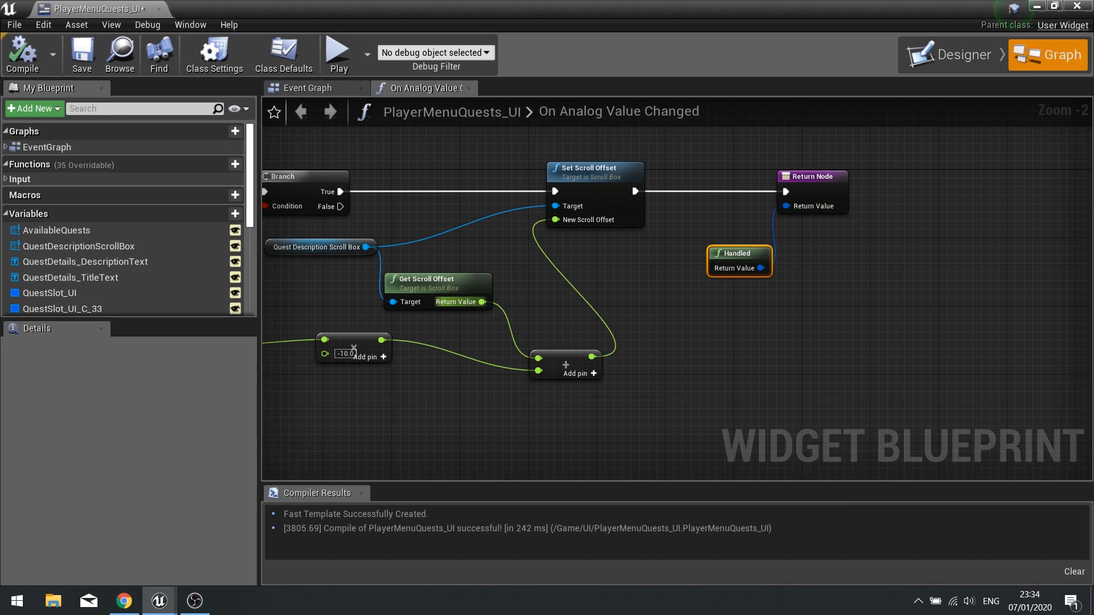
pyautogui.scroll(-3, 778, 283)
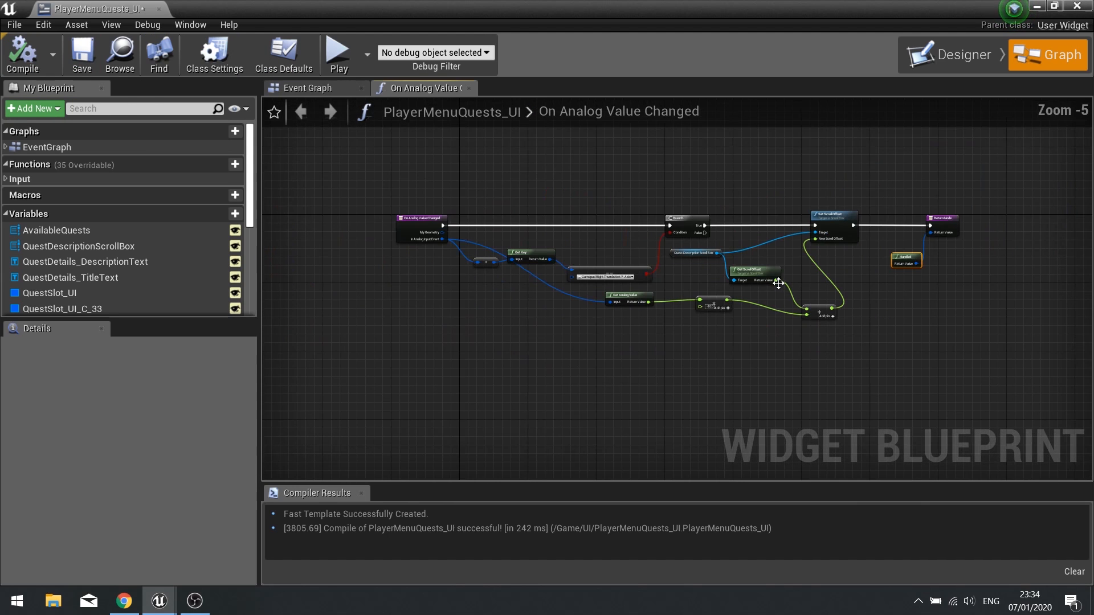
# Play the level, open the menu's Quests page, and show the details of My First Quest and The Second Coming.
pyautogui.click(1079, 7)
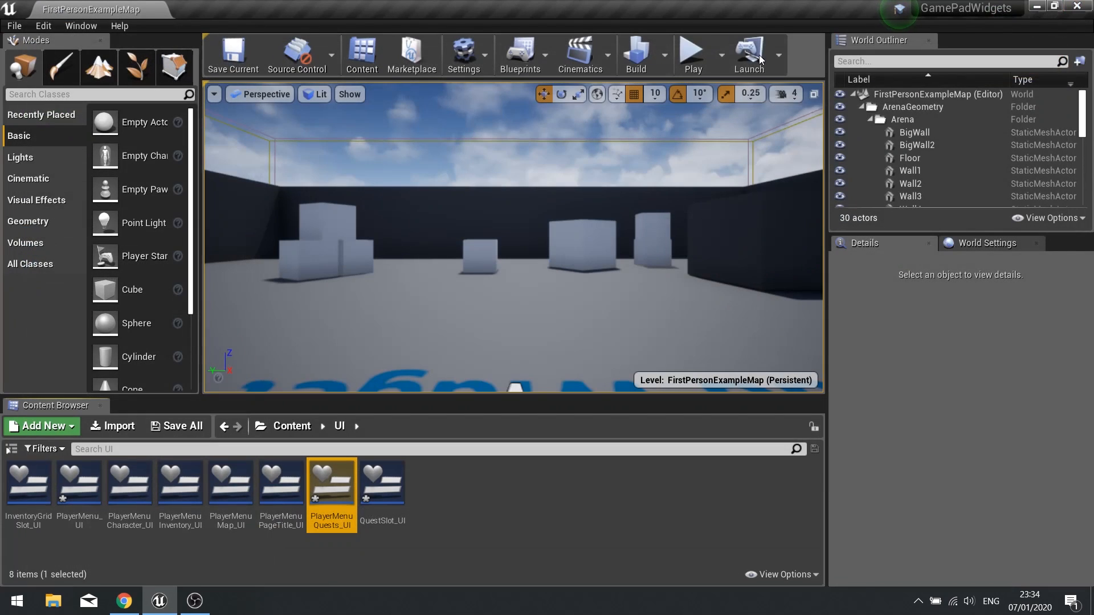
pyautogui.click(693, 57)
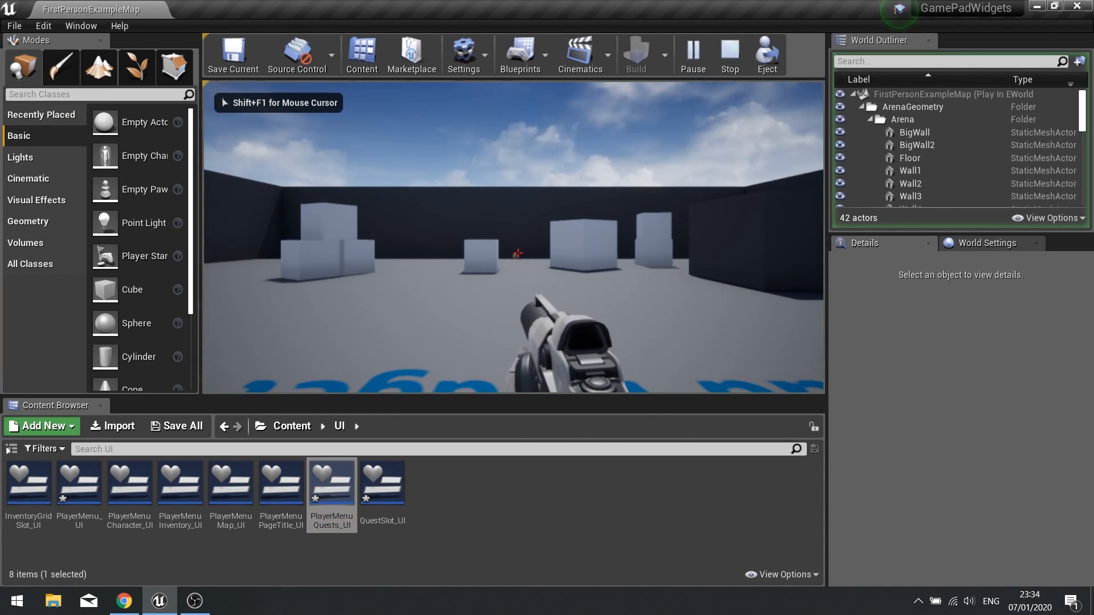
pyautogui.press('Tab')
pyautogui.press('e')
pyautogui.press('e')
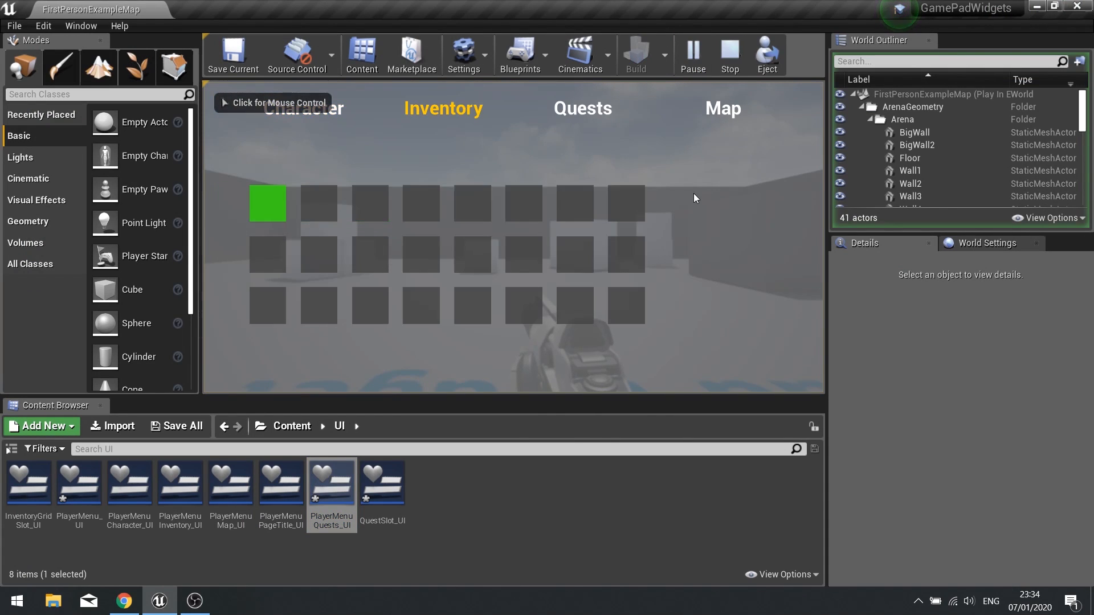
pyautogui.press('Return')
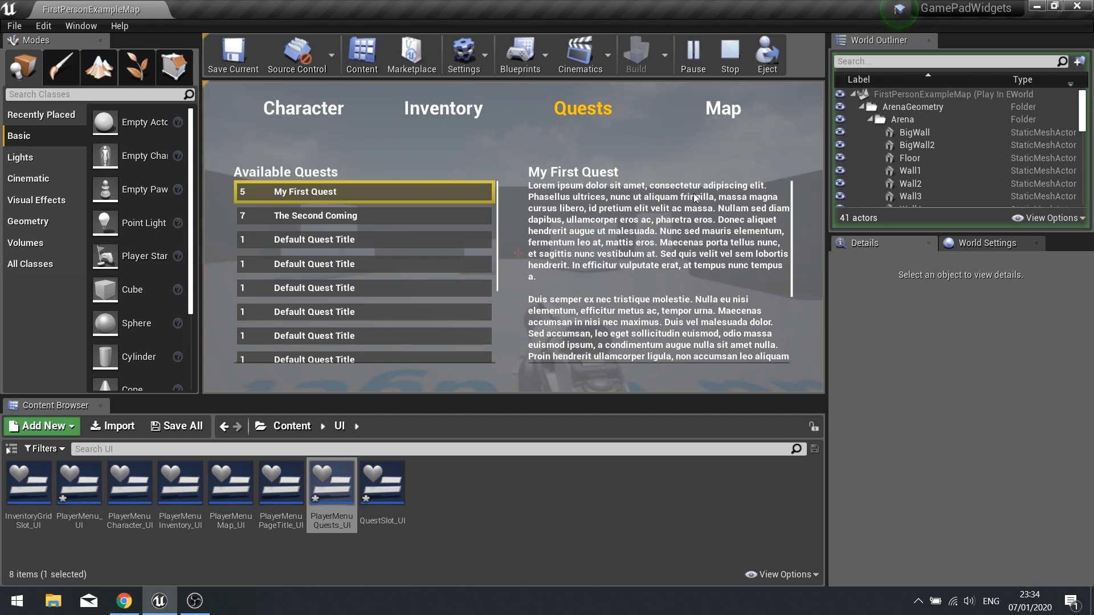
pyautogui.press('Down')
pyautogui.press('Return')
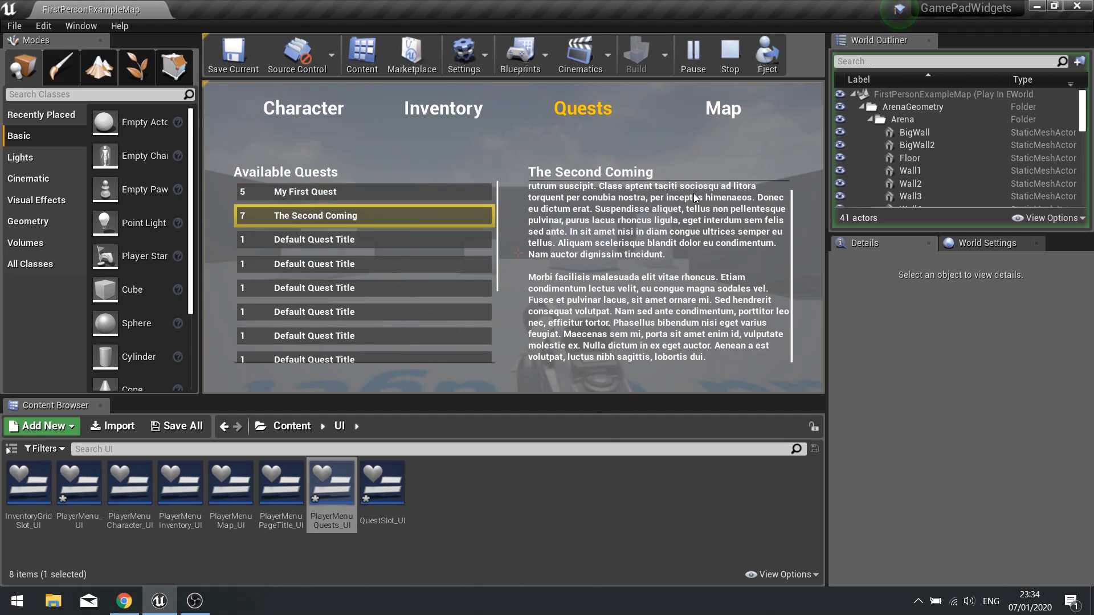
# Test focus movement down to the Default Quest Title slots and back up, showing the details of My First Quest again.
pyautogui.press('Down')
pyautogui.press('Return')
pyautogui.press('Up')
pyautogui.press('Down')
pyautogui.press('Down')
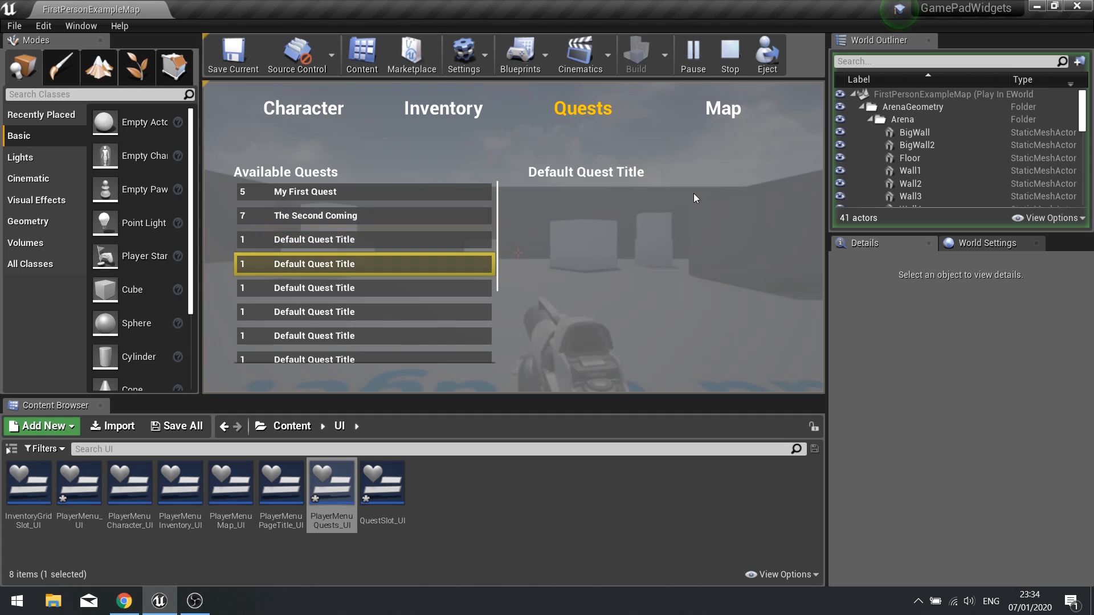
pyautogui.press('Up')
pyautogui.press('Up')
pyautogui.press('Return')
pyautogui.press('Up')
pyautogui.press('Return')
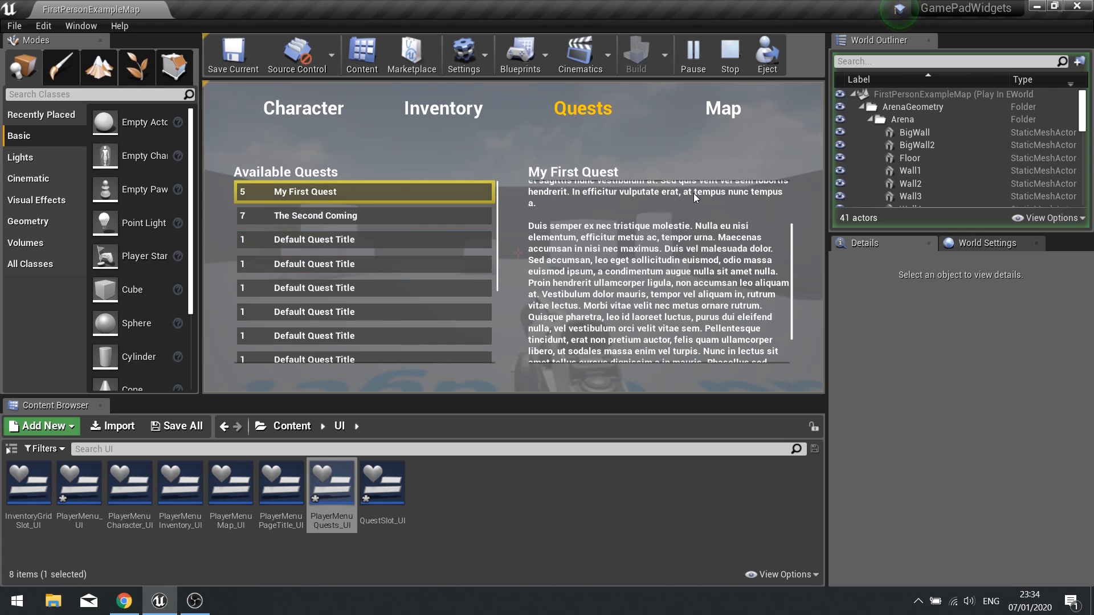
# Switch between the Inventory and Quests pages, recheck both named quests' scrollable descriptions, and end the play session.
pyautogui.press('Down')
pyautogui.press('q')
pyautogui.press('e')
pyautogui.press('q')
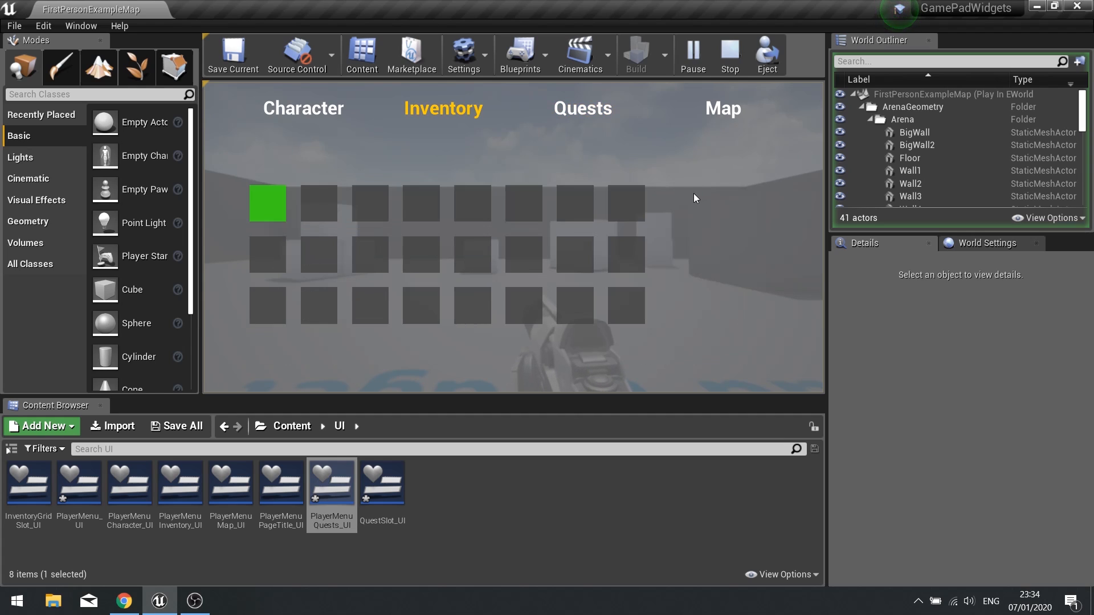
pyautogui.press('e')
pyautogui.press('Down')
pyautogui.press('Return')
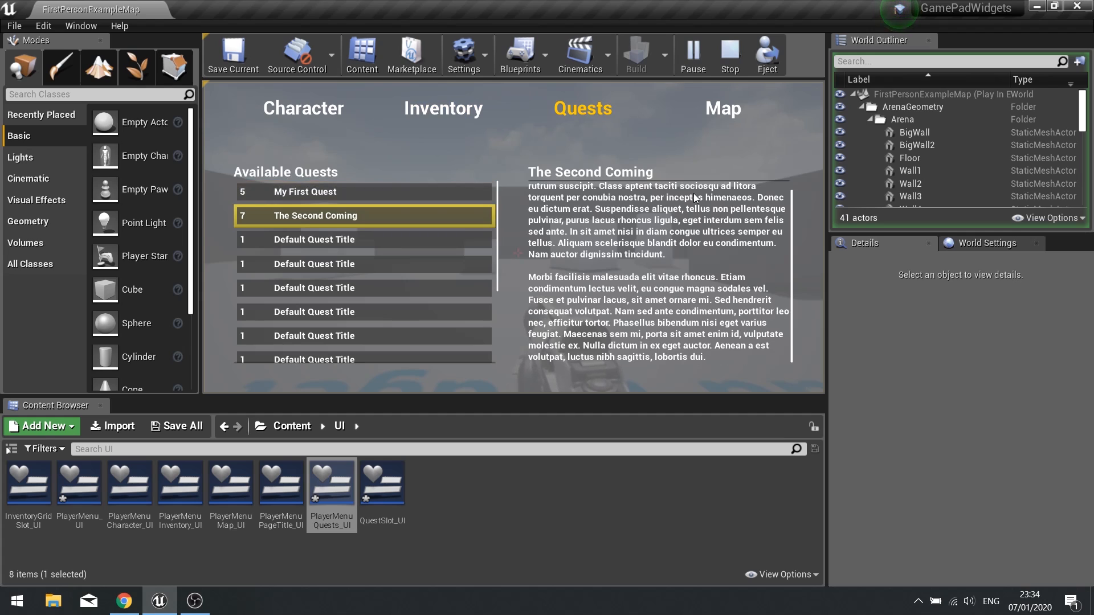
pyautogui.press('Up')
pyautogui.press('Return')
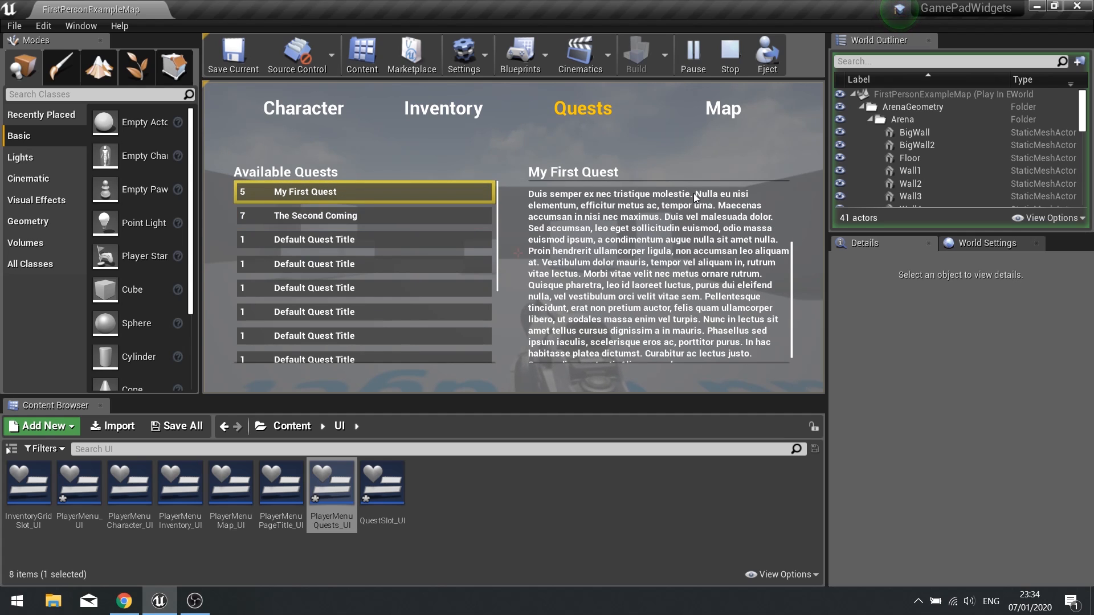
pyautogui.press('Escape')
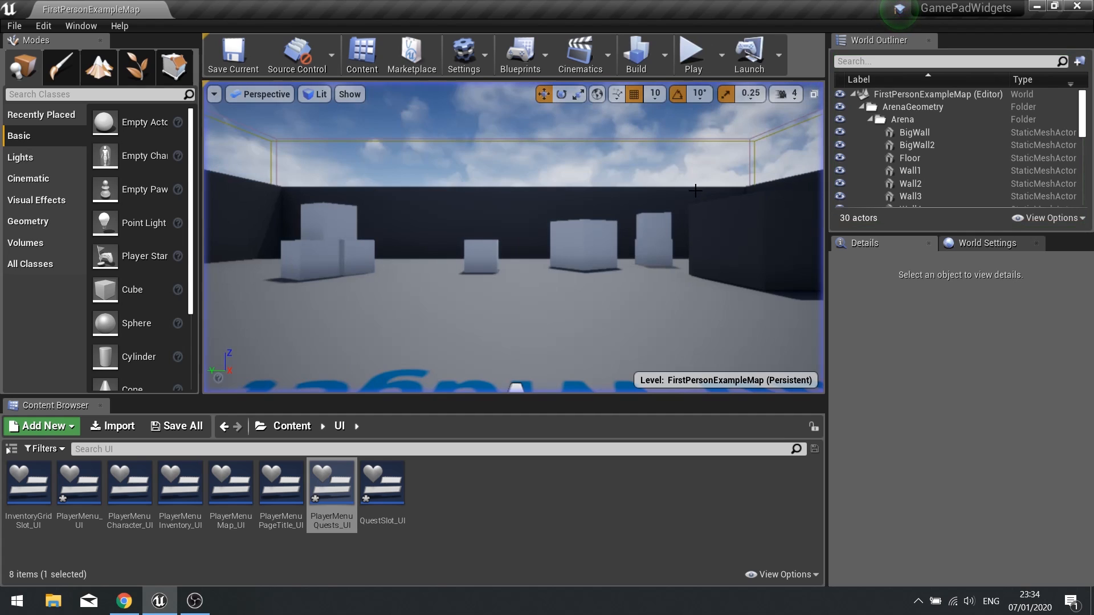
# Play the level again, examine the Quests page's details area before any quest is chosen, and stop playing.
pyautogui.click(685, 61)
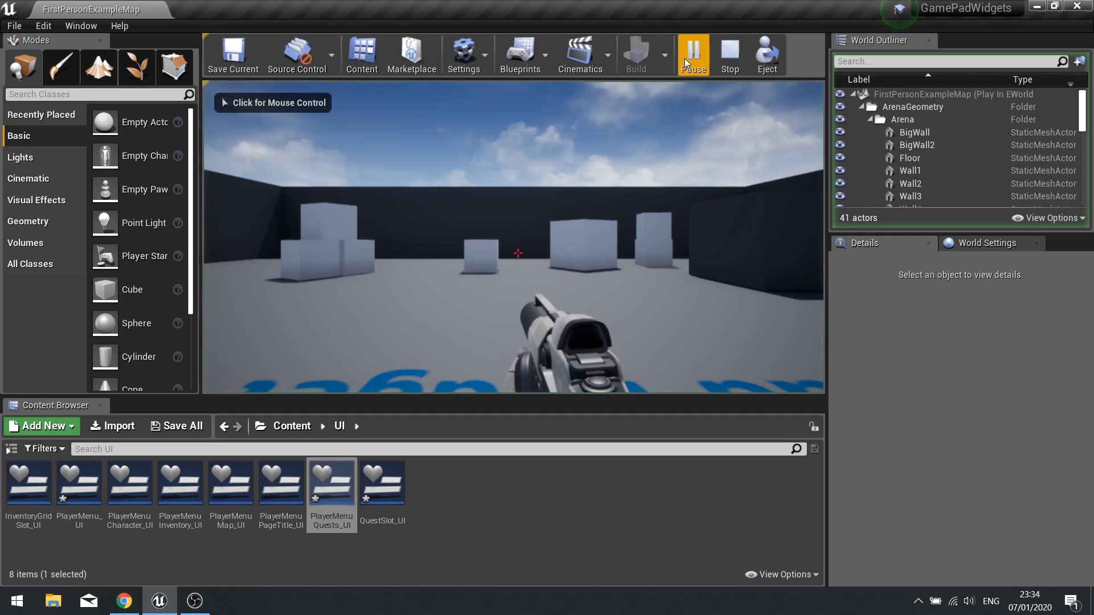
pyautogui.click(730, 115)
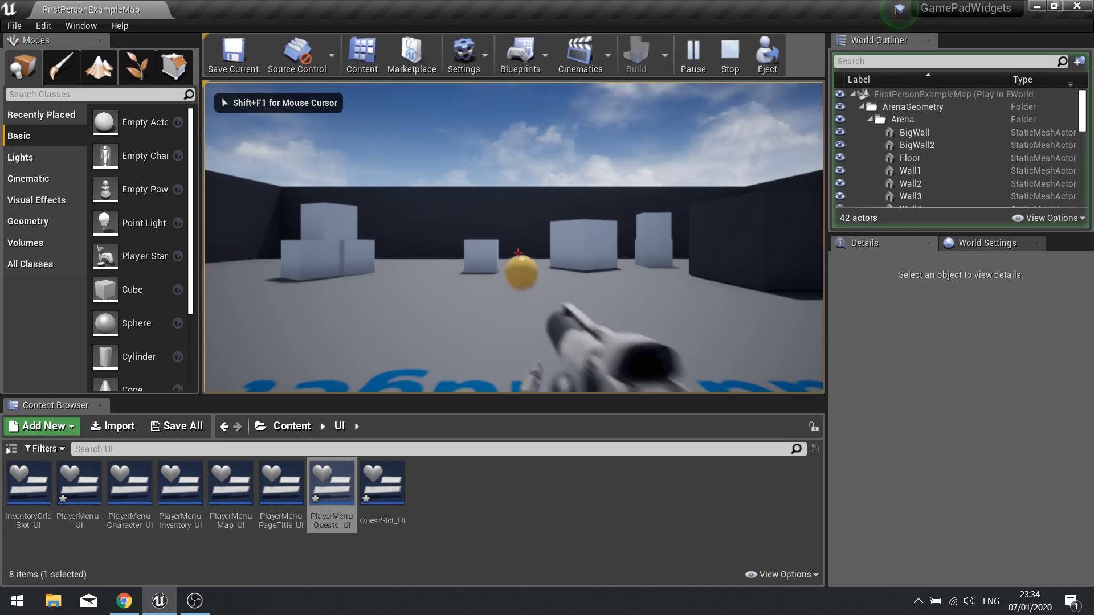
pyautogui.press('Tab')
pyautogui.press('e')
pyautogui.press('e')
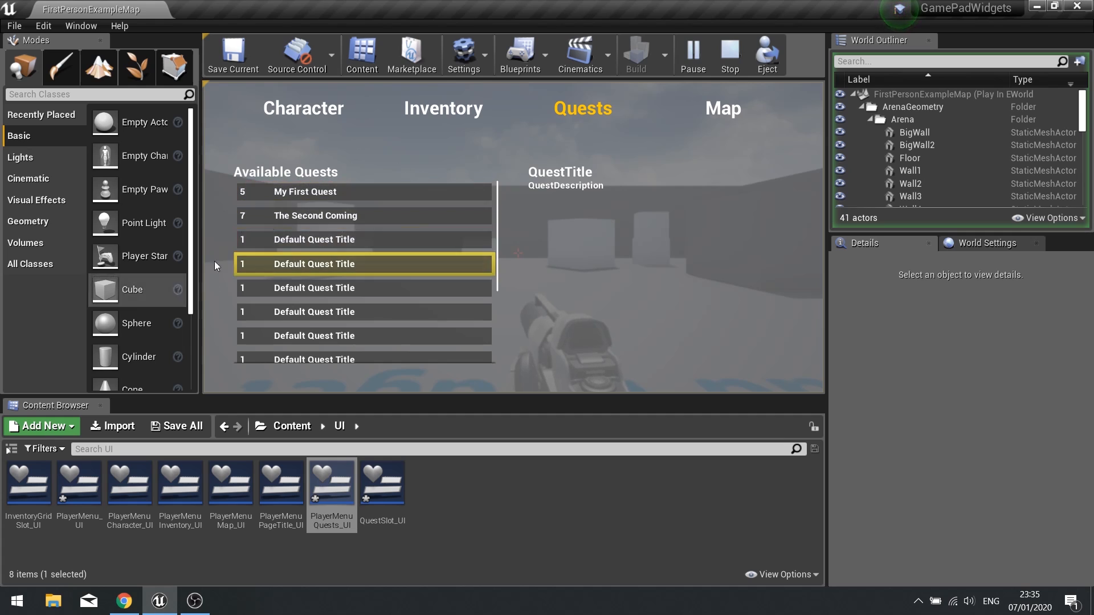
pyautogui.click(736, 67)
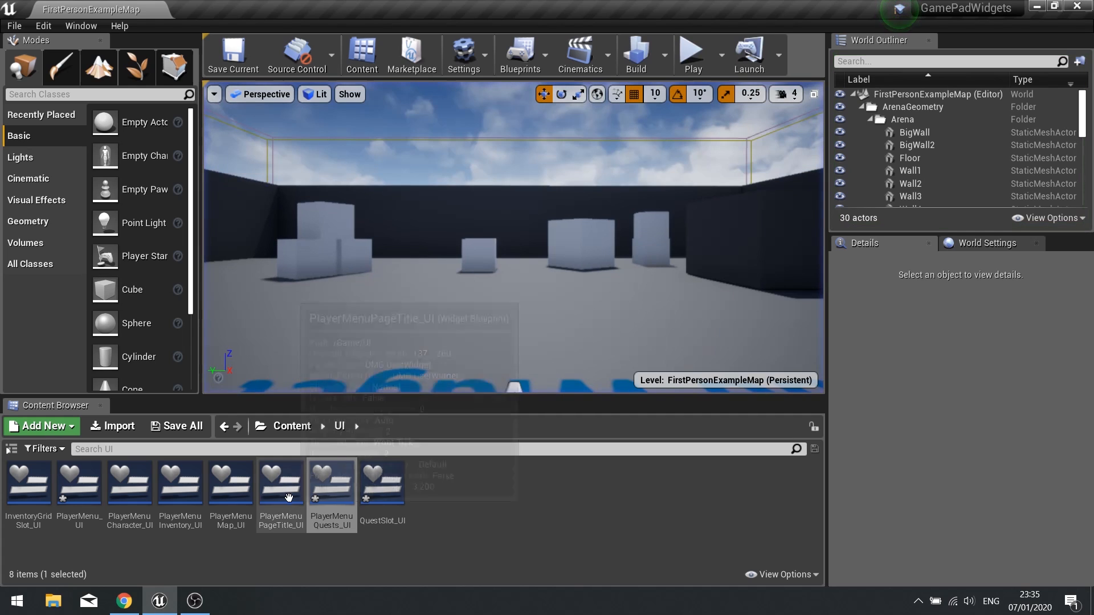
# Open the PlayerMenuQuests_UI widget and clear the placeholder text of the QuestDetails_TitleText block.
pyautogui.doubleClick(333, 489)
pyautogui.click(538, 166)
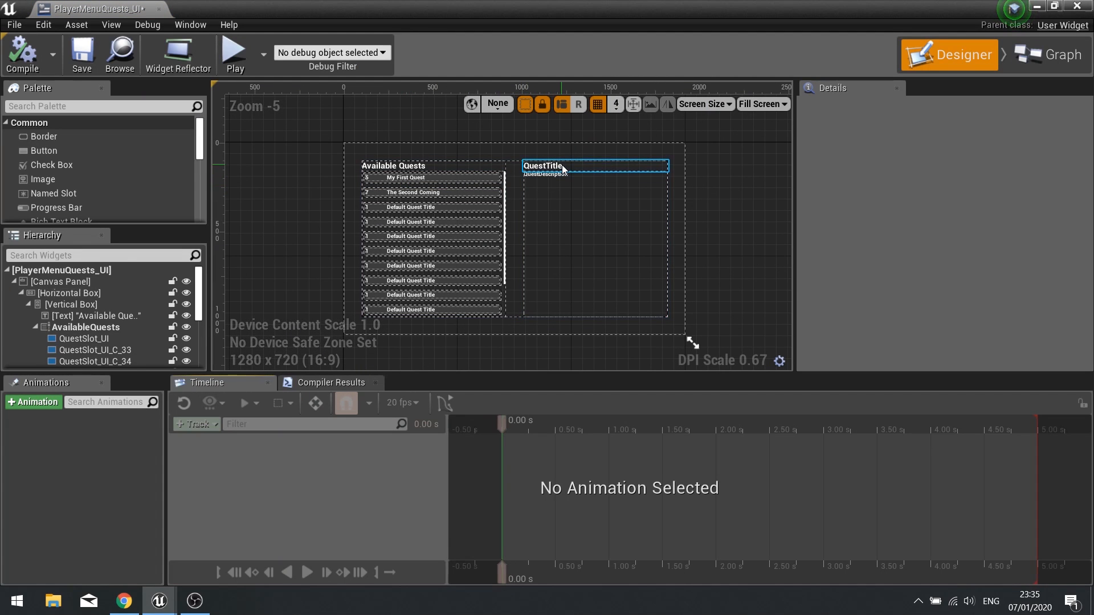
pyautogui.click(945, 262)
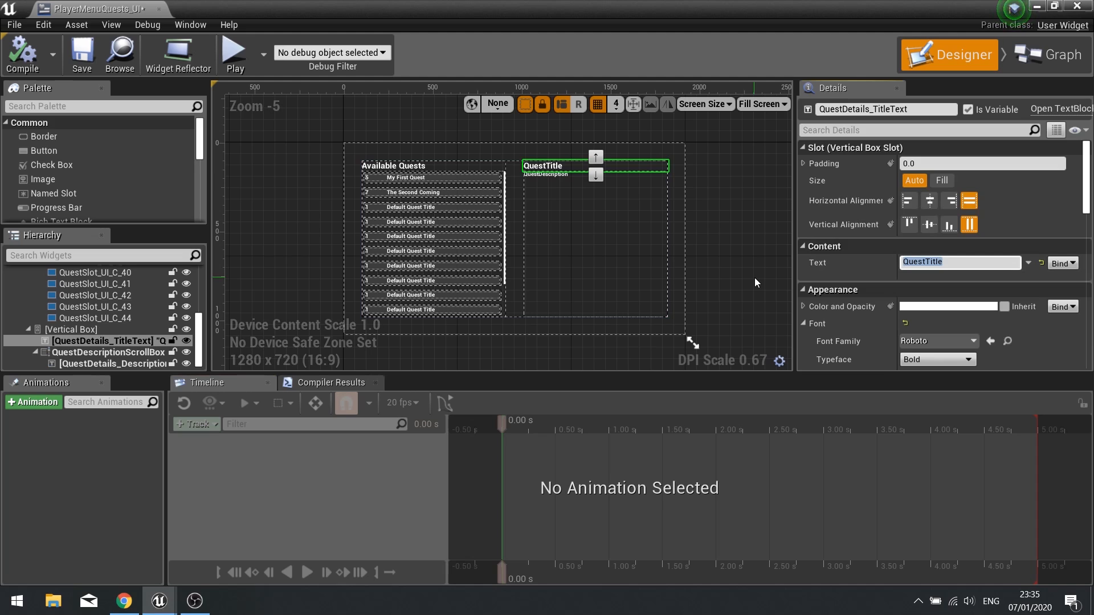
pyautogui.press('BackSpace')
# Clear the placeholder text of the QuestDetails_DescriptionText block inside the description scroll box.
pyautogui.click(562, 187)
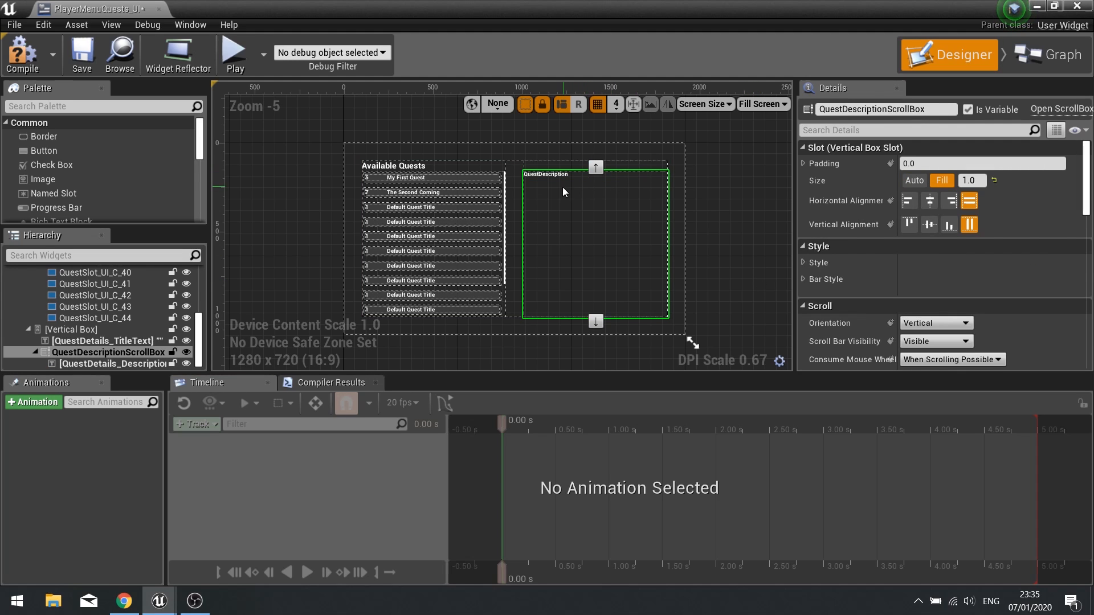
pyautogui.click(552, 174)
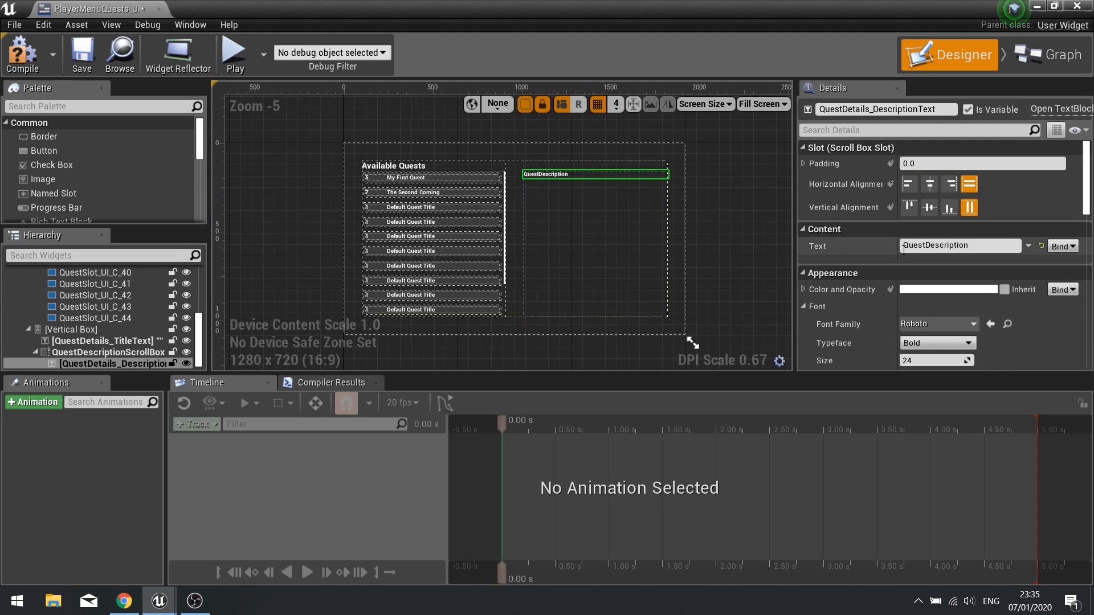
pyautogui.click(904, 246)
pyautogui.press('BackSpace')
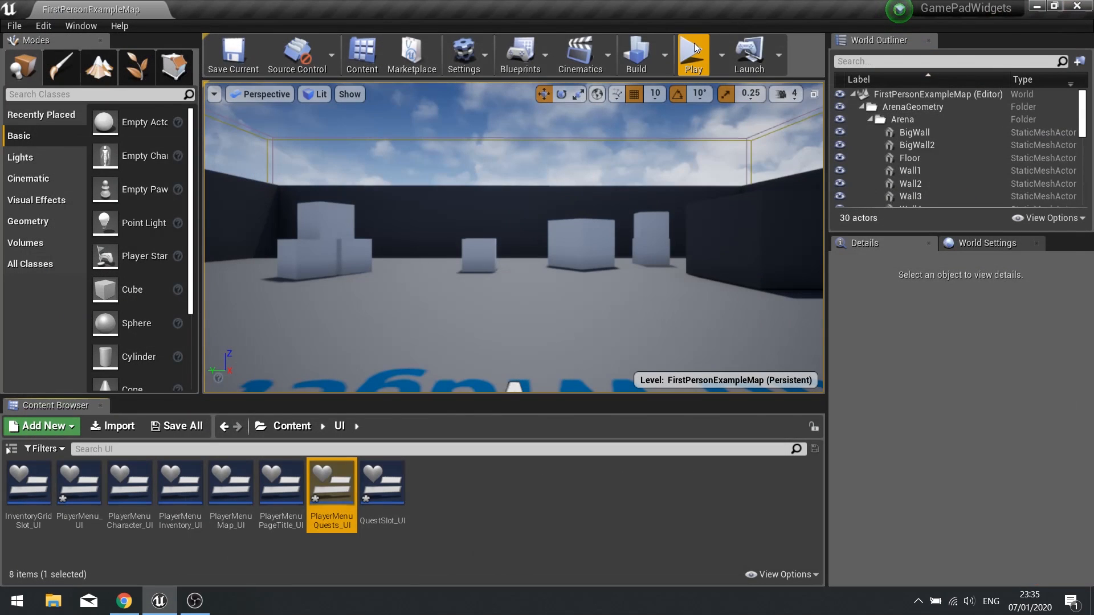
# Play the level, open the player menu, and go to its Quests page to check the emptied details area.
pyautogui.click(692, 54)
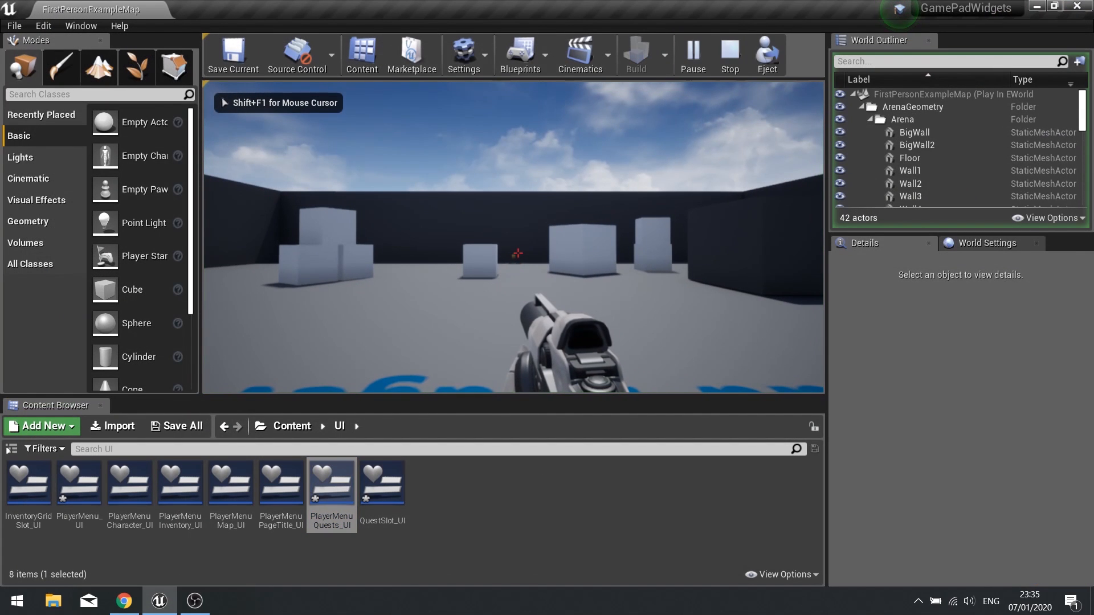
pyautogui.press('Tab')
pyautogui.press('e')
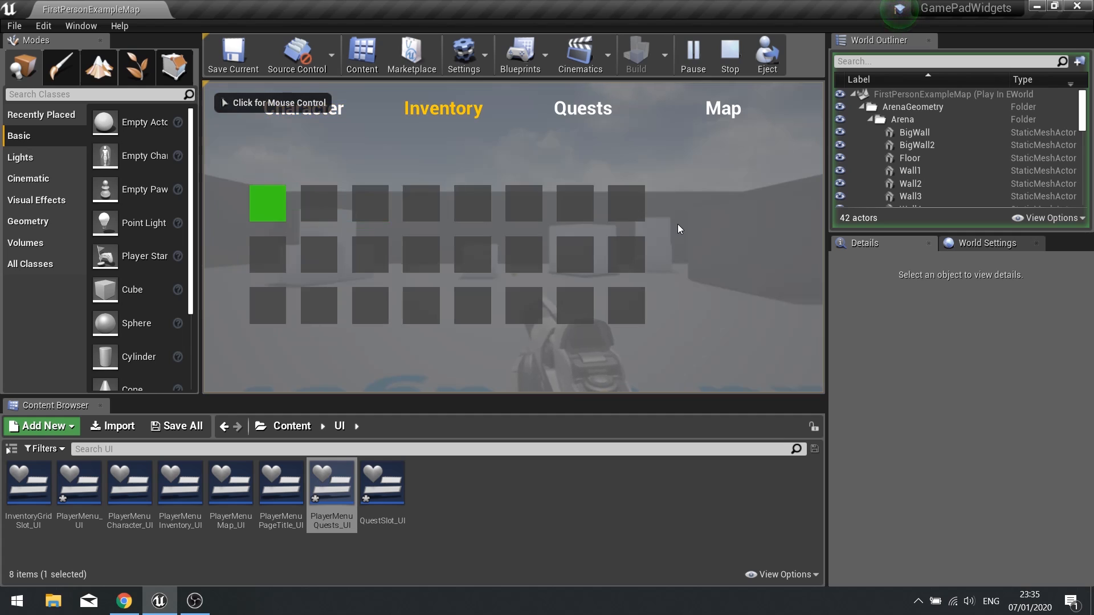
pyautogui.press('e')
pyautogui.press('Down')
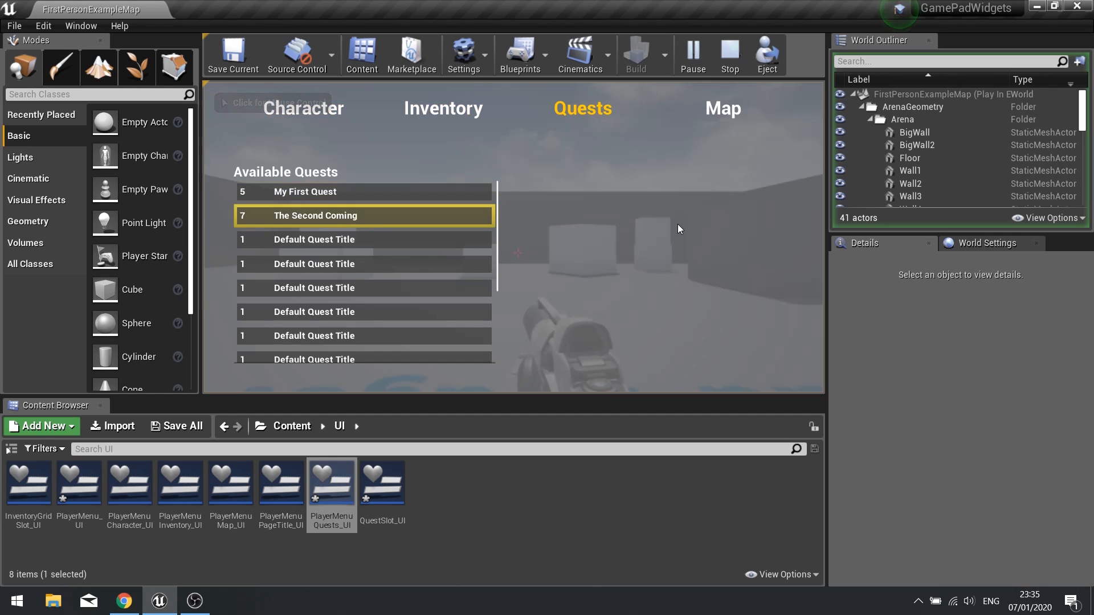
# Show the details of My First Quest and The Second Coming, then scroll My First Quest's description down and back up.
pyautogui.press('Up')
pyautogui.press('Return')
pyautogui.press('Down')
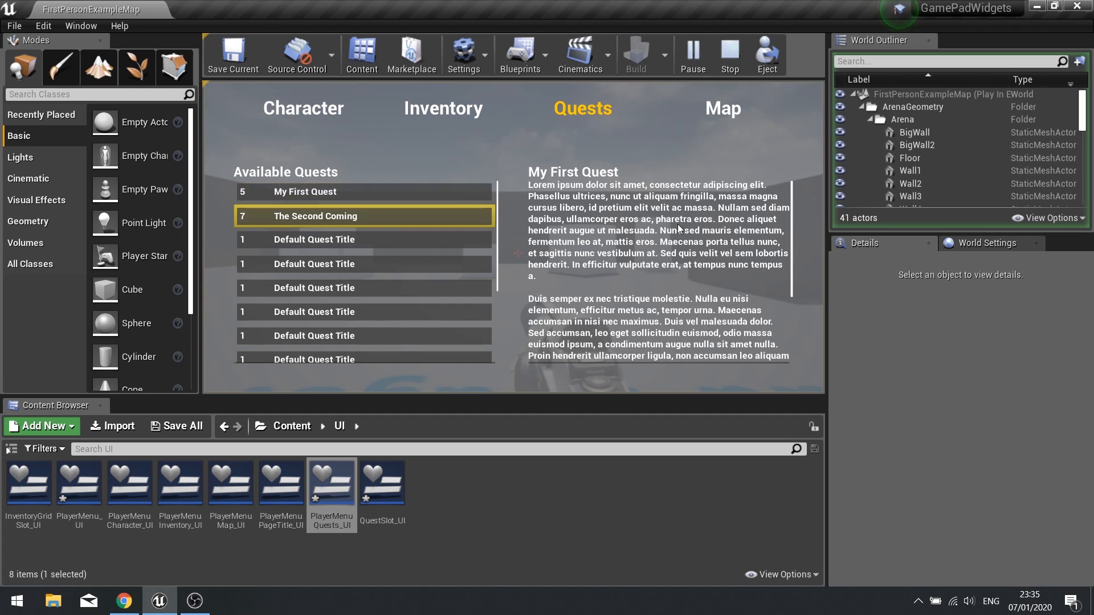
pyautogui.press('Return')
pyautogui.press('Up')
pyautogui.press('Return')
pyautogui.scroll(-3, 678, 229)
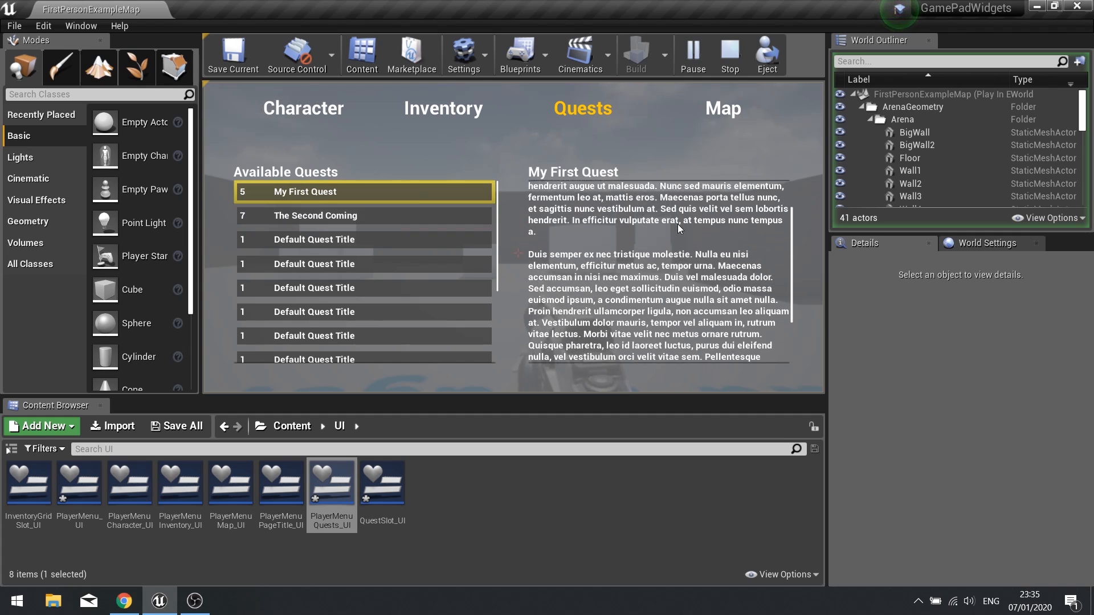
pyautogui.scroll(-3, 678, 229)
pyautogui.scroll(6, 678, 229)
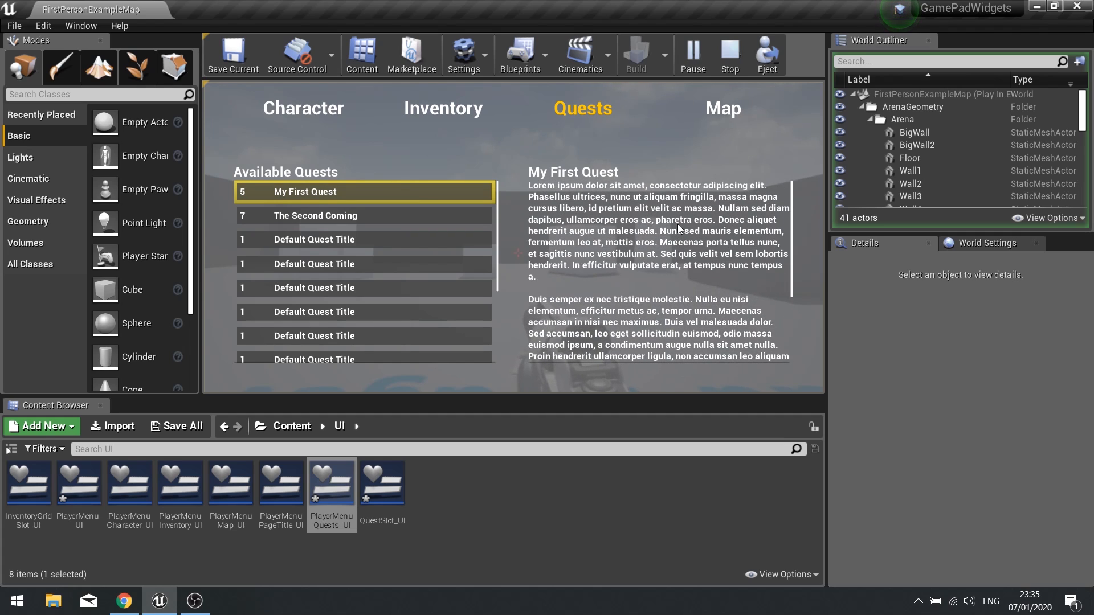
# Test switching between the Inventory and Quests pages, choosing a quest after each return to the Quests page.
pyautogui.press('q')
pyautogui.press('e')
pyautogui.press('Down')
pyautogui.press('Return')
pyautogui.press('q')
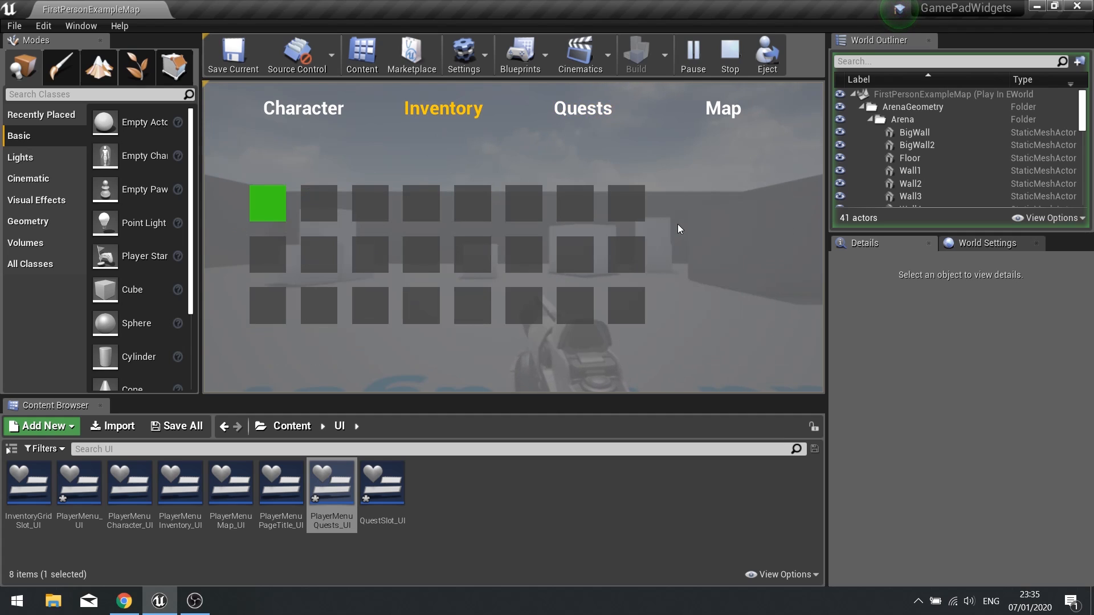
pyautogui.press('e')
pyautogui.press('Return')
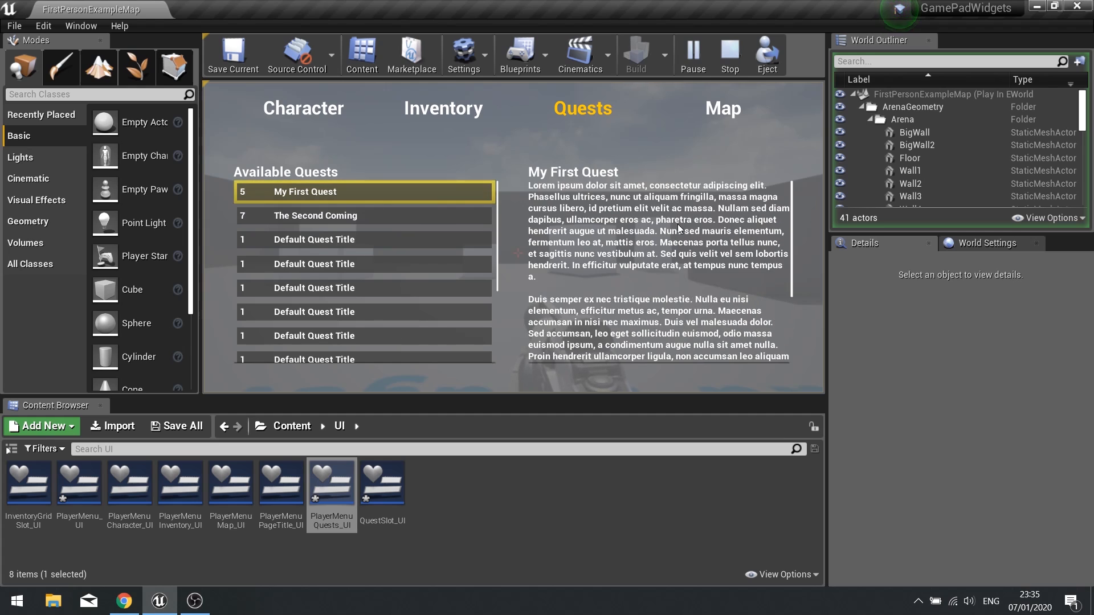
# Test page navigation across Map, Quests, Inventory and Character, returning through the Quests page to the Map page.
pyautogui.press('e')
pyautogui.press('q')
pyautogui.press('q')
pyautogui.press('q')
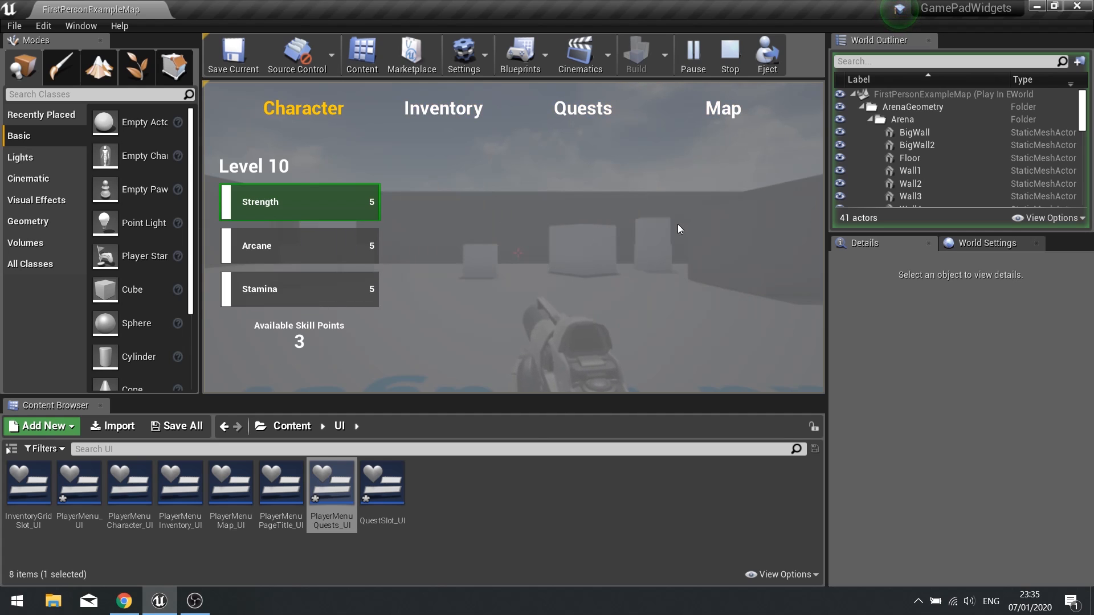
pyautogui.press('e')
pyautogui.press('q')
pyautogui.press('e')
pyautogui.press('e')
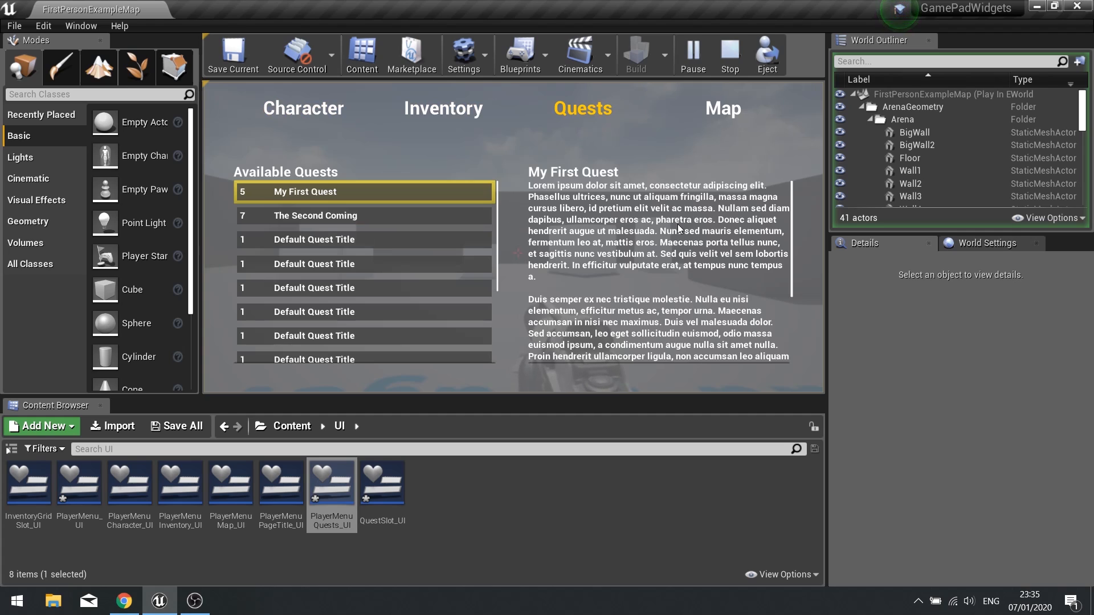
pyautogui.press('e')
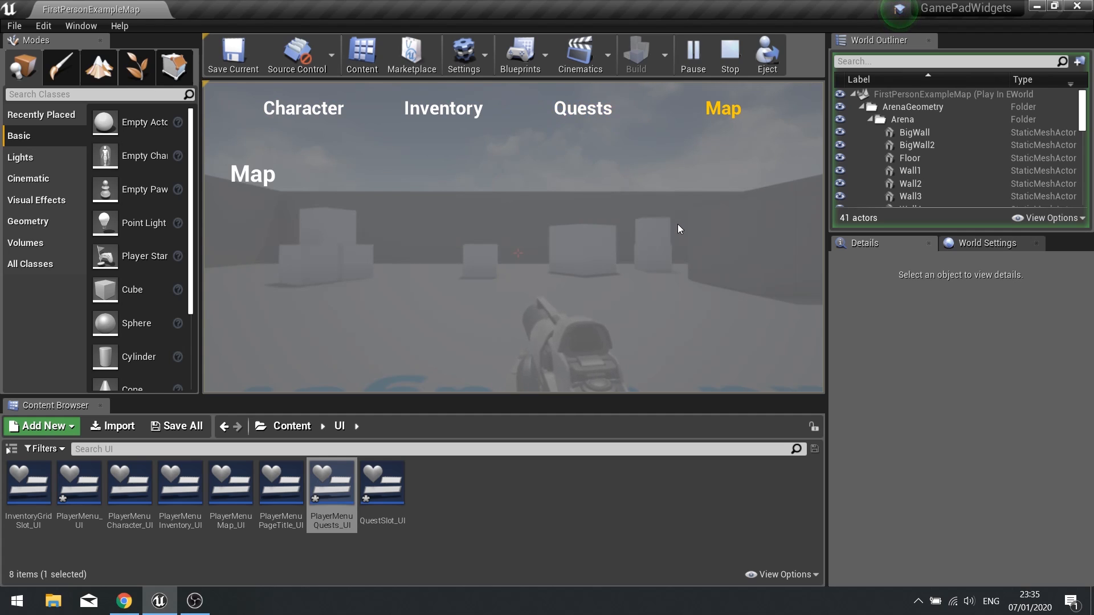